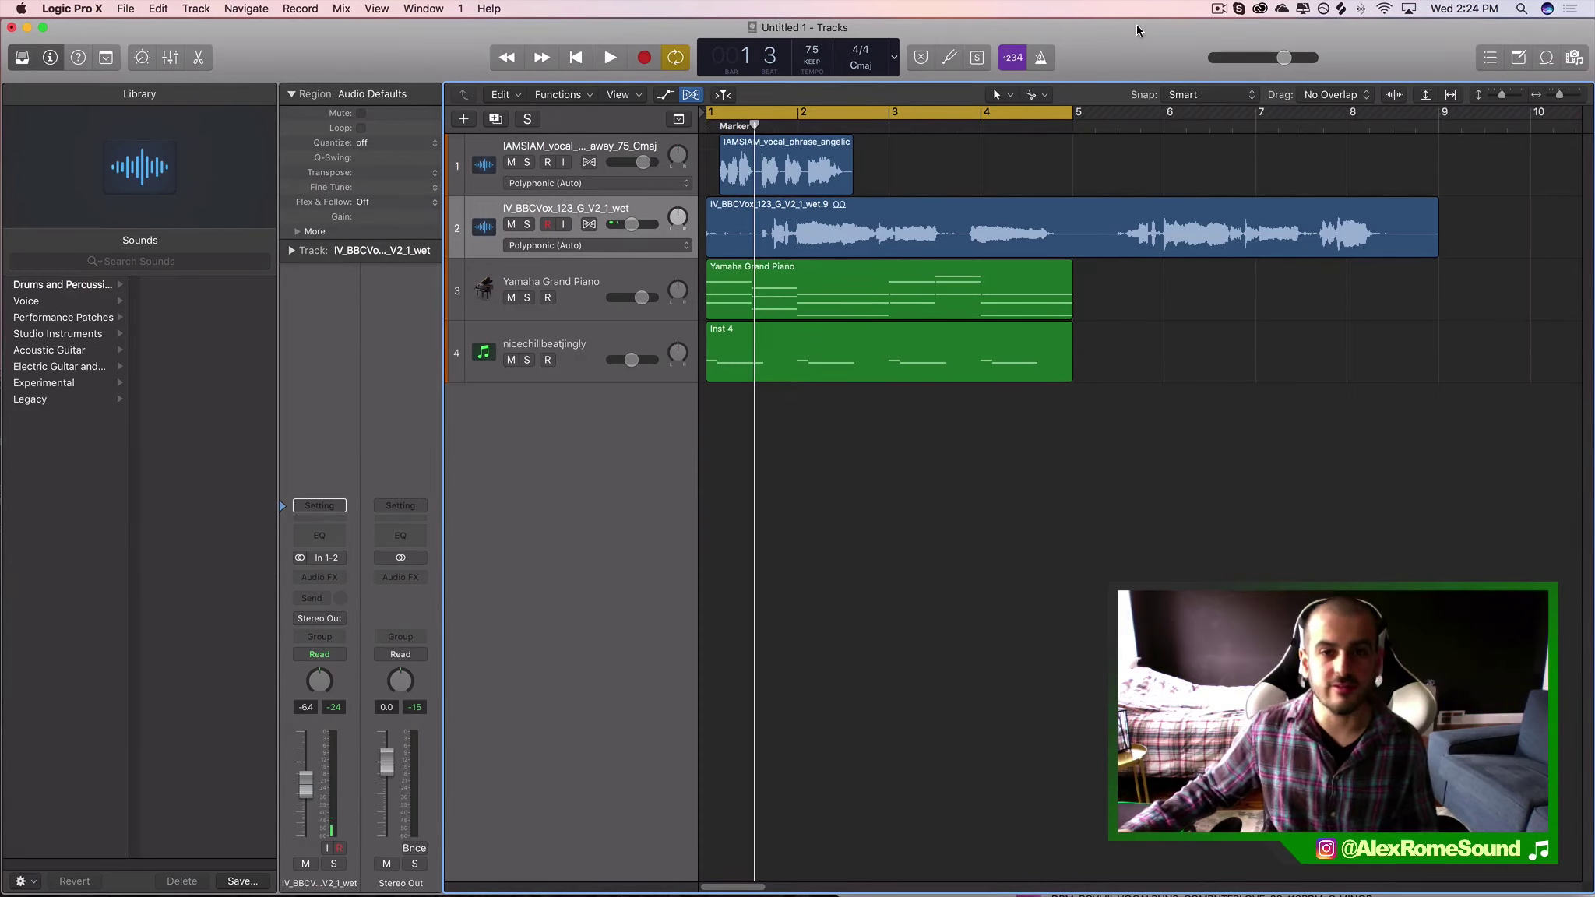
# - Return the playhead to the beginning of the project
pyautogui.moveTo(1137, 31); pyautogui.dragTo(1136, 26)
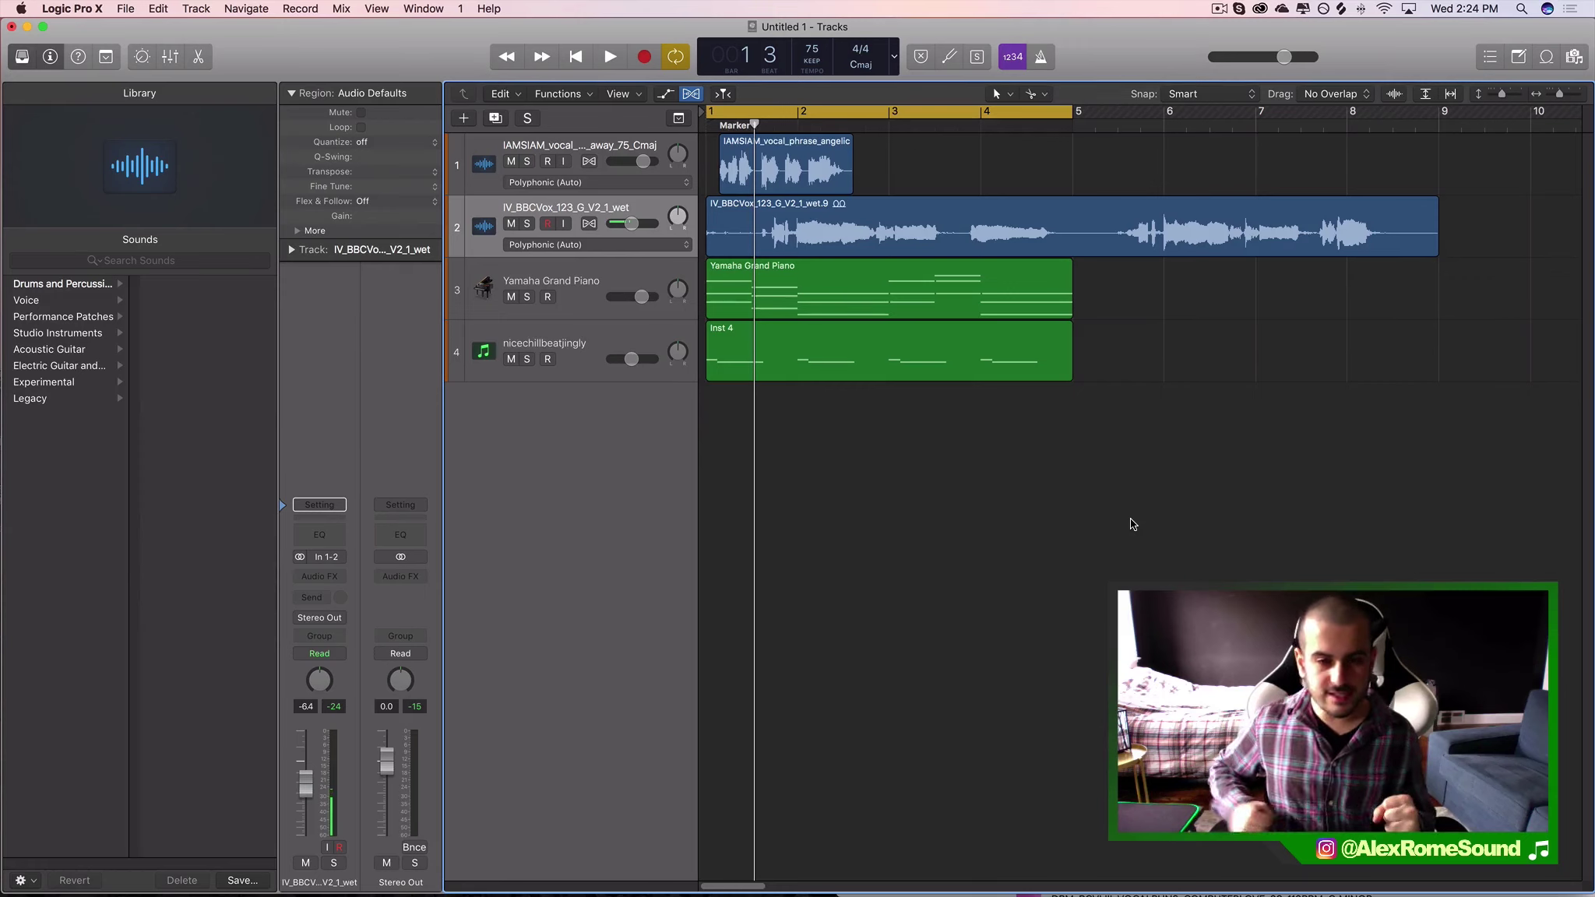
pyautogui.moveTo(754, 125); pyautogui.dragTo(752, 125)
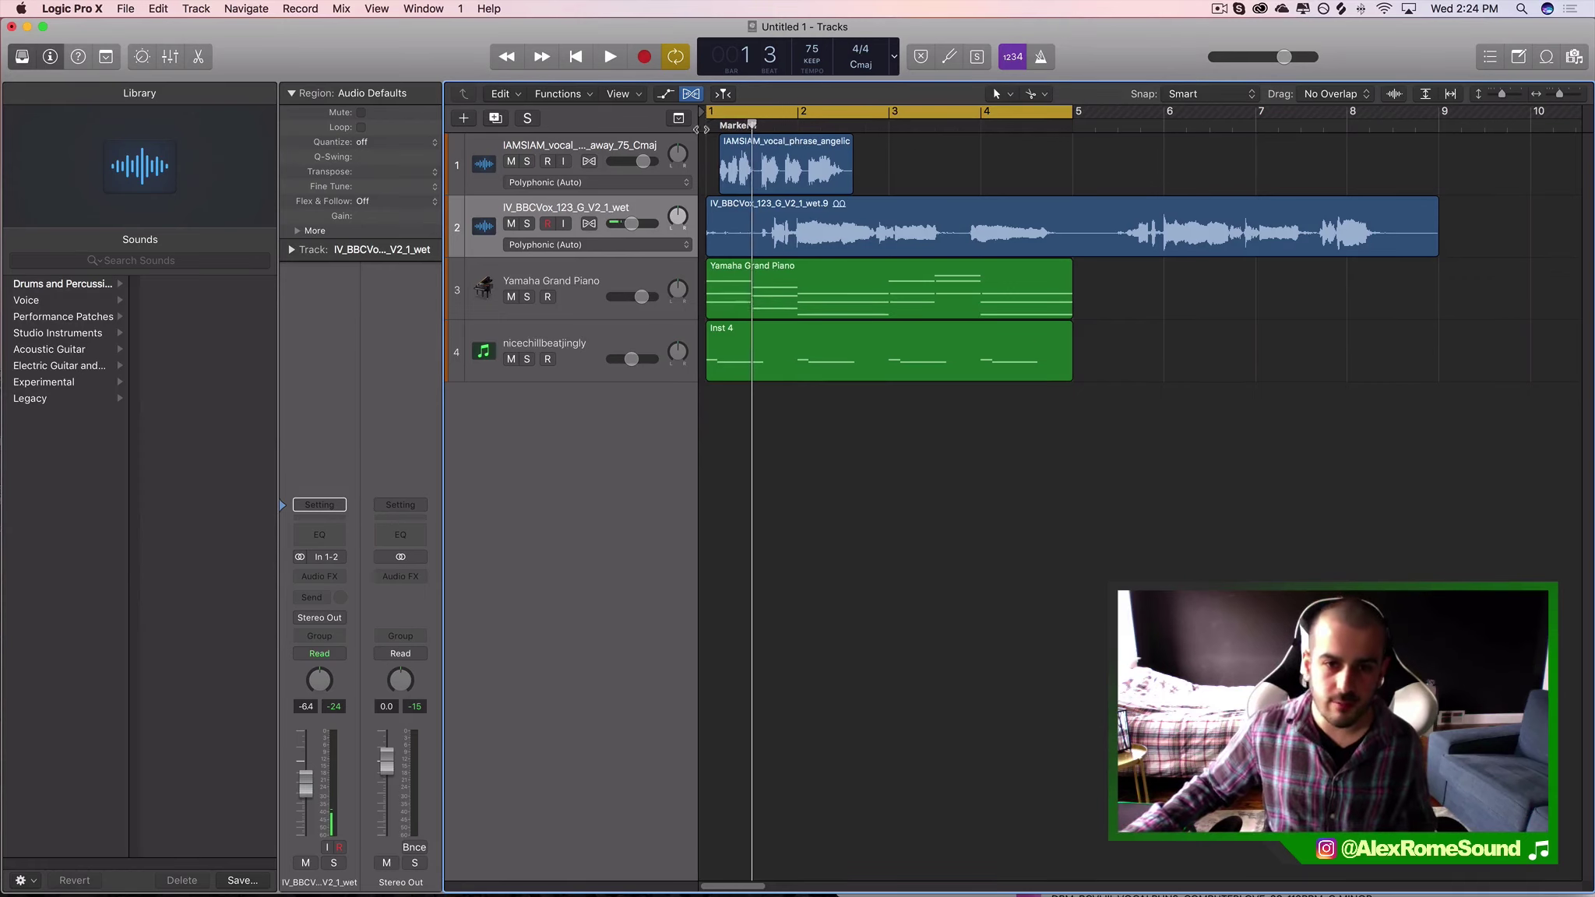
pyautogui.press('Return')
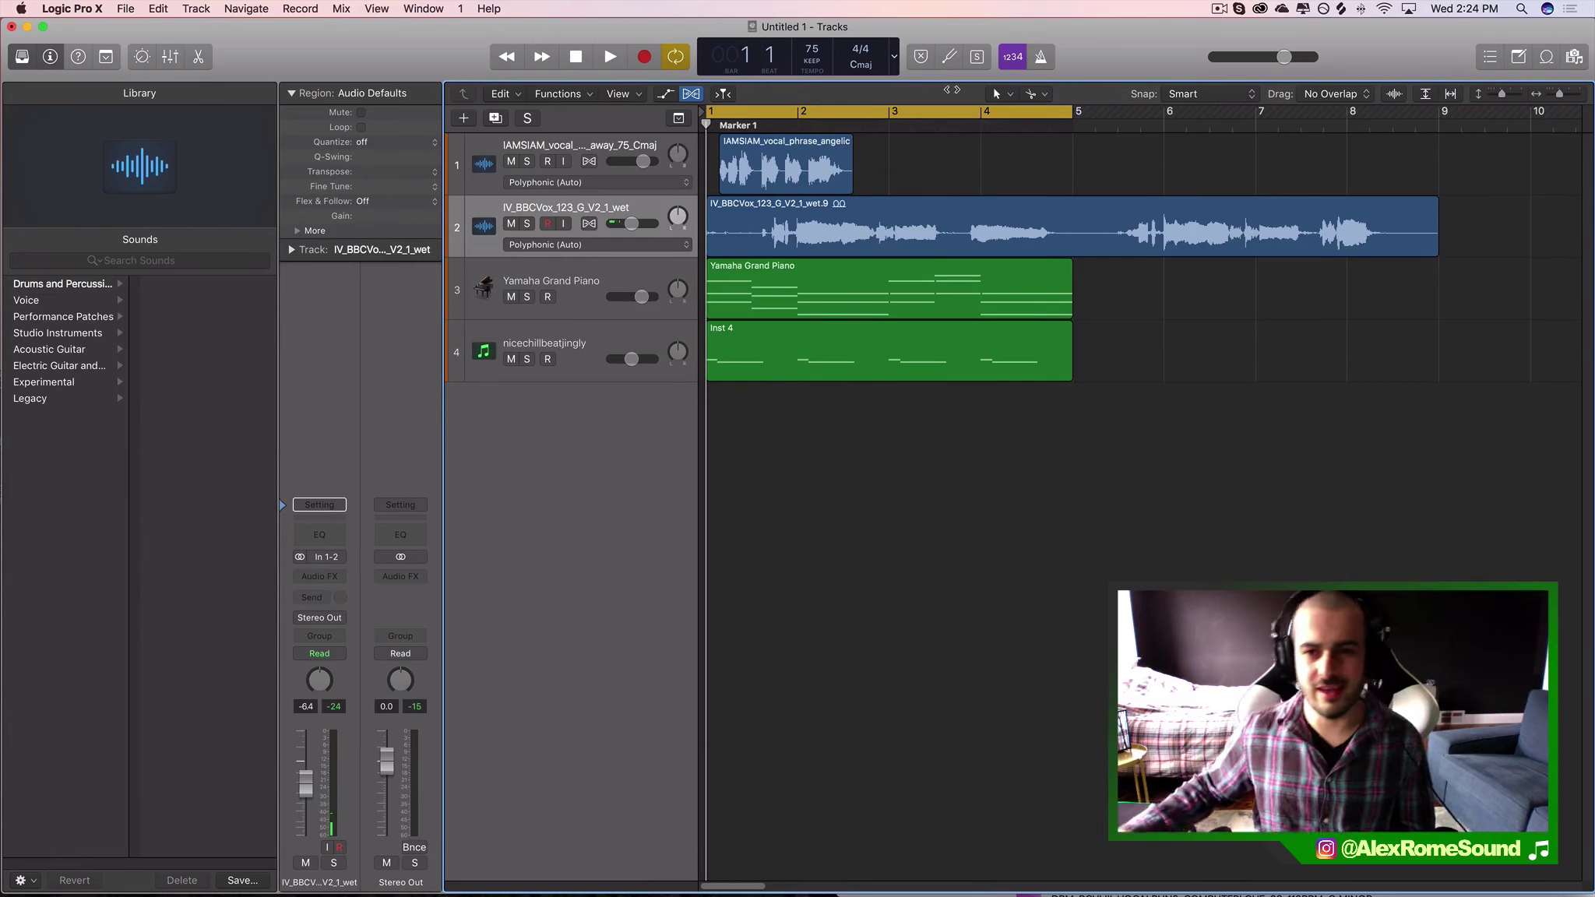
# - Open the project's Note Pad and highlight the Step 1 note about finding a mellow vocal acapella
pyautogui.click(1519, 57)
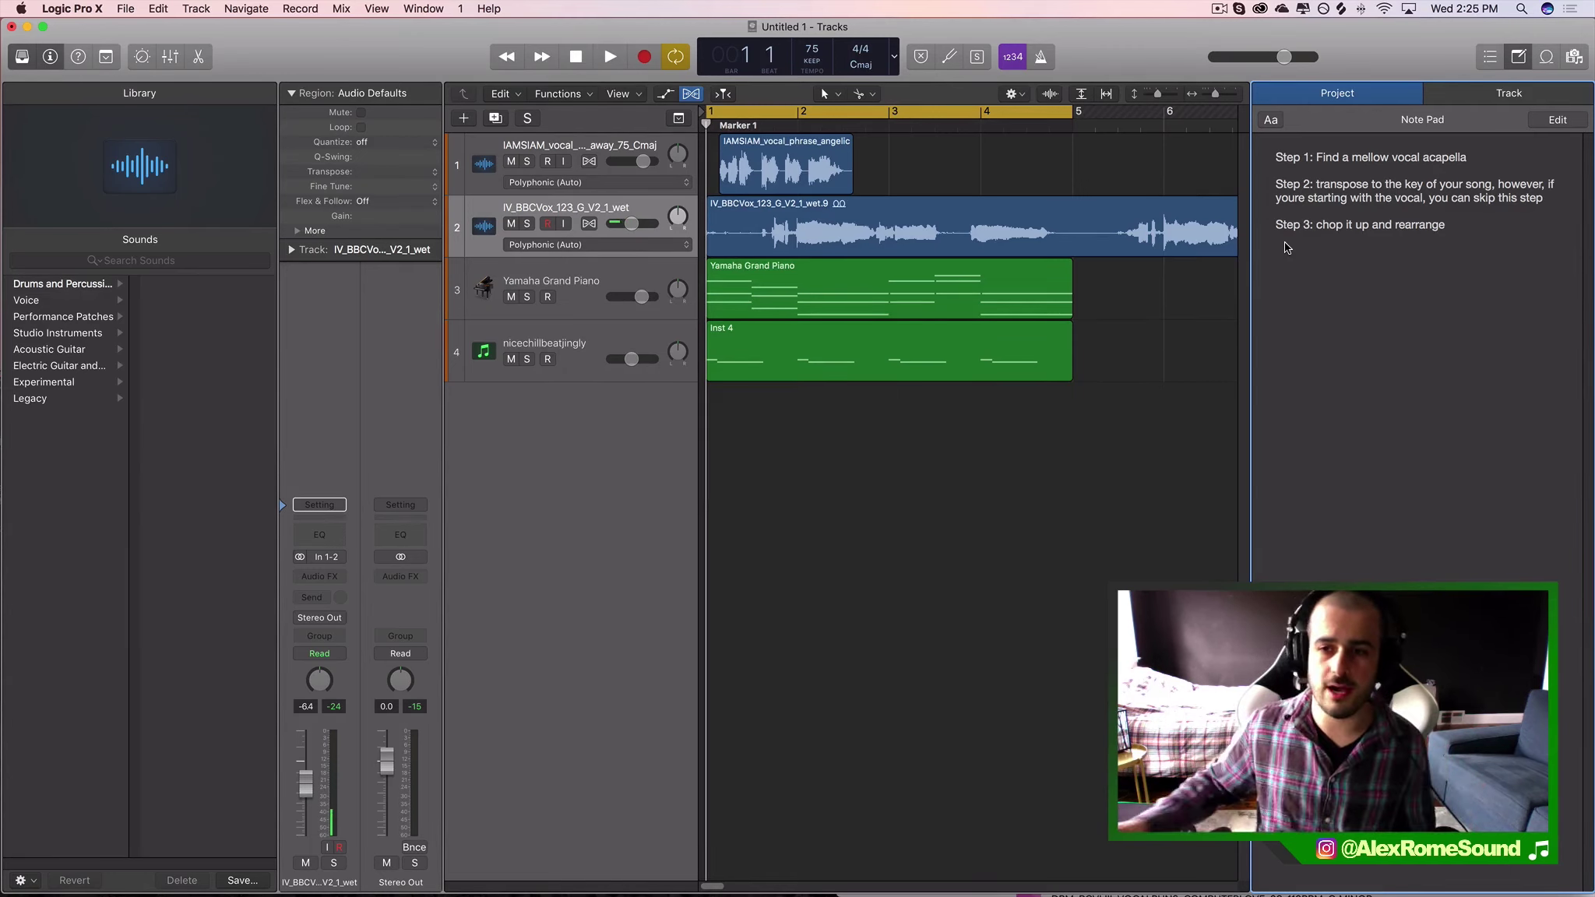
pyautogui.doubleClick(1359, 158)
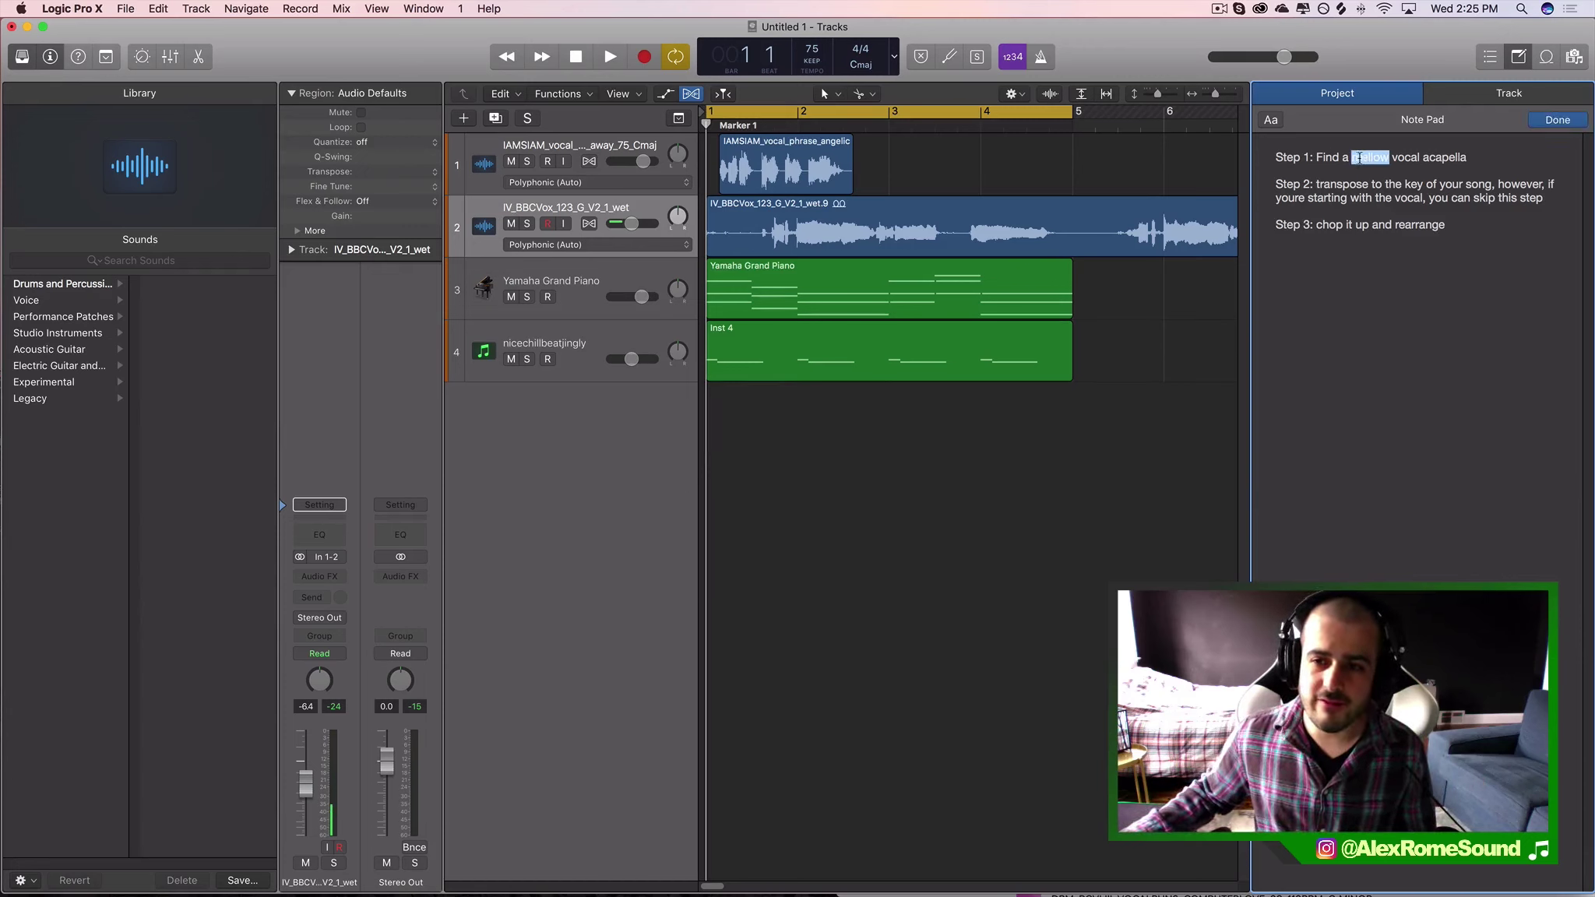
pyautogui.moveTo(1484, 158); pyautogui.dragTo(1313, 161)
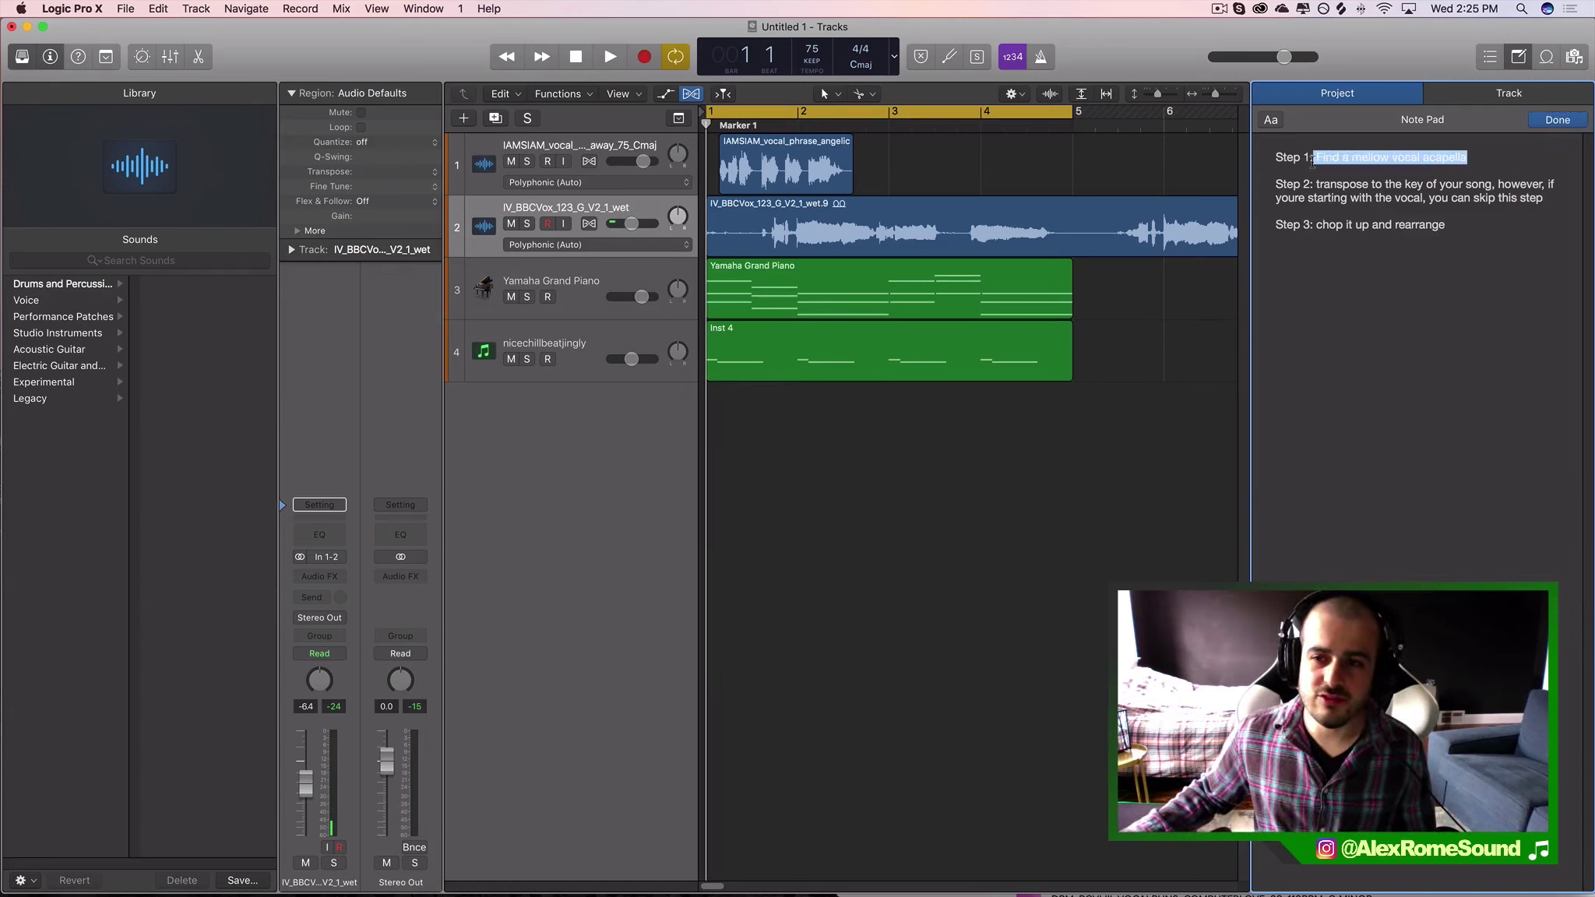
pyautogui.click(1330, 158)
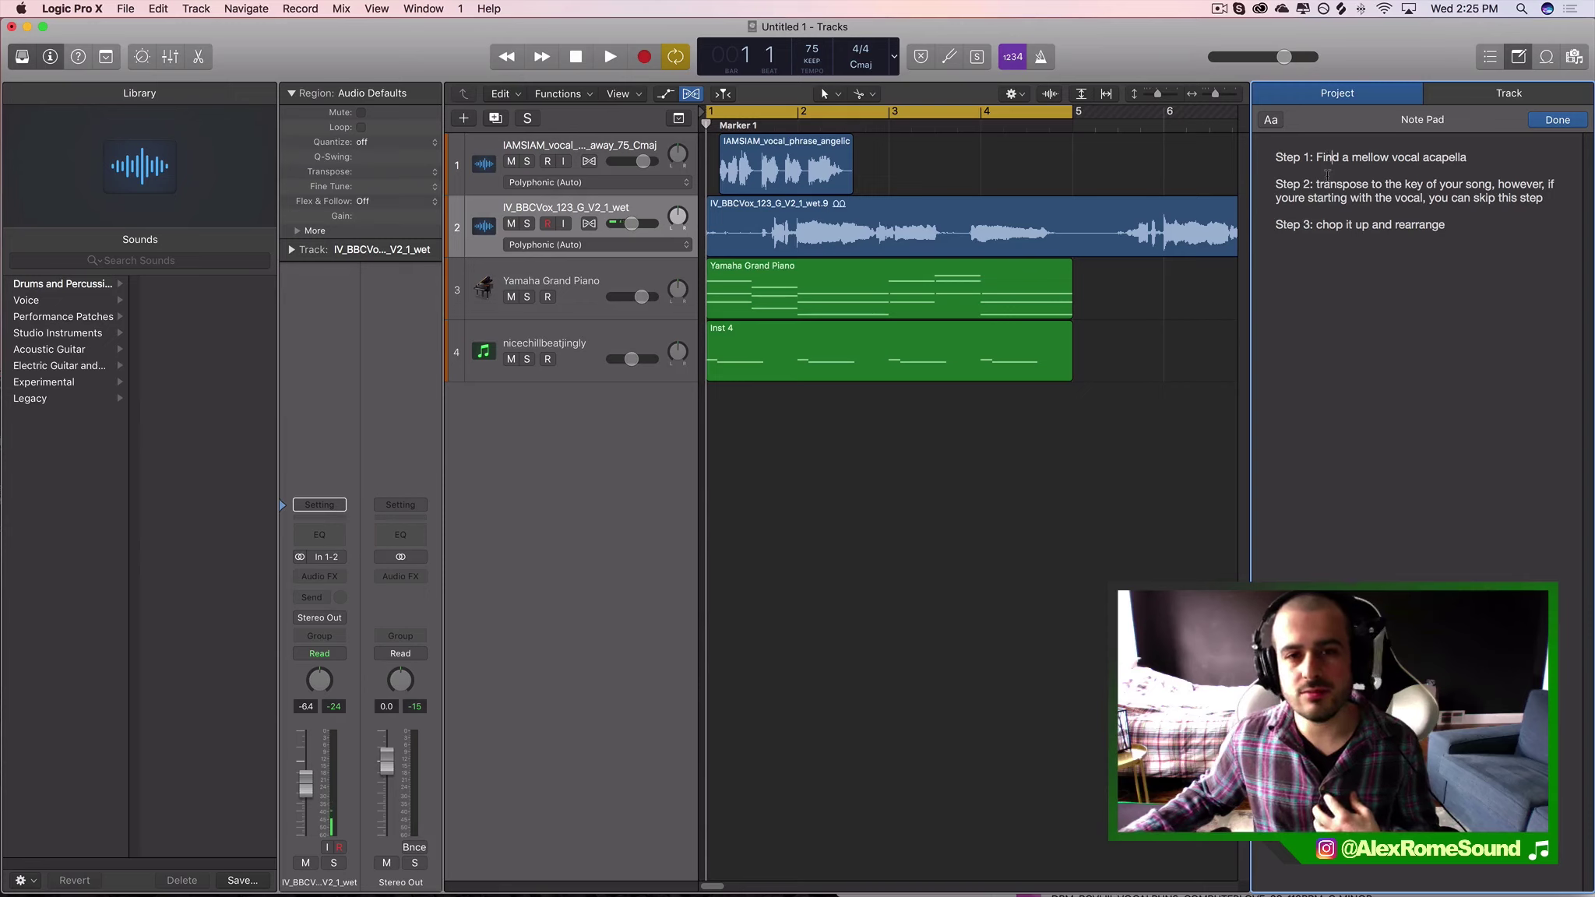
pyautogui.click(1480, 155)
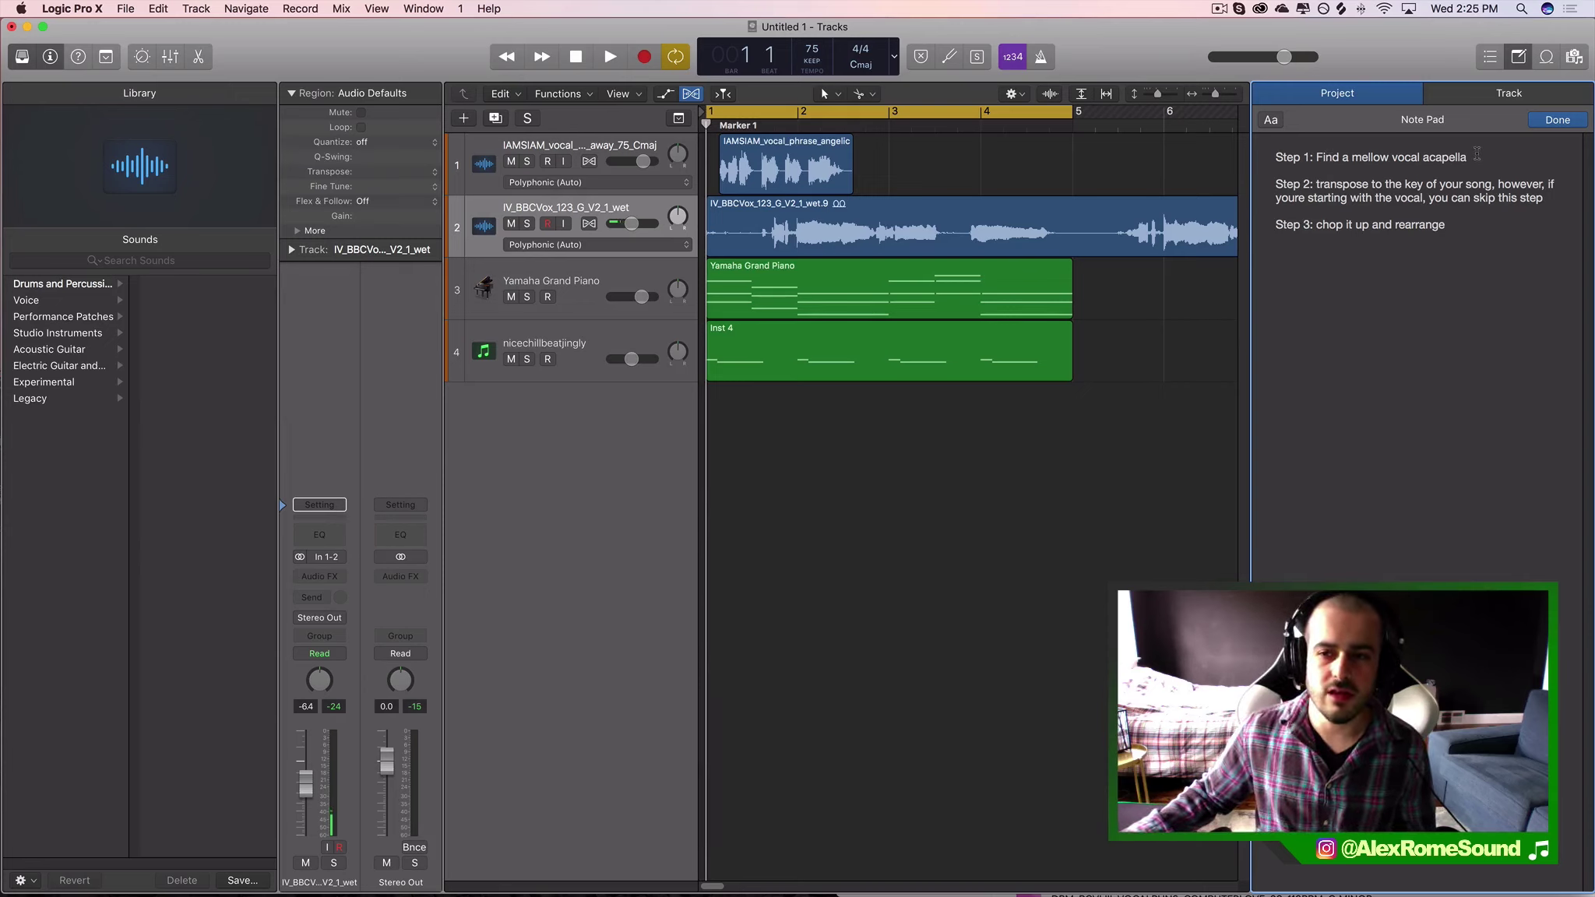
pyautogui.moveTo(1487, 157); pyautogui.dragTo(1335, 150)
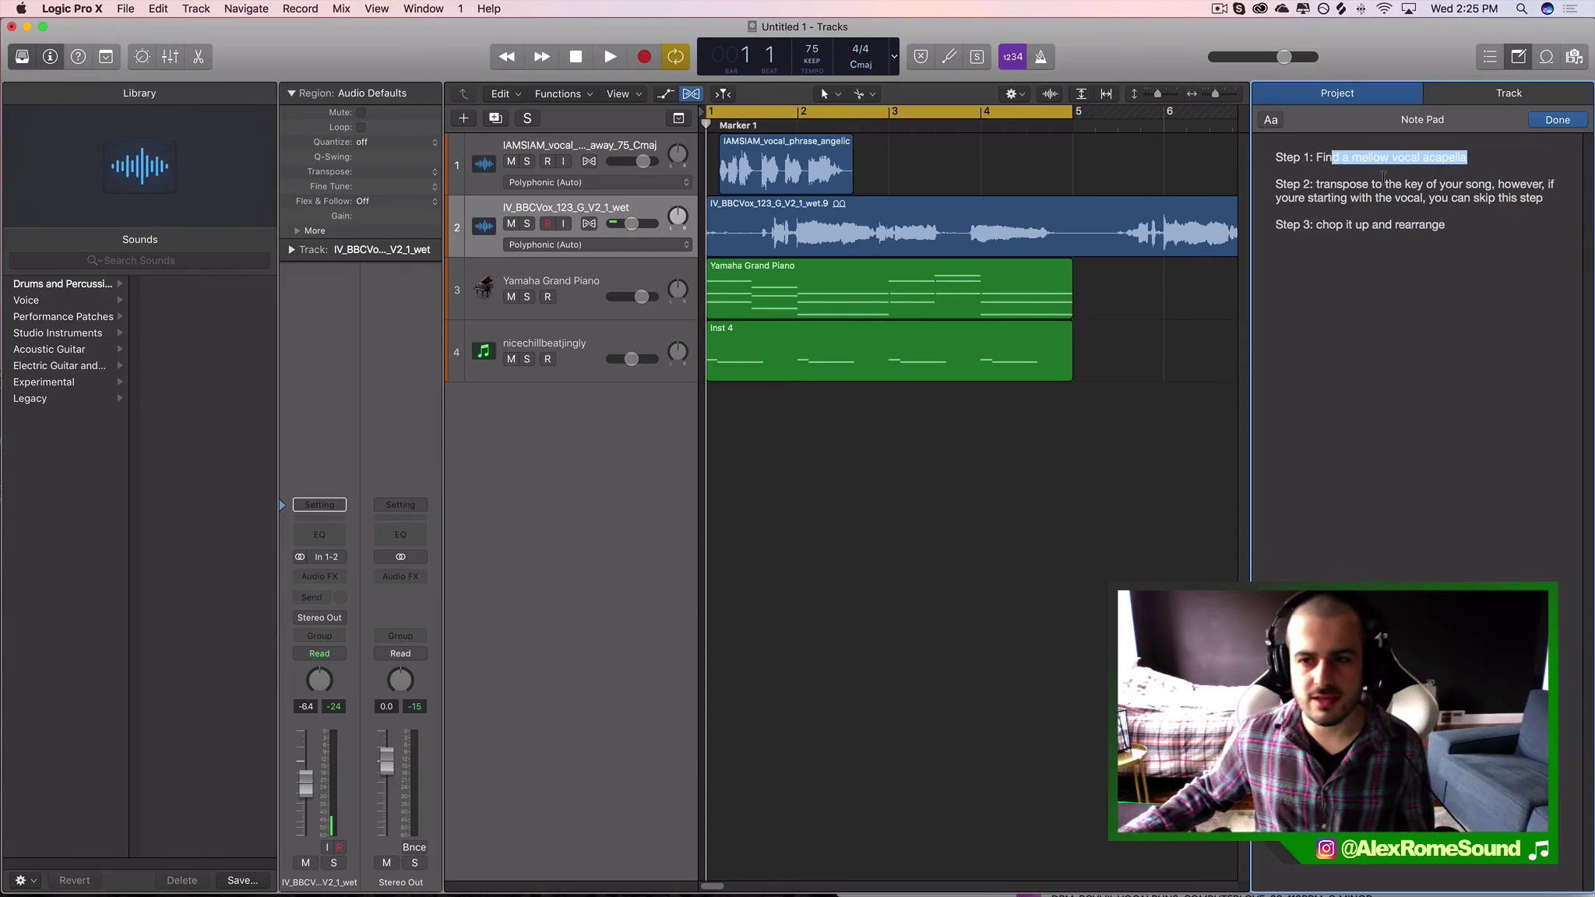
pyautogui.click(1359, 160)
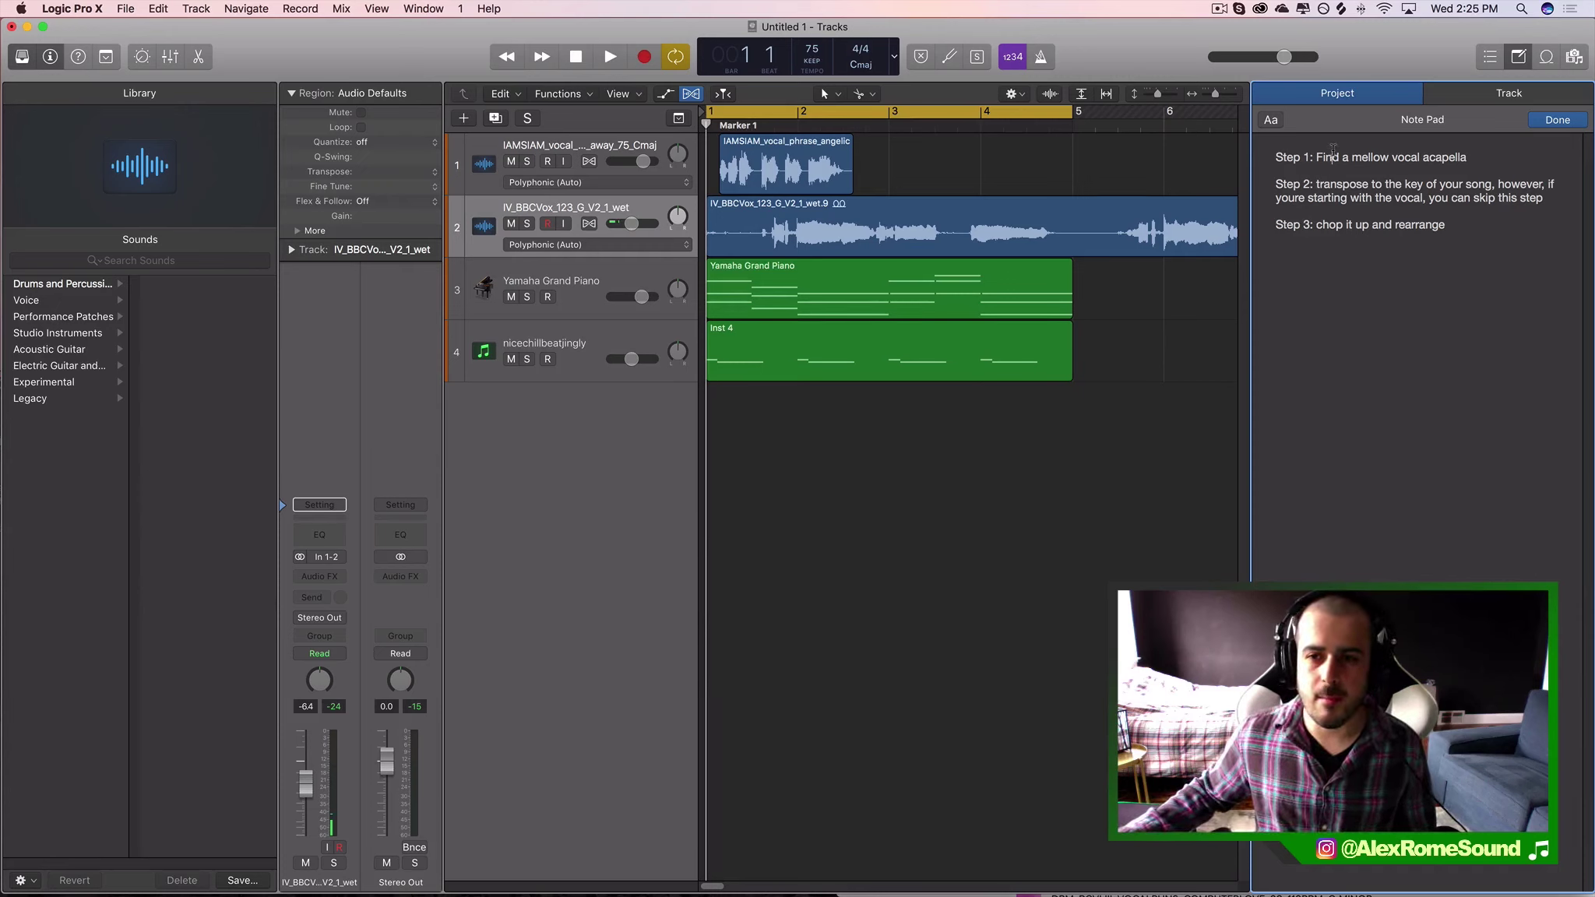
pyautogui.moveTo(1322, 157); pyautogui.dragTo(1473, 153)
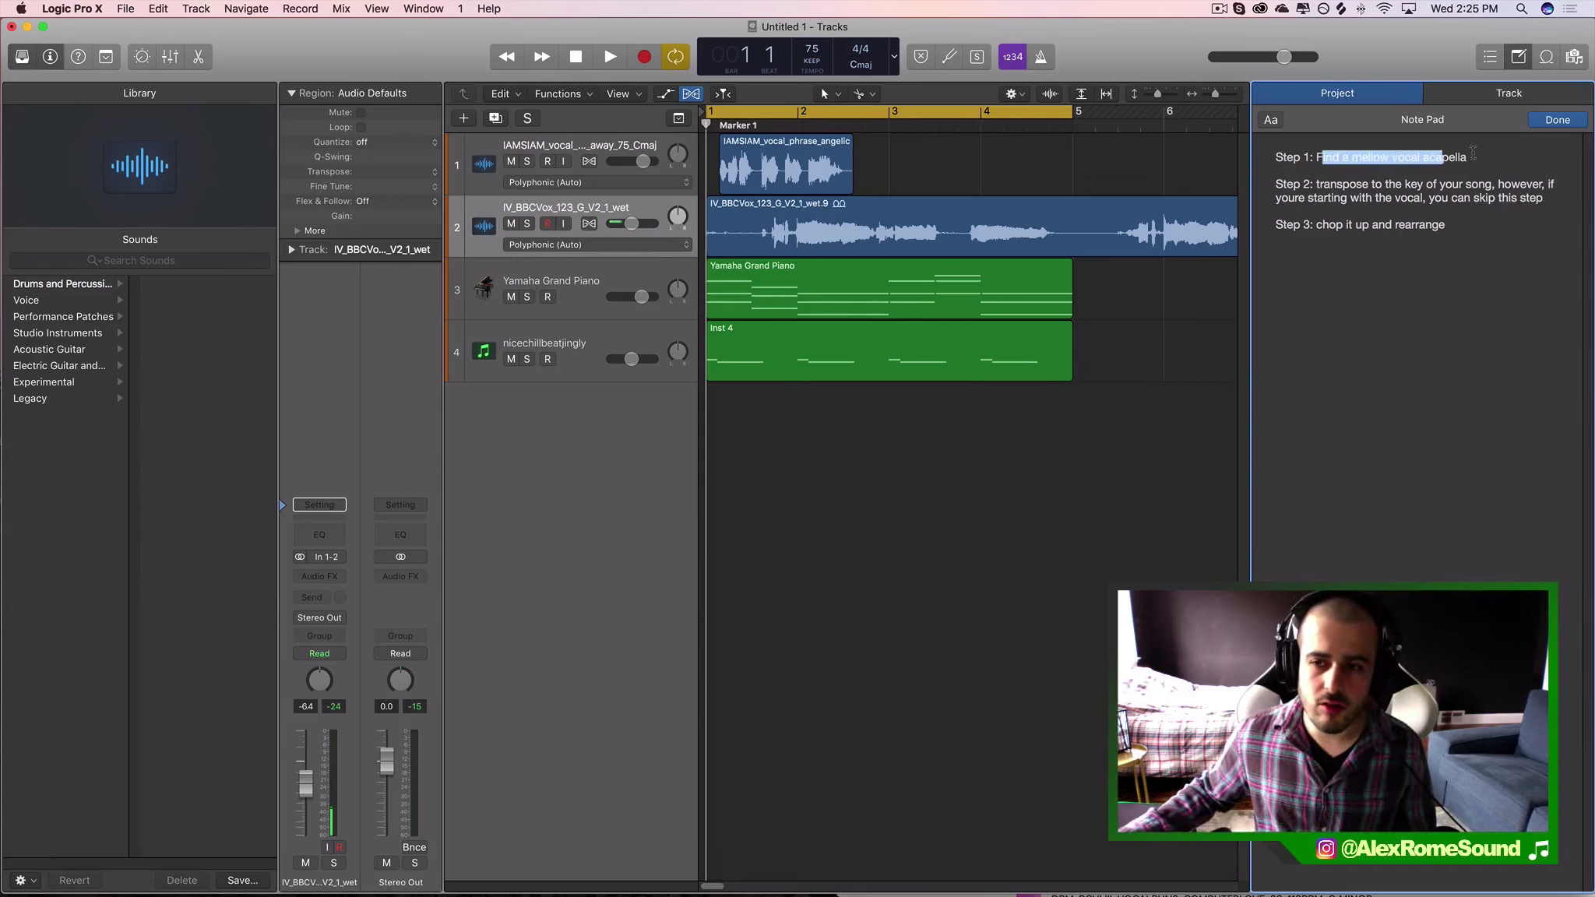
pyautogui.click(1472, 154)
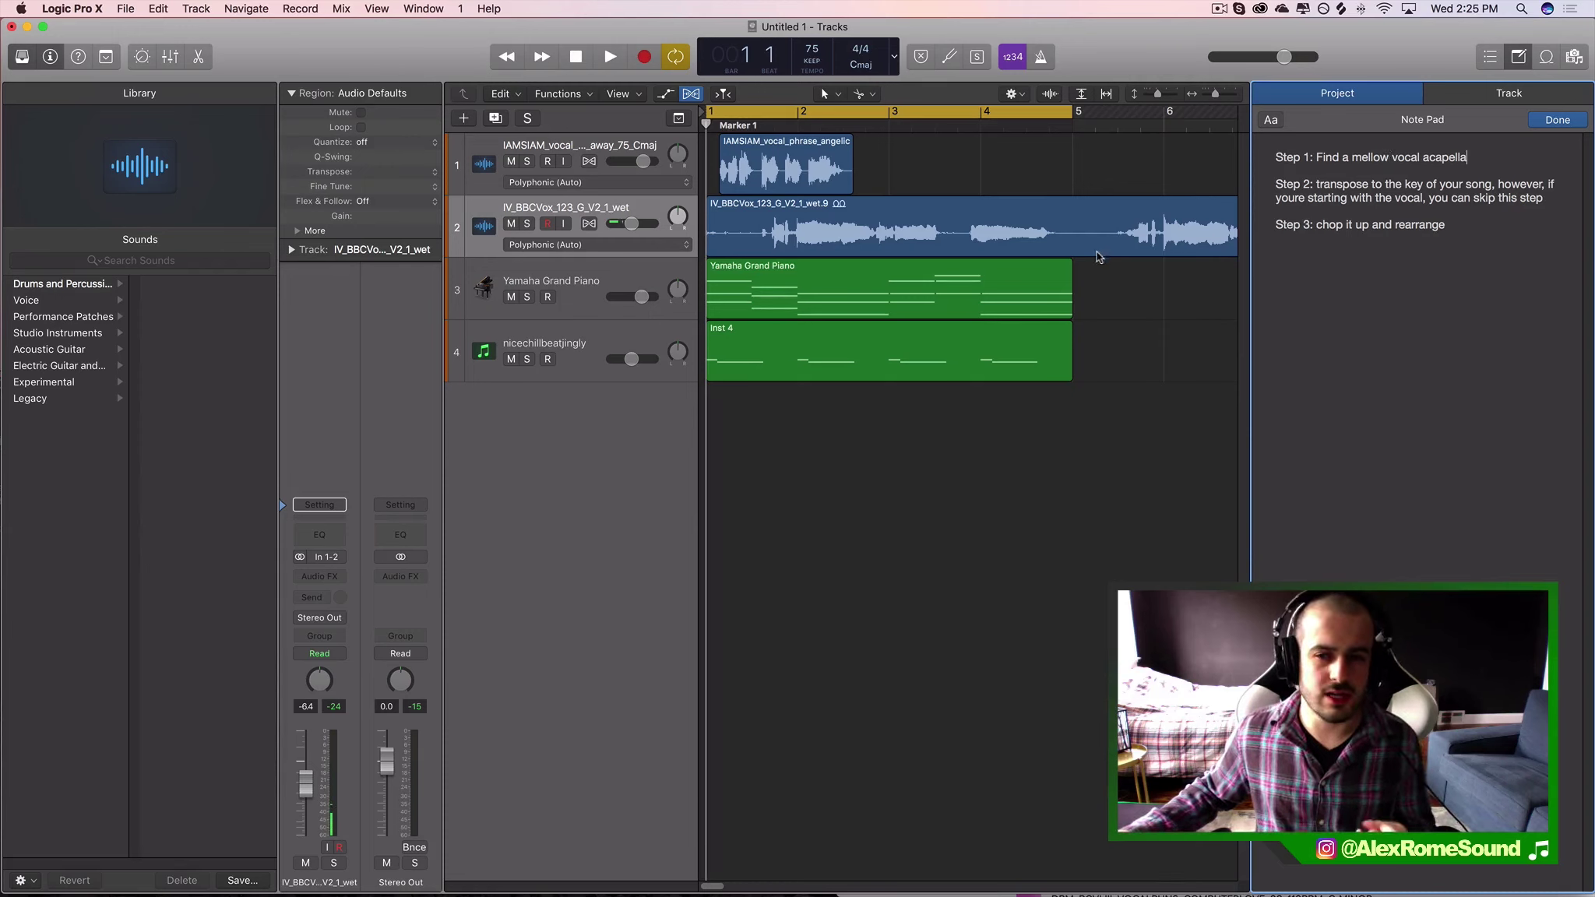
# - Solo the IAMSIAM vocal track, audition it, and lower its volume to about -12.2 dB
pyautogui.click(896, 184)
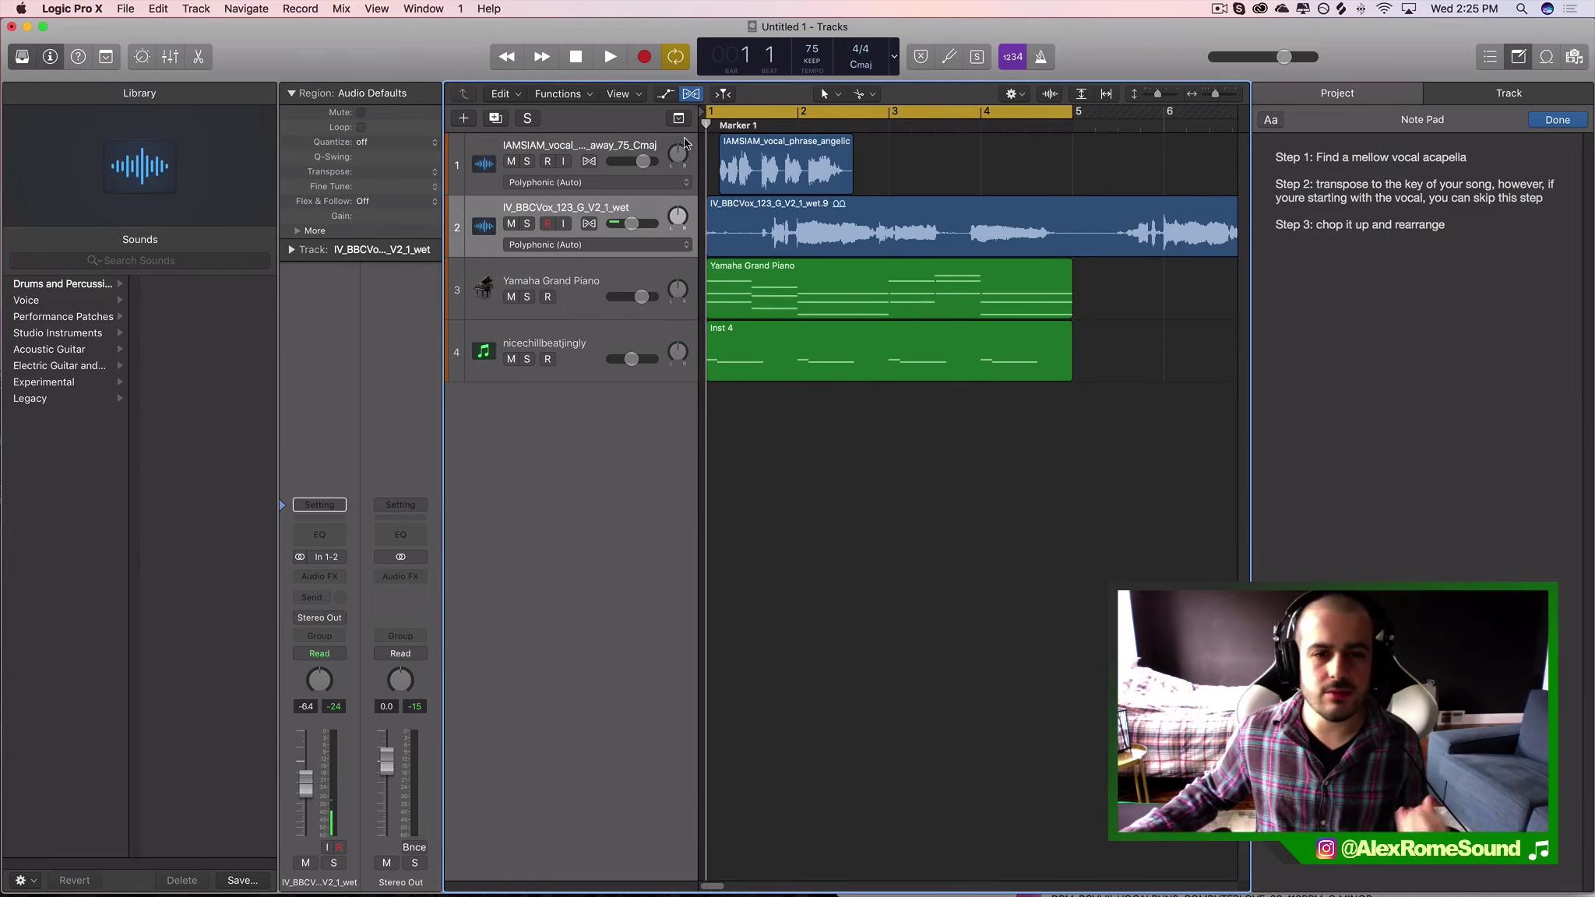
pyautogui.click(554, 144)
pyautogui.click(528, 162)
pyautogui.press('space')
pyautogui.press('space')
pyautogui.moveTo(643, 161)
pyautogui.mouseDown()
pyautogui.moveTo(588, 194)
pyautogui.moveTo(619, 169)
pyautogui.mouseUp()
pyautogui.press('space')
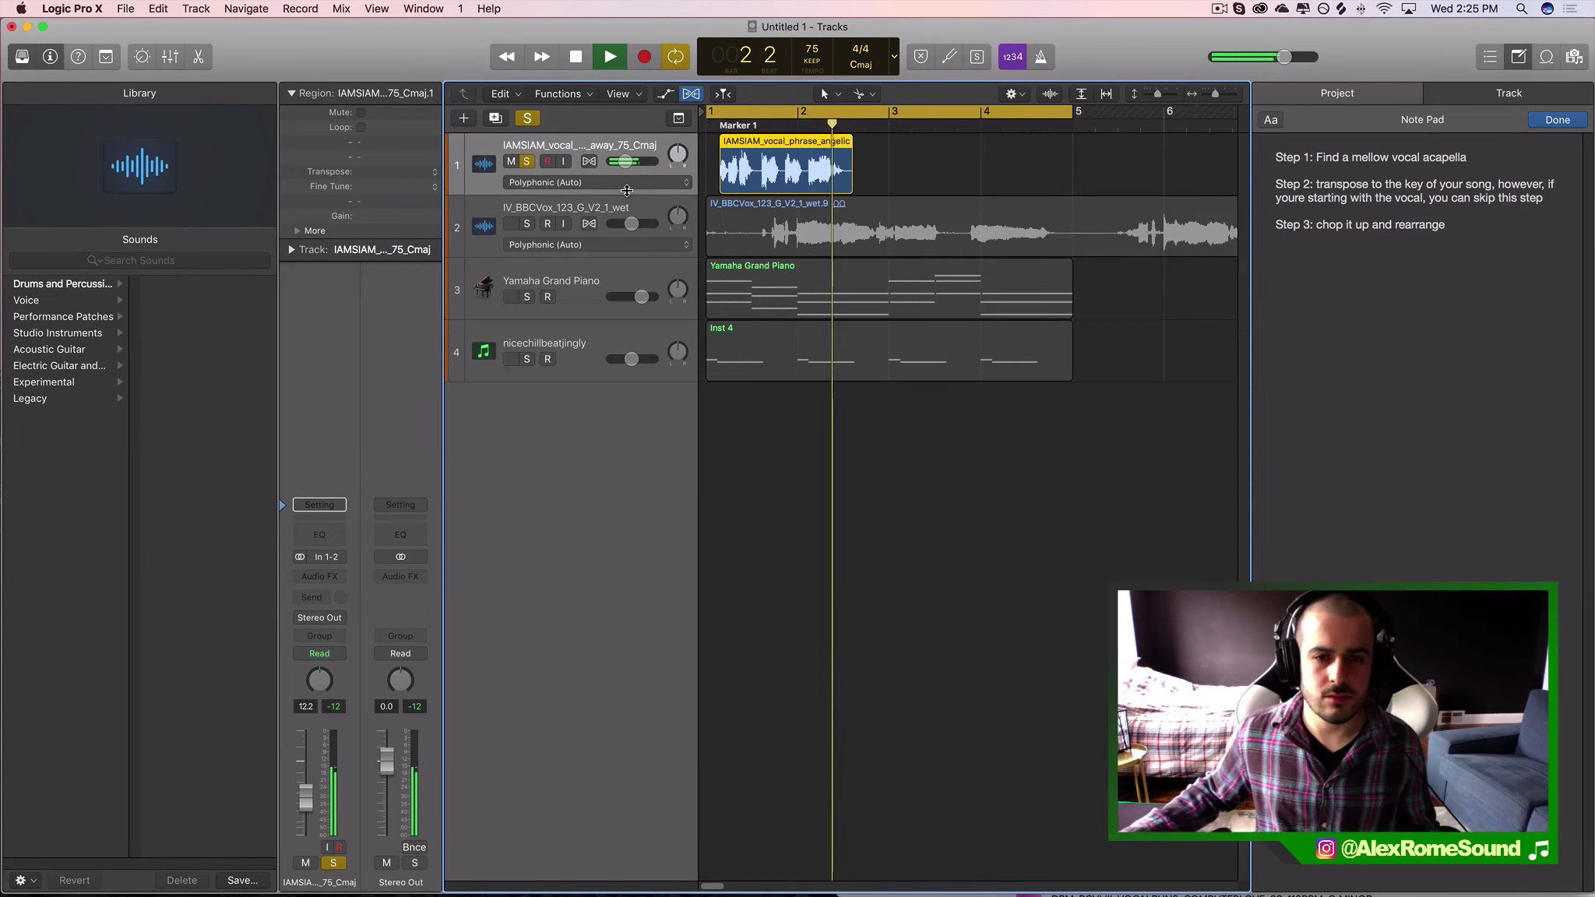
pyautogui.press('space')
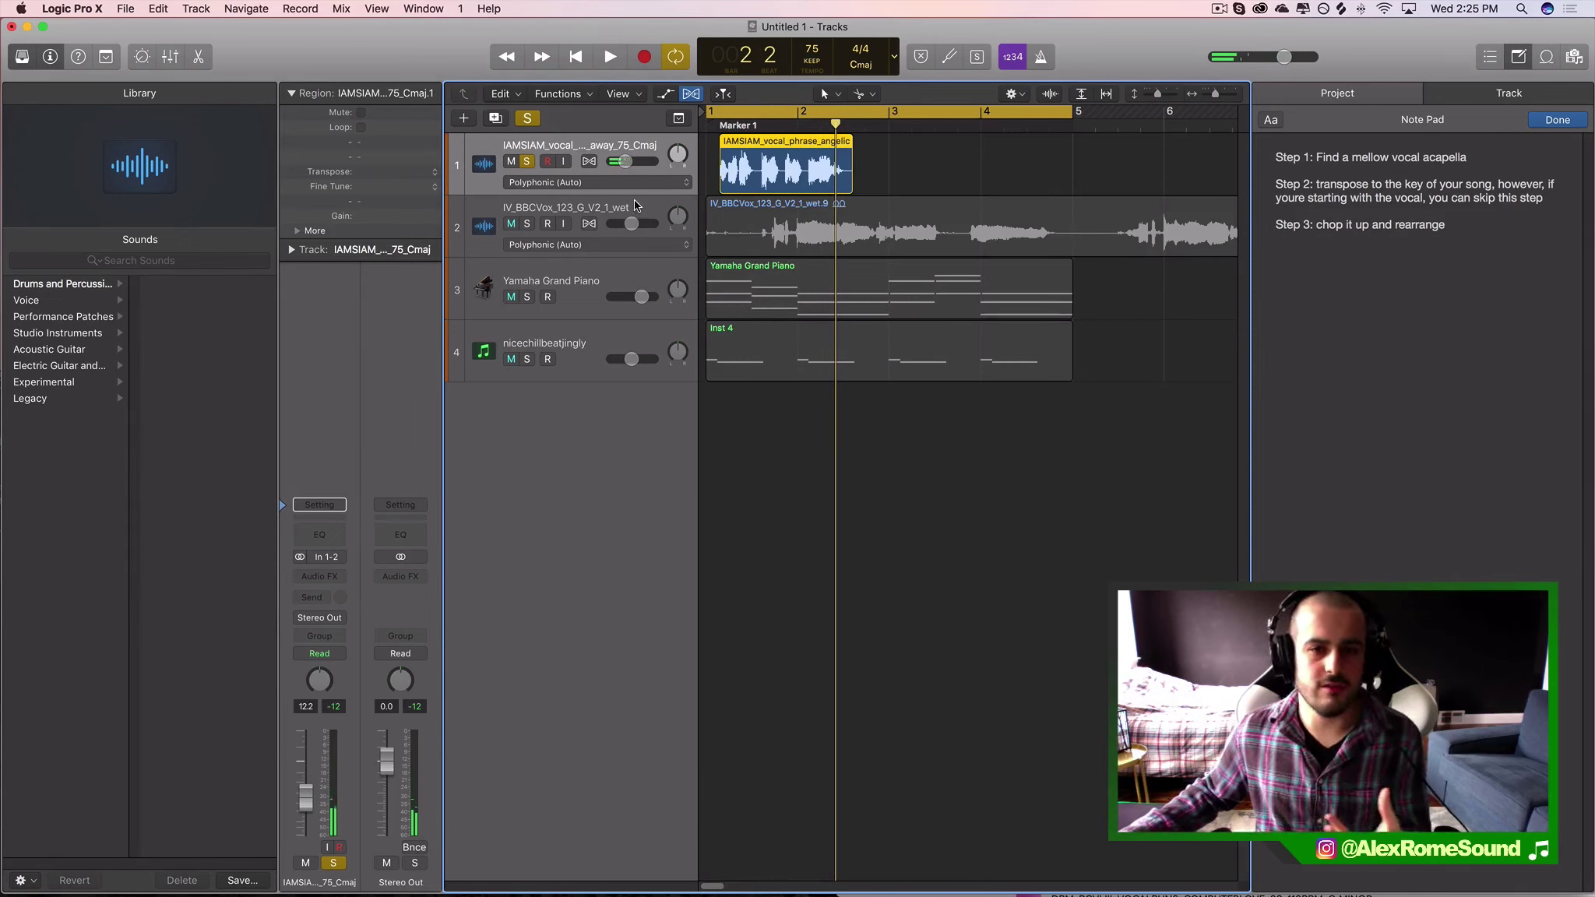
pyautogui.moveTo(921, 181); pyautogui.dragTo(850, 175)
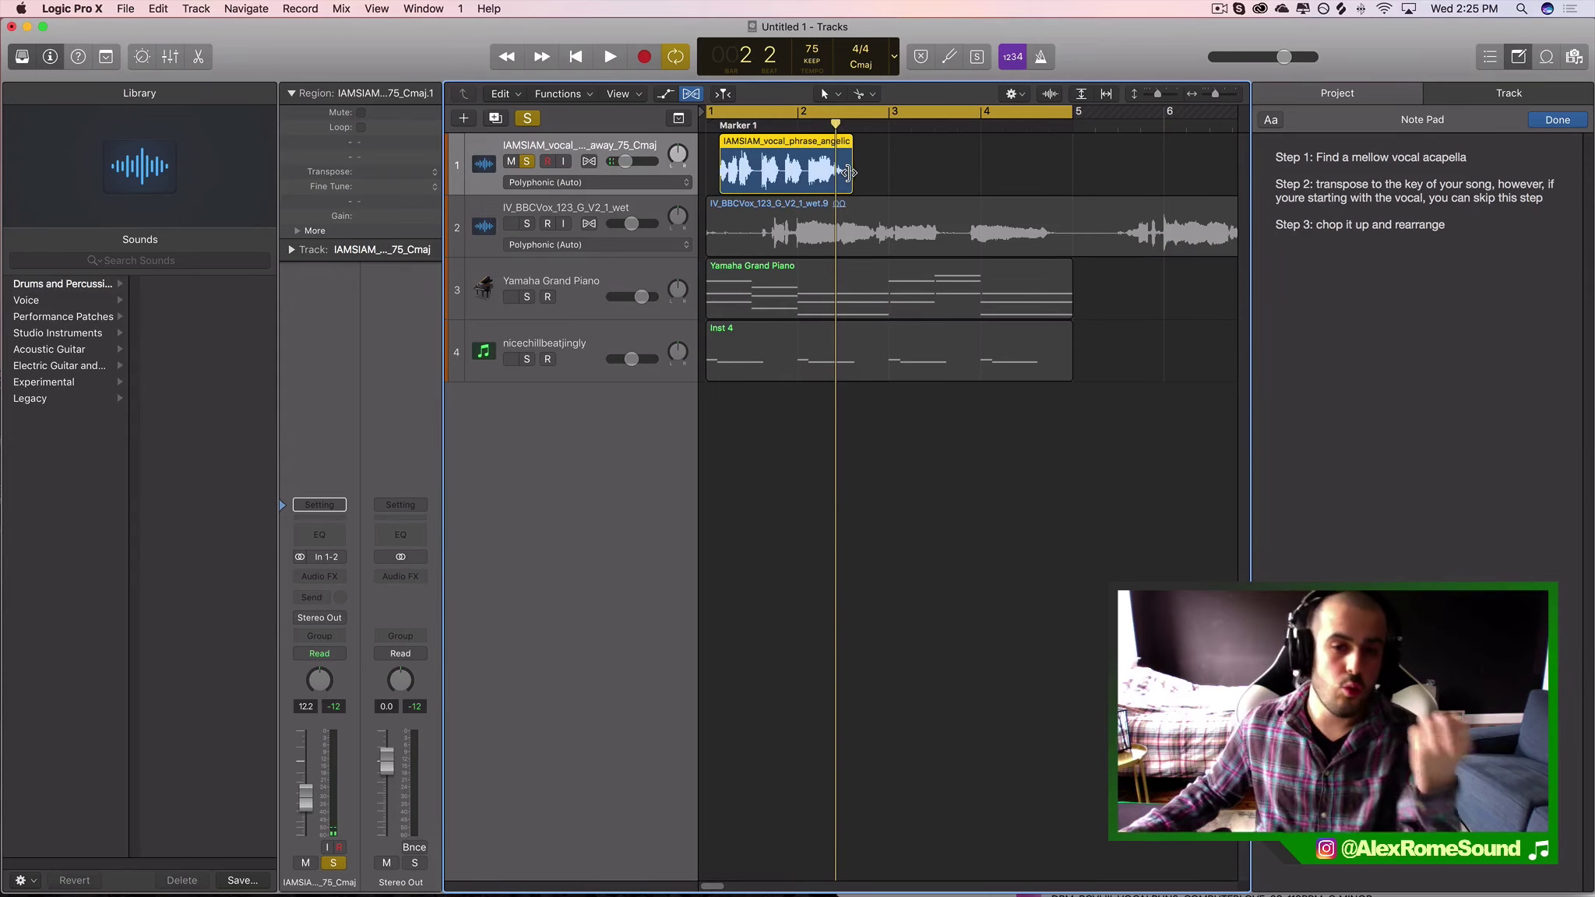
# - Solo the IV_BBCVox vocal track instead of the IAMSIAM track and set the cycle range from late bar 1 to mid bar 4
pyautogui.click(515, 225)
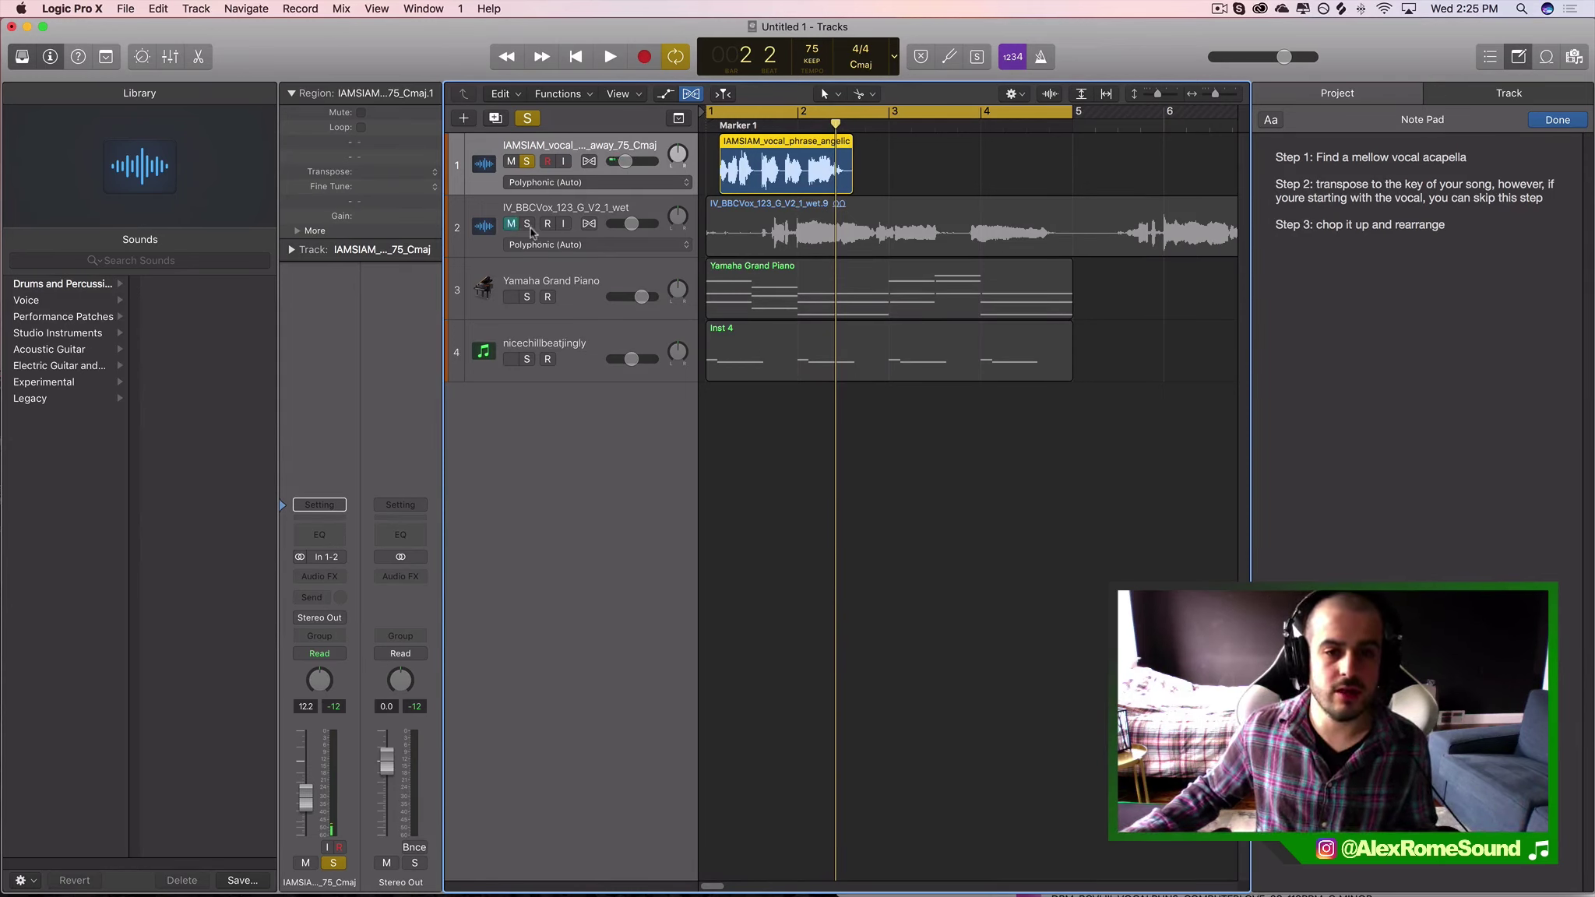
pyautogui.click(511, 224)
pyautogui.click(527, 224)
pyautogui.click(528, 162)
pyautogui.moveTo(769, 111); pyautogui.dragTo(1023, 187)
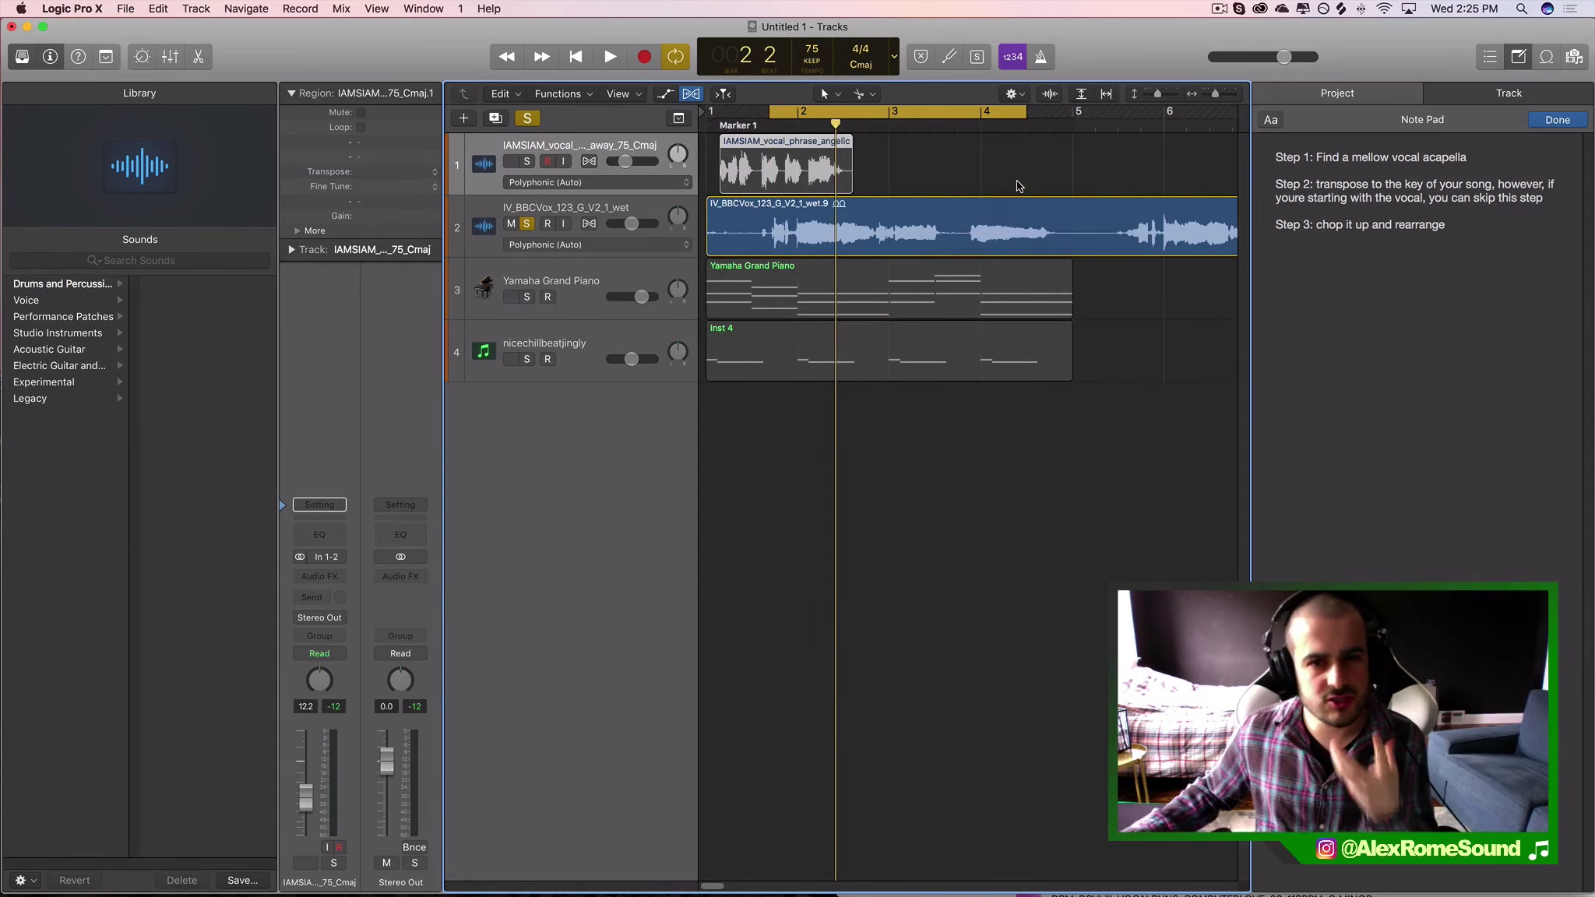
# - Select the IV_BBCVox vocal track and audition it within the cycle range
pyautogui.press('space')
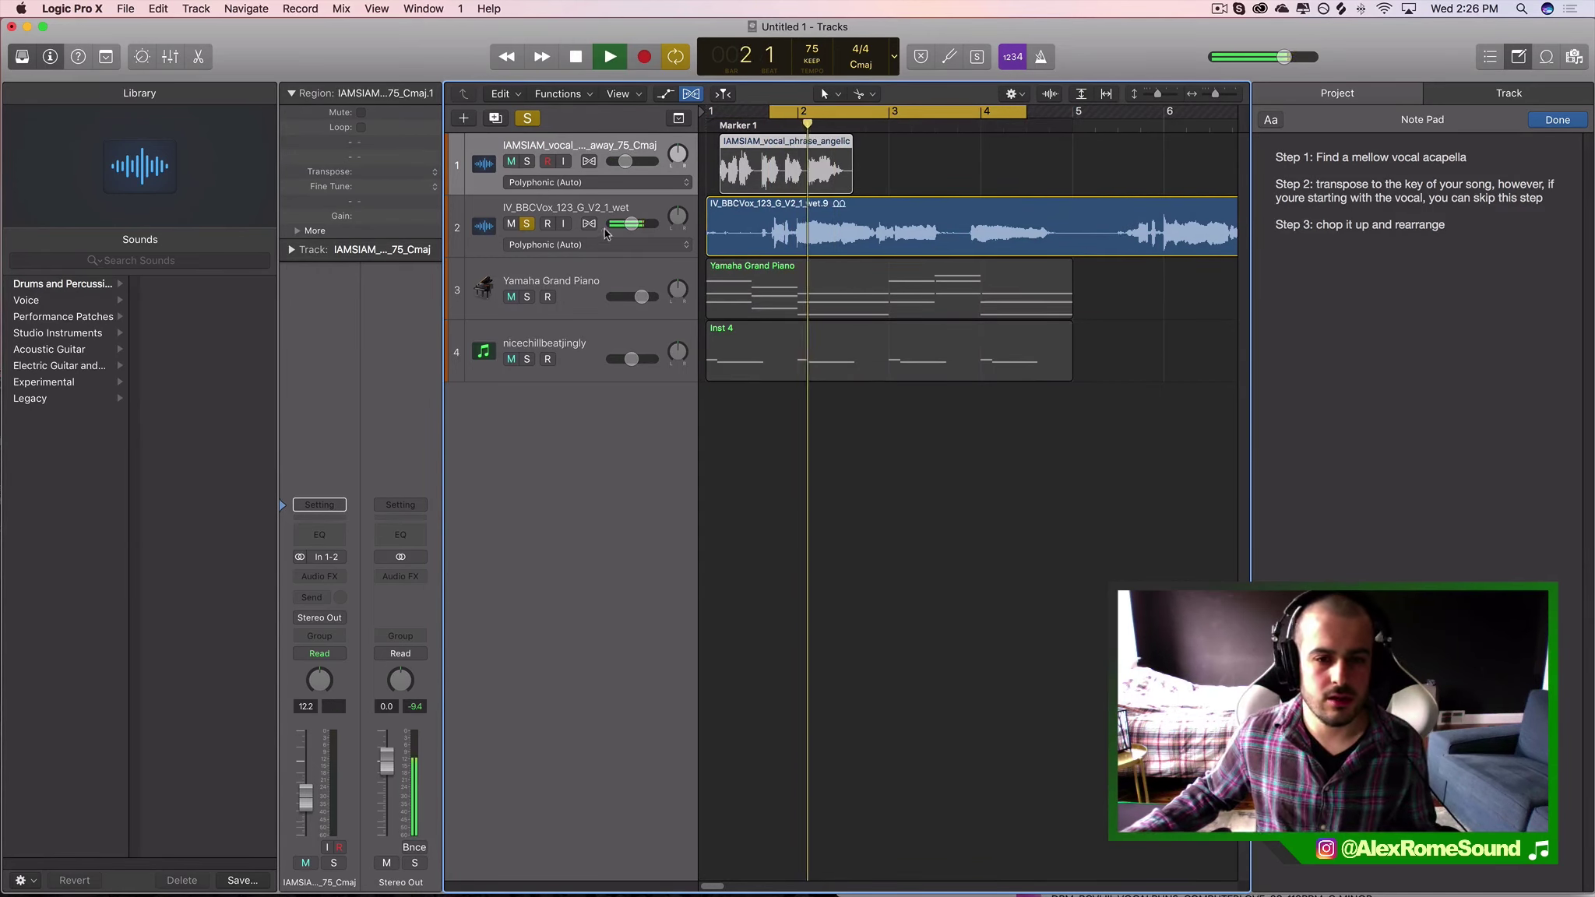
pyautogui.click(633, 236)
pyautogui.press('space')
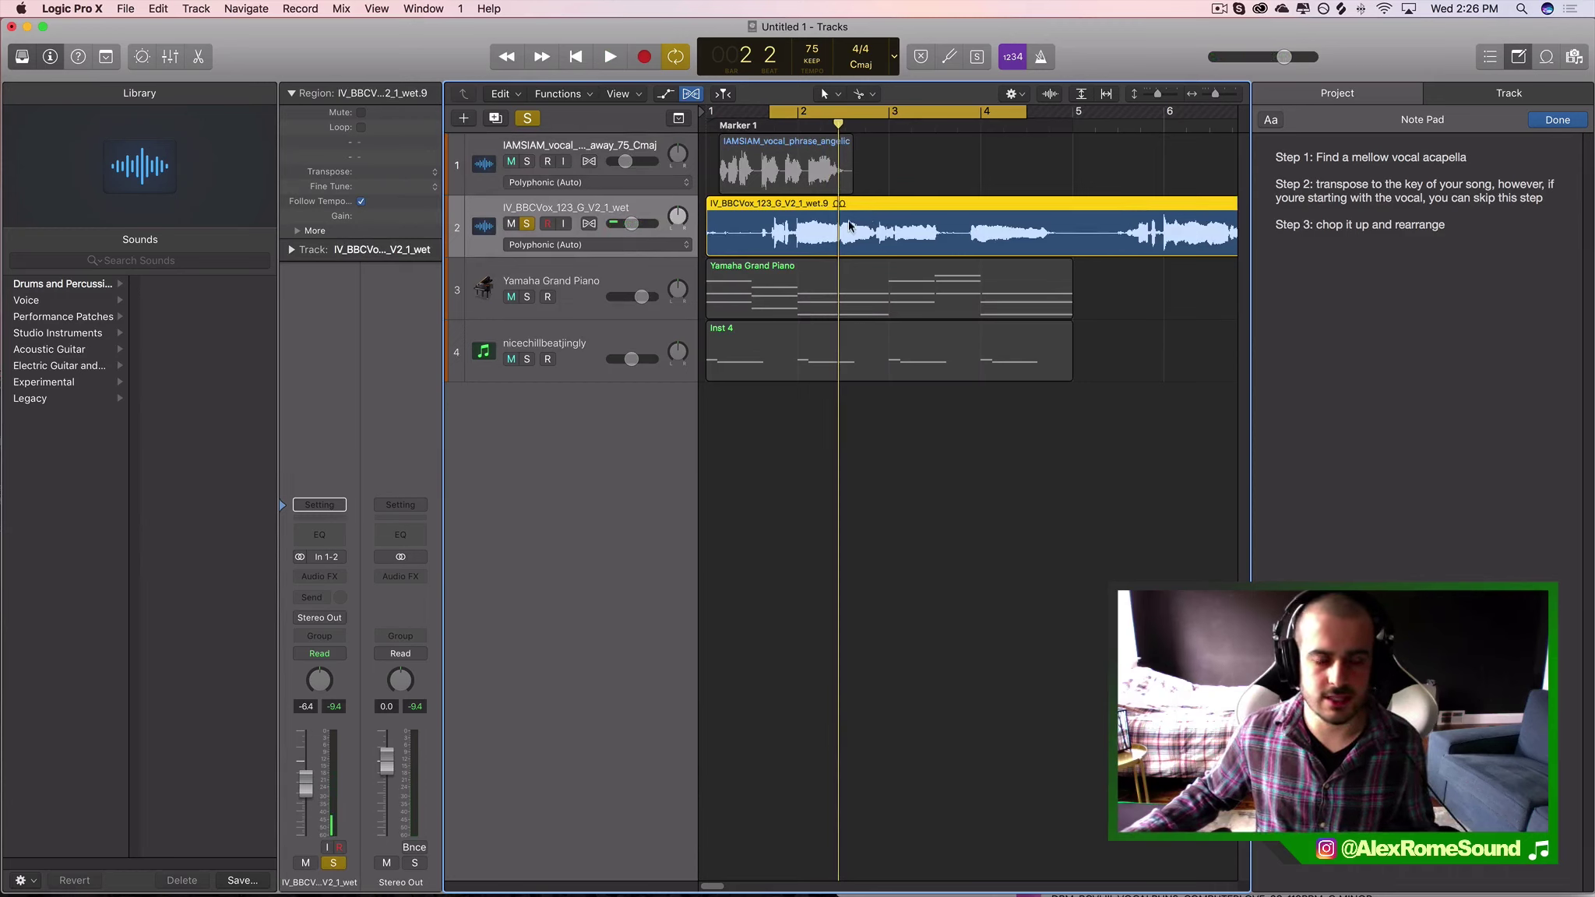
pyautogui.press('space')
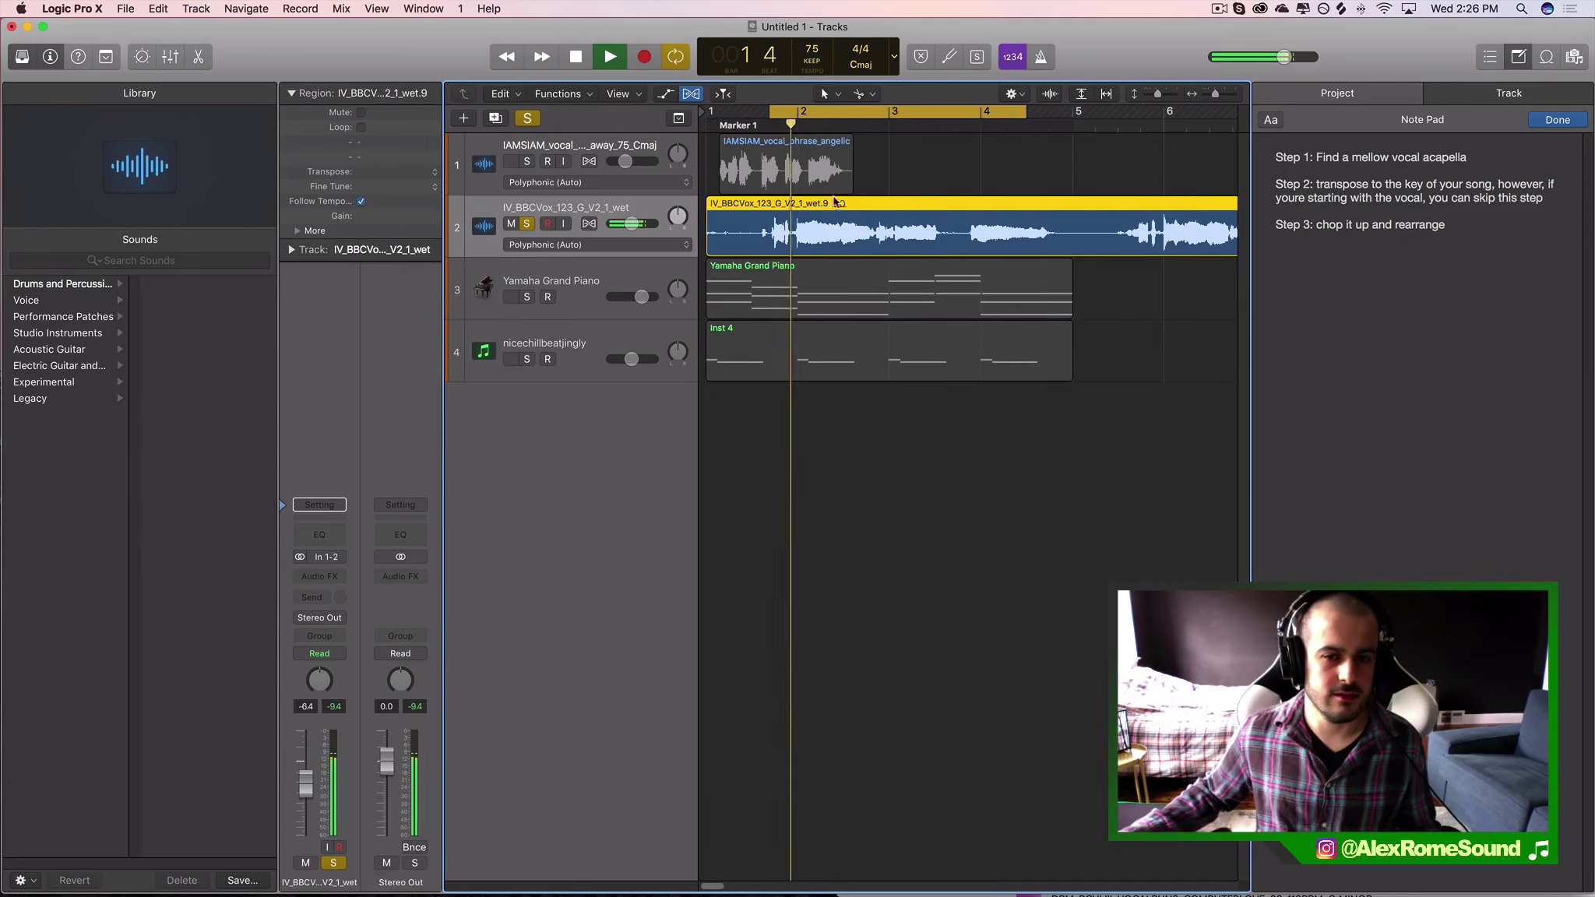
pyautogui.press('space')
# - Mute the IV_BBCVox vocal track, turn off its solo, and select the IAMSIAM vocal track
pyautogui.click(511, 223)
pyautogui.click(527, 223)
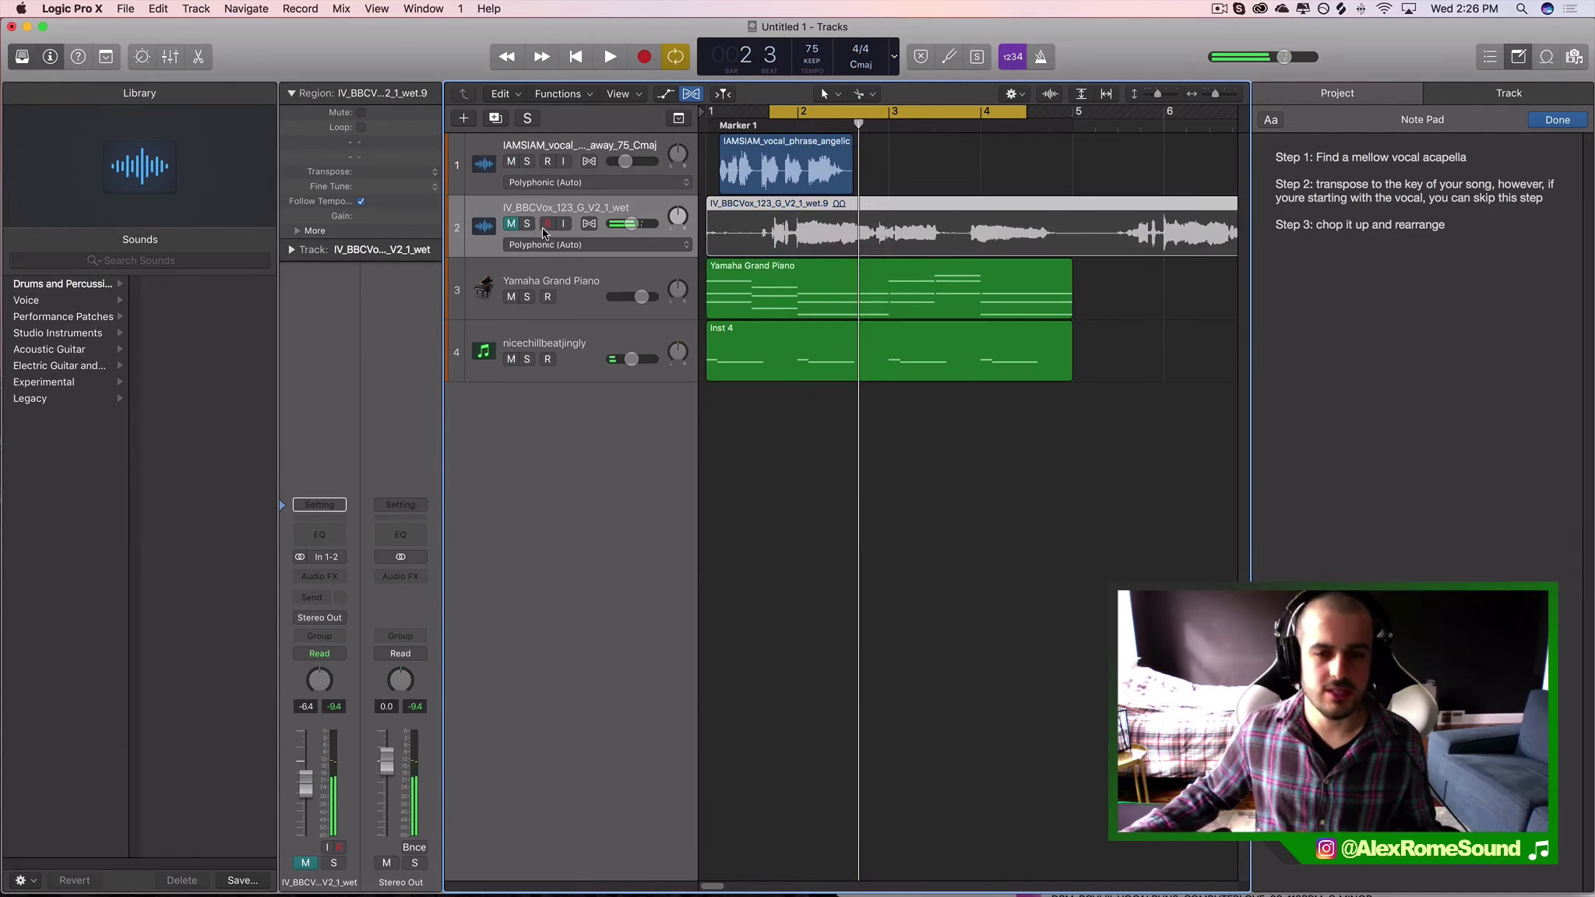
pyautogui.click(544, 153)
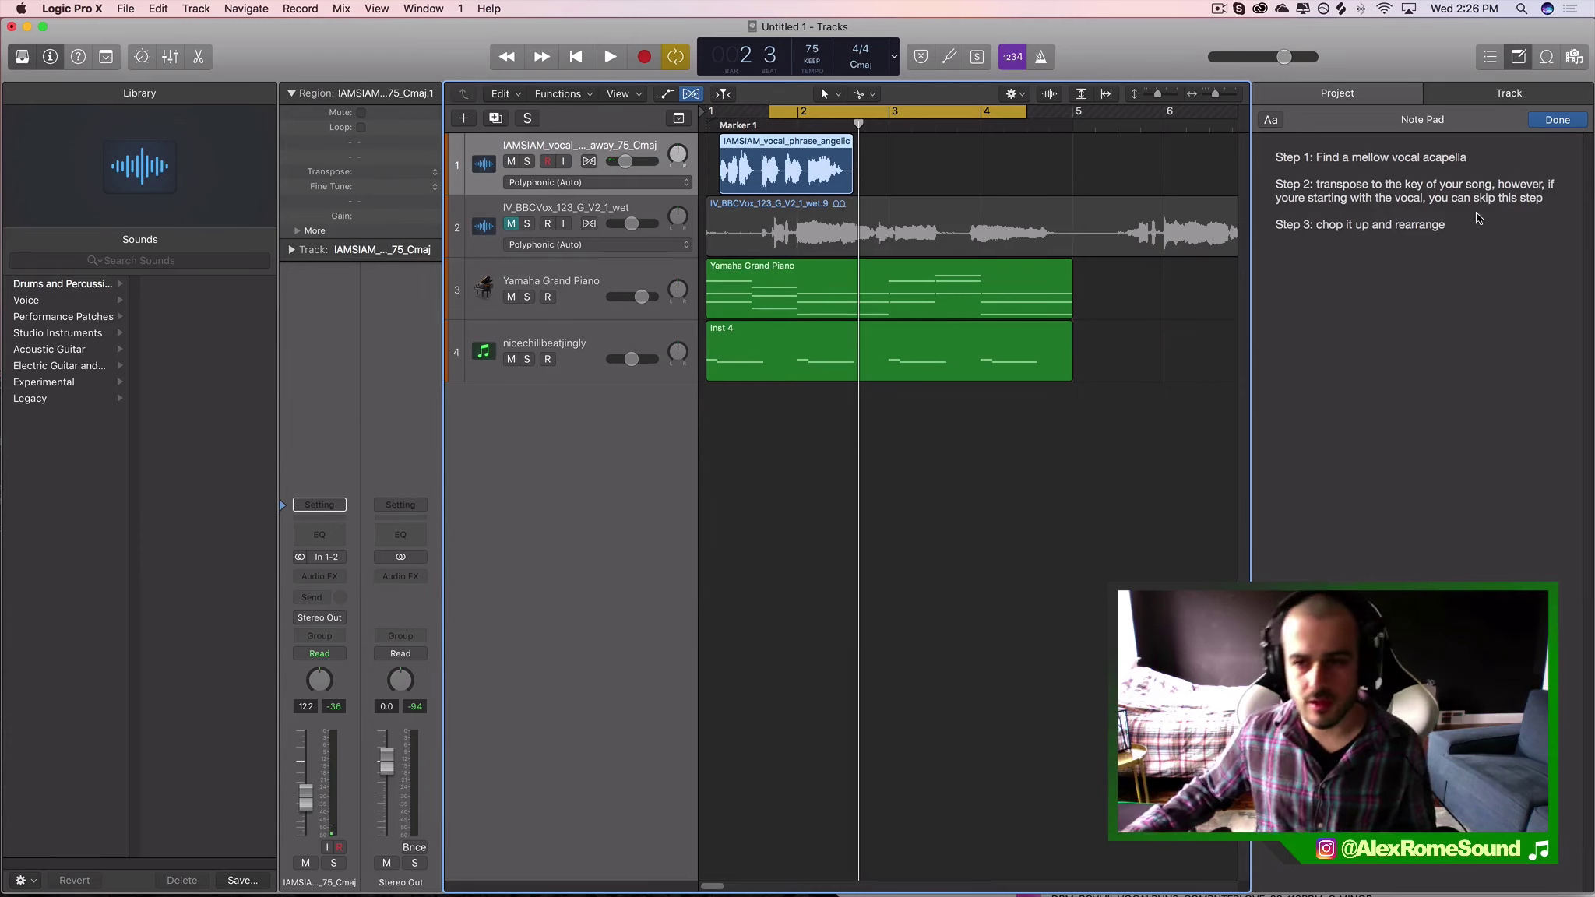
pyautogui.moveTo(935, 183); pyautogui.dragTo(788, 204)
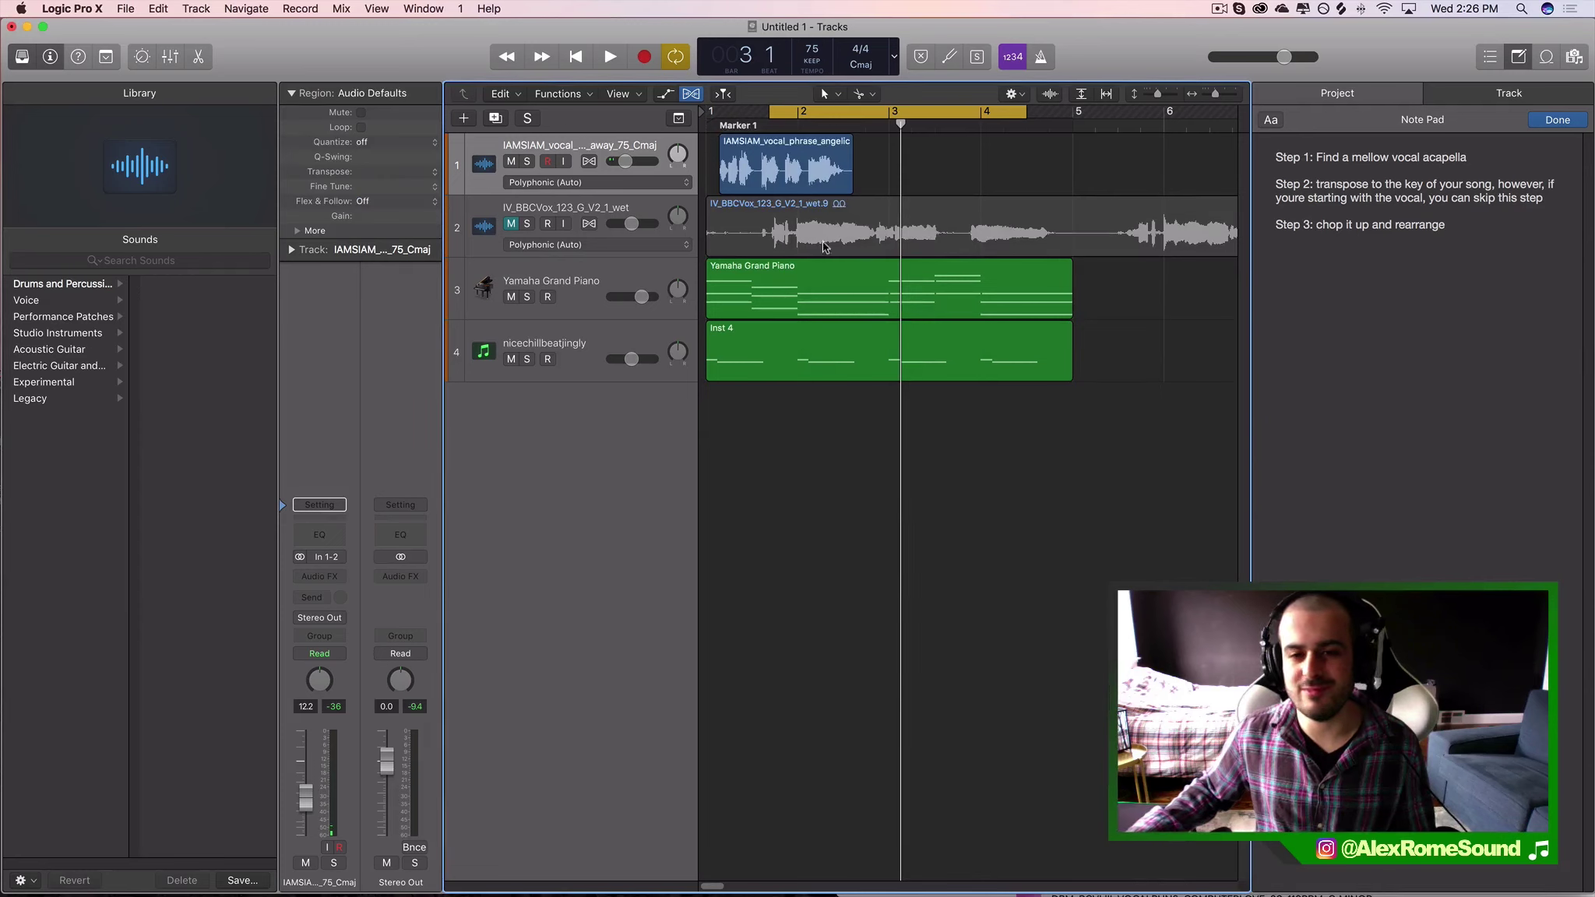
# - Go over the Step 2 note about transposing to the song's key, highlighting the word "transpose", and select the IV_BBCVox region
pyautogui.click(1316, 187)
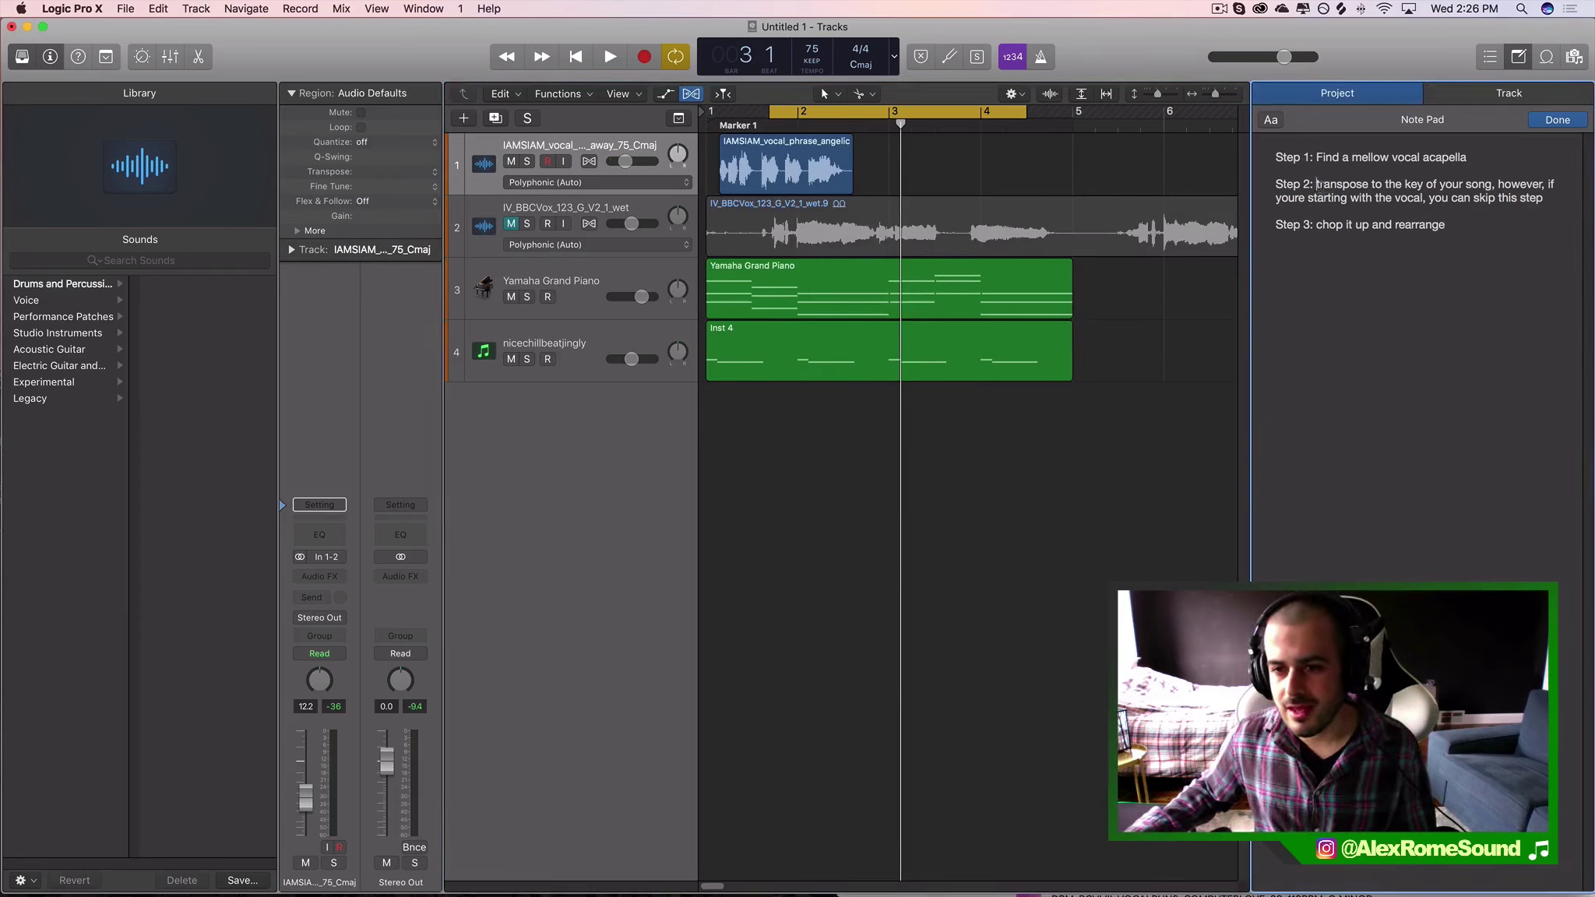
pyautogui.moveTo(1316, 187); pyautogui.dragTo(1369, 187)
pyautogui.click(1368, 186)
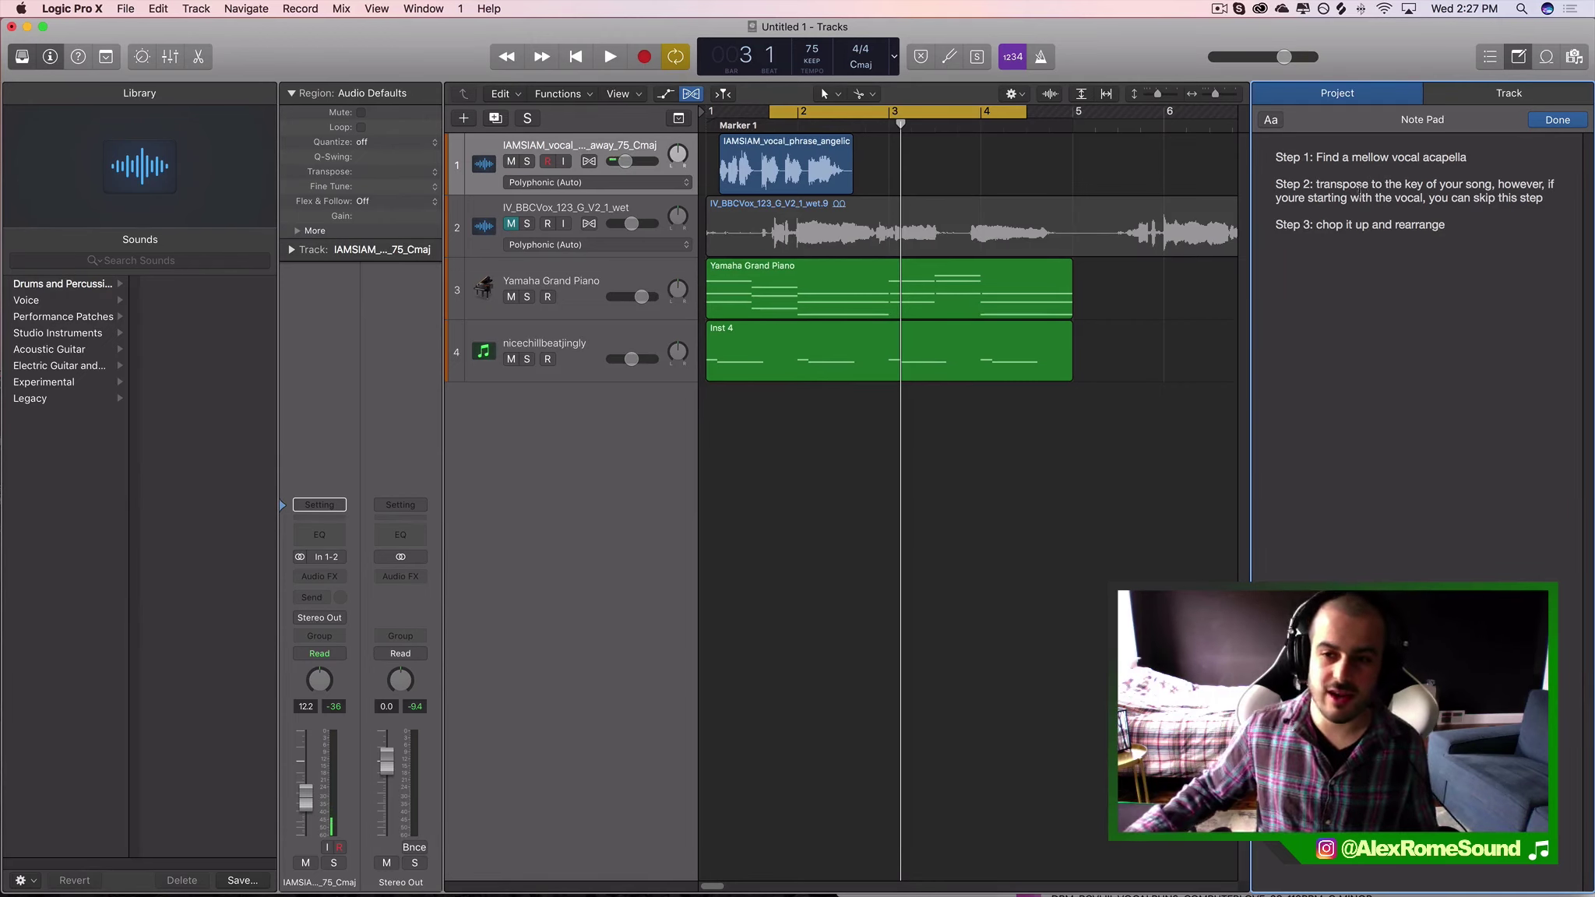
pyautogui.moveTo(1316, 183); pyautogui.dragTo(1371, 184)
pyautogui.click(948, 249)
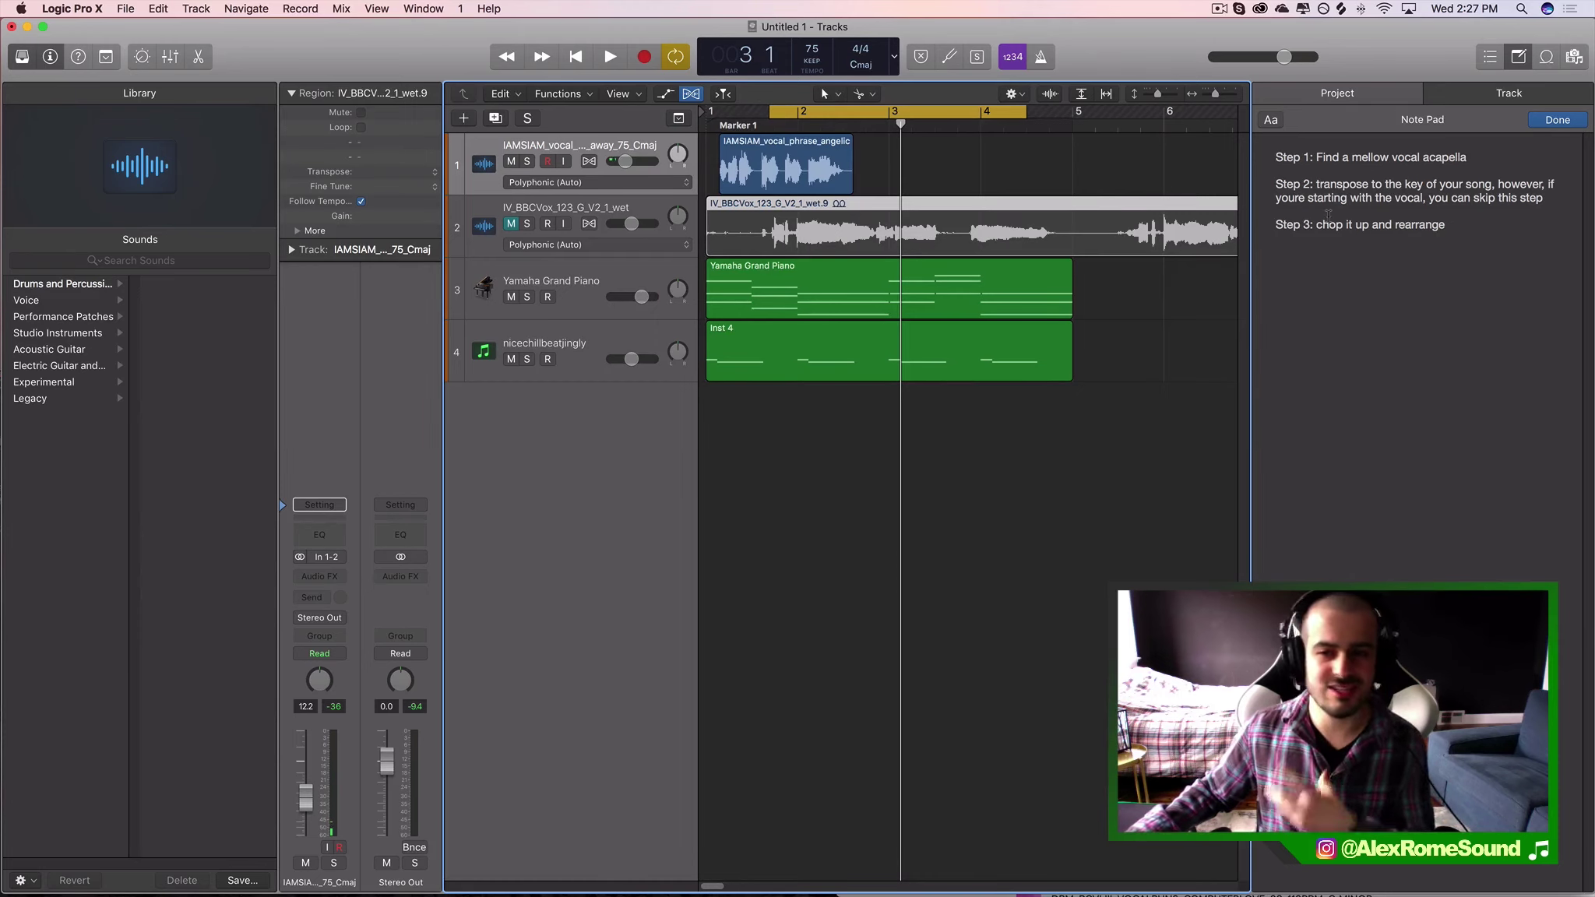
pyautogui.click(1395, 196)
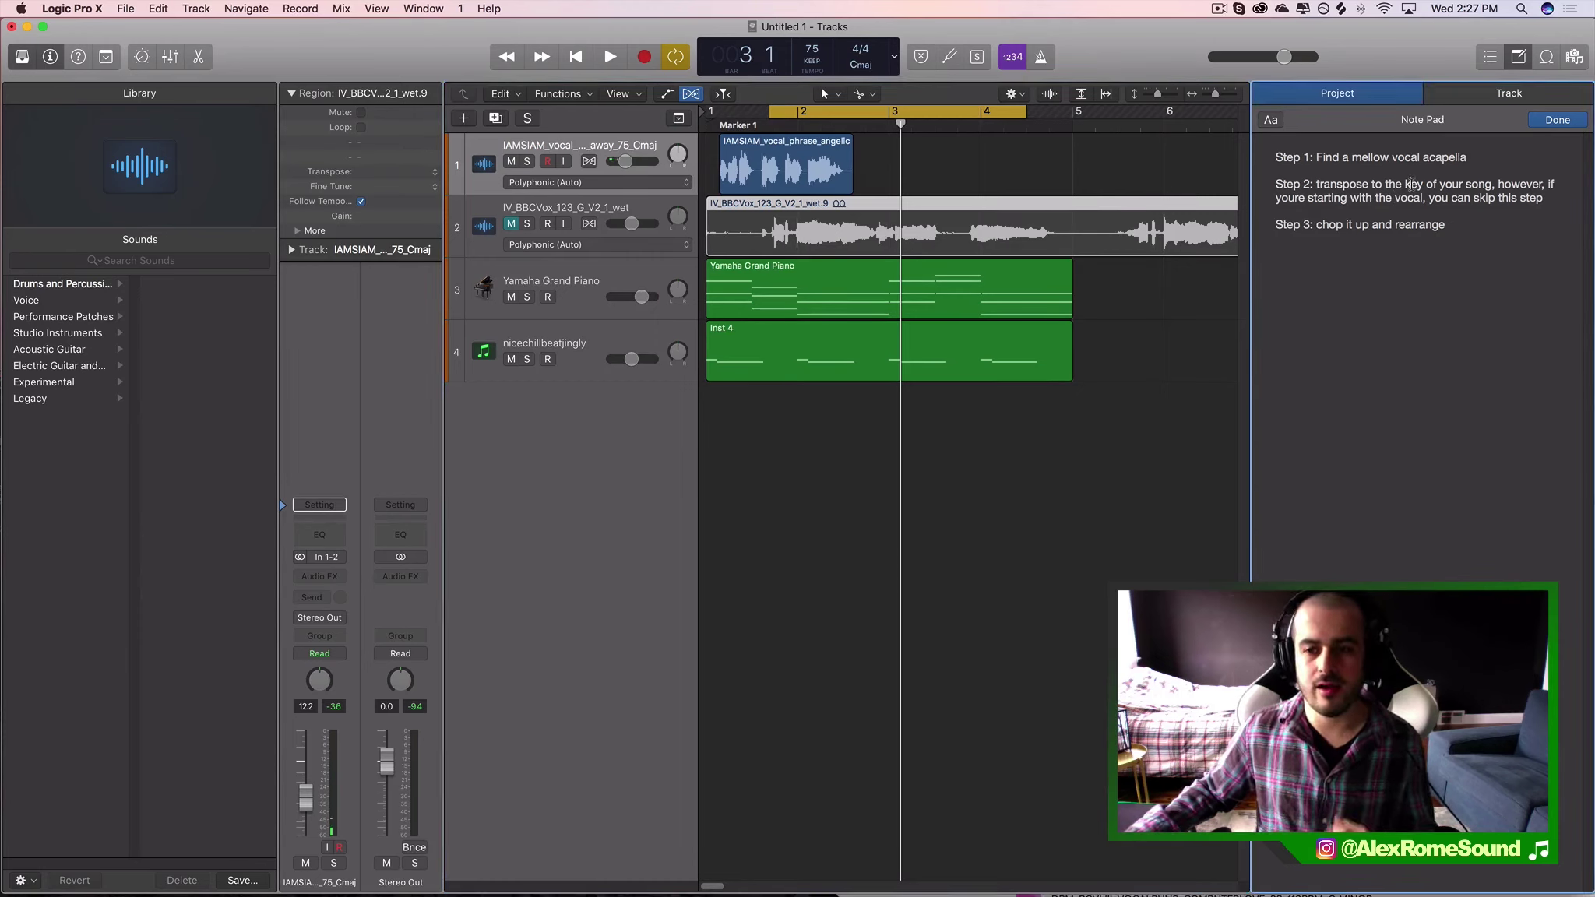
pyautogui.click(1001, 201)
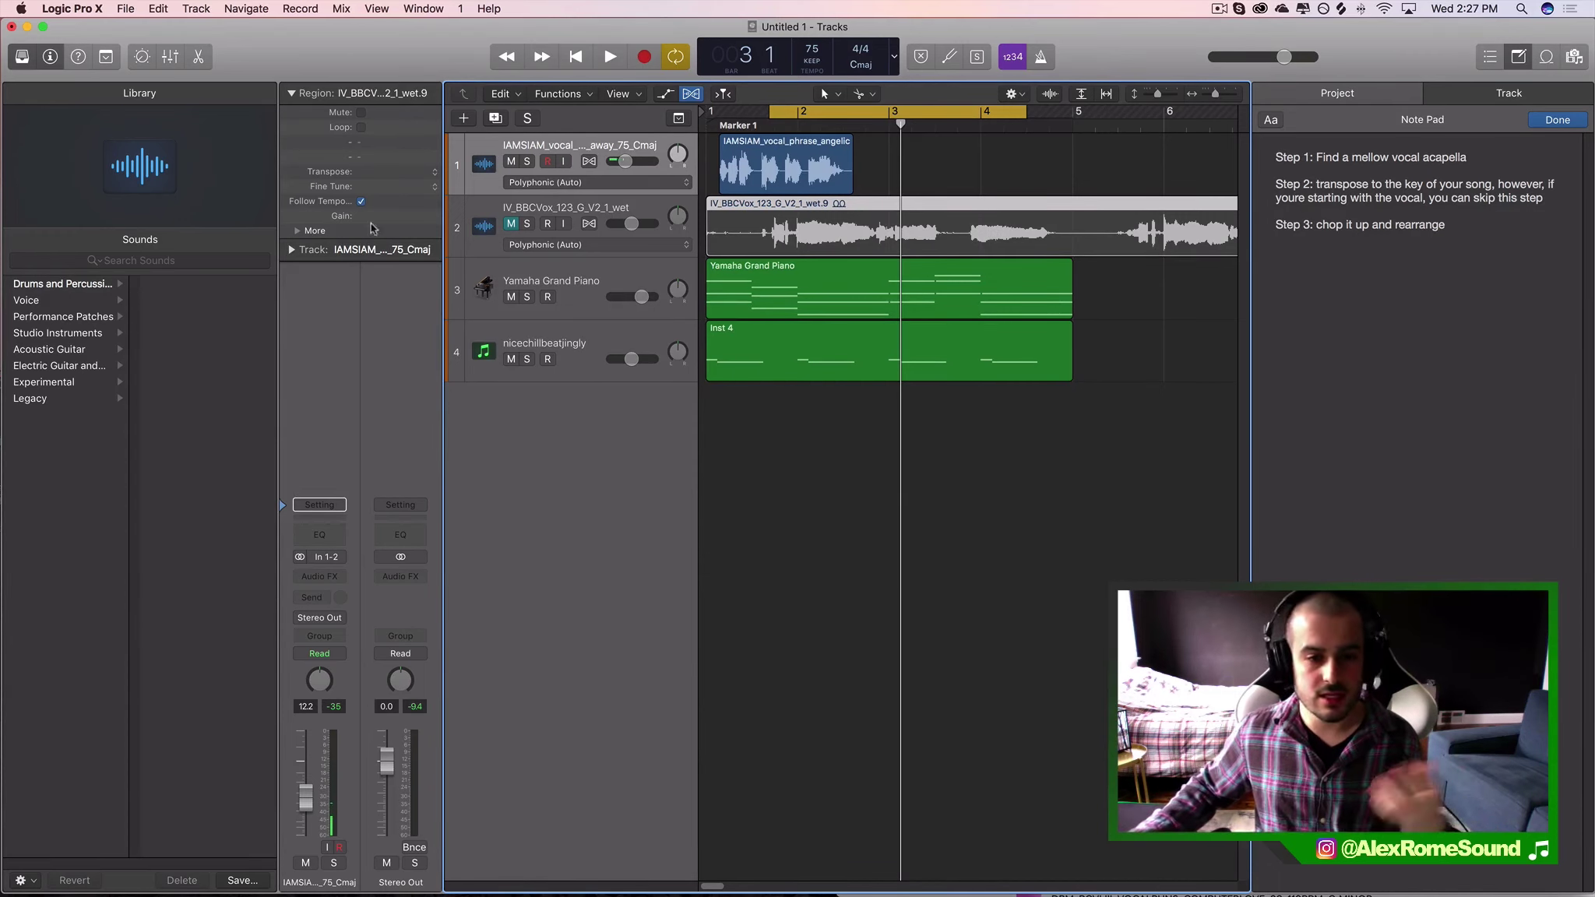
# - Point out the Yamaha Grand Piano and nicechillbeatjingly tracks by selecting them together, ending with only the piano track selected
pyautogui.click(564, 275)
pyautogui.click(592, 337)
pyautogui.keyDown('shift'); pyautogui.click(560, 310); pyautogui.keyUp('shift')
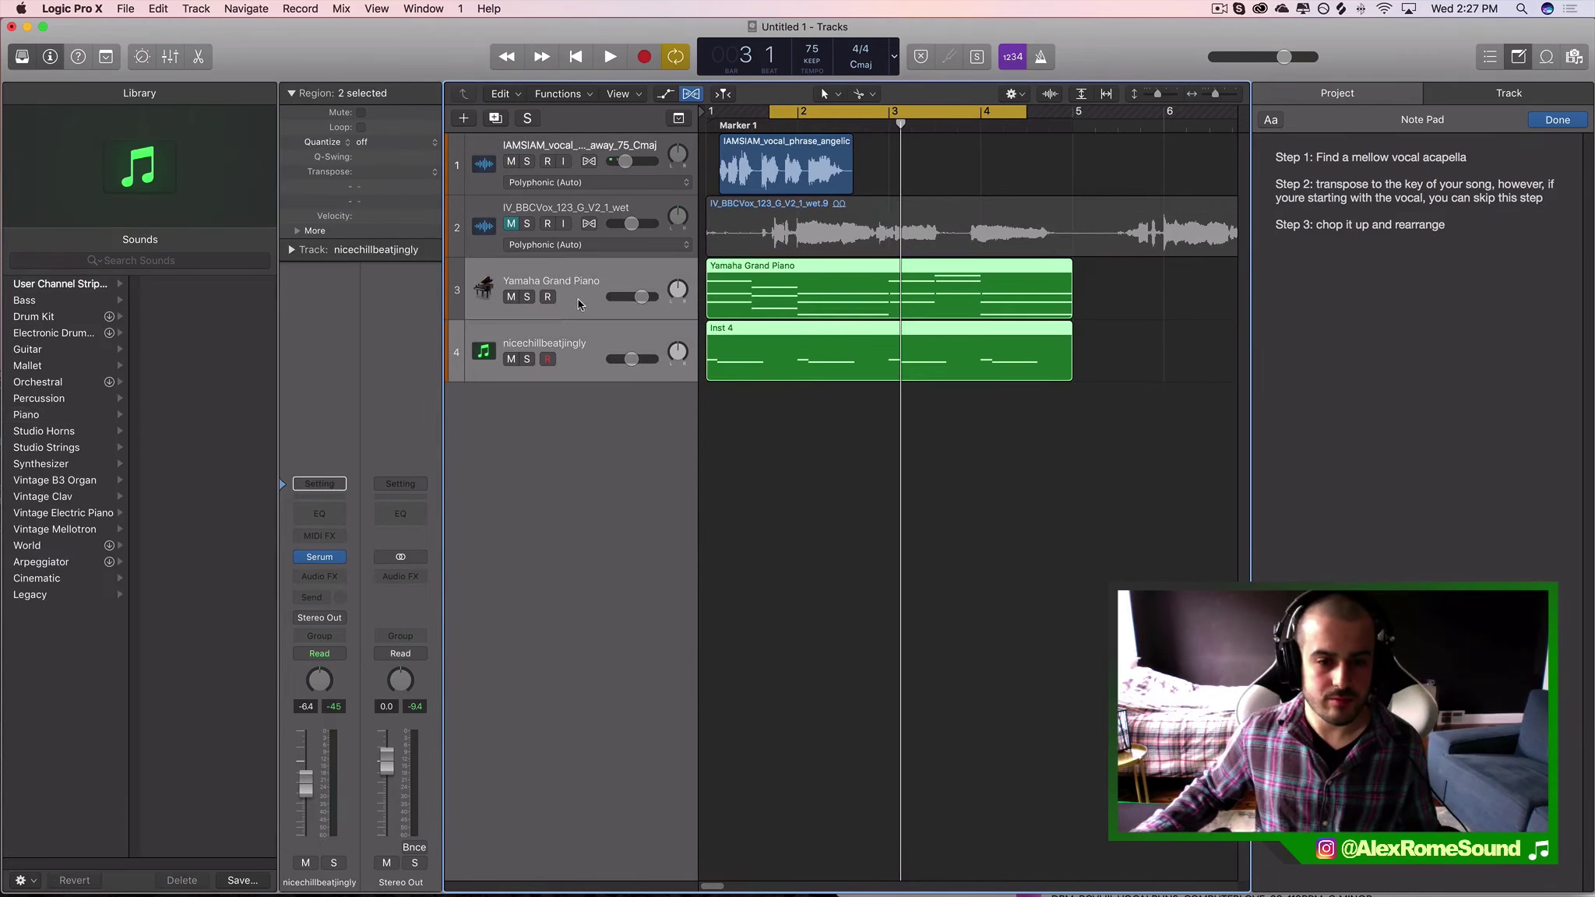
pyautogui.click(569, 299)
pyautogui.click(1381, 198)
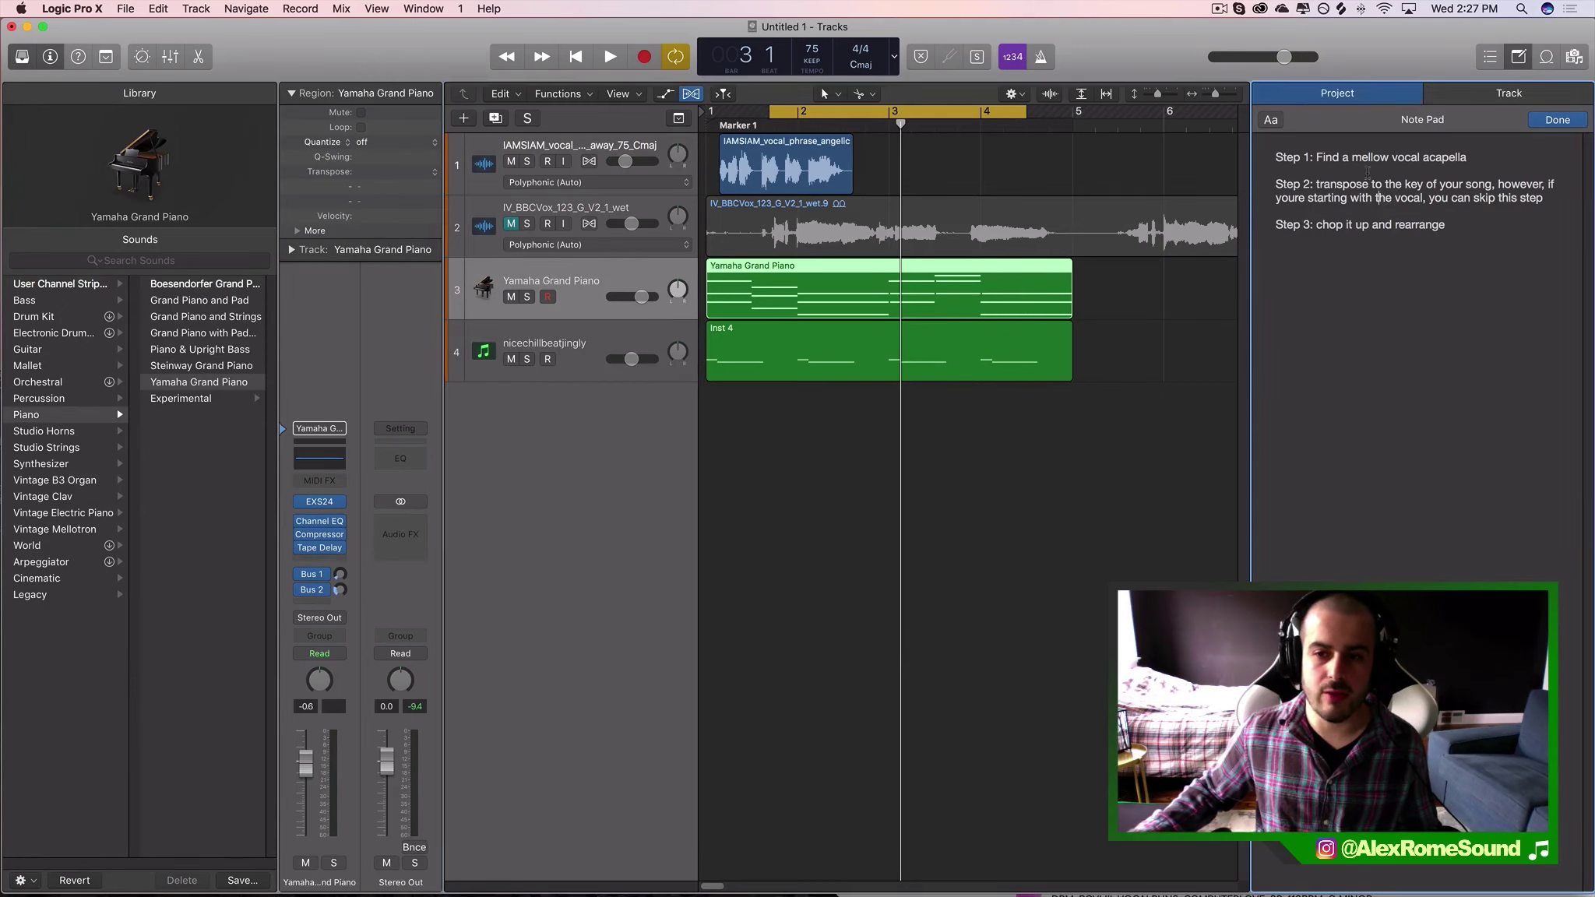
pyautogui.click(590, 264)
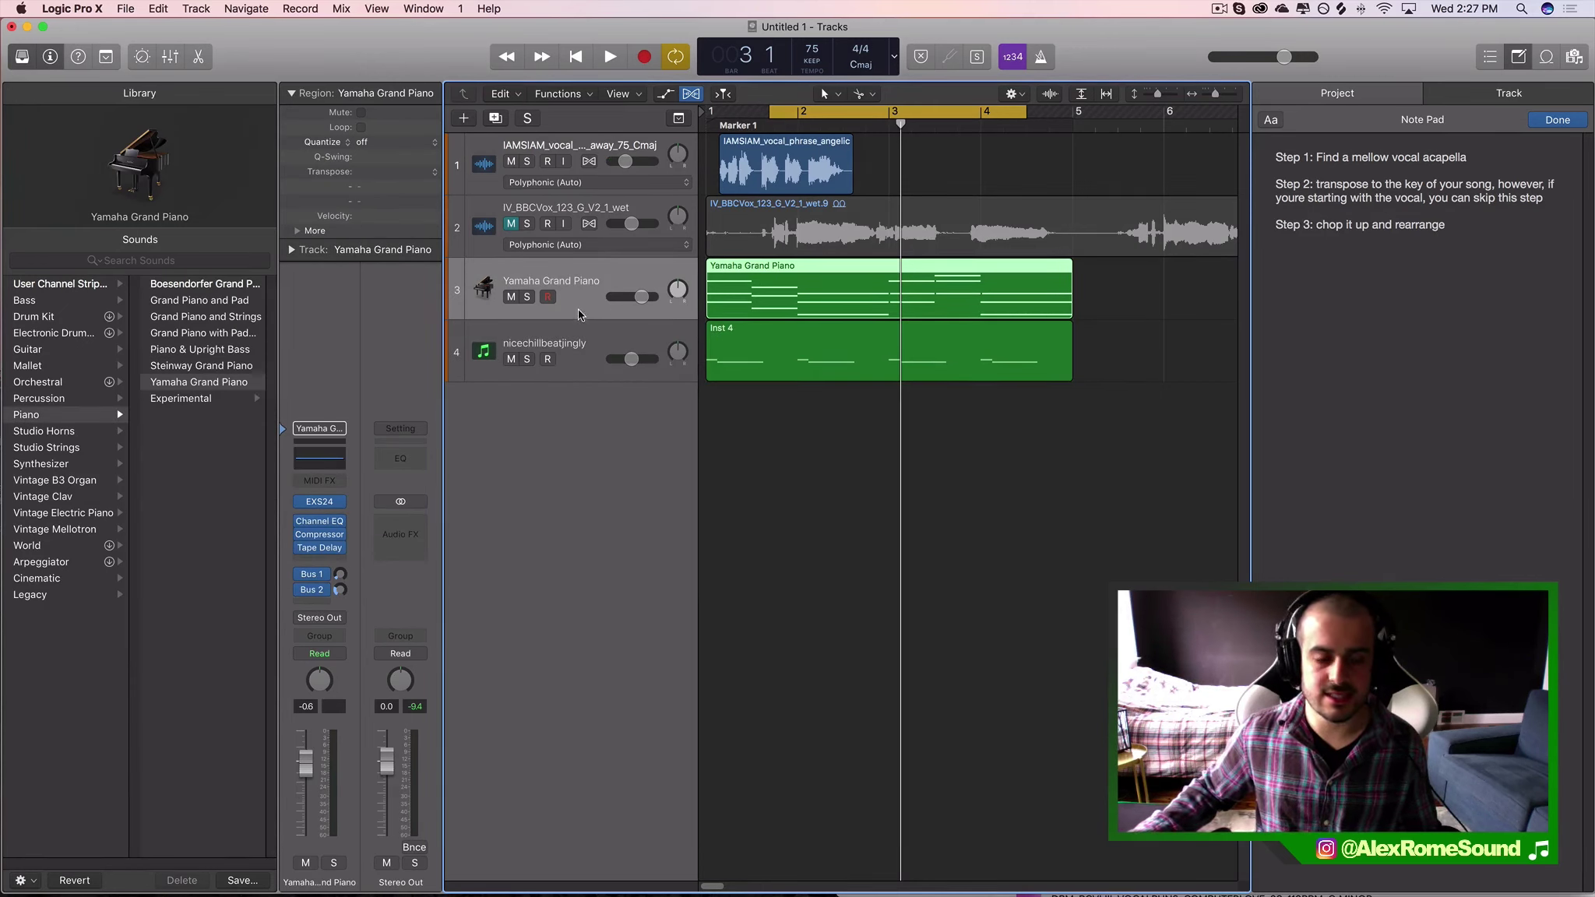
# - Set the cycle range to cover bars 1 to 5 and select the nicechillbeatjingly track
pyautogui.moveTo(1085, 108); pyautogui.dragTo(707, 109)
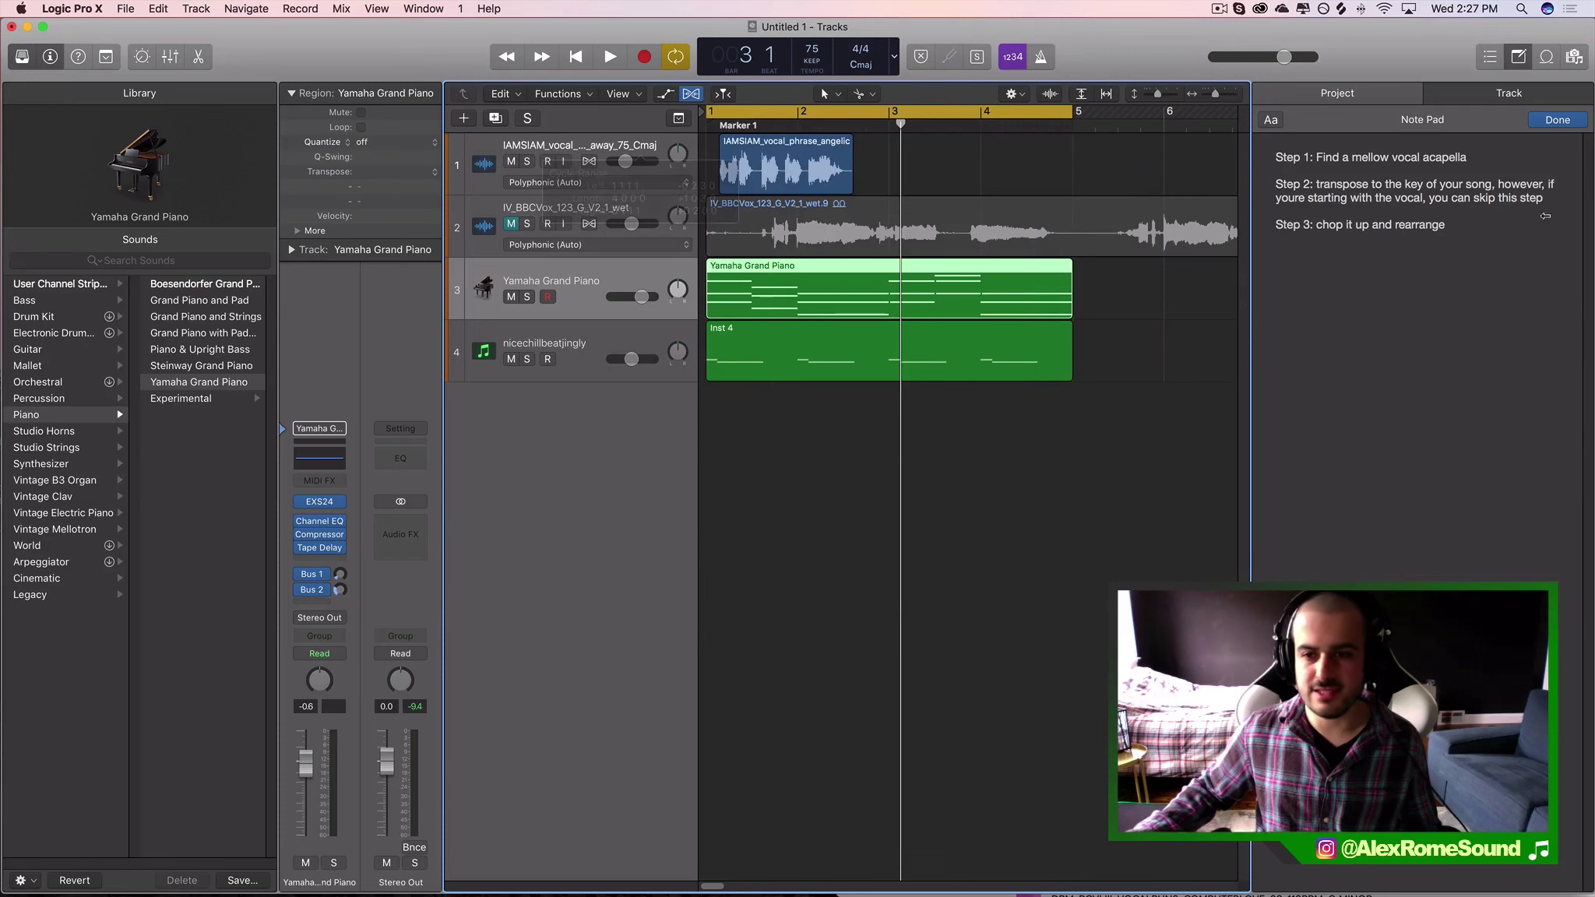
pyautogui.moveTo(1172, 390); pyautogui.dragTo(1072, 308)
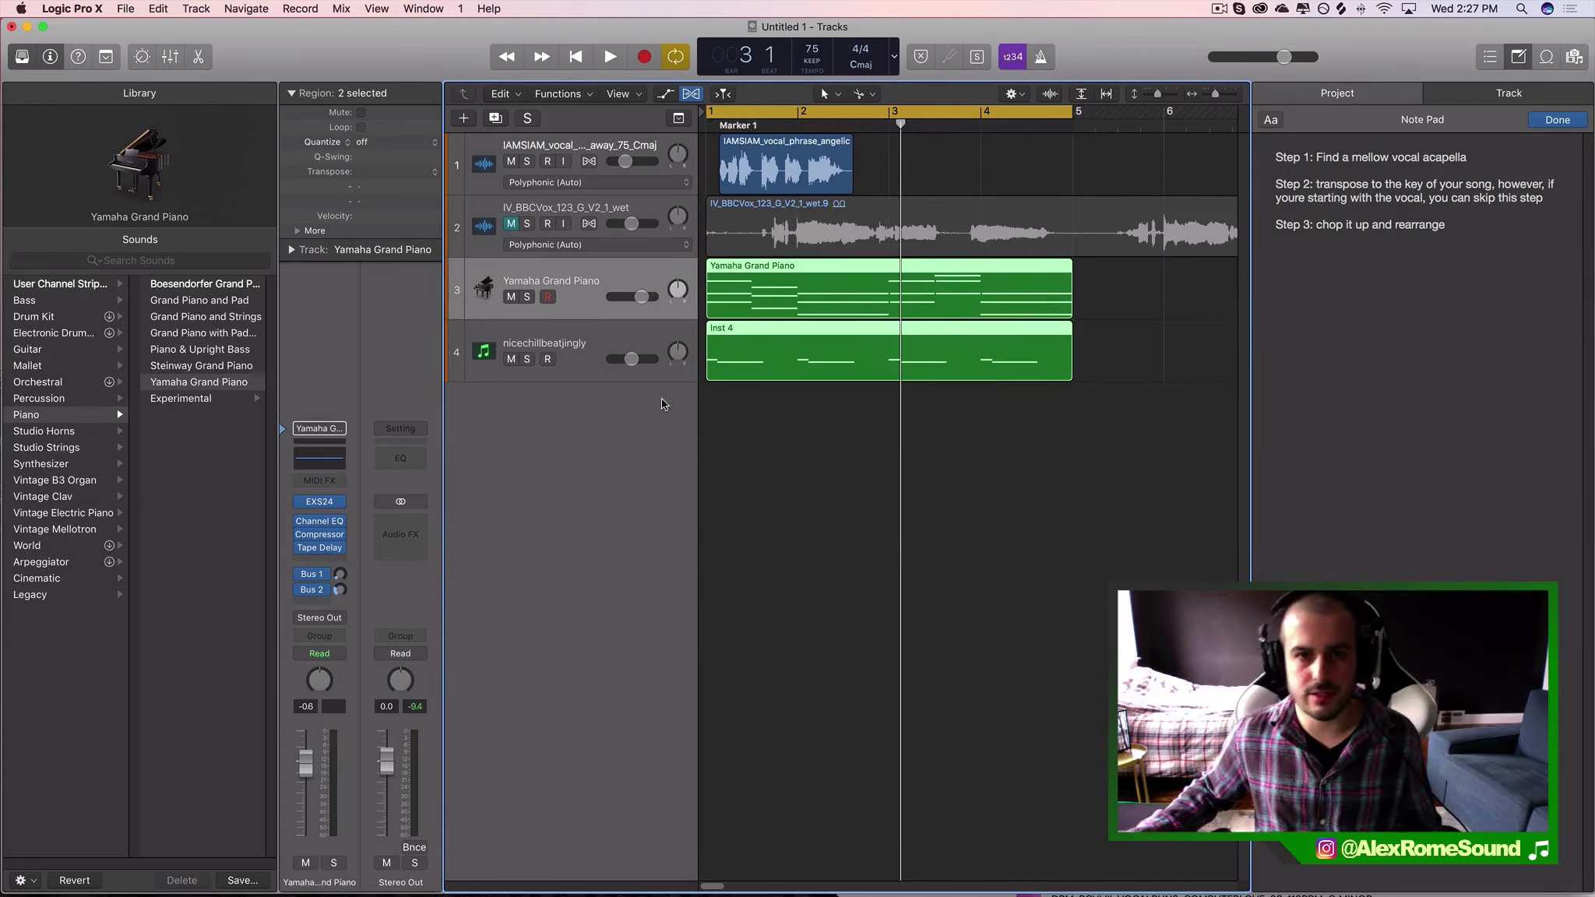
pyautogui.click(587, 356)
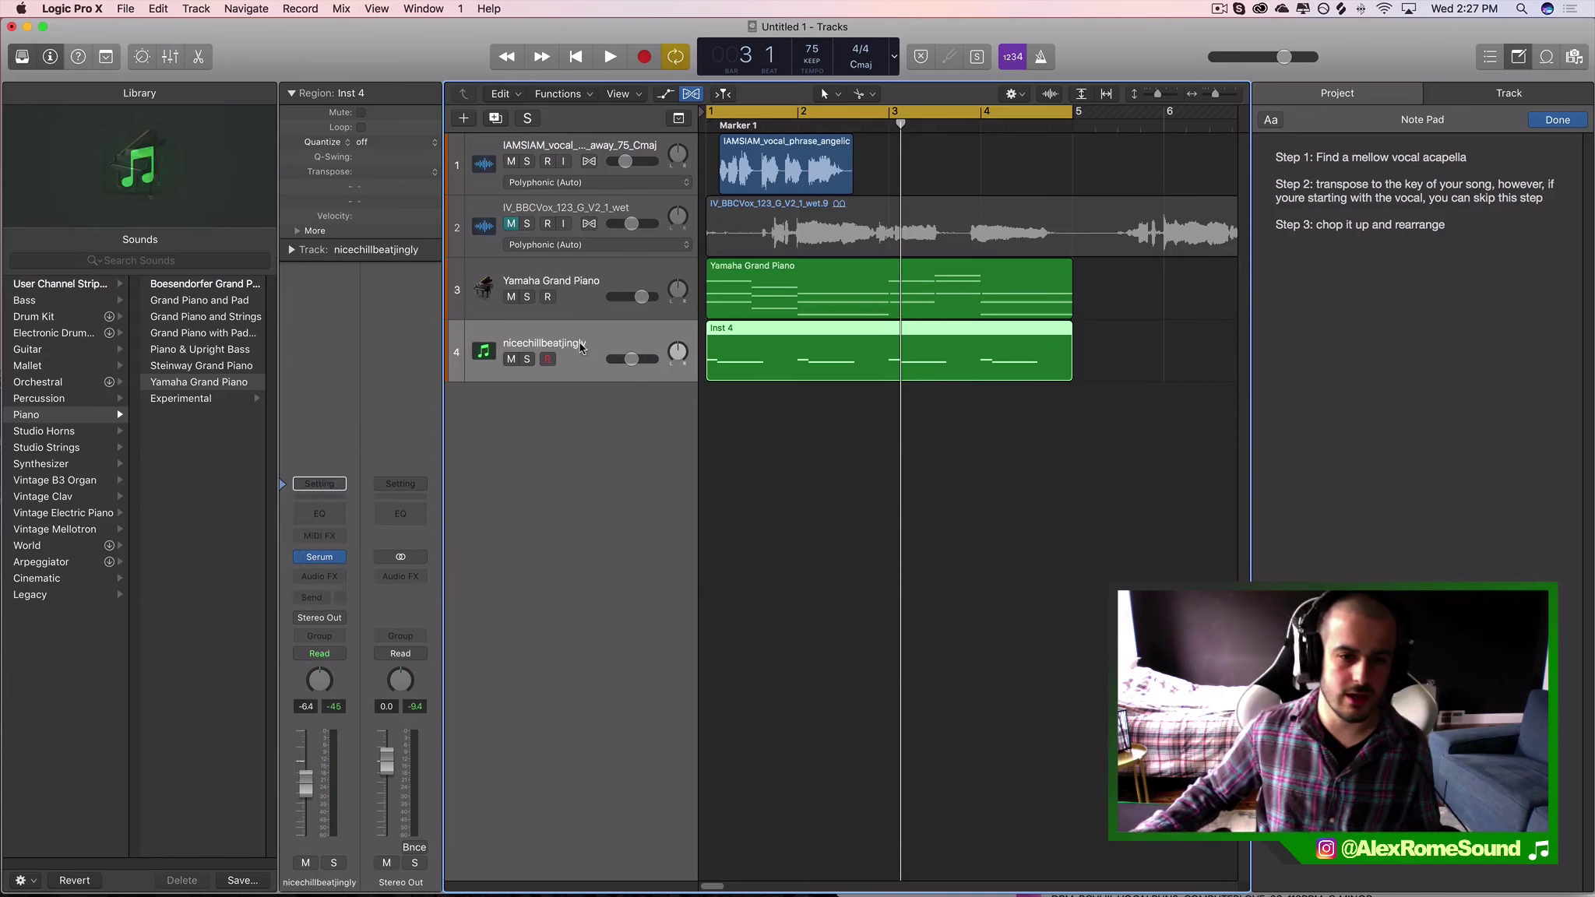
# - Mute the IAMSIAM vocal track and play back the Yamaha Grand Piano and nicechillbeatjingly regions together
pyautogui.click(511, 161)
pyautogui.click(953, 464)
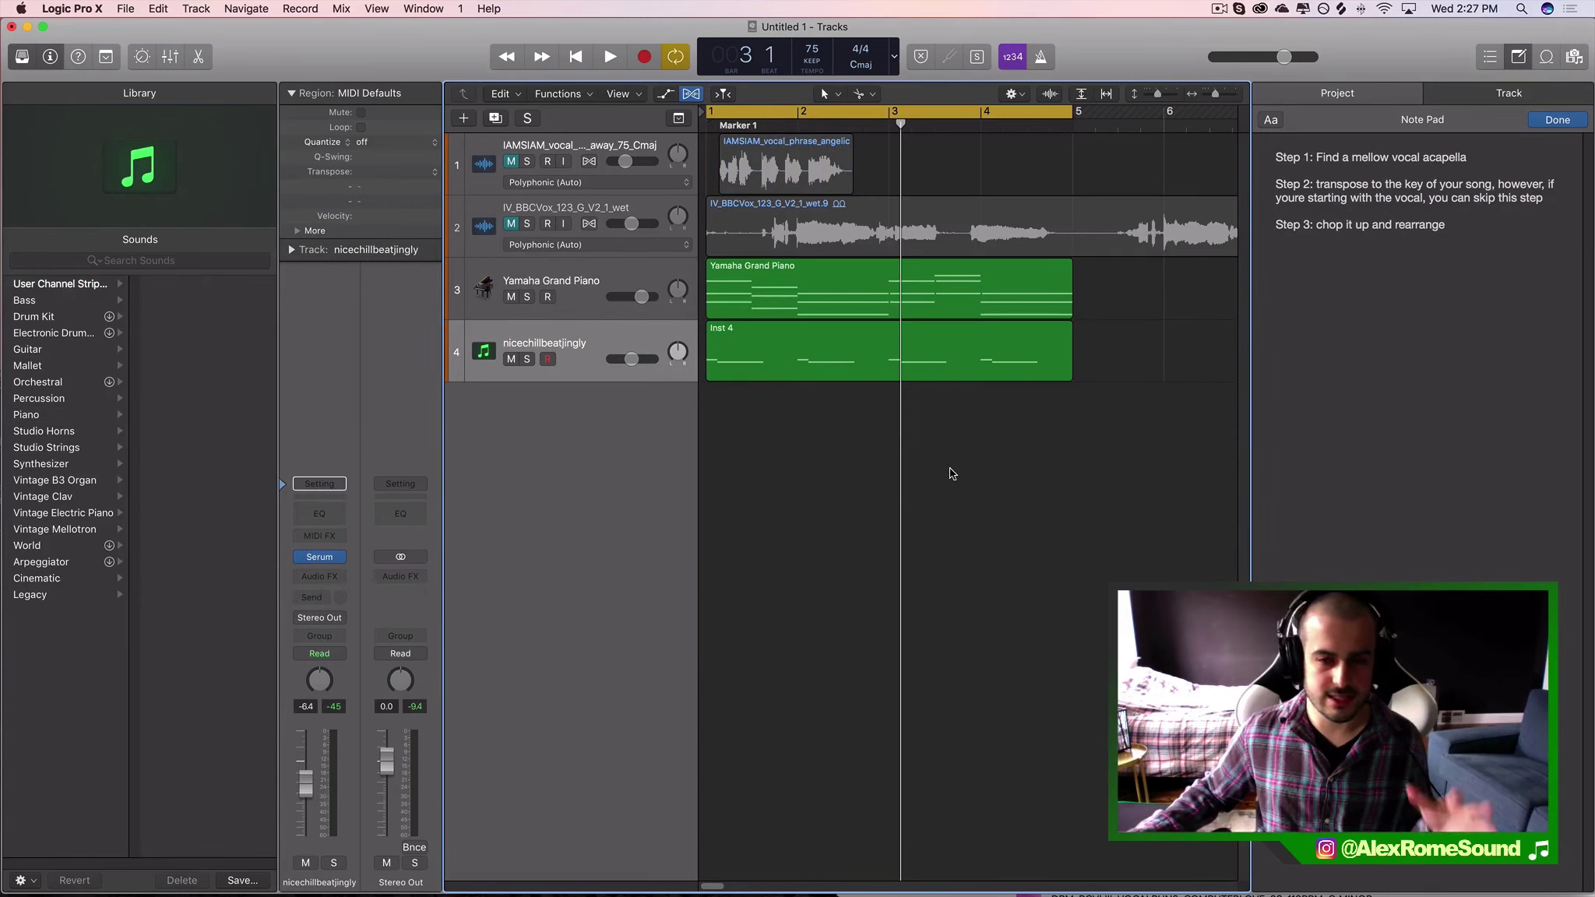
pyautogui.press('space')
pyautogui.moveTo(1086, 416); pyautogui.dragTo(745, 273)
pyautogui.press('space')
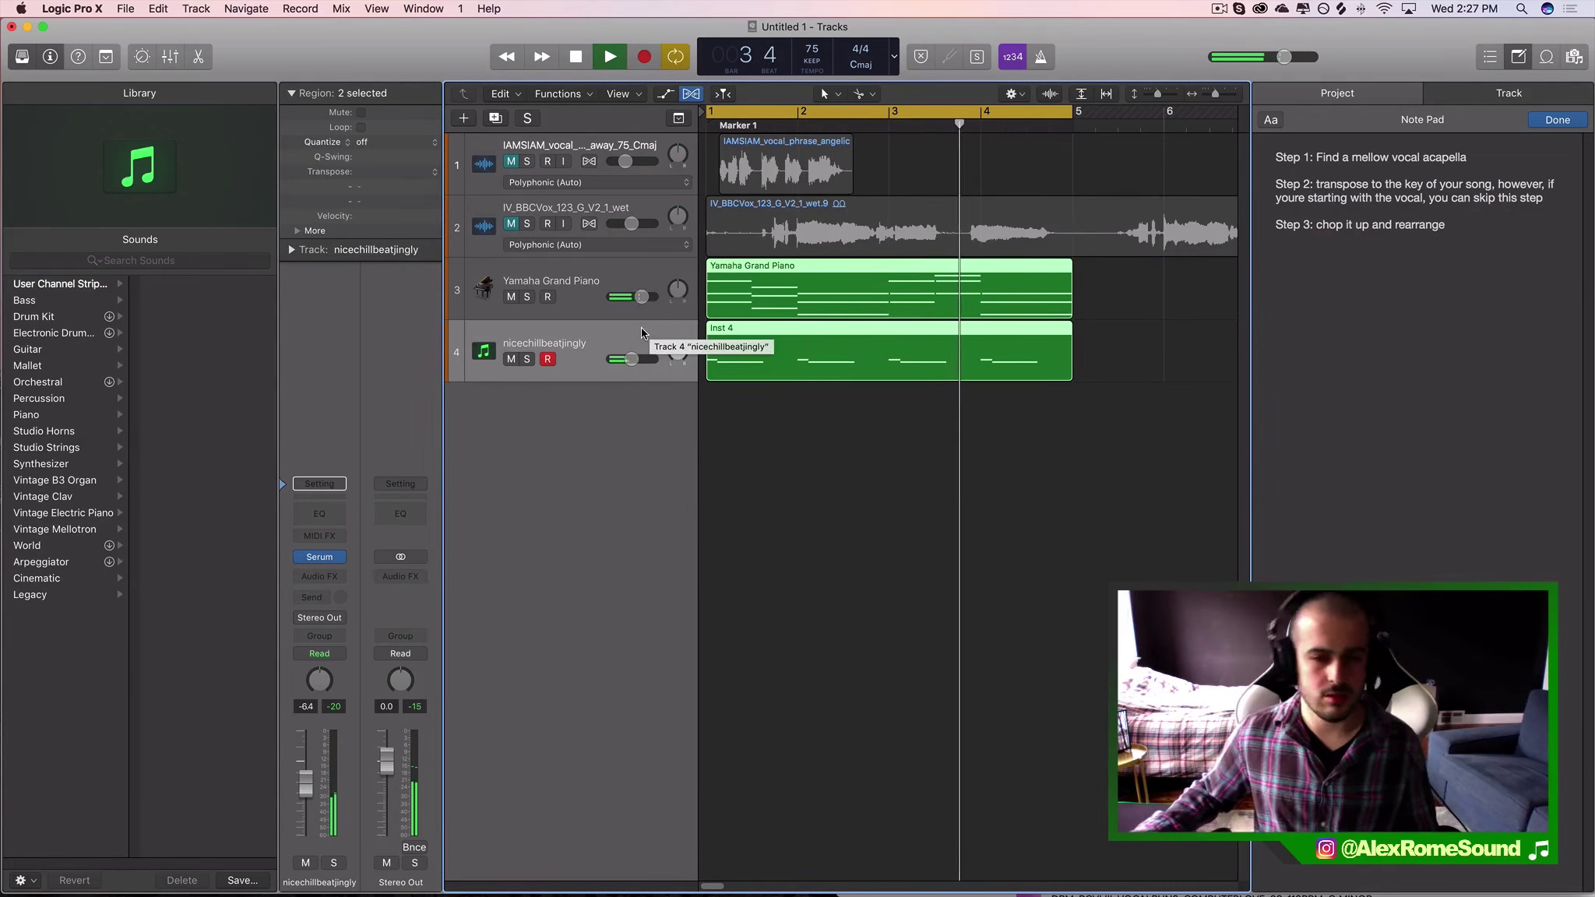
pyautogui.press('space')
# - Lower the nicechillbeatjingly track's volume to -10.8 dB and select its region together with the Yamaha Grand Piano region
pyautogui.click(628, 284)
pyautogui.click(620, 331)
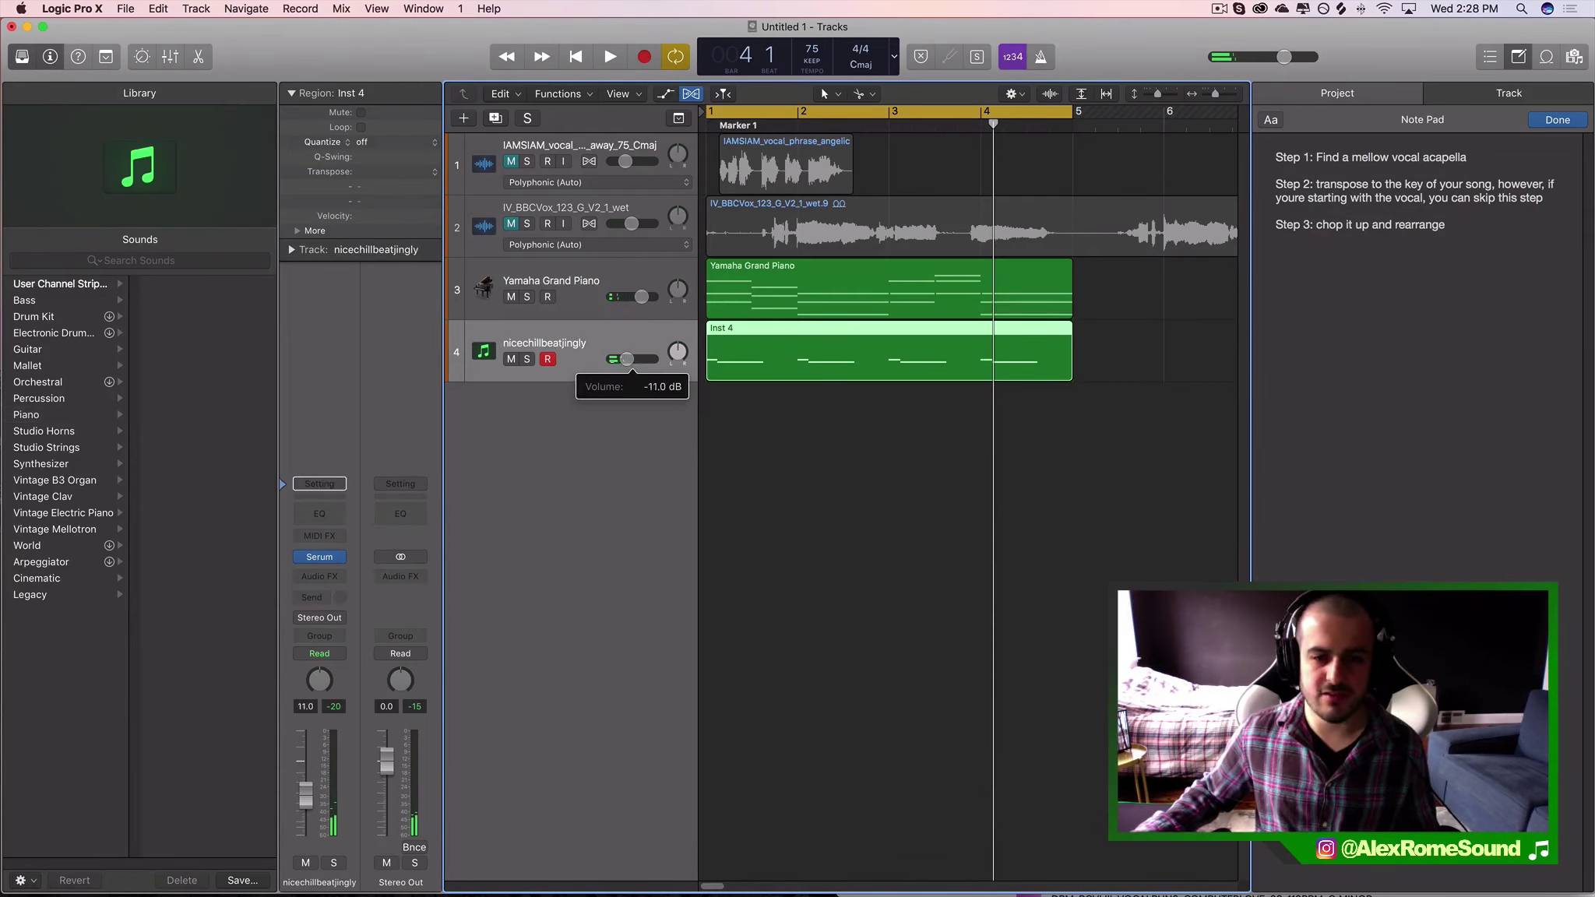
pyautogui.moveTo(1110, 344); pyautogui.dragTo(827, 272)
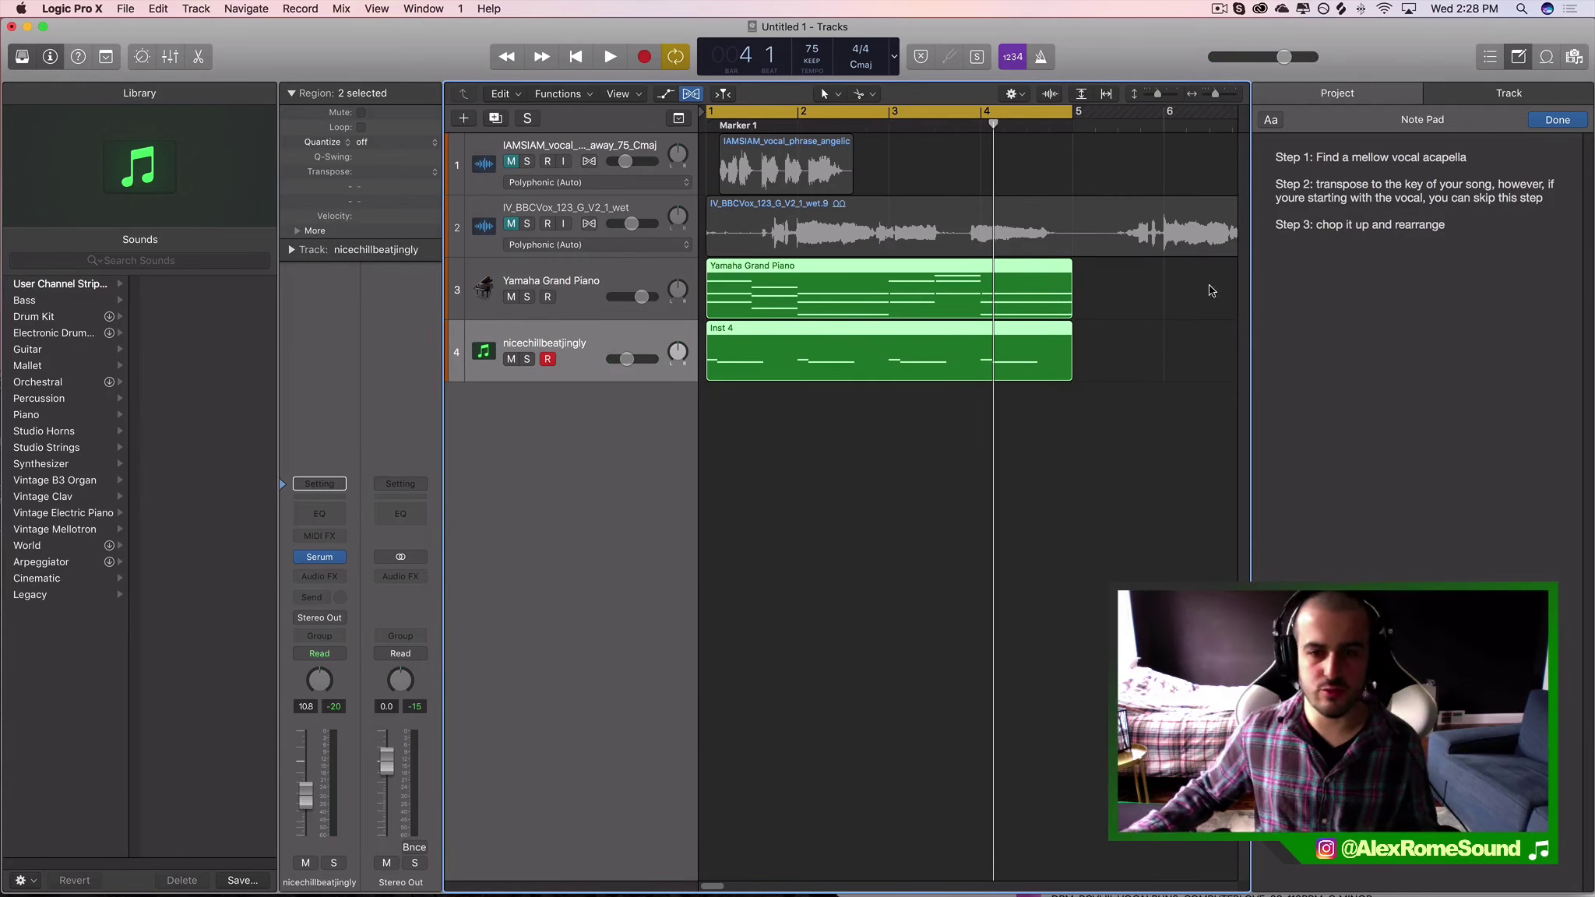
pyautogui.moveTo(1125, 322); pyautogui.dragTo(784, 314)
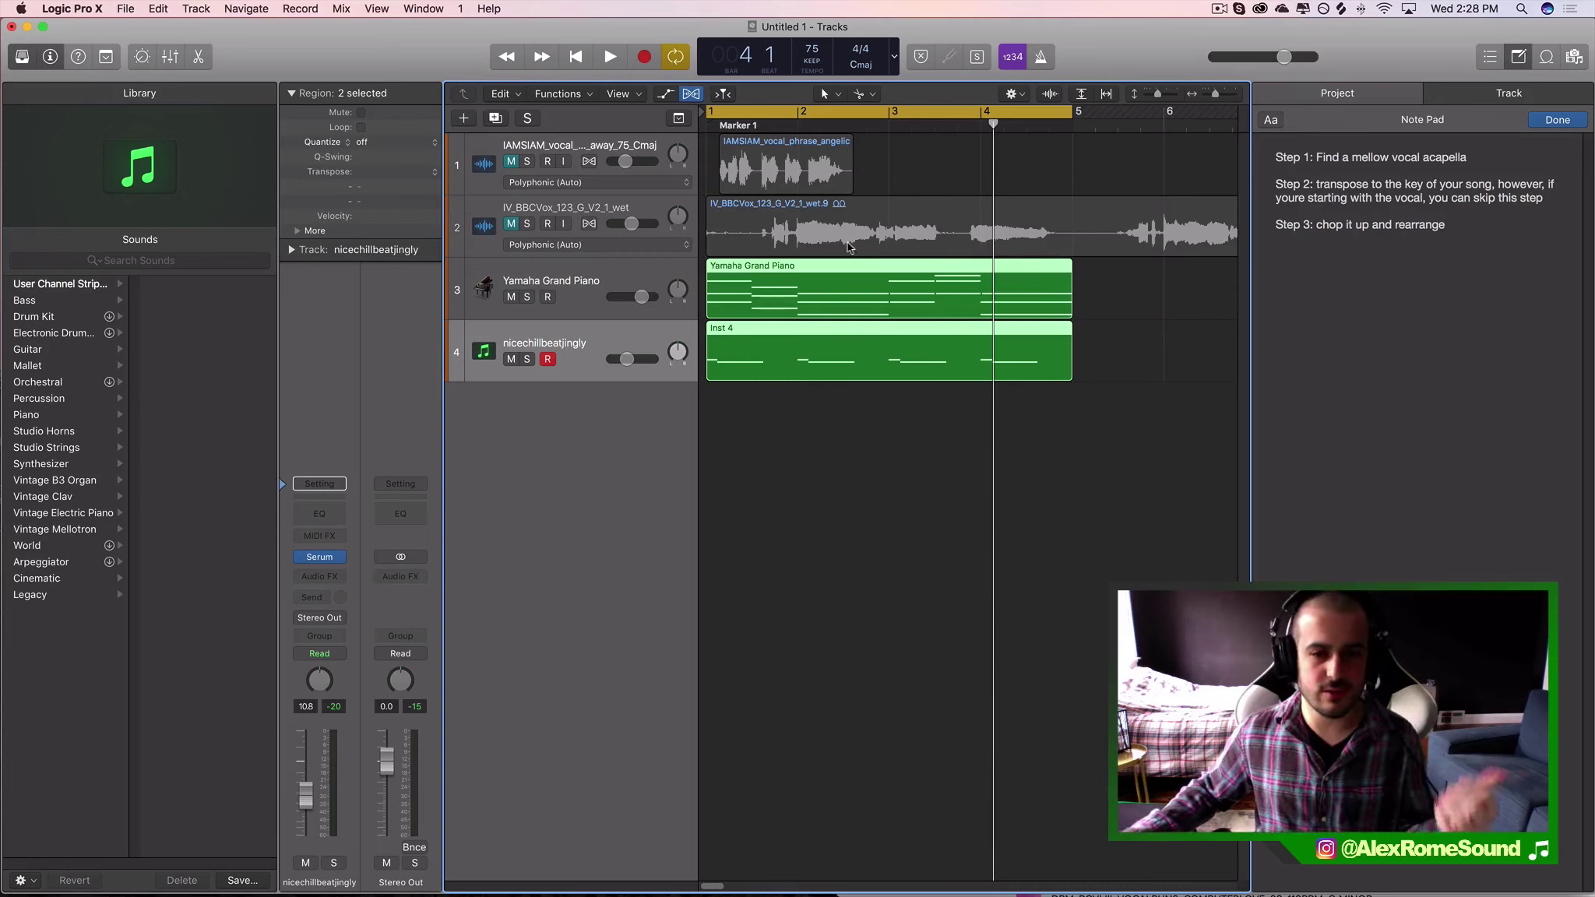
# - Point out the two vocal regions and their tracks, briefly soloing the IV_BBCVox track
pyautogui.moveTo(947, 167); pyautogui.dragTo(748, 222)
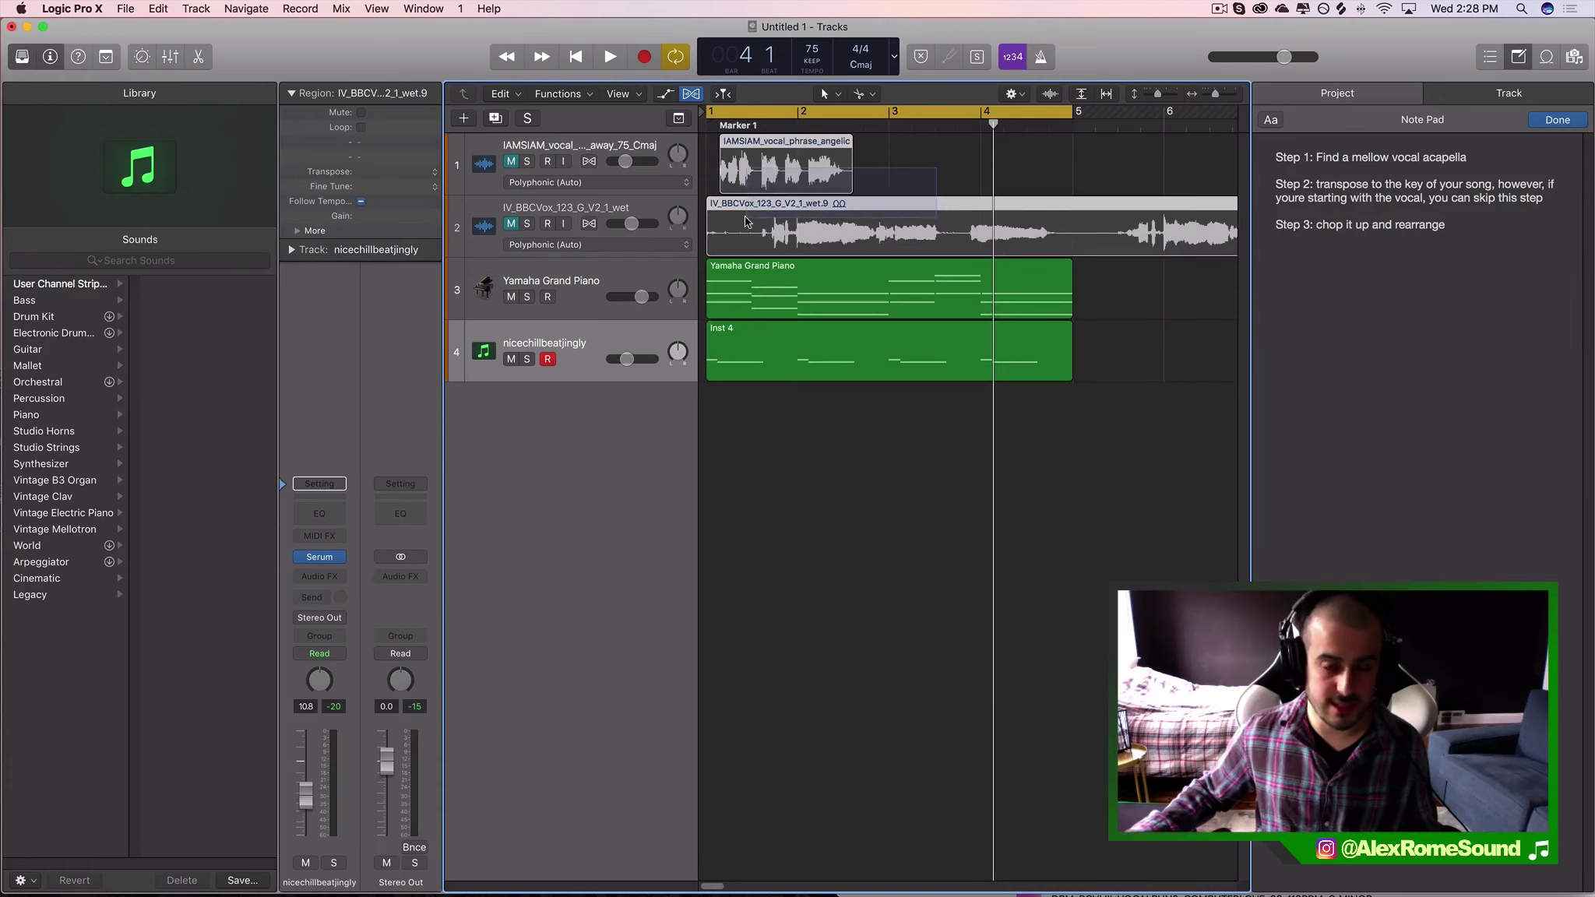
pyautogui.click(612, 208)
pyautogui.click(608, 158)
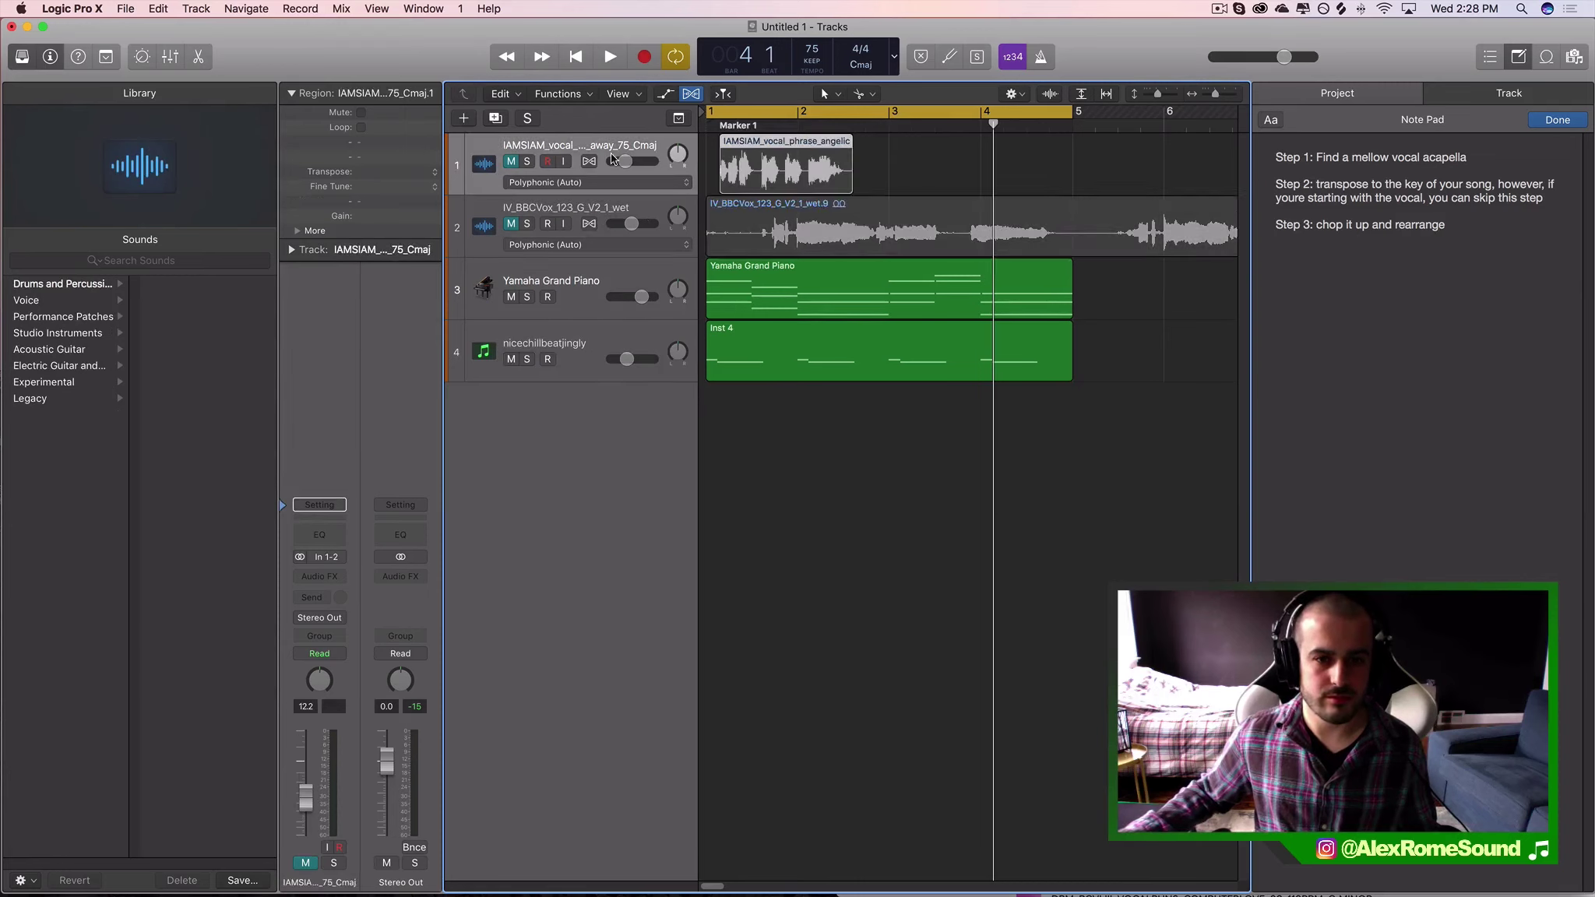
pyautogui.click(962, 222)
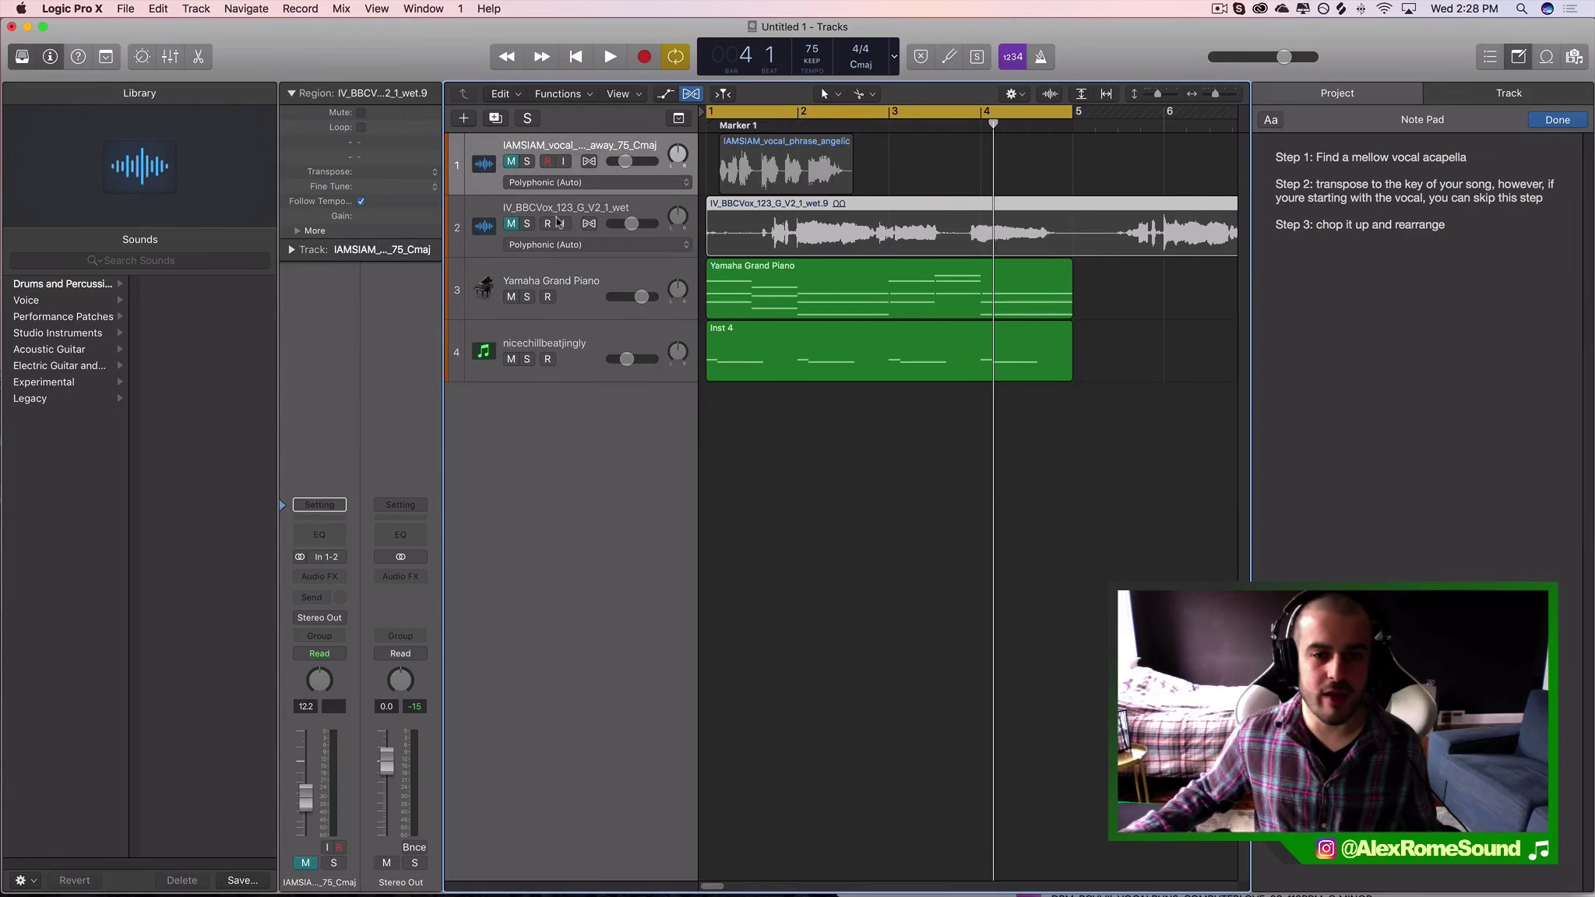
pyautogui.click(537, 203)
pyautogui.click(526, 224)
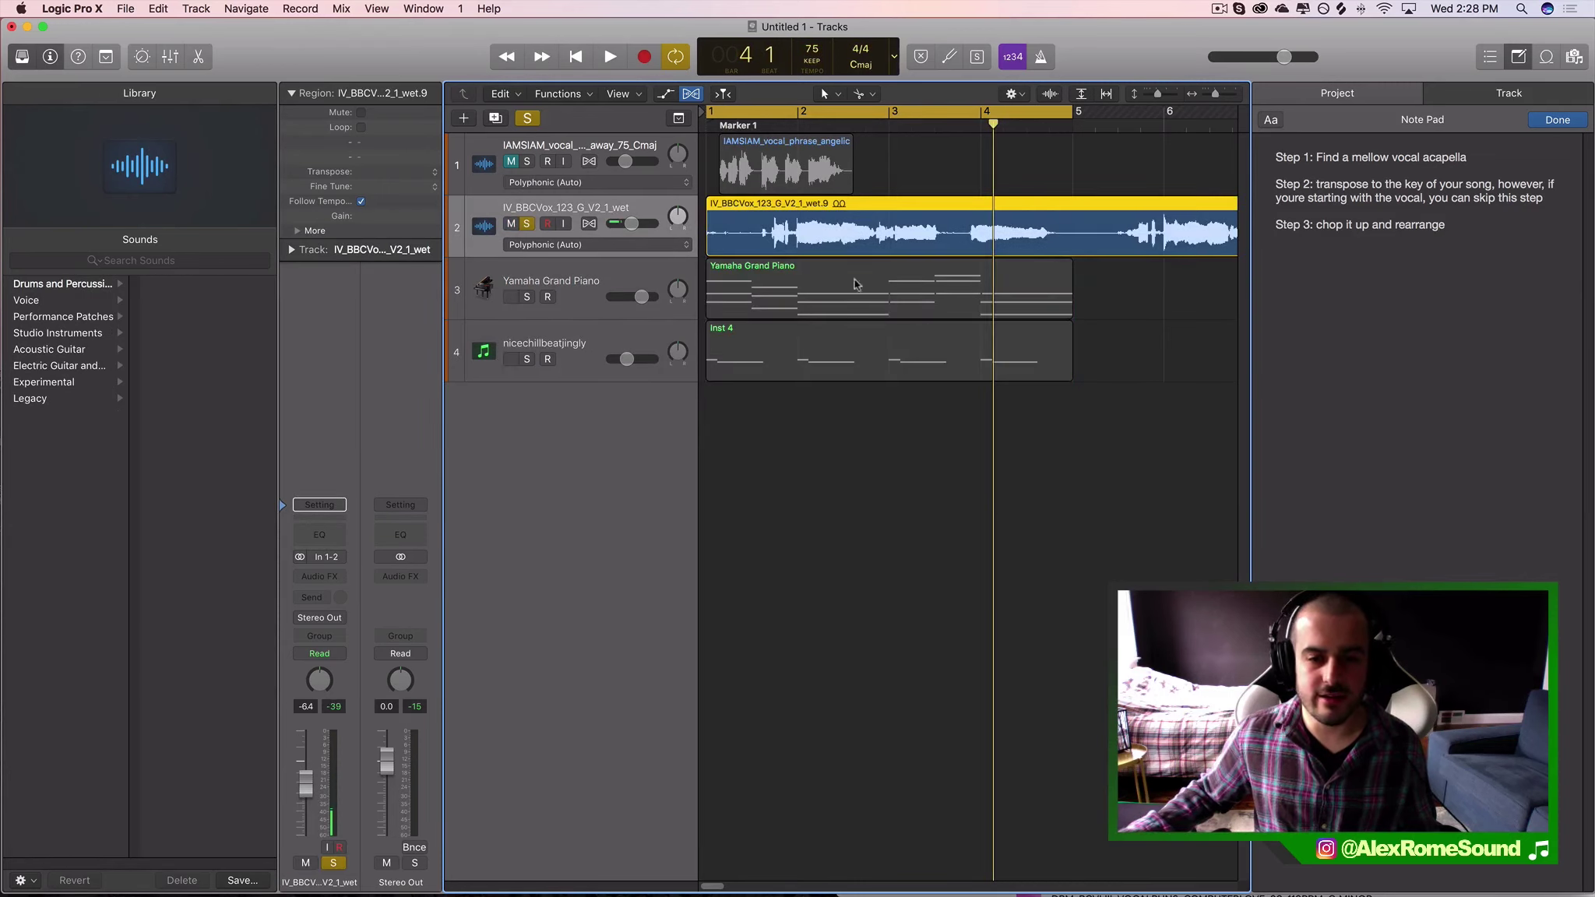
pyautogui.click(526, 225)
# - Solo the IV_BBCVox, Yamaha Grand Piano and nicechillbeatjingly tracks together
pyautogui.click(570, 348)
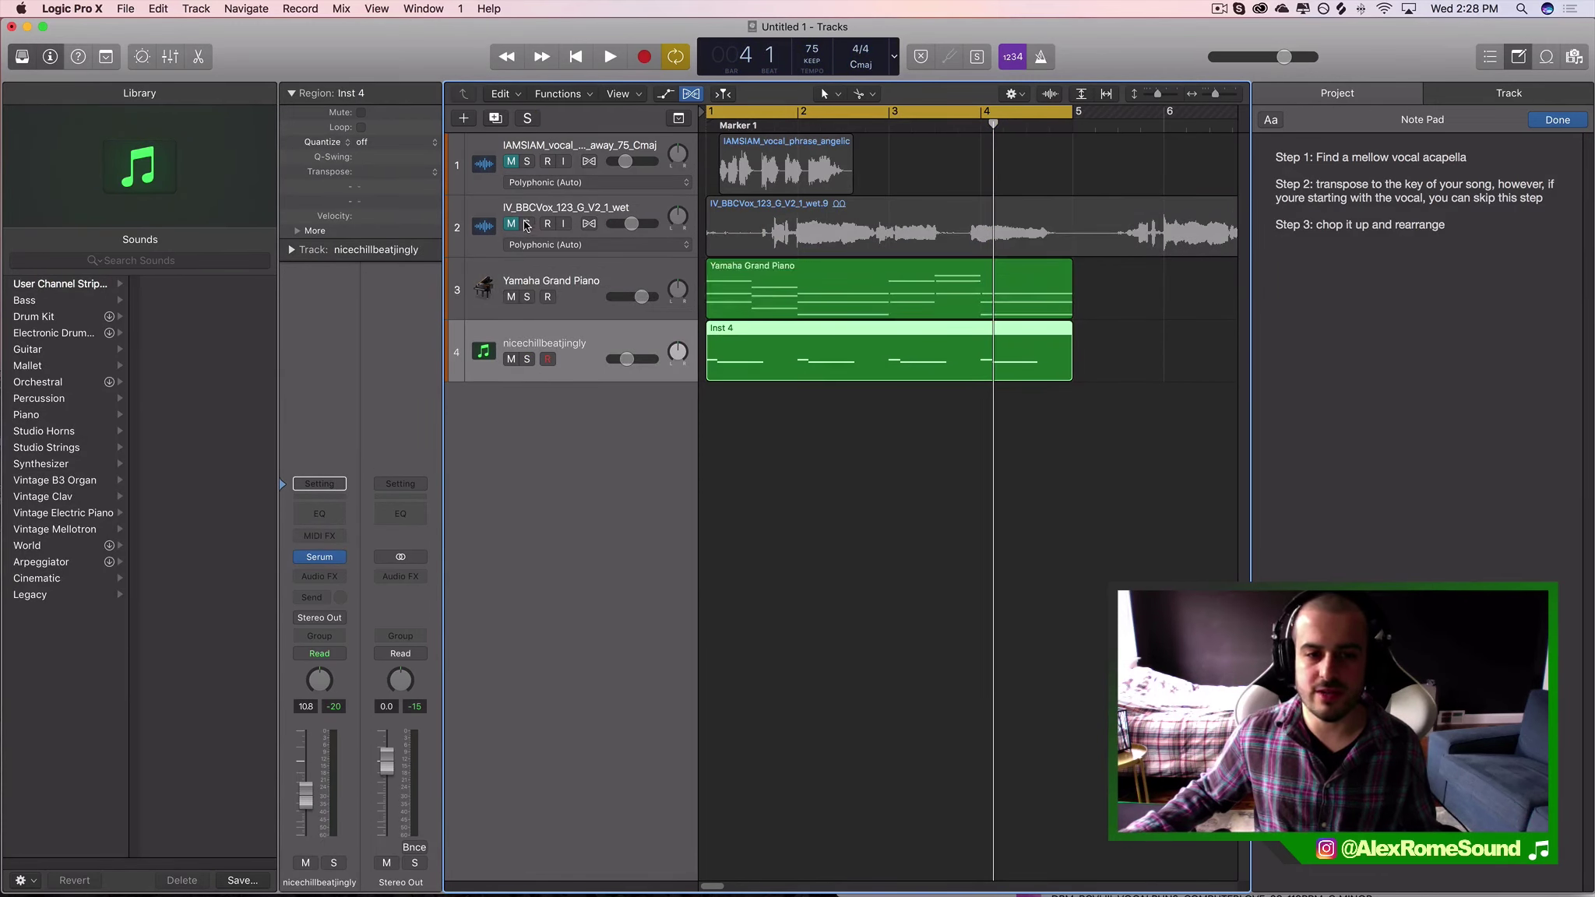
pyautogui.click(526, 225)
pyautogui.click(527, 359)
pyautogui.click(533, 299)
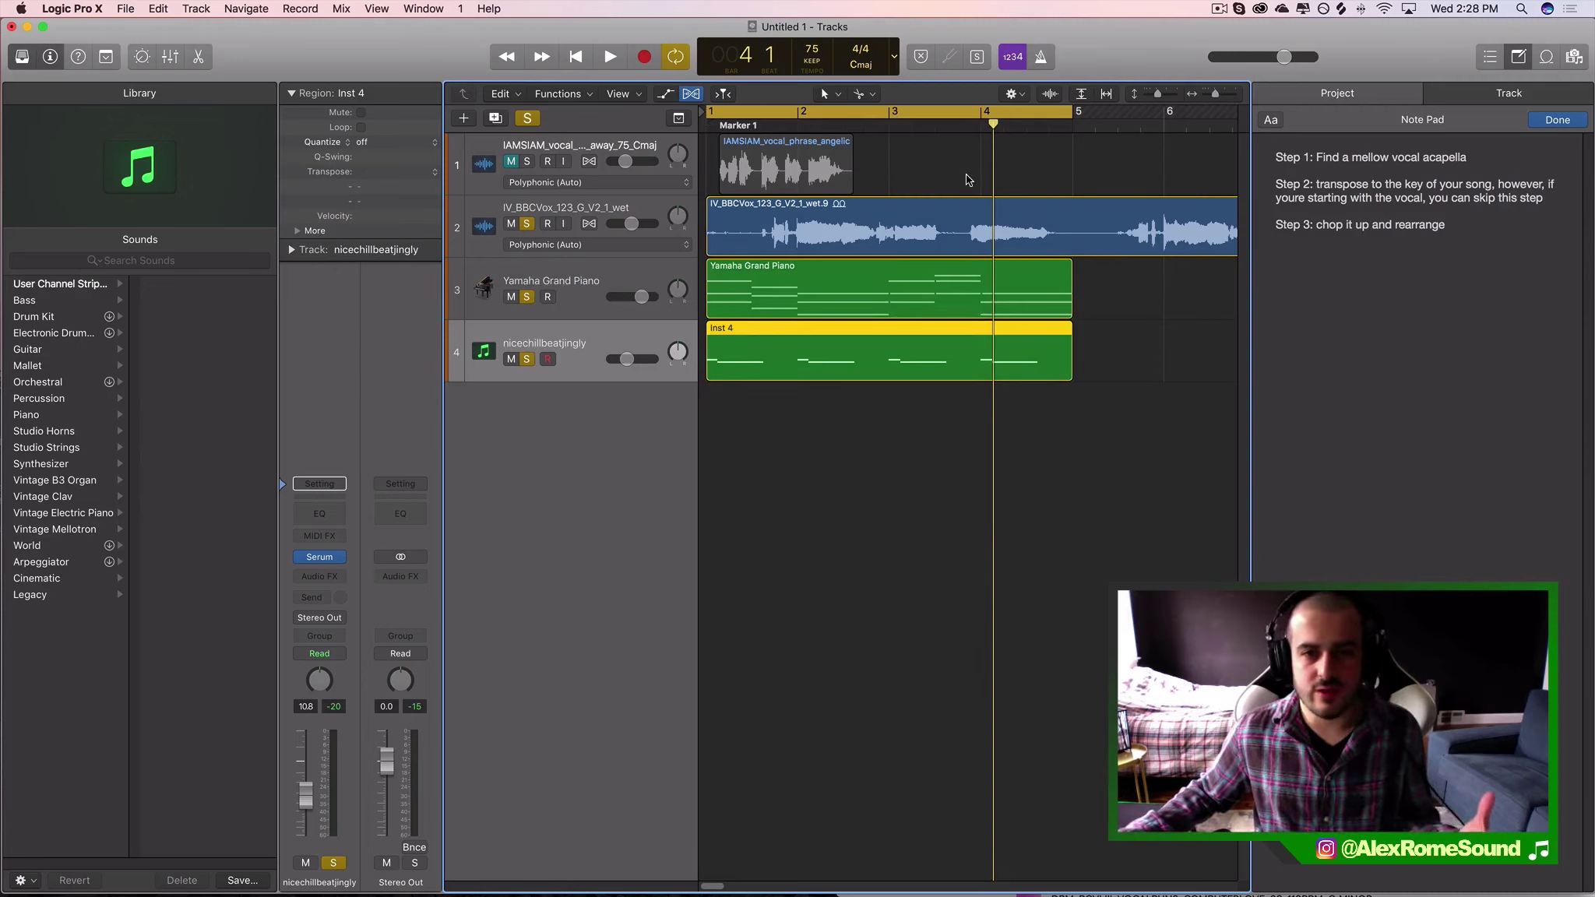
# - Play the soloed tracks with the cycle range starting midway through bar 1, lowering the IV_BBCVox track's volume to -14.2 dB
pyautogui.click(945, 222)
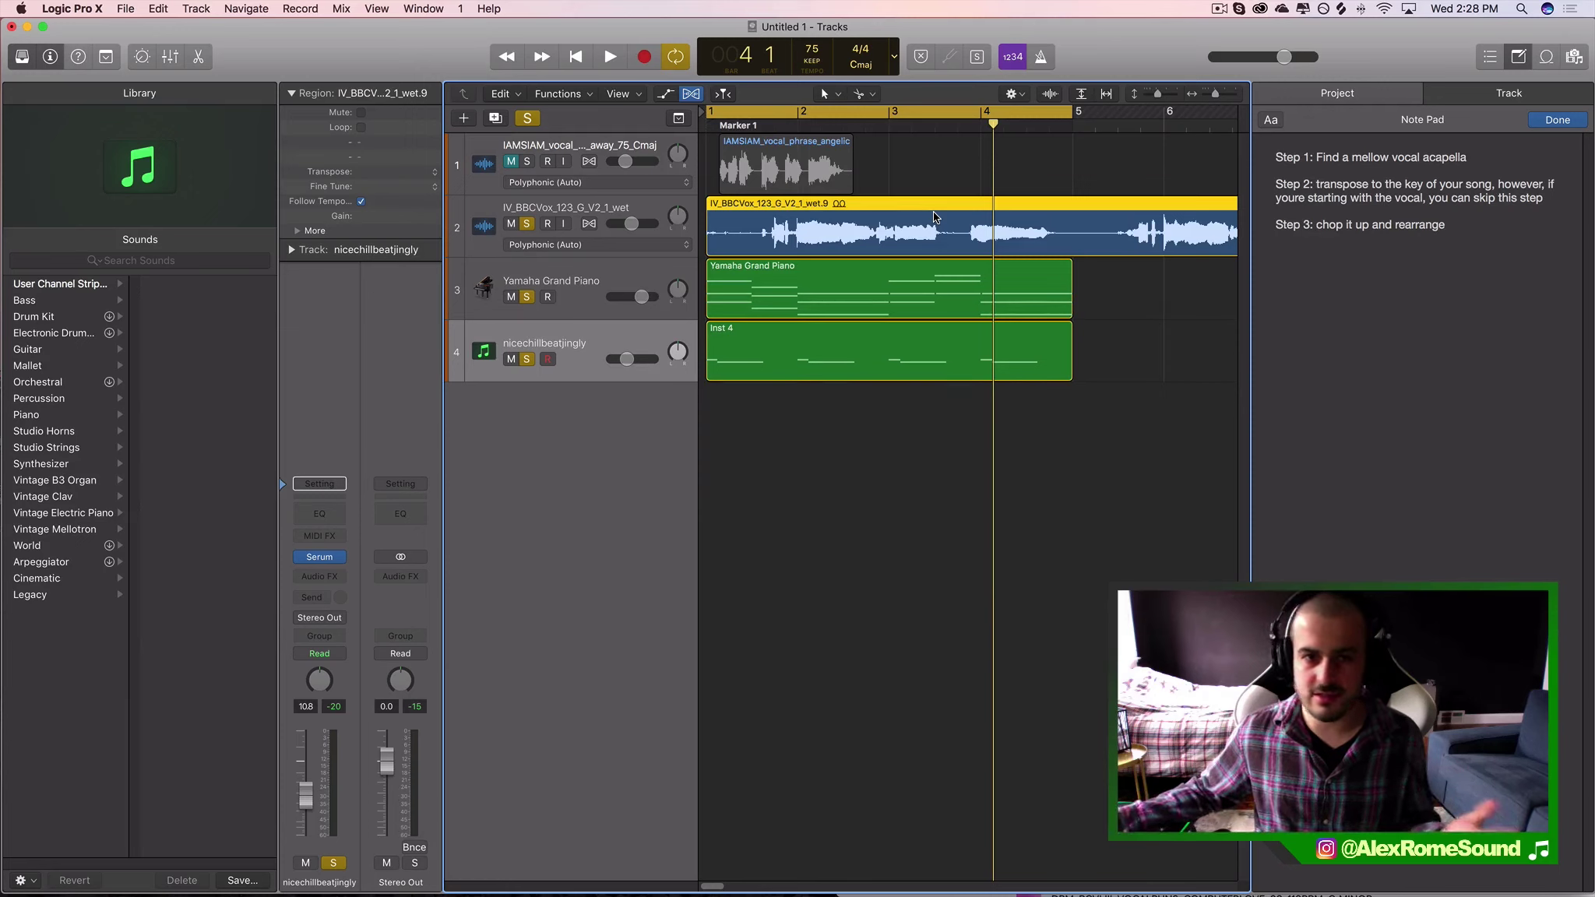
pyautogui.click(914, 204)
pyautogui.press('Return')
pyautogui.press('space')
pyautogui.moveTo(761, 109); pyautogui.dragTo(1080, 187)
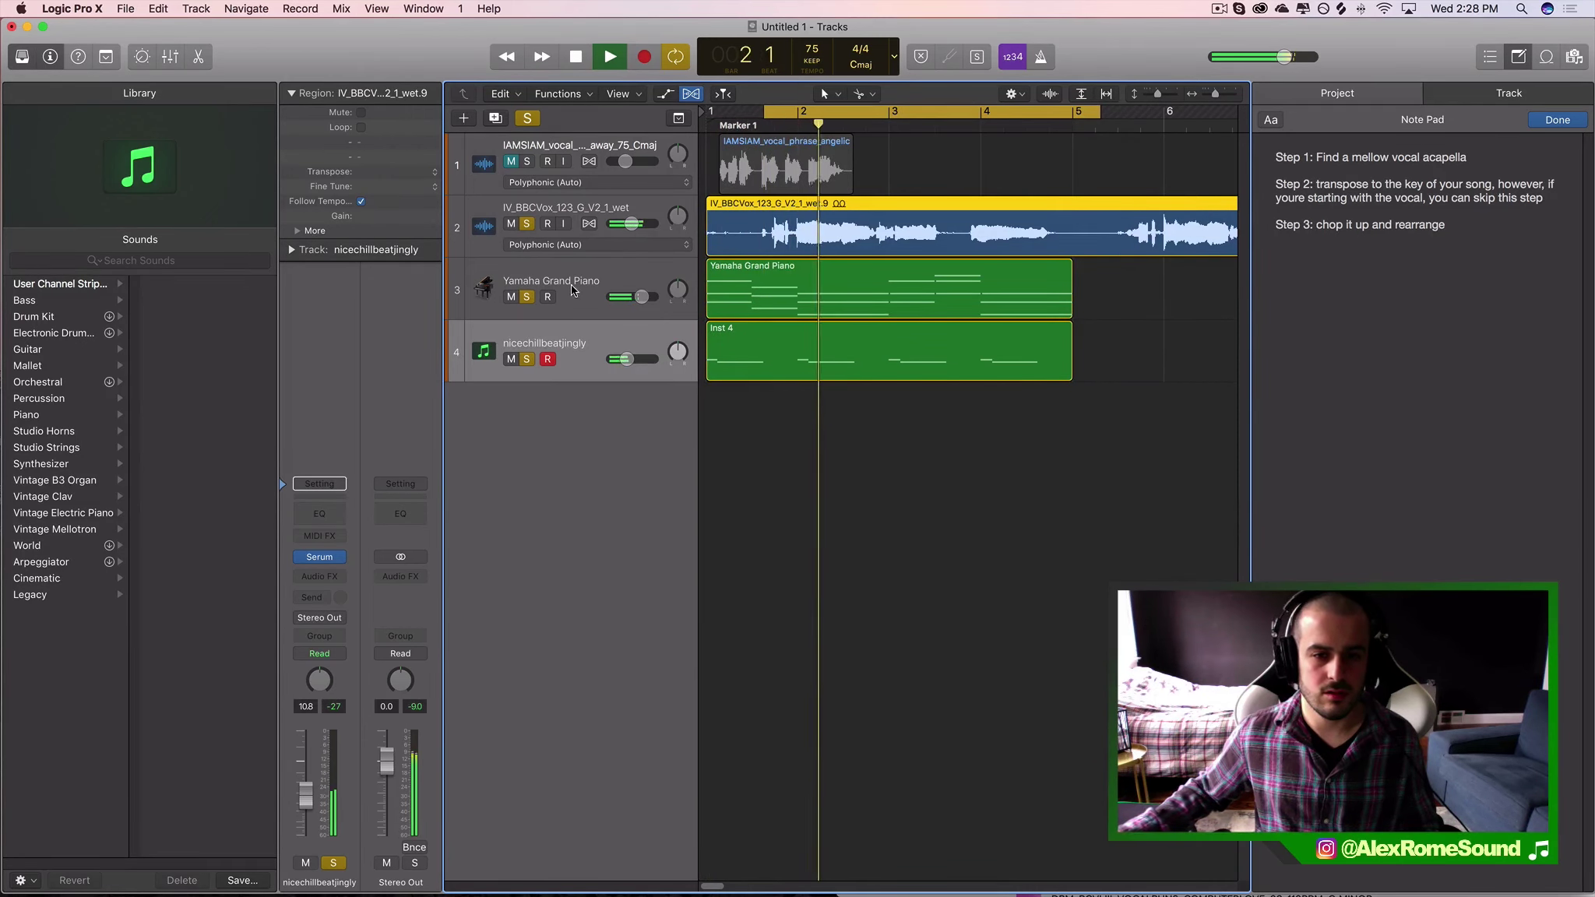
pyautogui.moveTo(635, 225); pyautogui.dragTo(625, 226)
pyautogui.press('space')
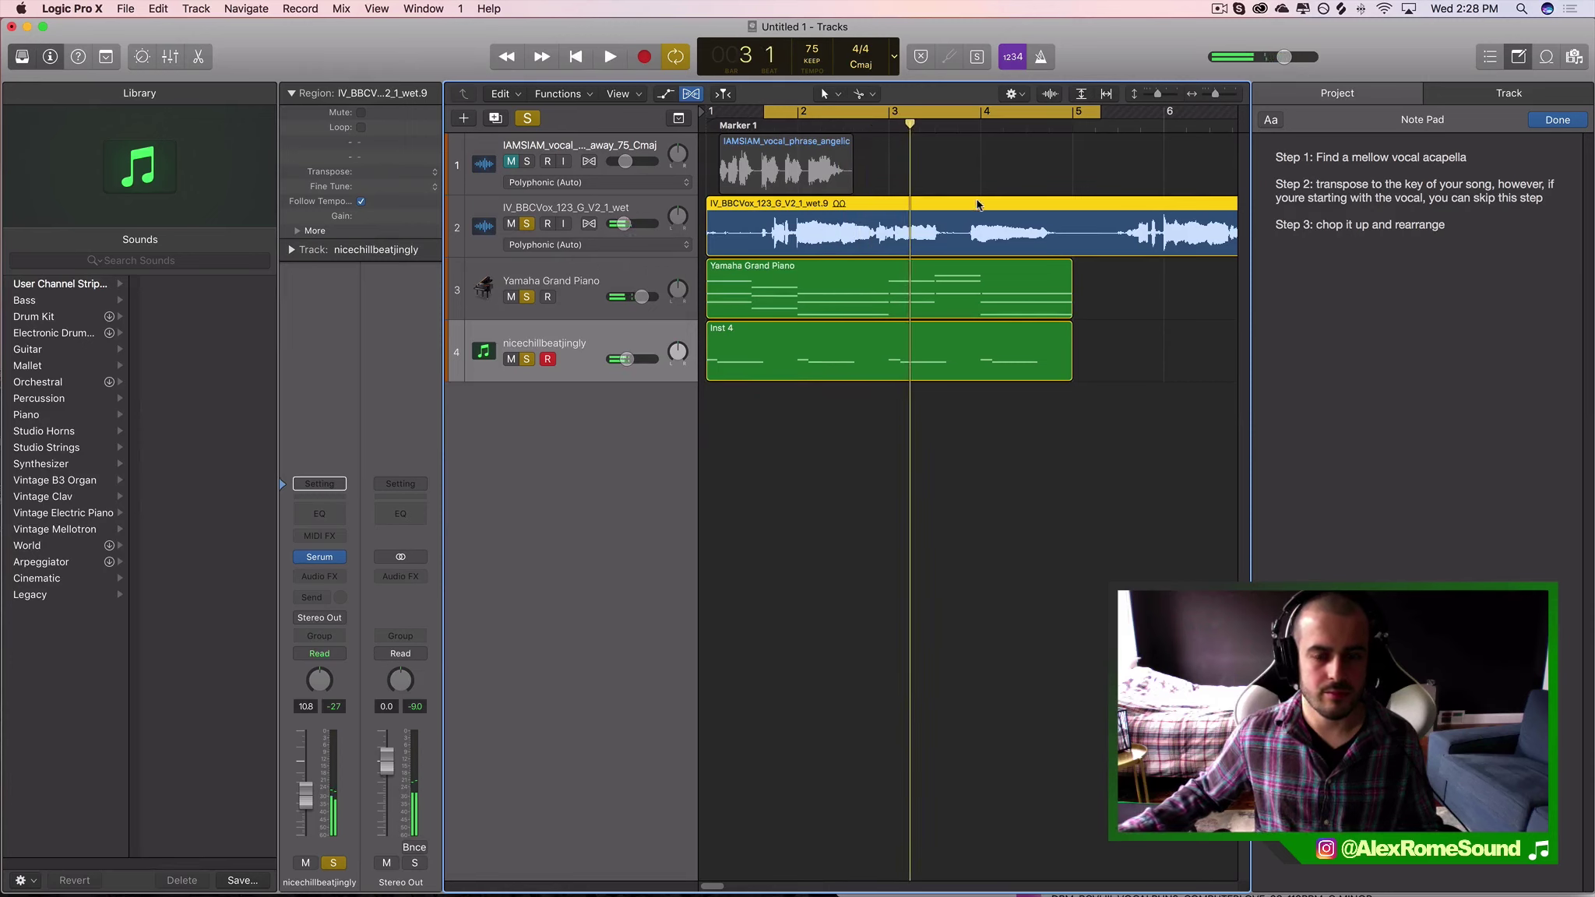
# - Try transposing the IV_BBCVox region by +1 and play it against the piano and beat
pyautogui.moveTo(397, 173); pyautogui.dragTo(397, 170)
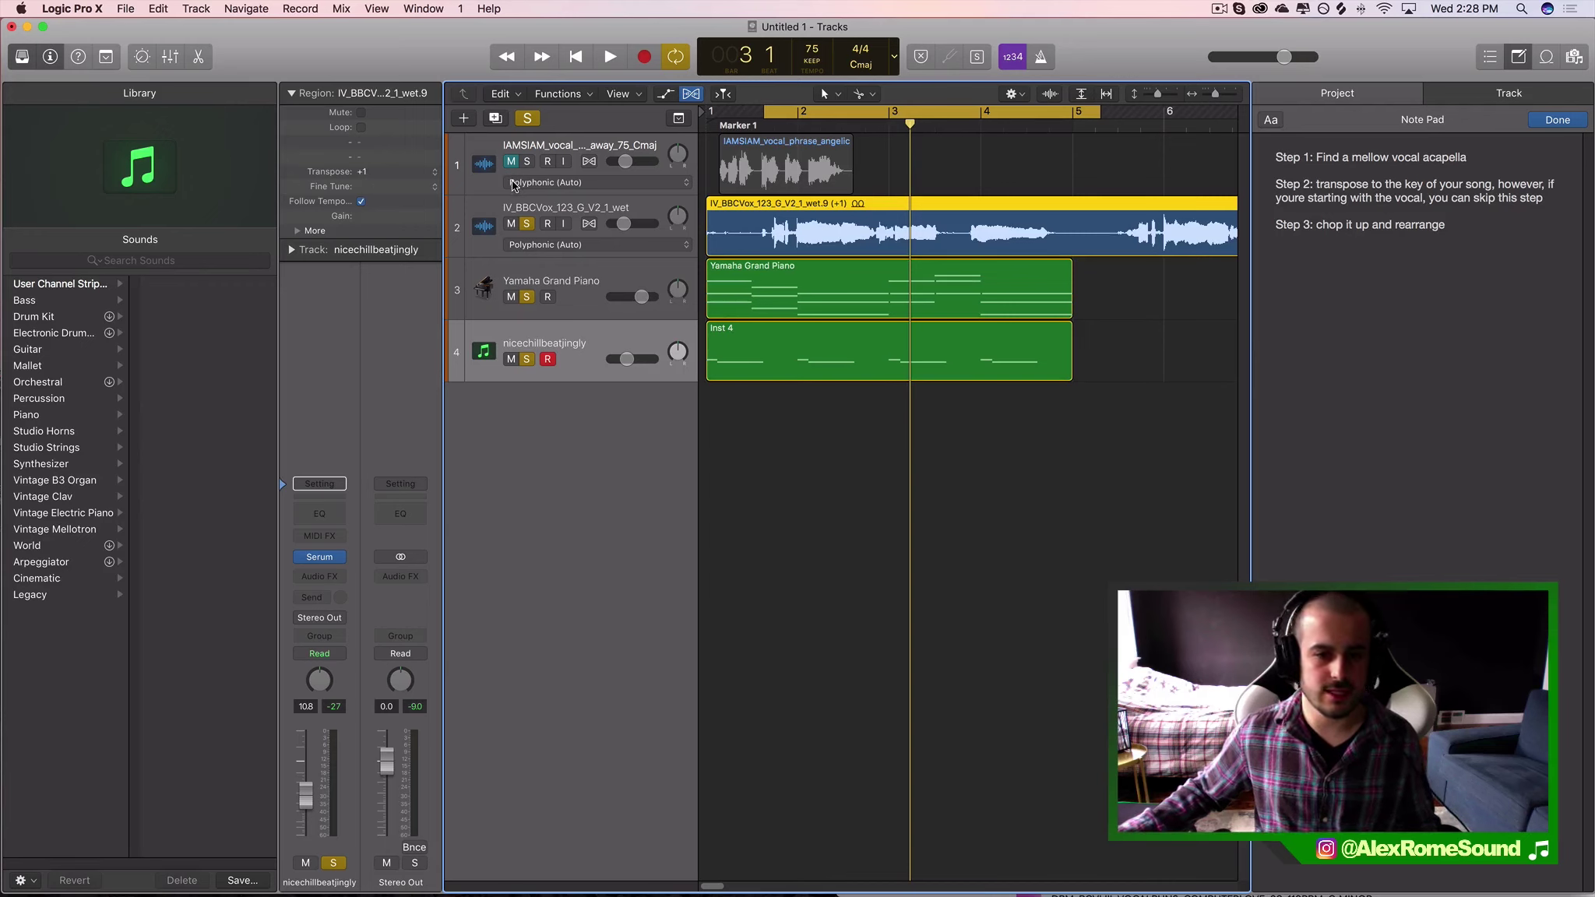
pyautogui.press('space')
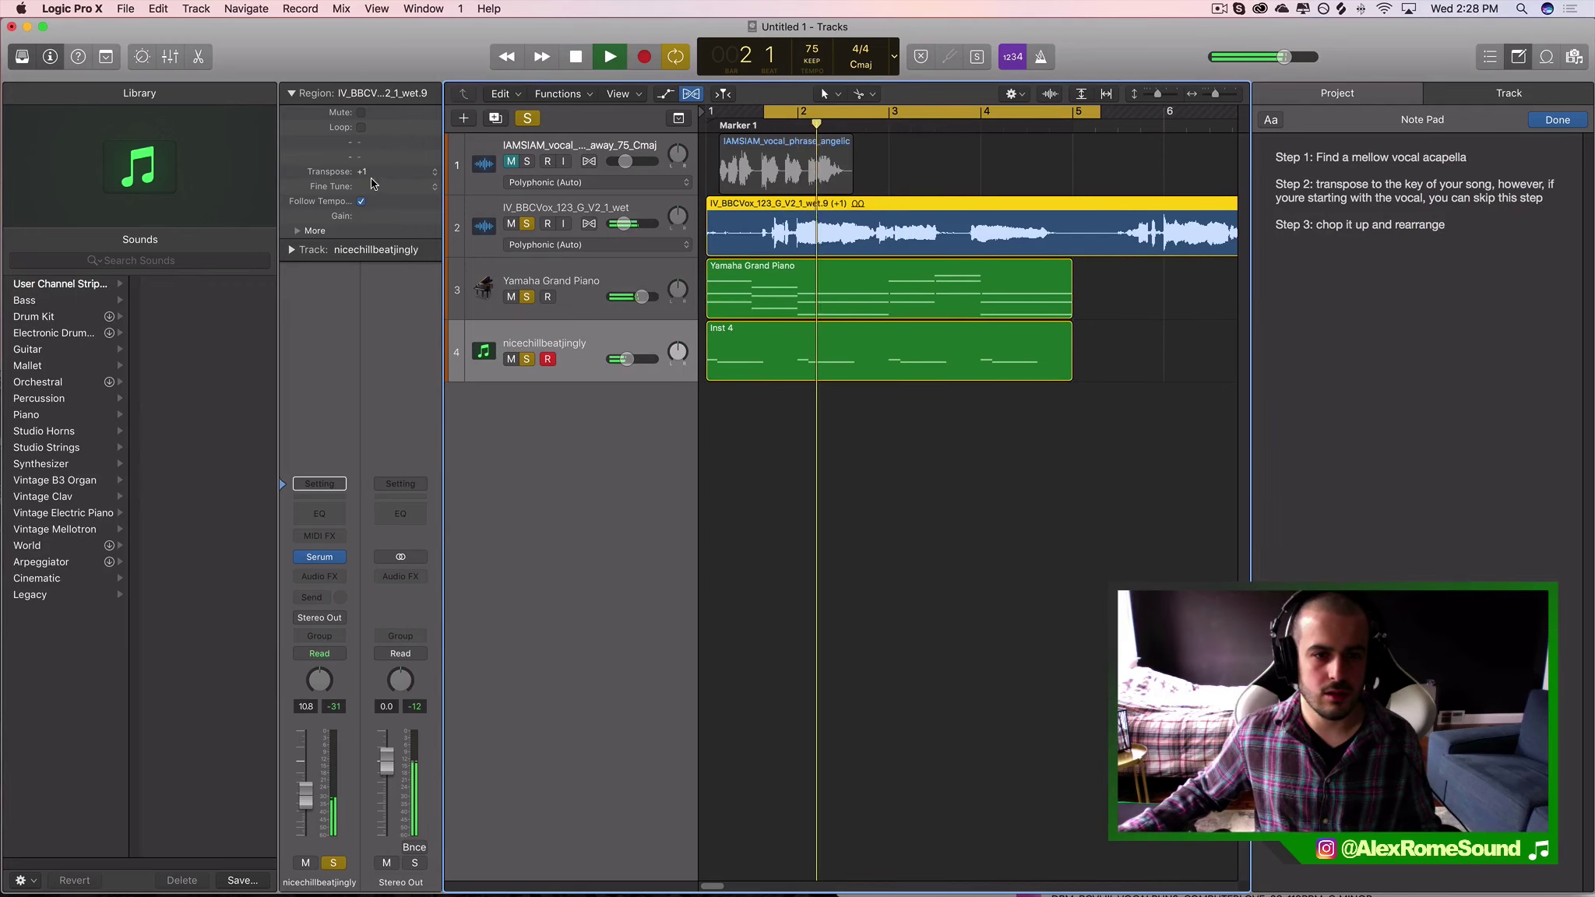
pyautogui.press('space')
# - Set the IV_BBCVox region's transposition to +5 and play it against the soloed instrument tracks
pyautogui.moveTo(380, 171); pyautogui.dragTo(382, 171)
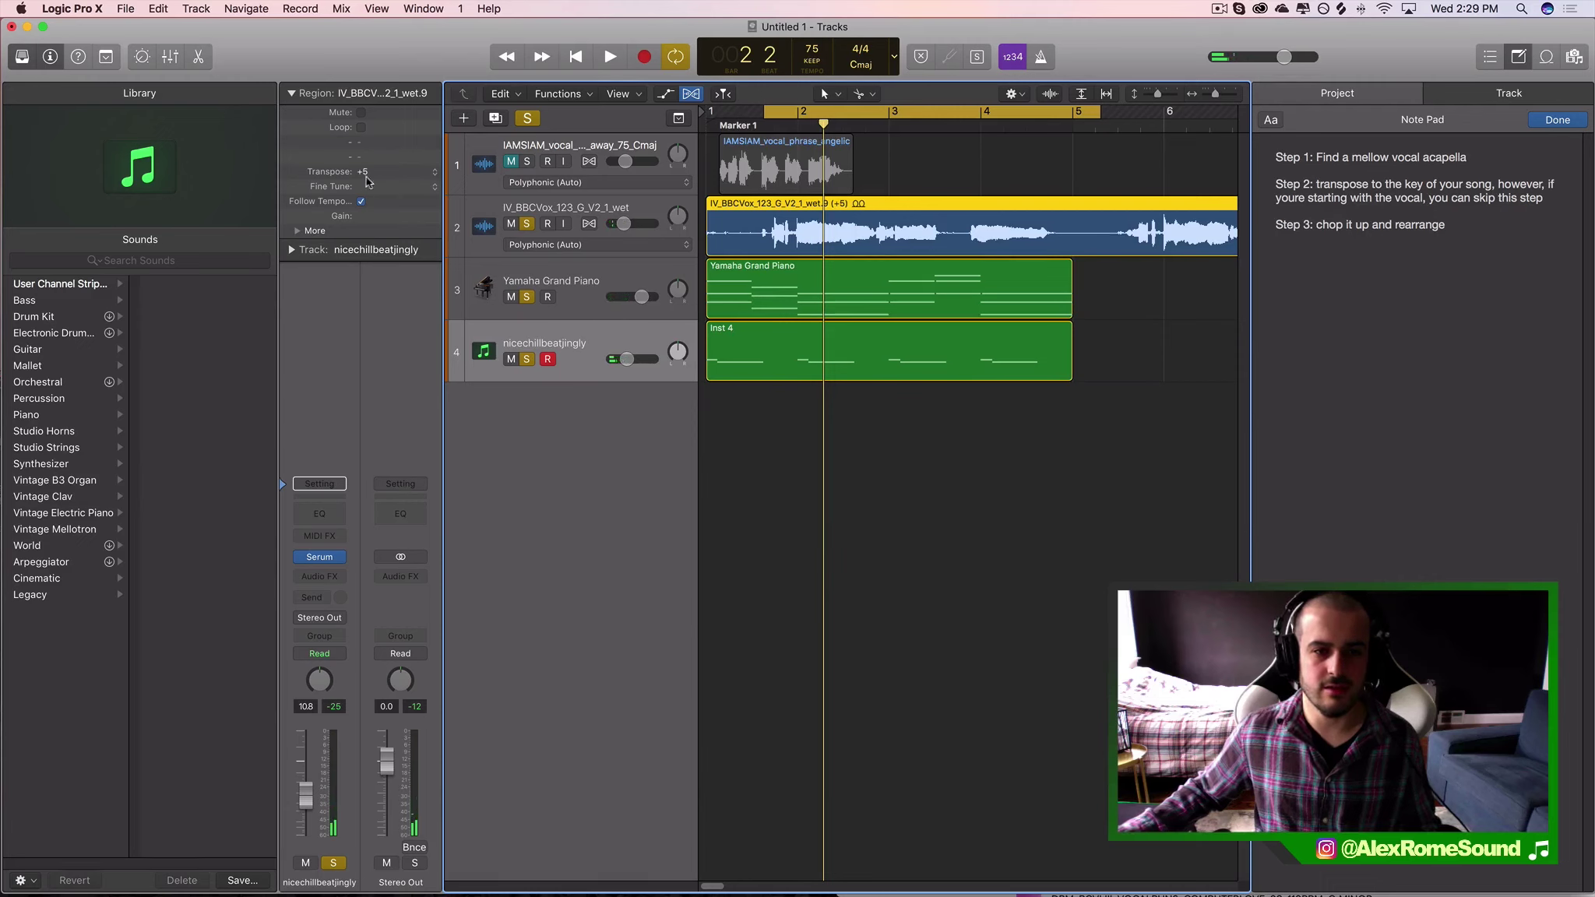
pyautogui.press('space')
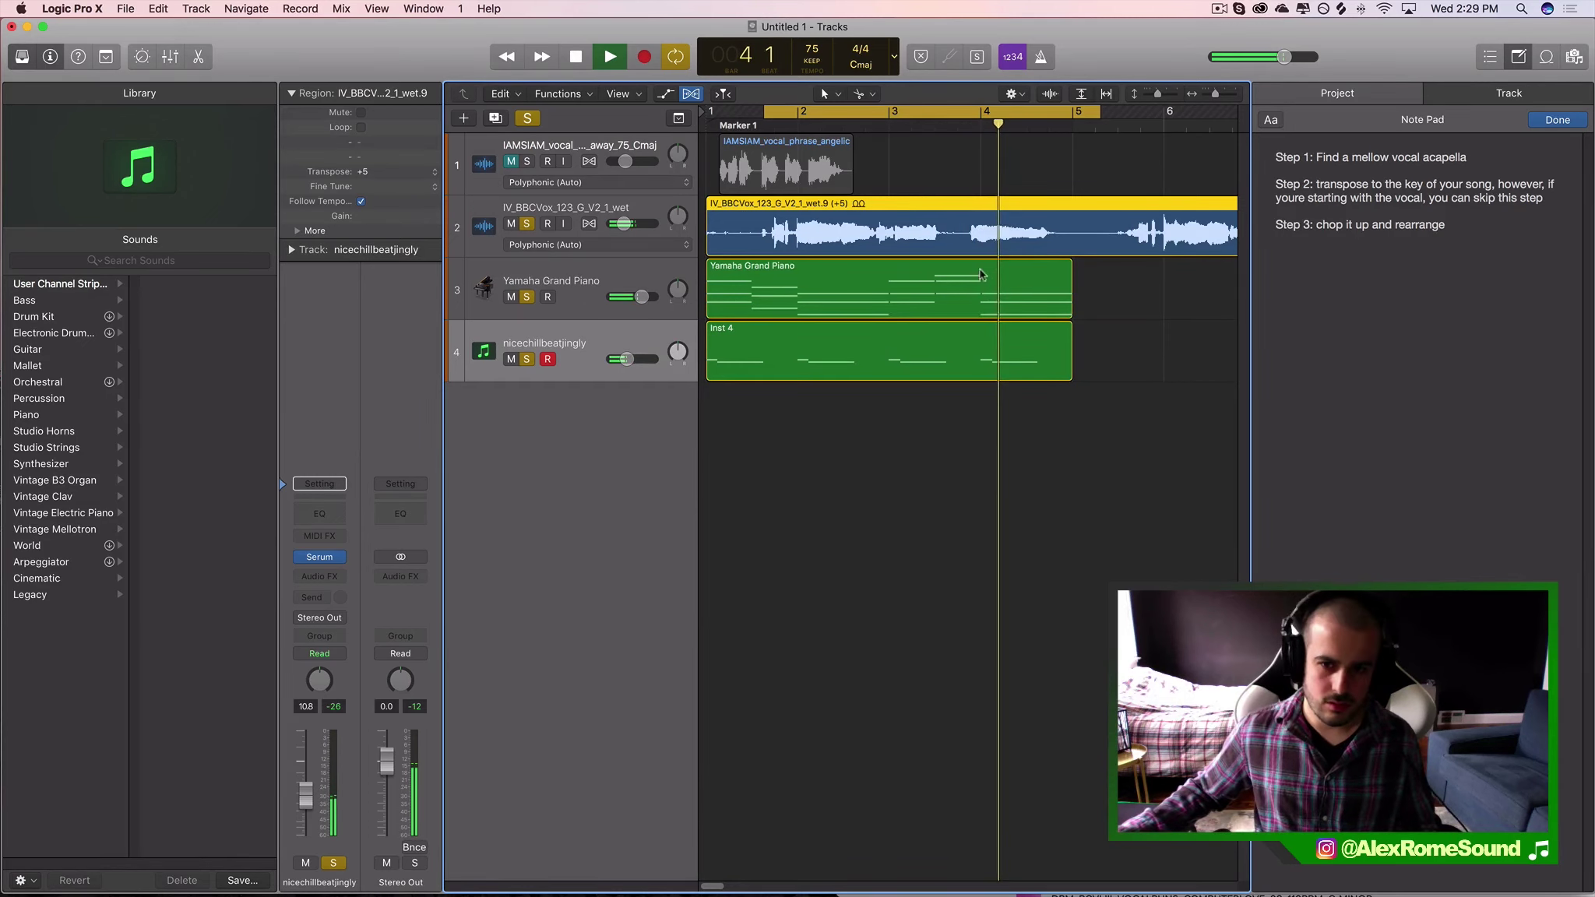
pyautogui.press('space')
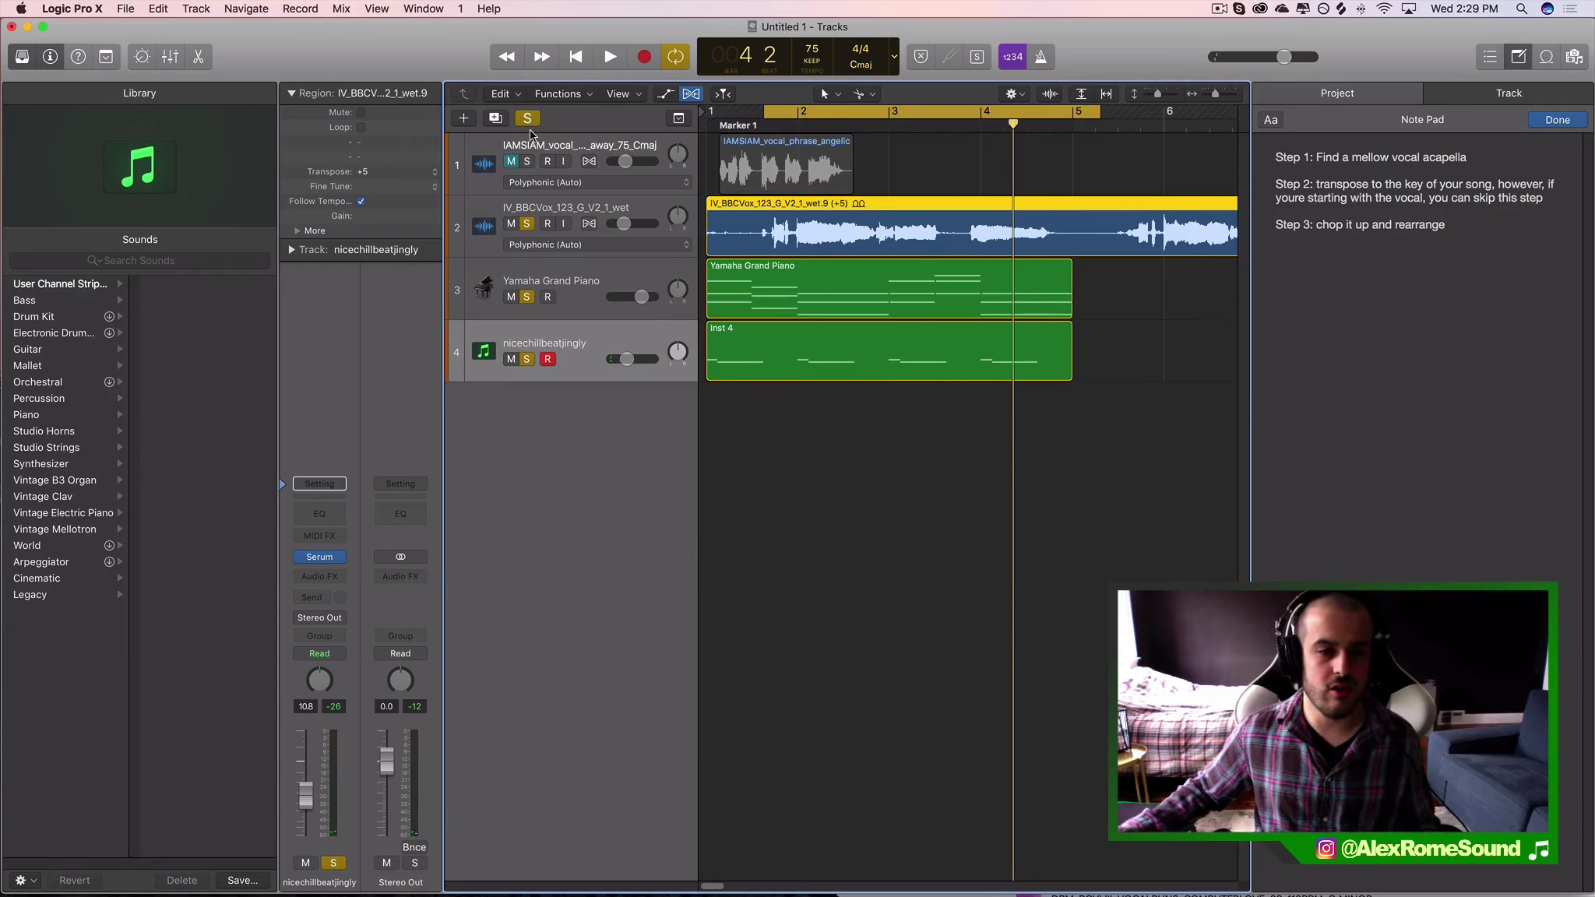
# - Solo only the IAMSIAM vocal track, set the cycle range back to bars 1 to 5, and select the IAMSIAM region
pyautogui.moveTo(527, 161); pyautogui.dragTo(554, 358)
pyautogui.moveTo(1078, 112); pyautogui.dragTo(643, 162)
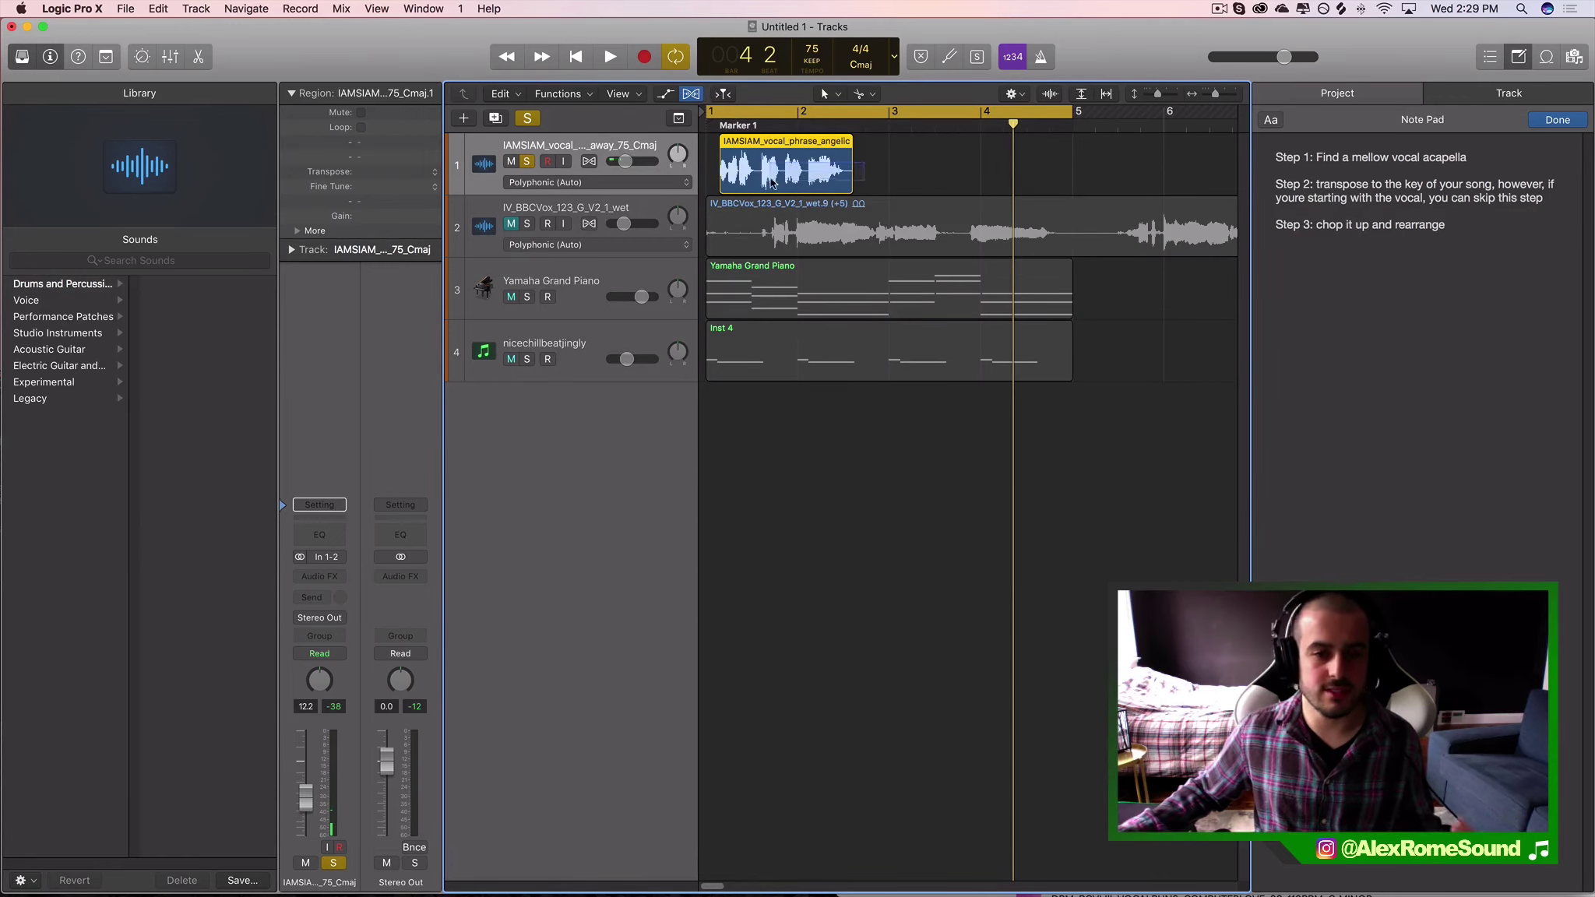
pyautogui.moveTo(860, 420); pyautogui.dragTo(854, 304)
pyautogui.click(771, 155)
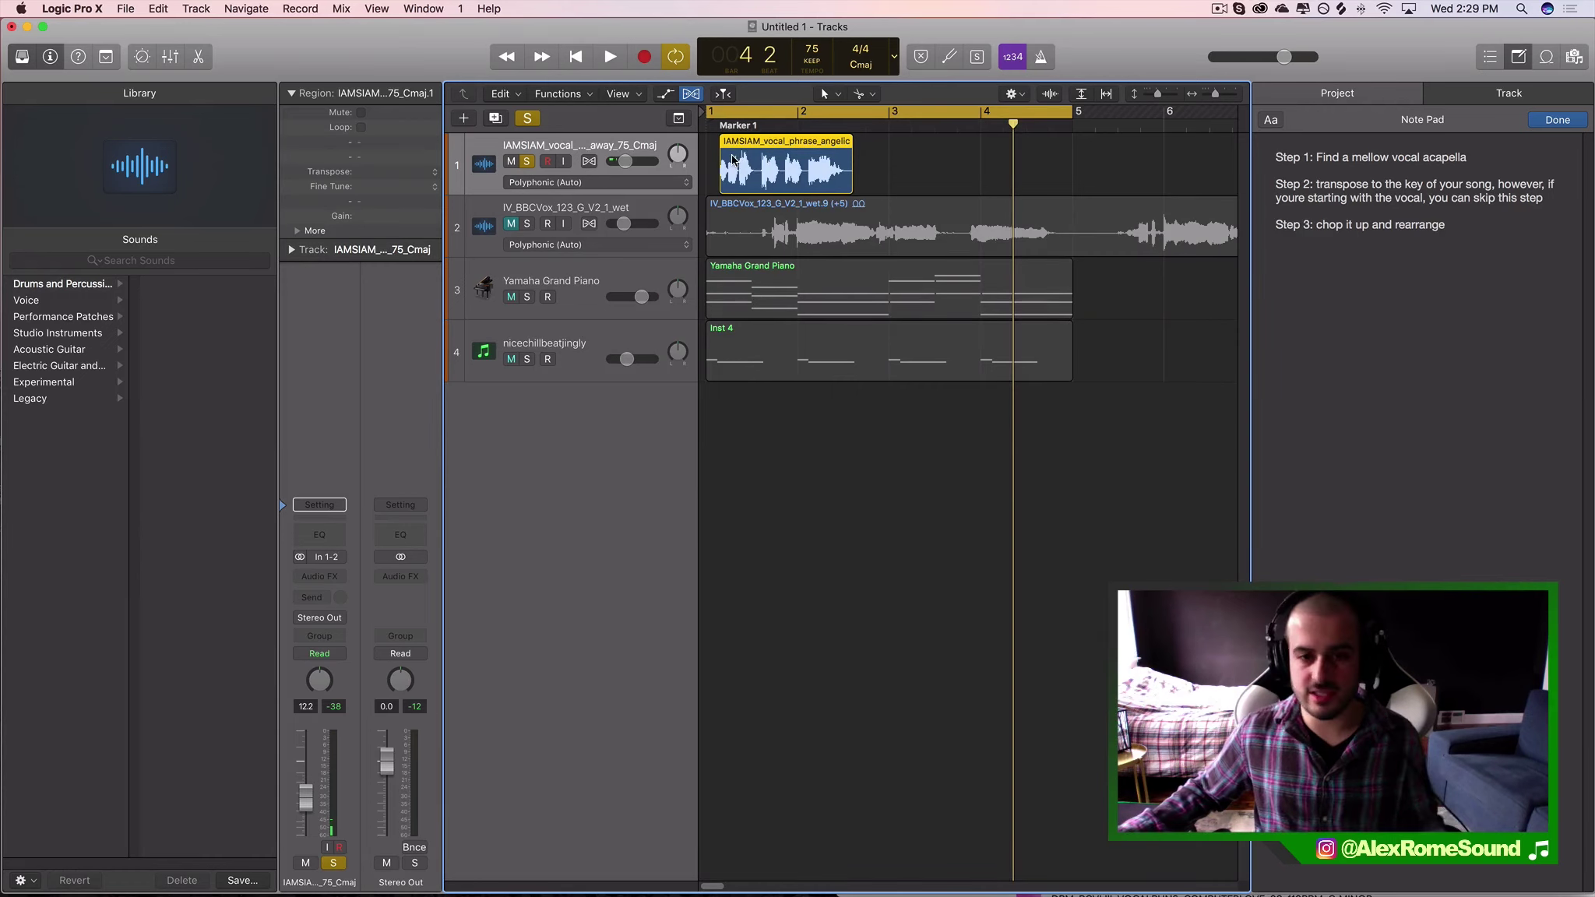
# - Unsolo and unmute the IAMSIAM vocal track and play it from the start with the instruments, at a volume of -14.8 dB
pyautogui.press('Return')
pyautogui.click(511, 162)
pyautogui.click(528, 161)
pyautogui.press('space')
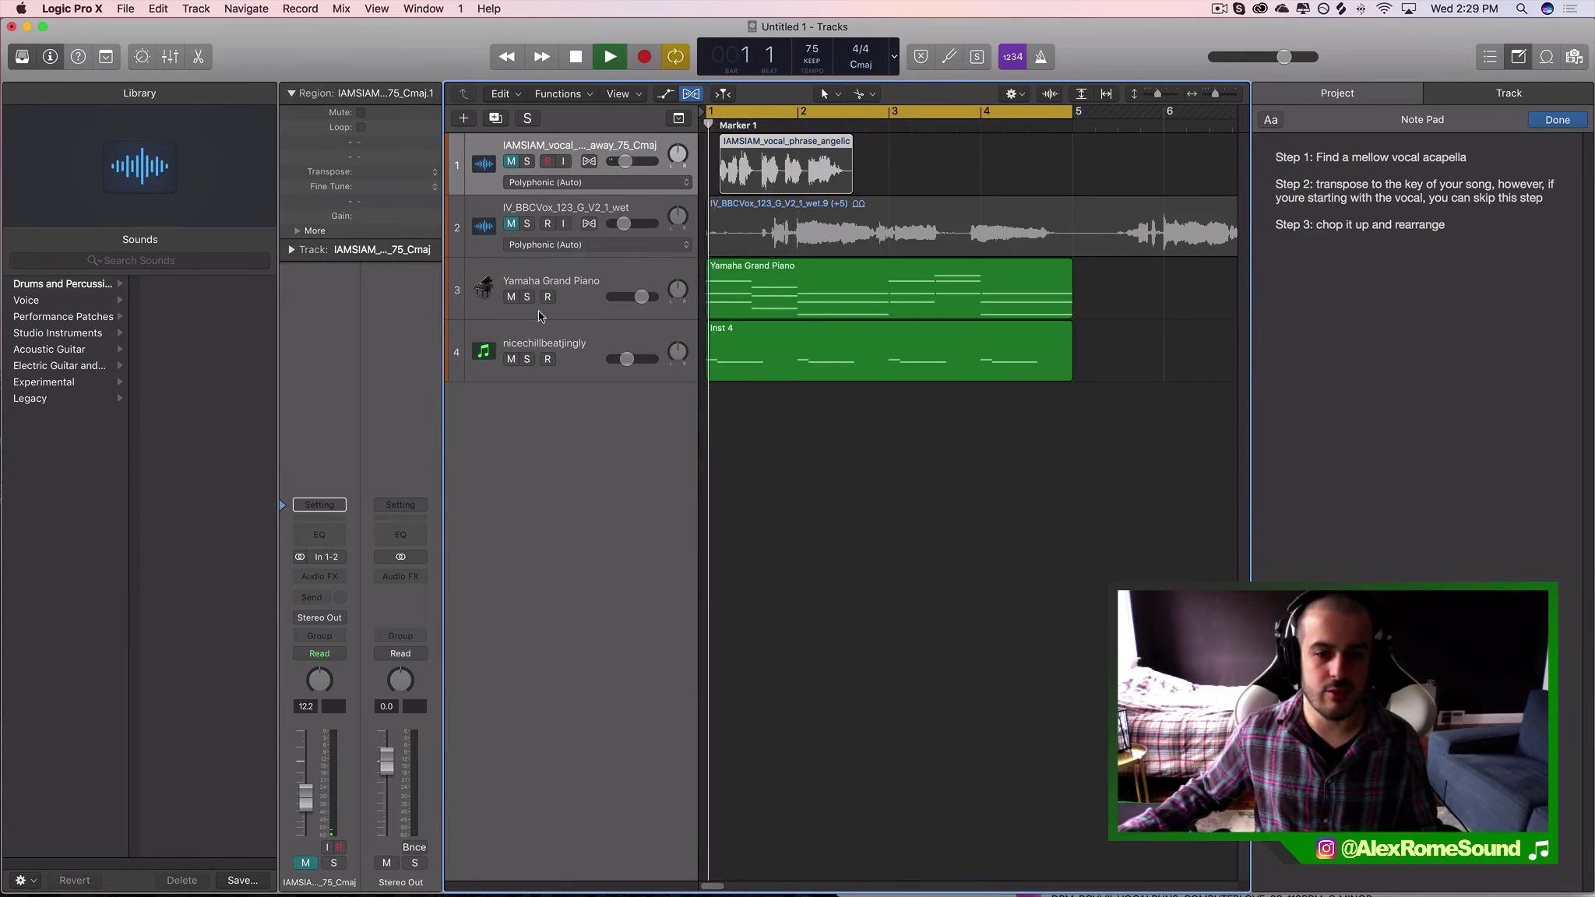
pyautogui.click(511, 161)
pyautogui.press('space')
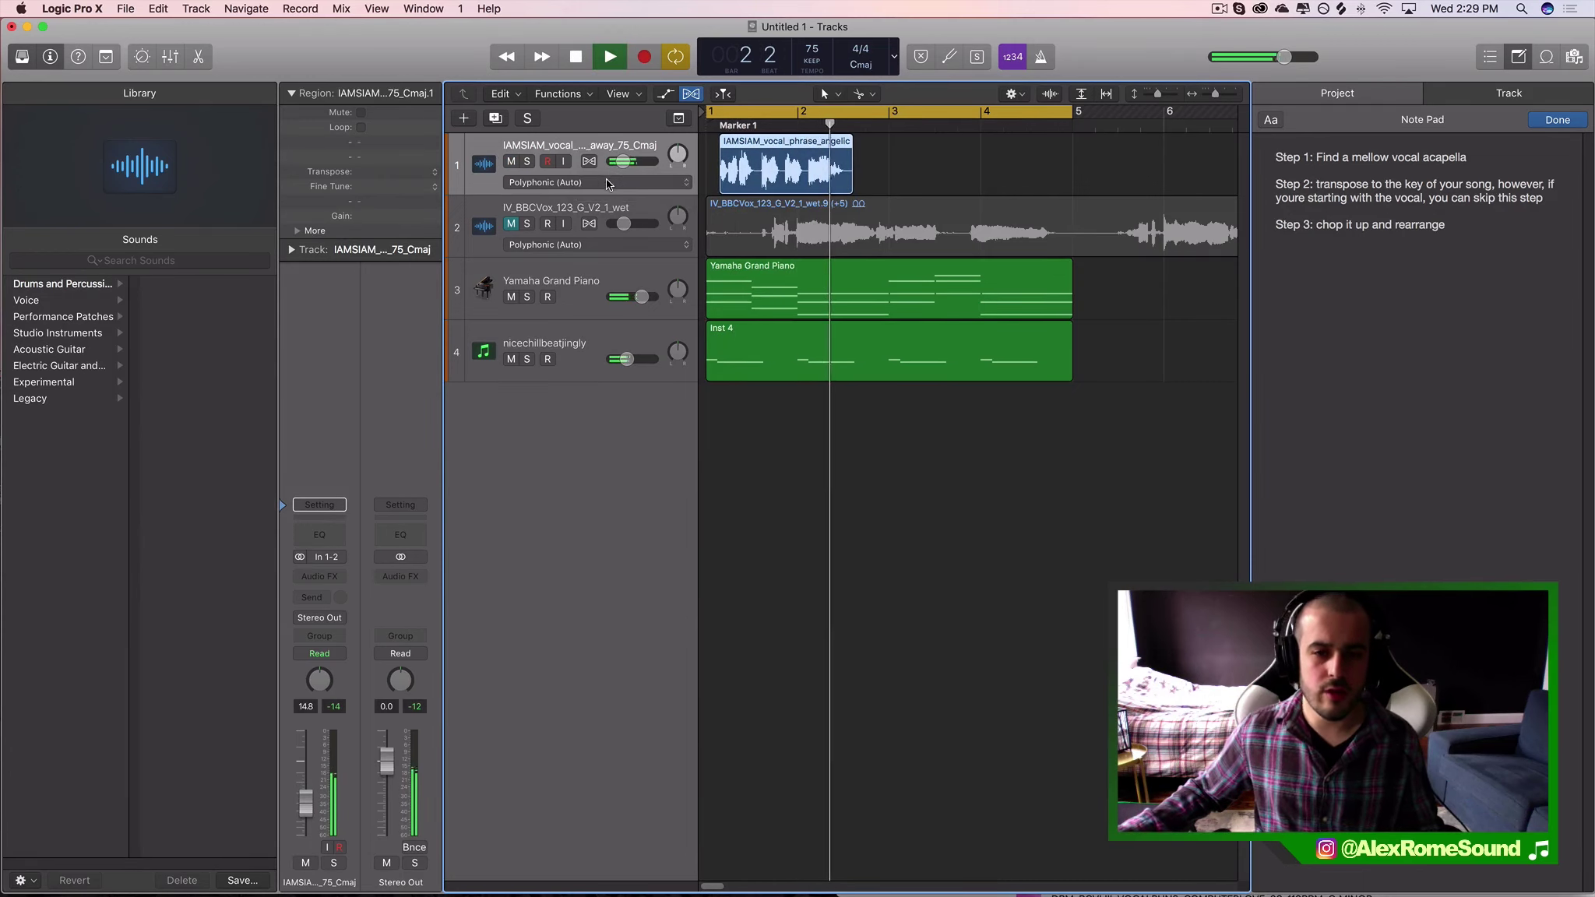
pyautogui.press('space')
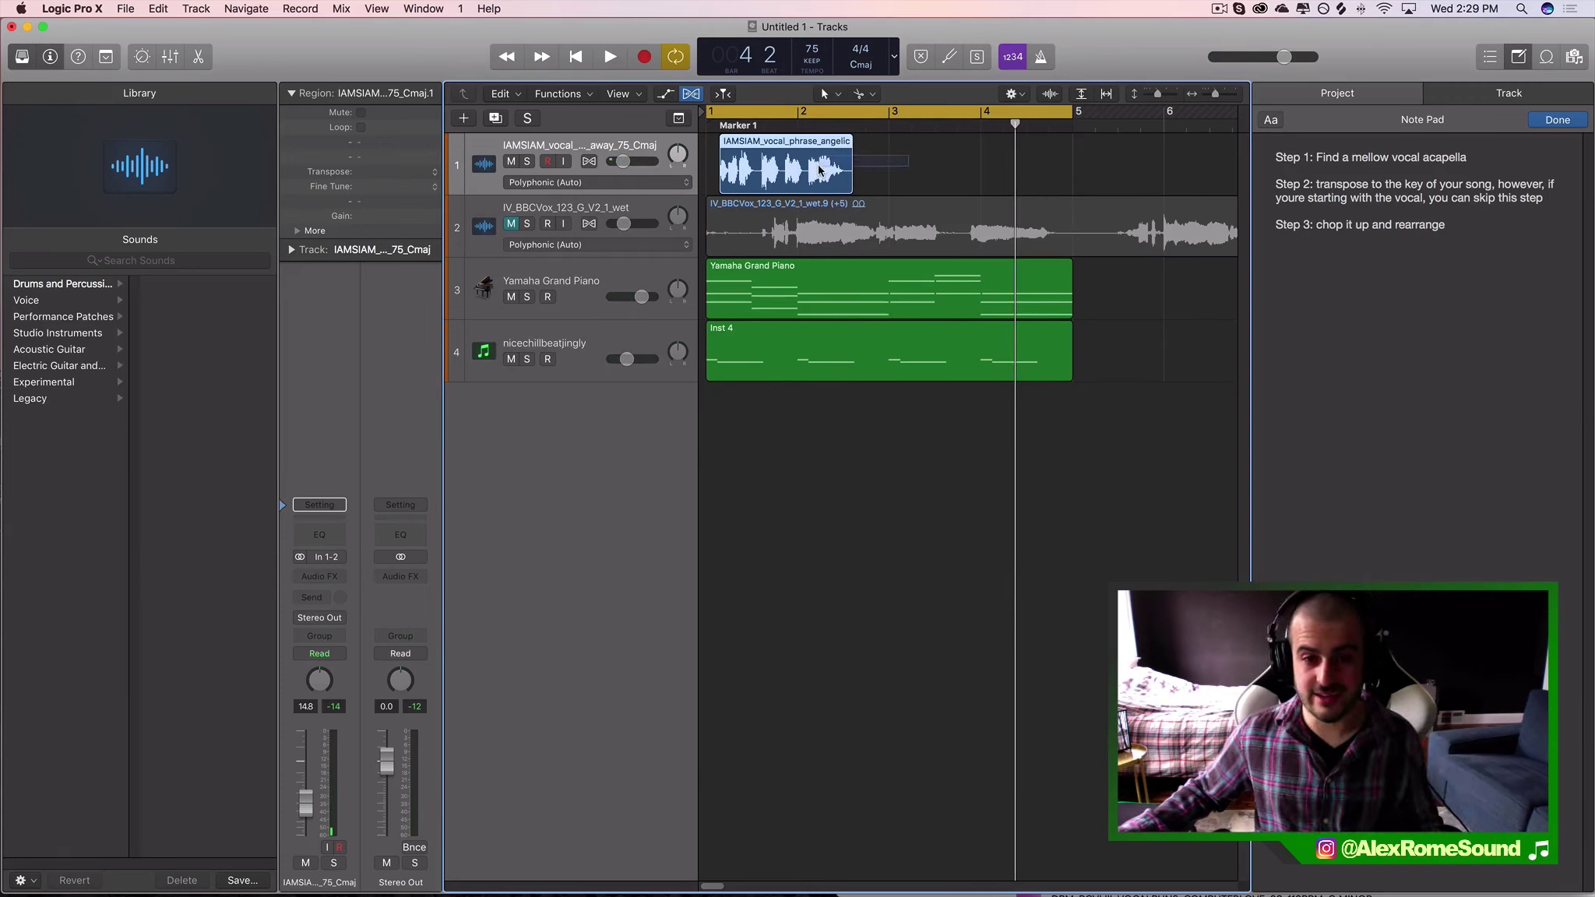
# - Point out the two instrument regions and the IAMSIAM track, and highlight "chop it up and rearrange" in the Step 3 note
pyautogui.click(929, 186)
pyautogui.moveTo(810, 473); pyautogui.dragTo(877, 279)
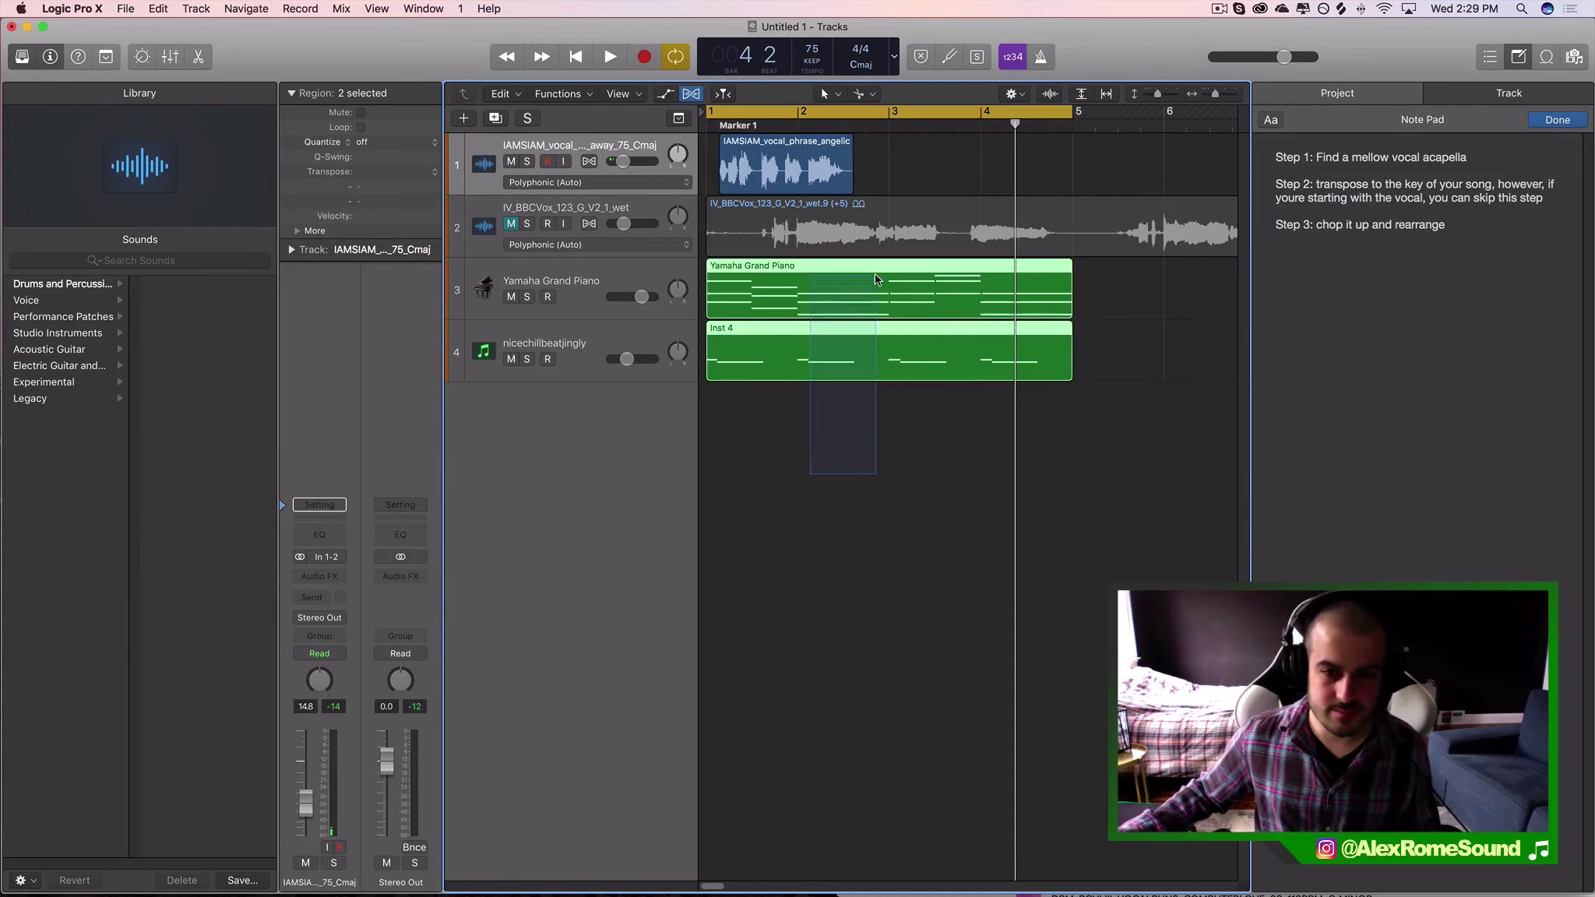
pyautogui.click(559, 146)
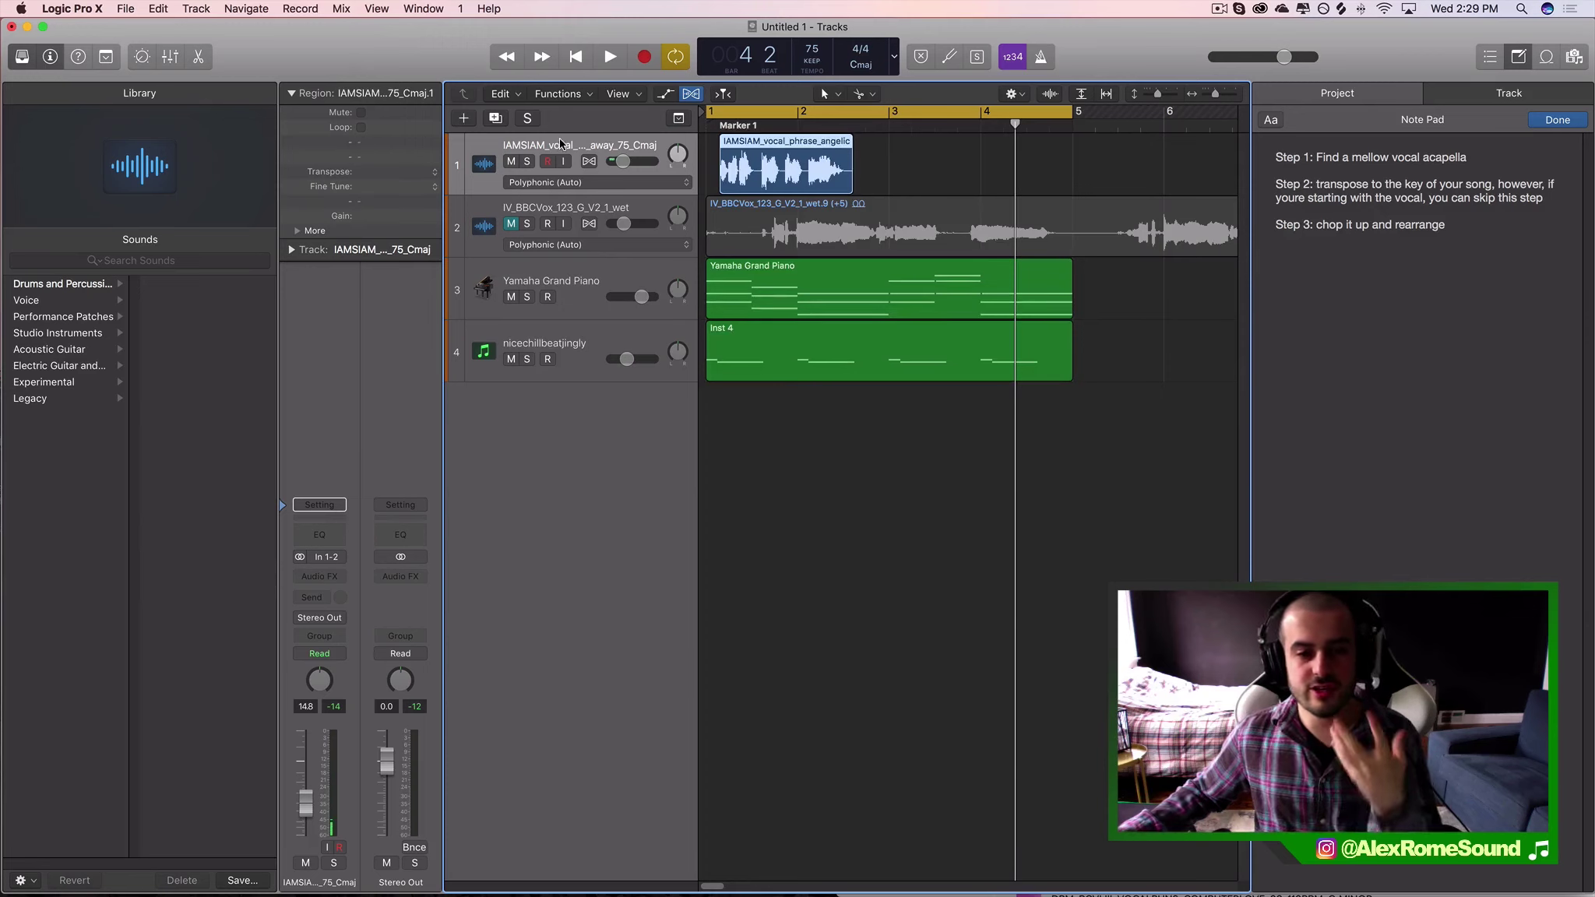
pyautogui.moveTo(1468, 229); pyautogui.dragTo(1316, 229)
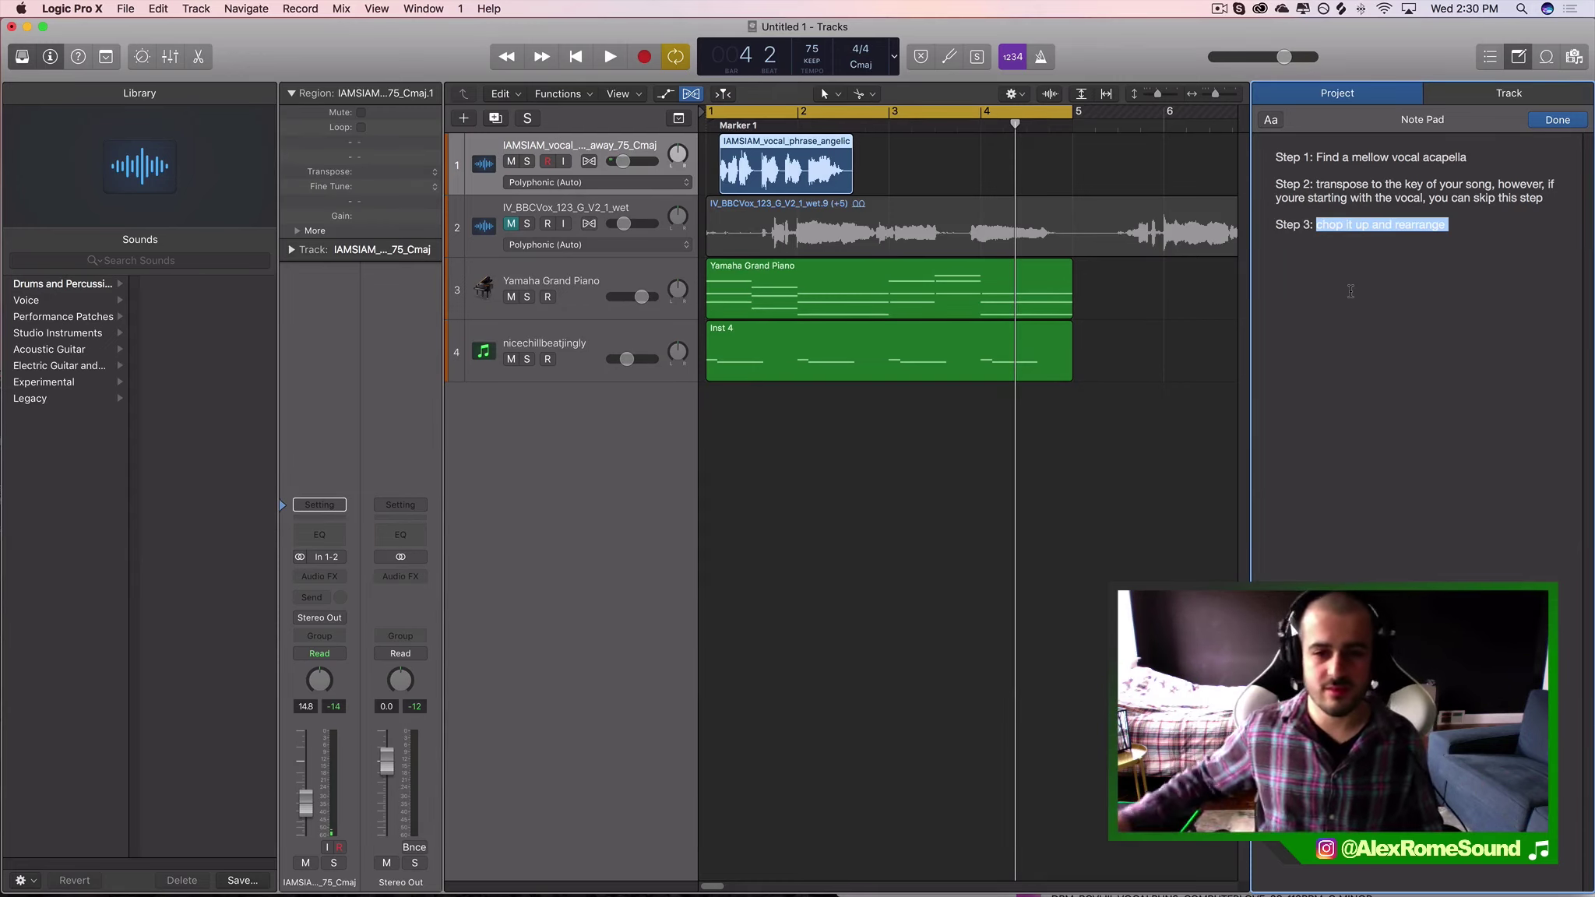
pyautogui.click(656, 150)
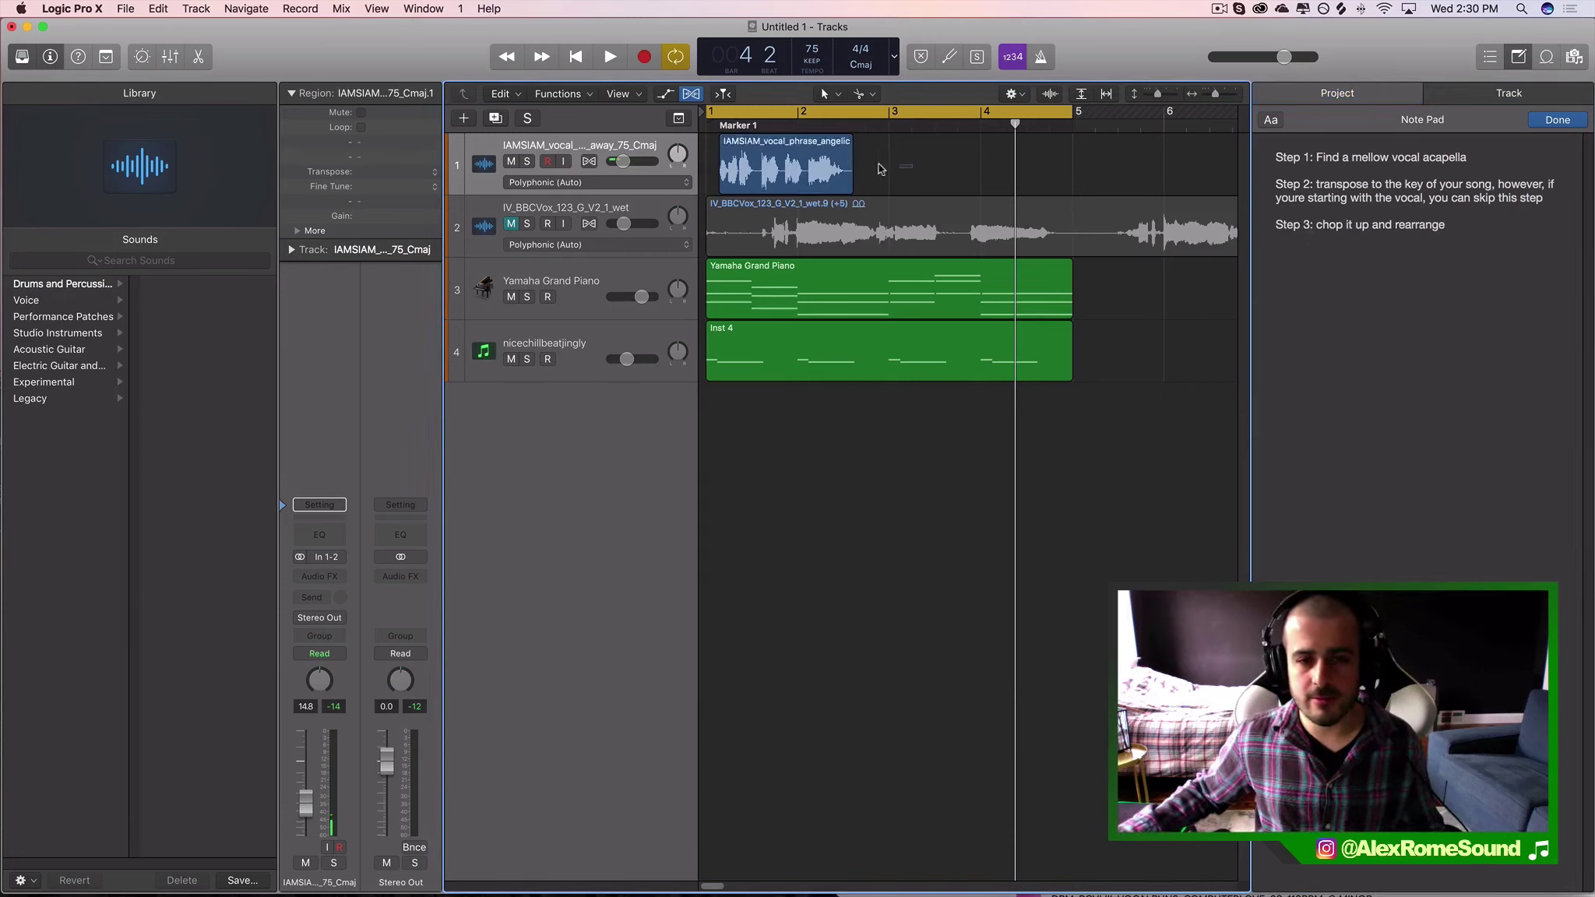
# - Select and unmute the IV_BBCVox vocal track and raise its volume to 0.0 dB
pyautogui.click(872, 218)
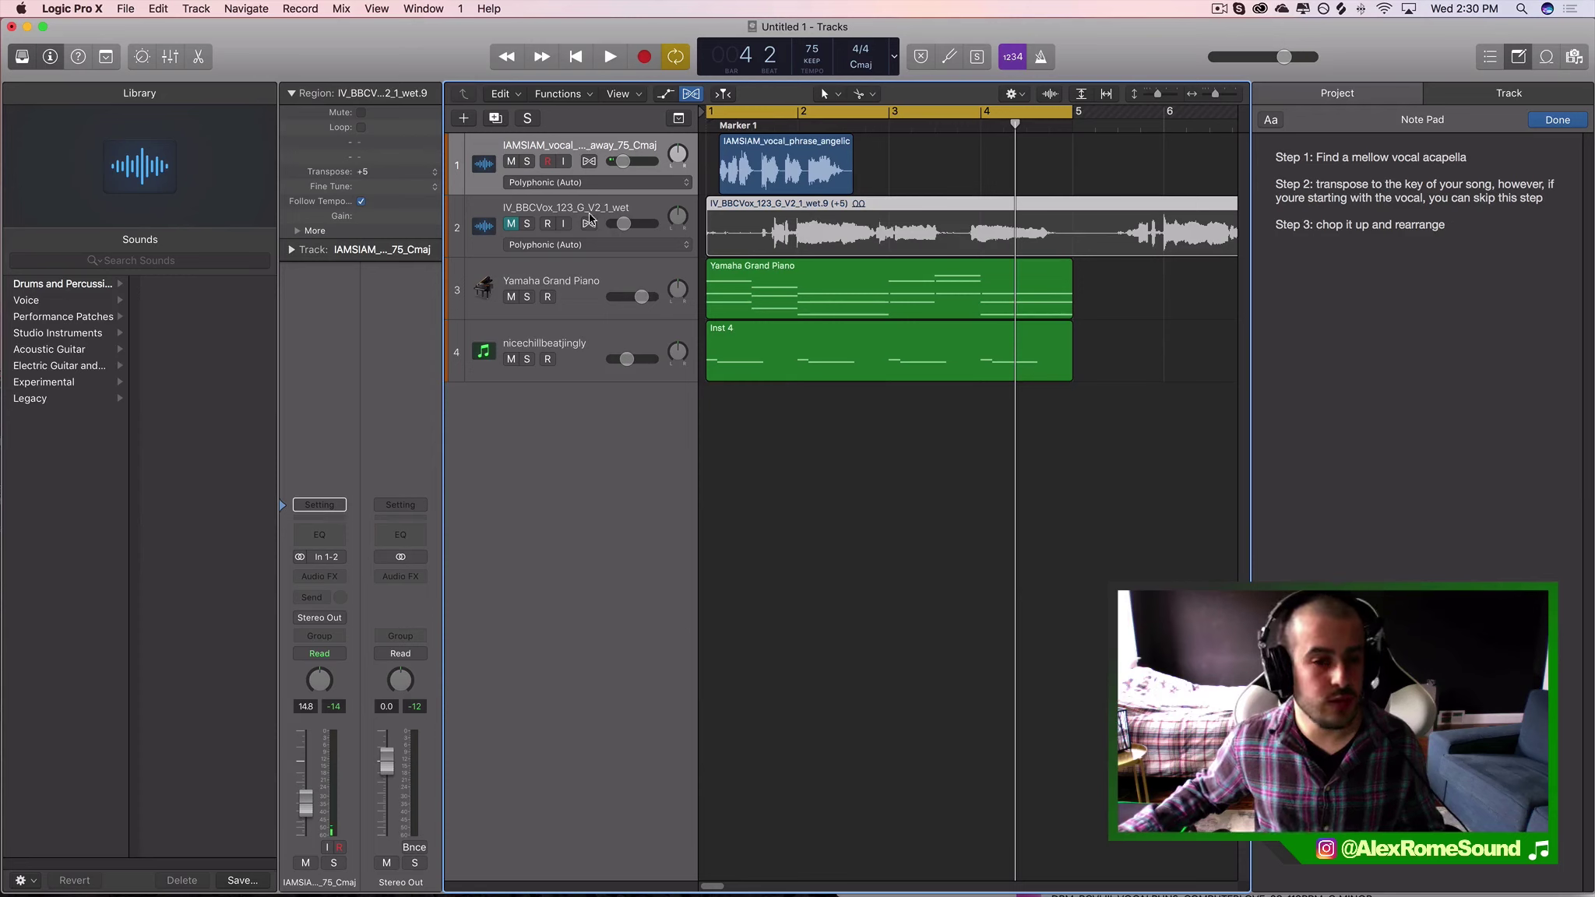
pyautogui.click(560, 220)
pyautogui.click(512, 225)
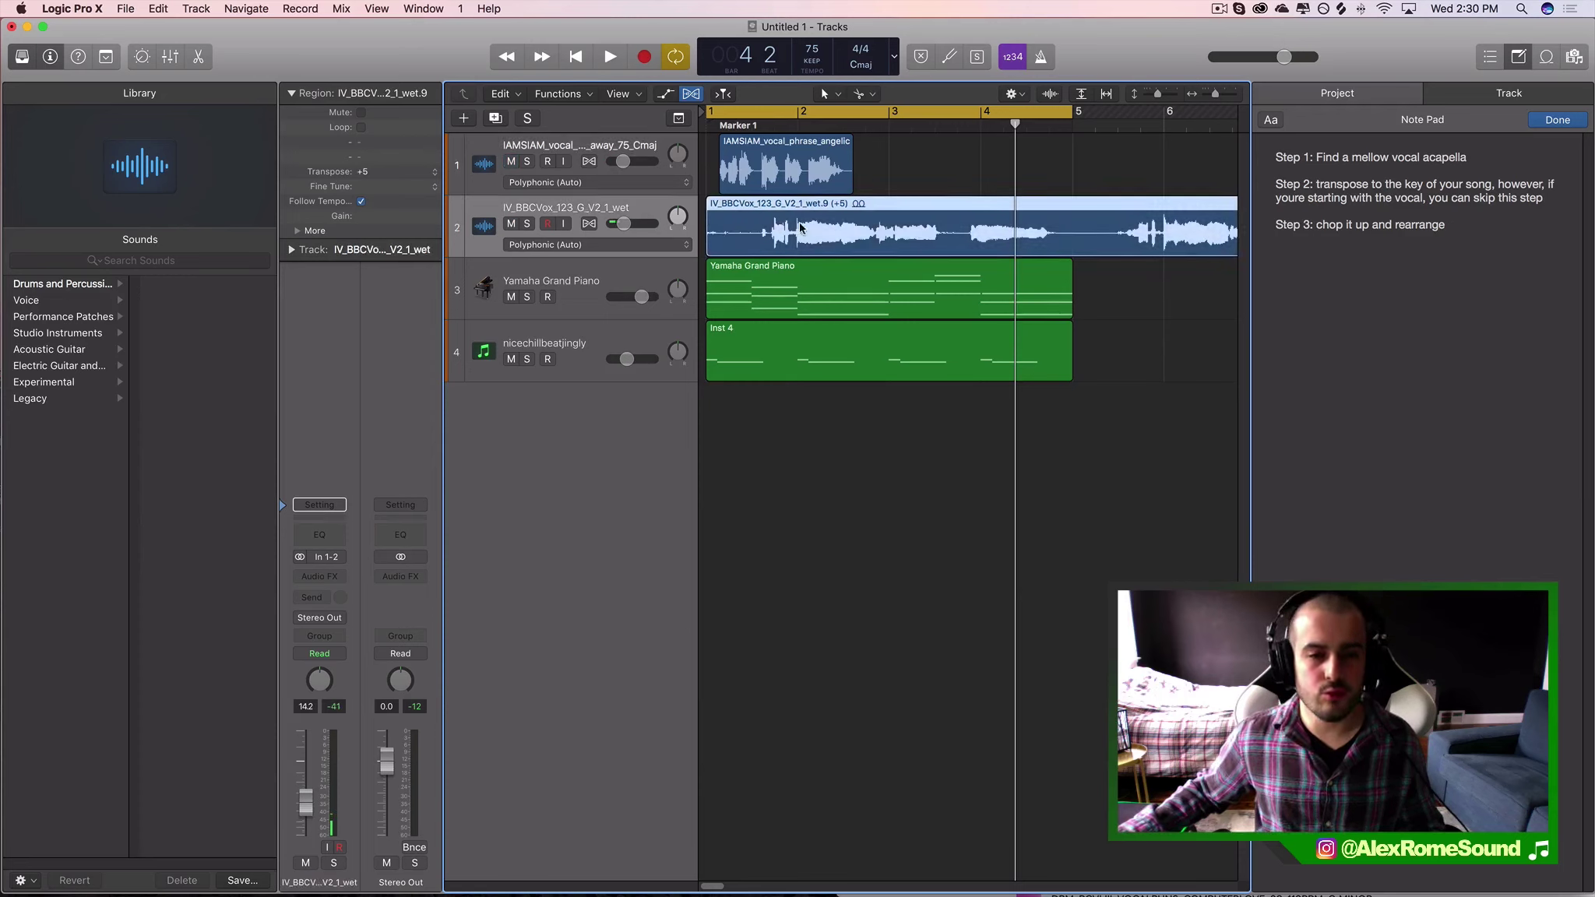
pyautogui.click(929, 172)
pyautogui.click(914, 218)
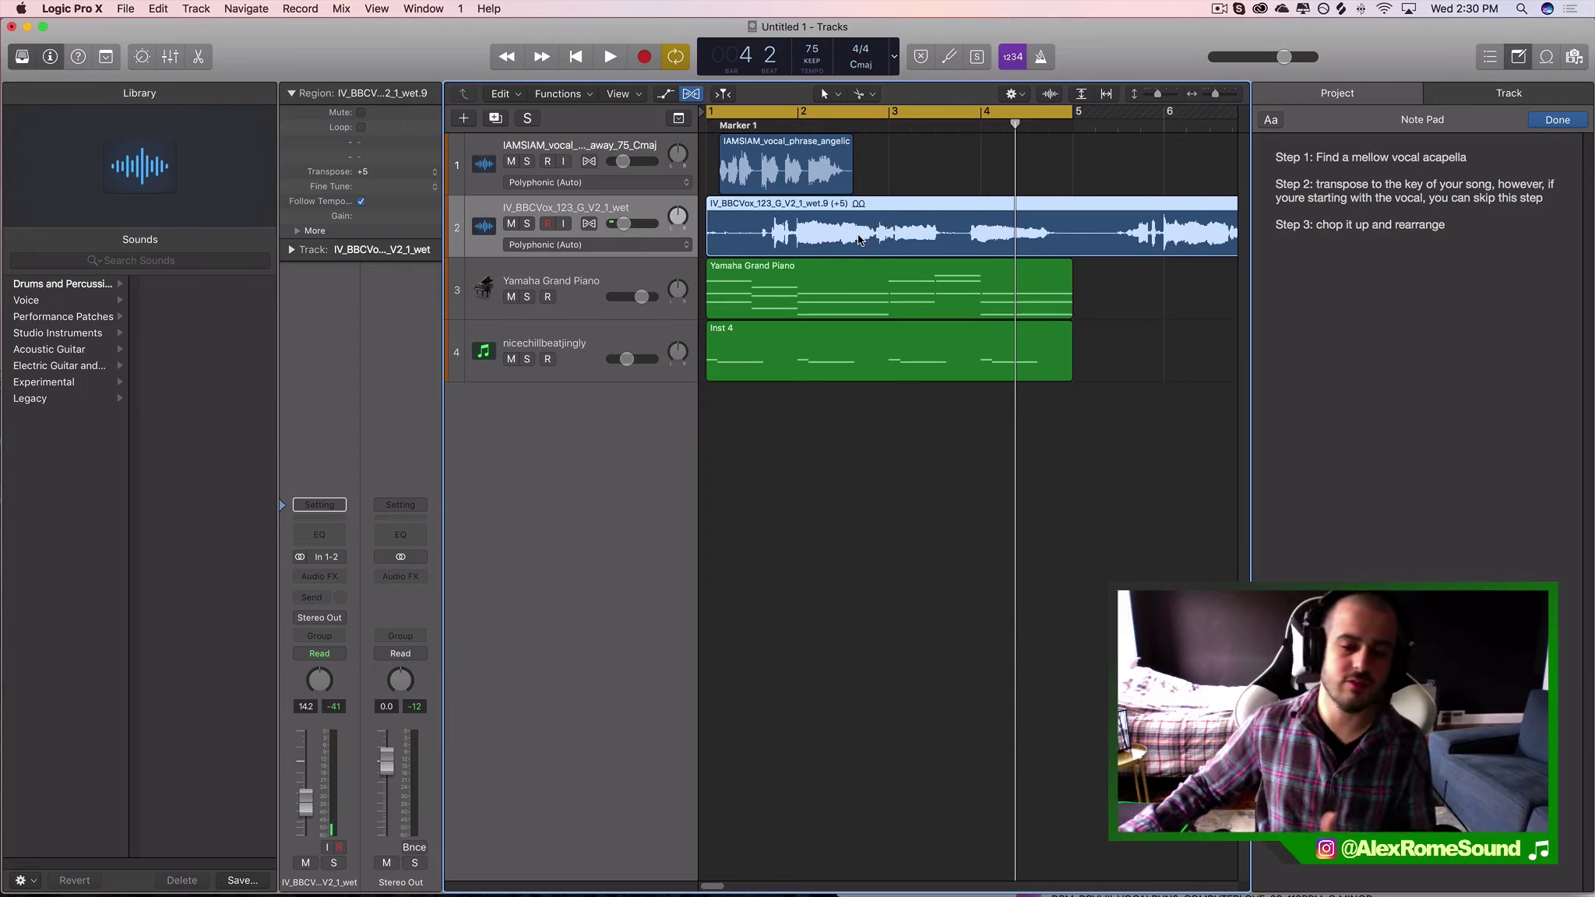
pyautogui.click(919, 180)
pyautogui.click(915, 210)
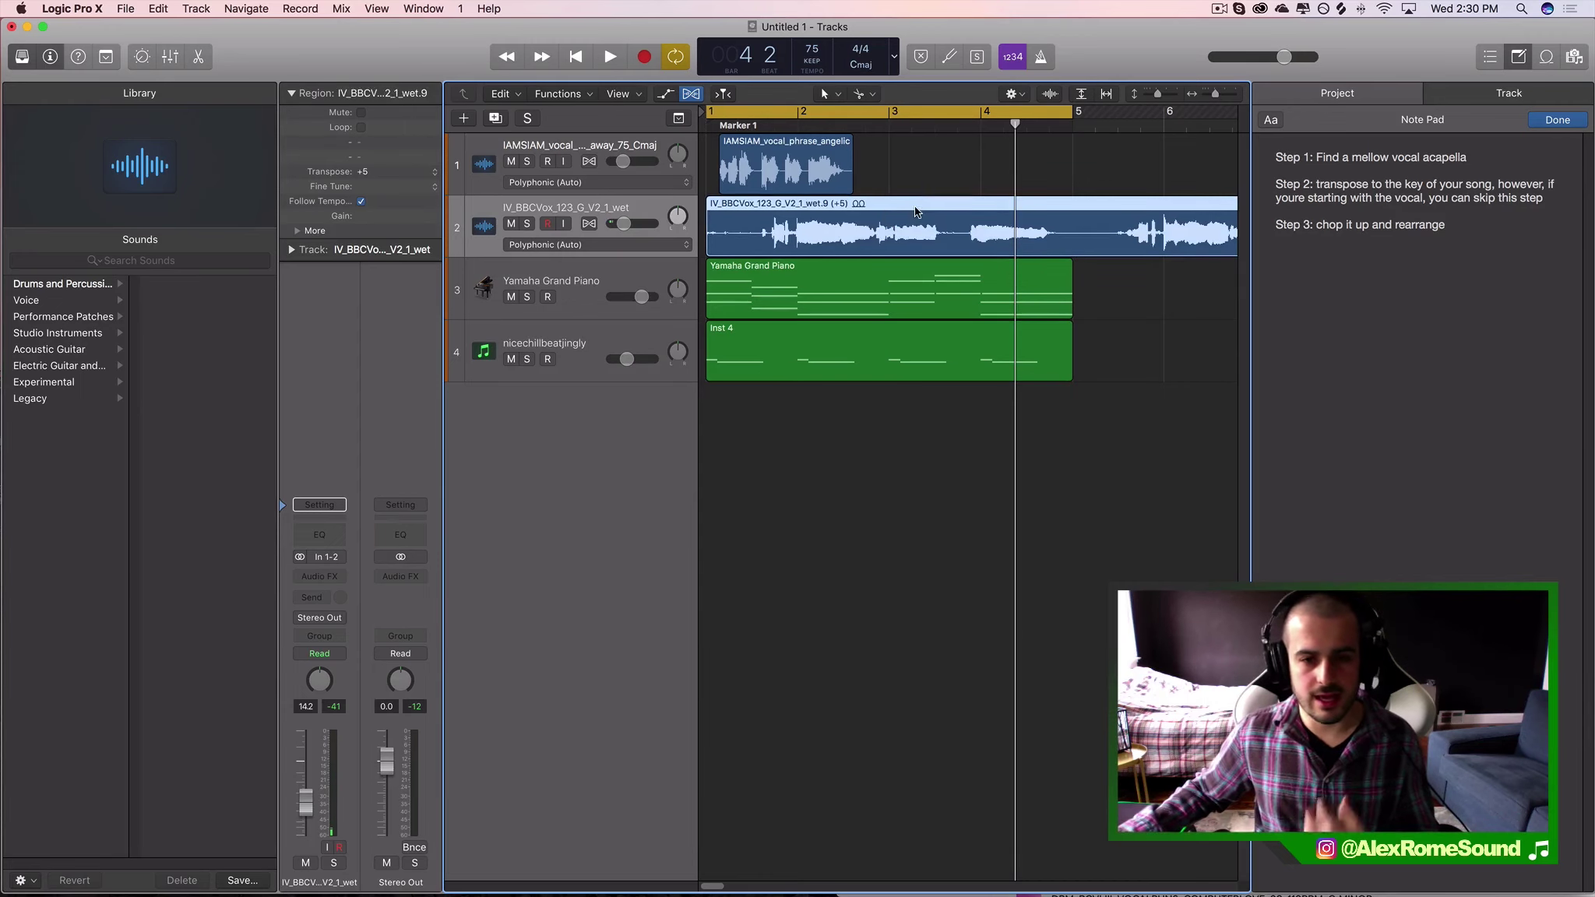
pyautogui.moveTo(629, 238); pyautogui.dragTo(635, 230)
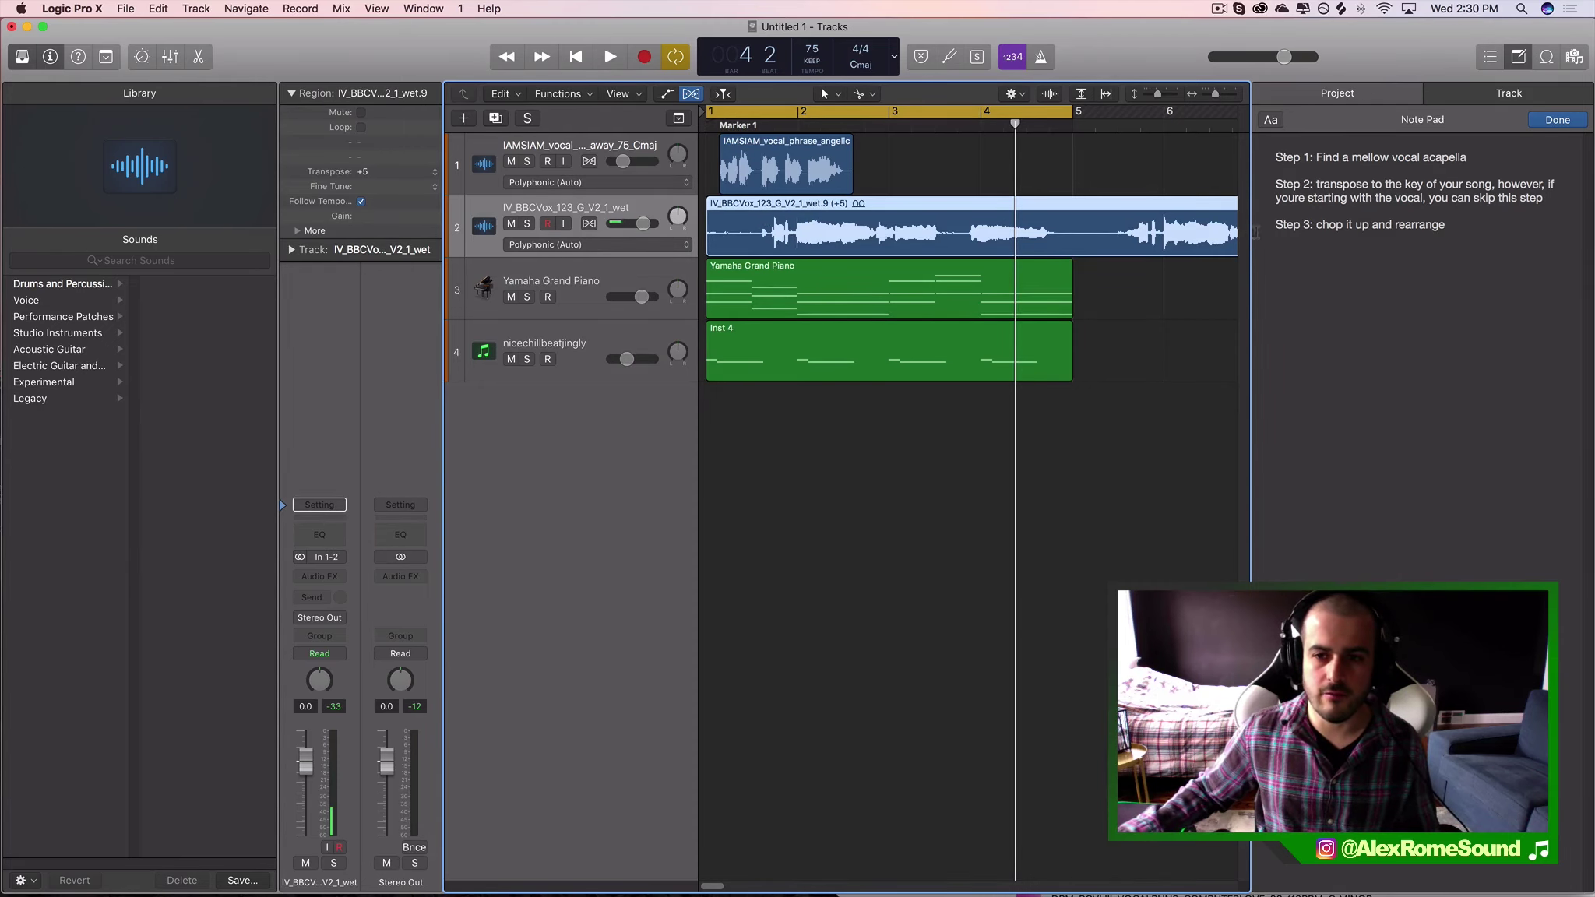
# - Hide the project notes to widen the arrangement area and select the IAMSIAM vocal track
pyautogui.click(1518, 56)
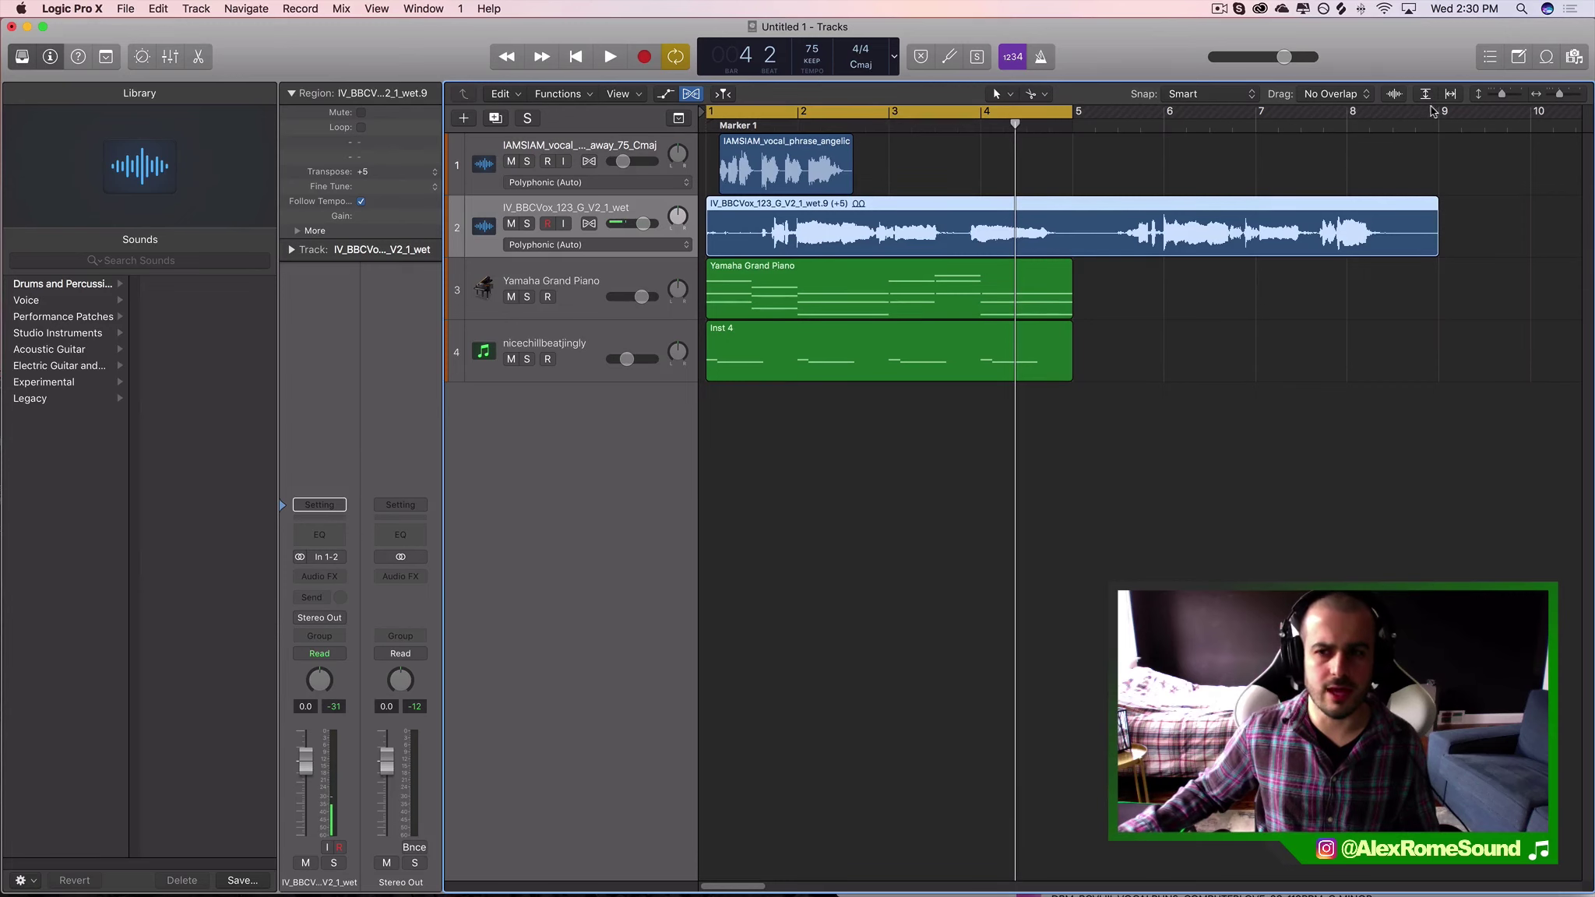
pyautogui.moveTo(1410, 109); pyautogui.dragTo(749, 145)
pyautogui.click(499, 161)
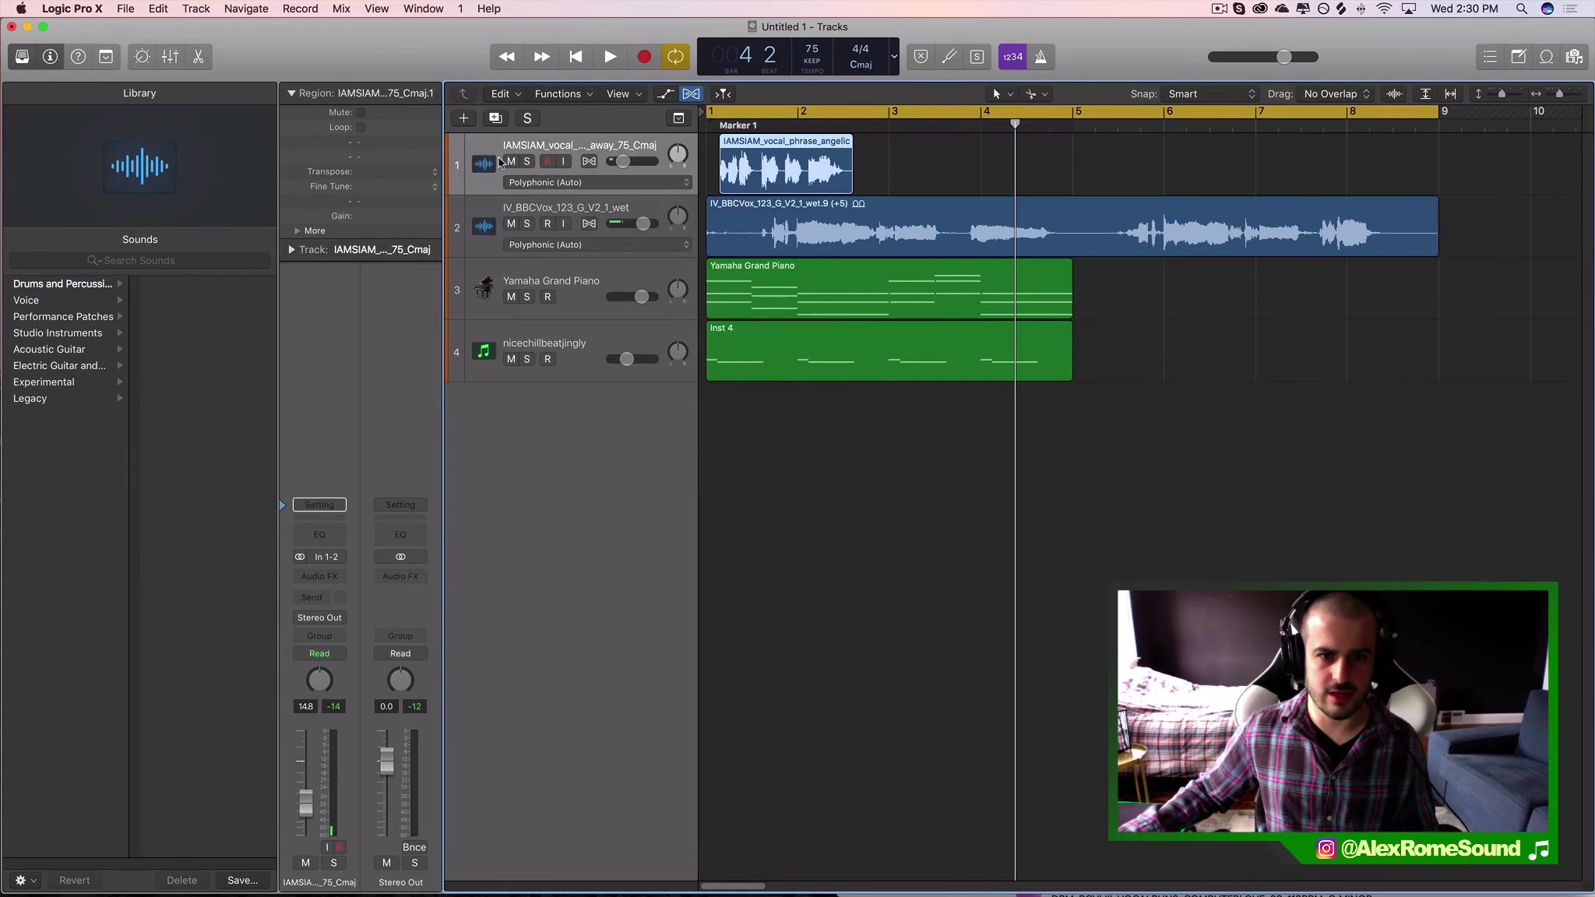
# - Mute the IAMSIAM vocal track, select the IV_BBCVox region and its track, and raise that track's volume to 6.0 dB
pyautogui.click(511, 163)
pyautogui.click(1307, 209)
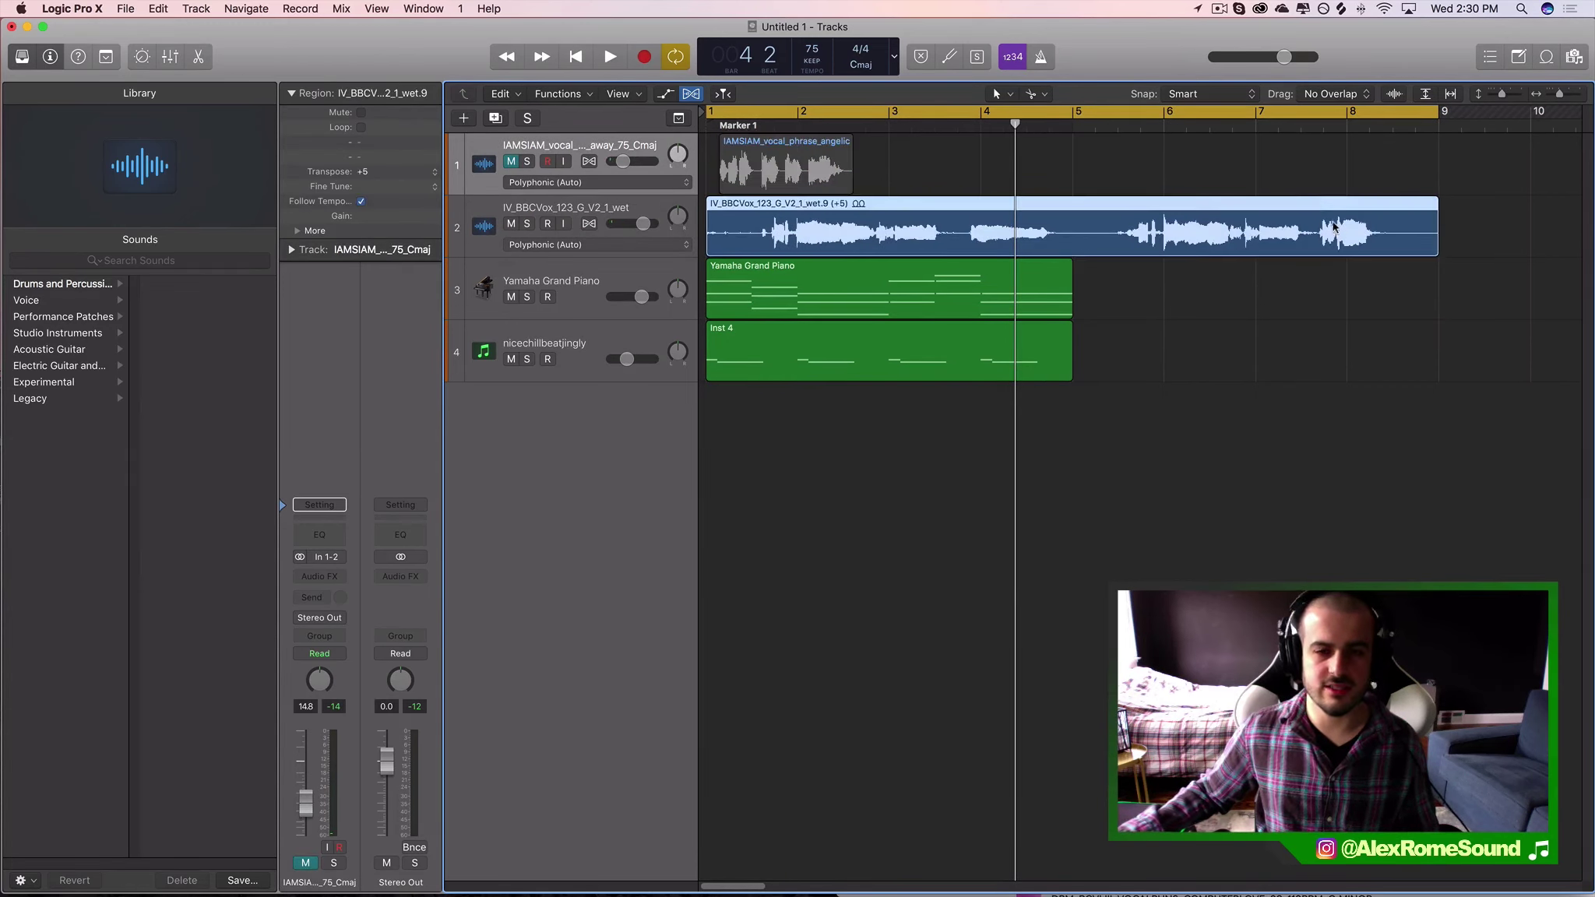
pyautogui.click(559, 217)
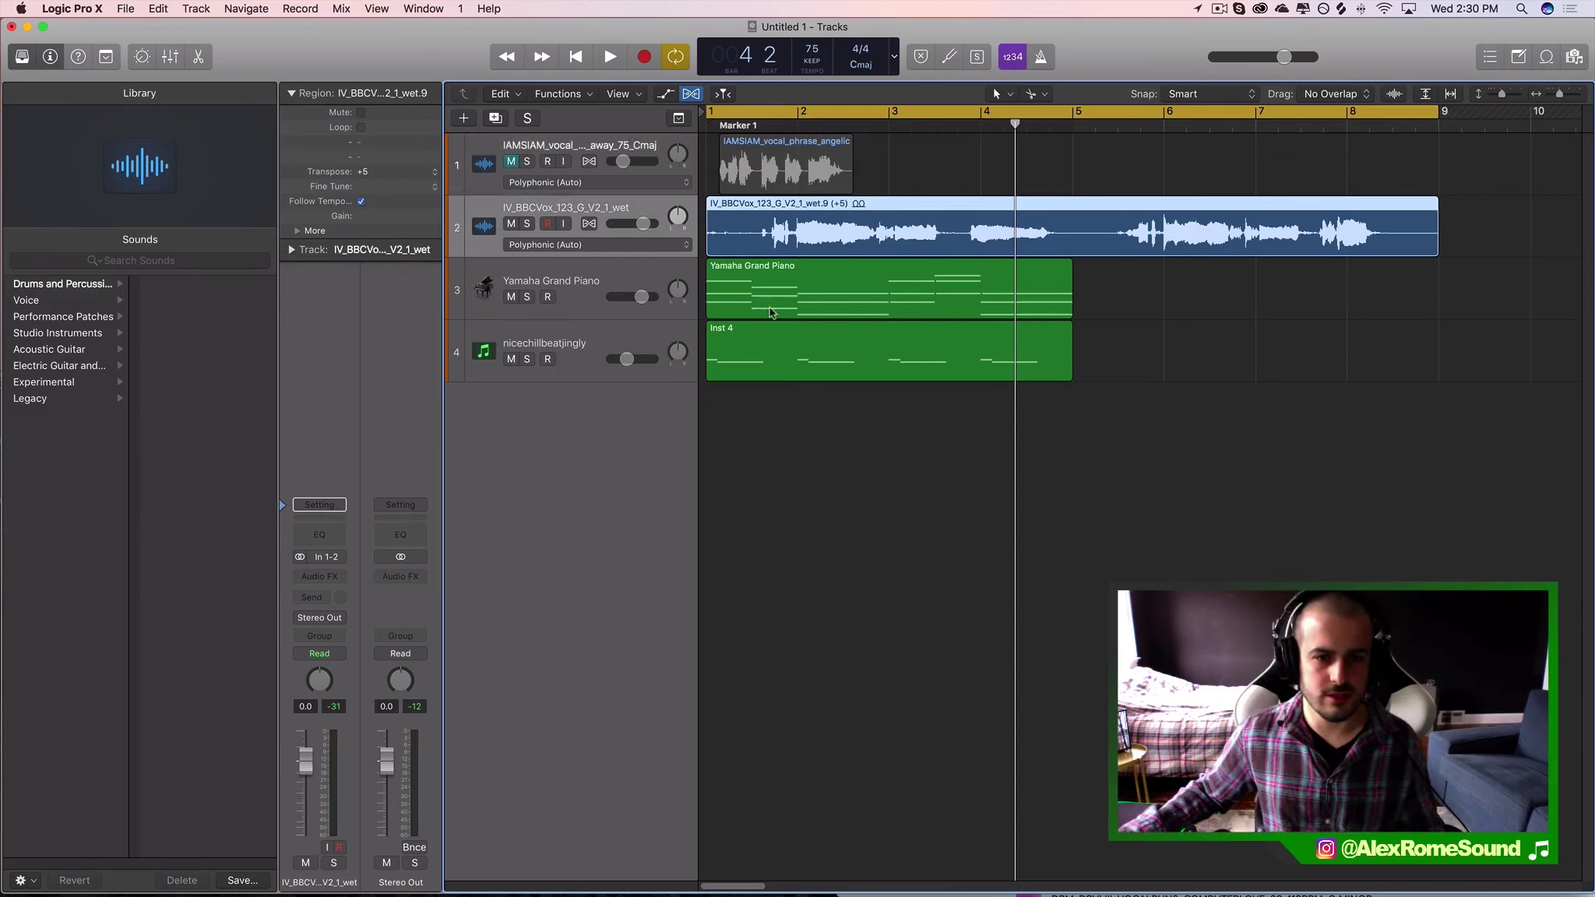
pyautogui.moveTo(644, 223); pyautogui.dragTo(653, 223)
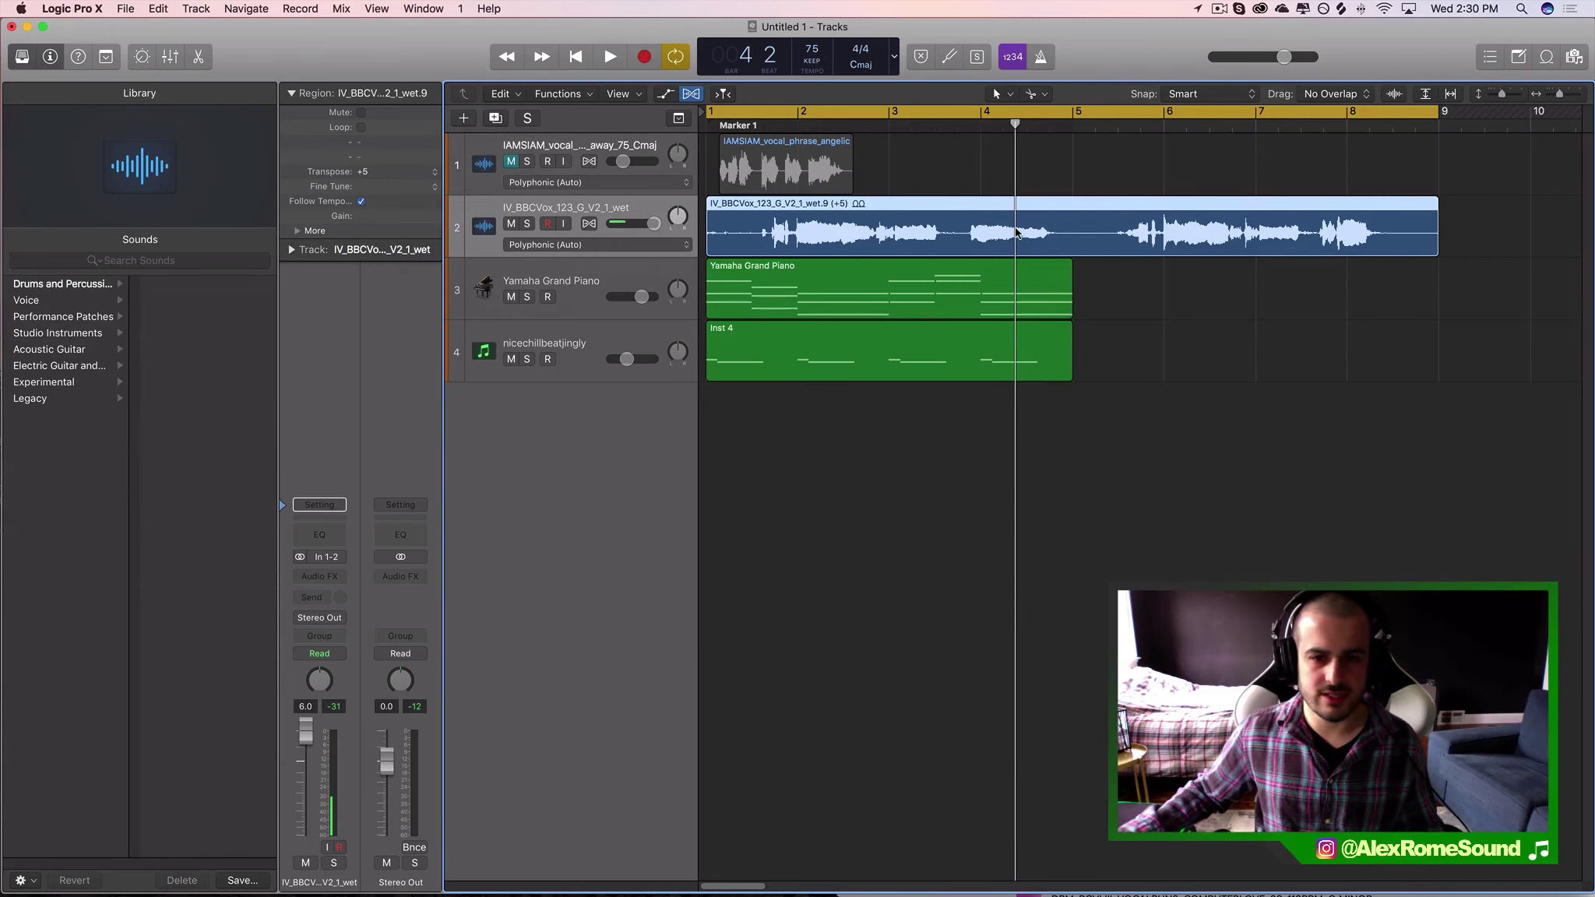
# - Bounce the IV_BBCVox region in place to a new track and delete the original muted region
pyautogui.rightClick(1015, 227)
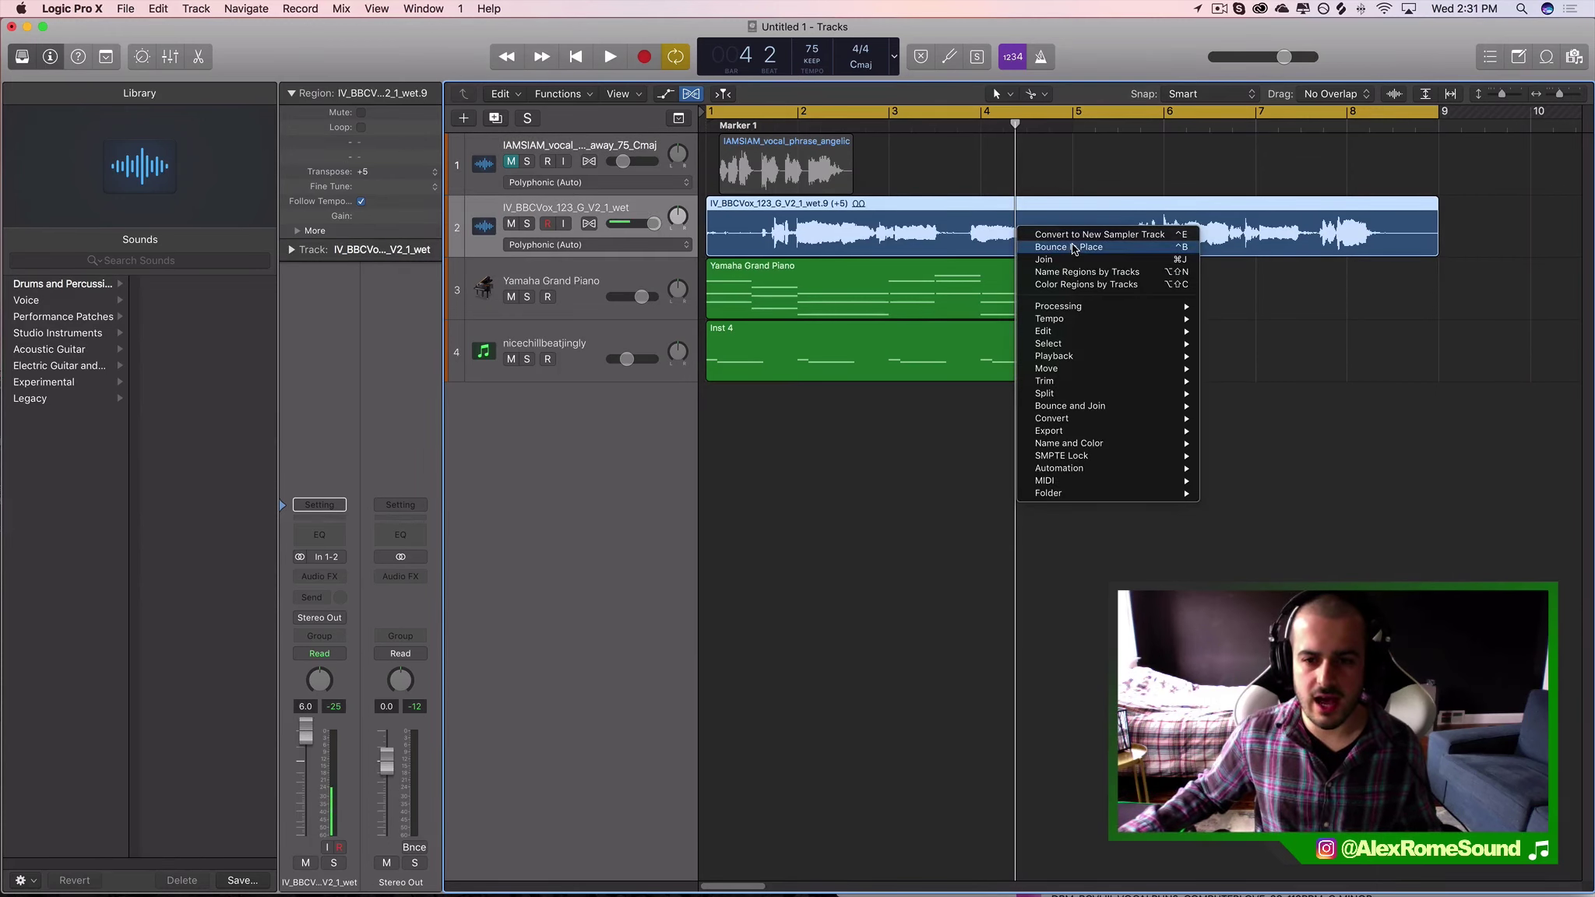
pyautogui.click(1122, 231)
pyautogui.click(923, 320)
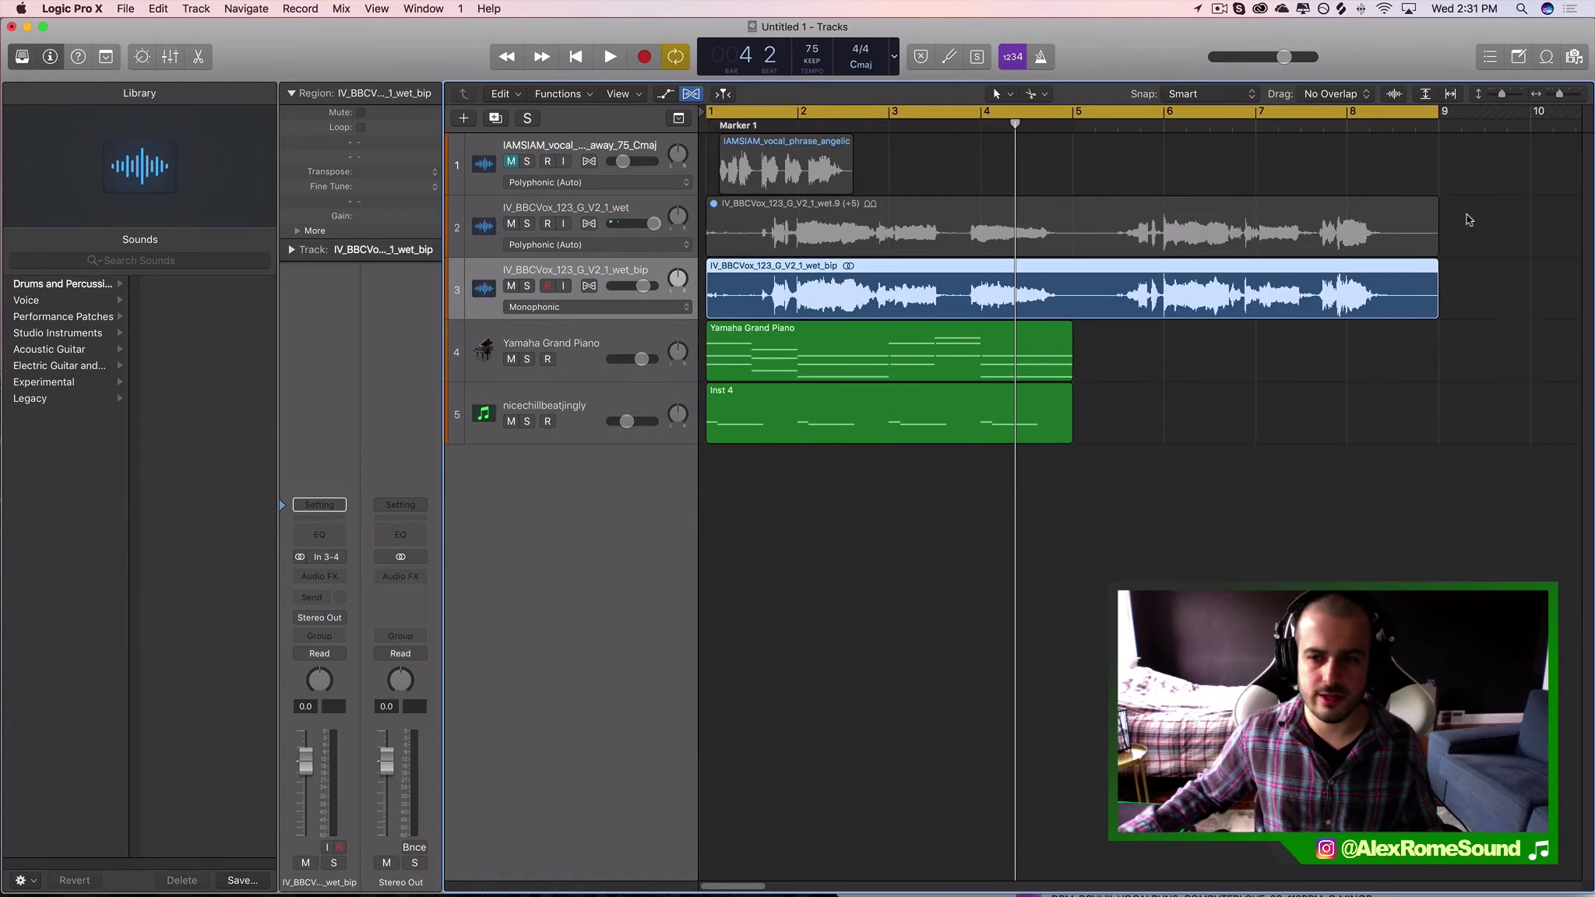
pyautogui.press('Delete')
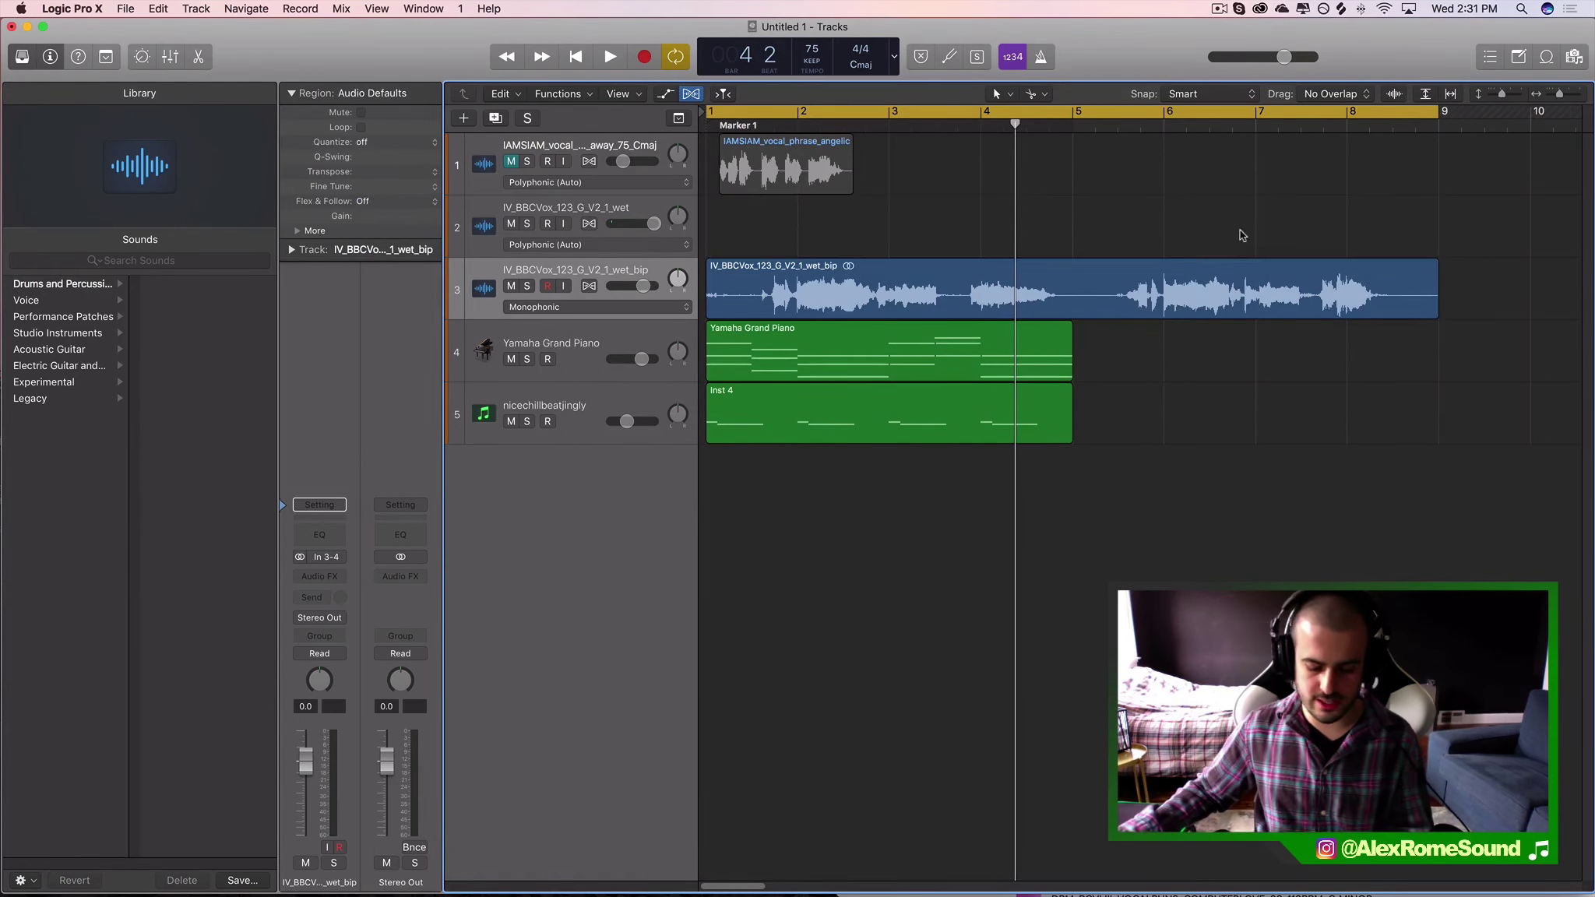
# - Begin converting the bounced IV_BBCVox region to a new sampler track, creating zones from transient markers with 1Shot zones enabled
pyautogui.click(935, 307)
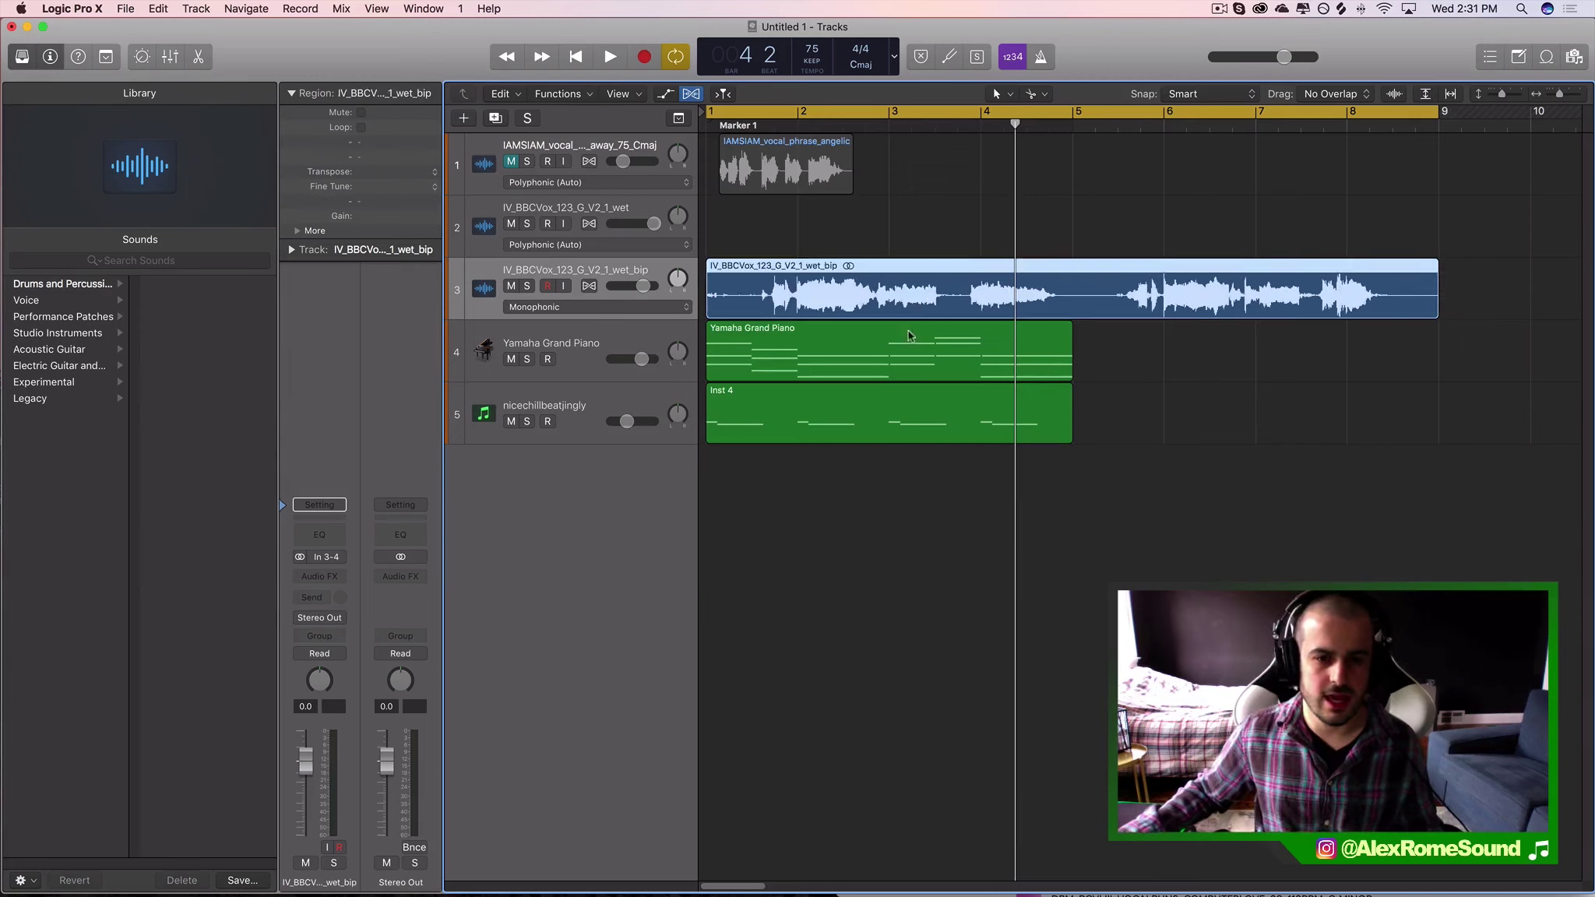
pyautogui.rightClick(911, 287)
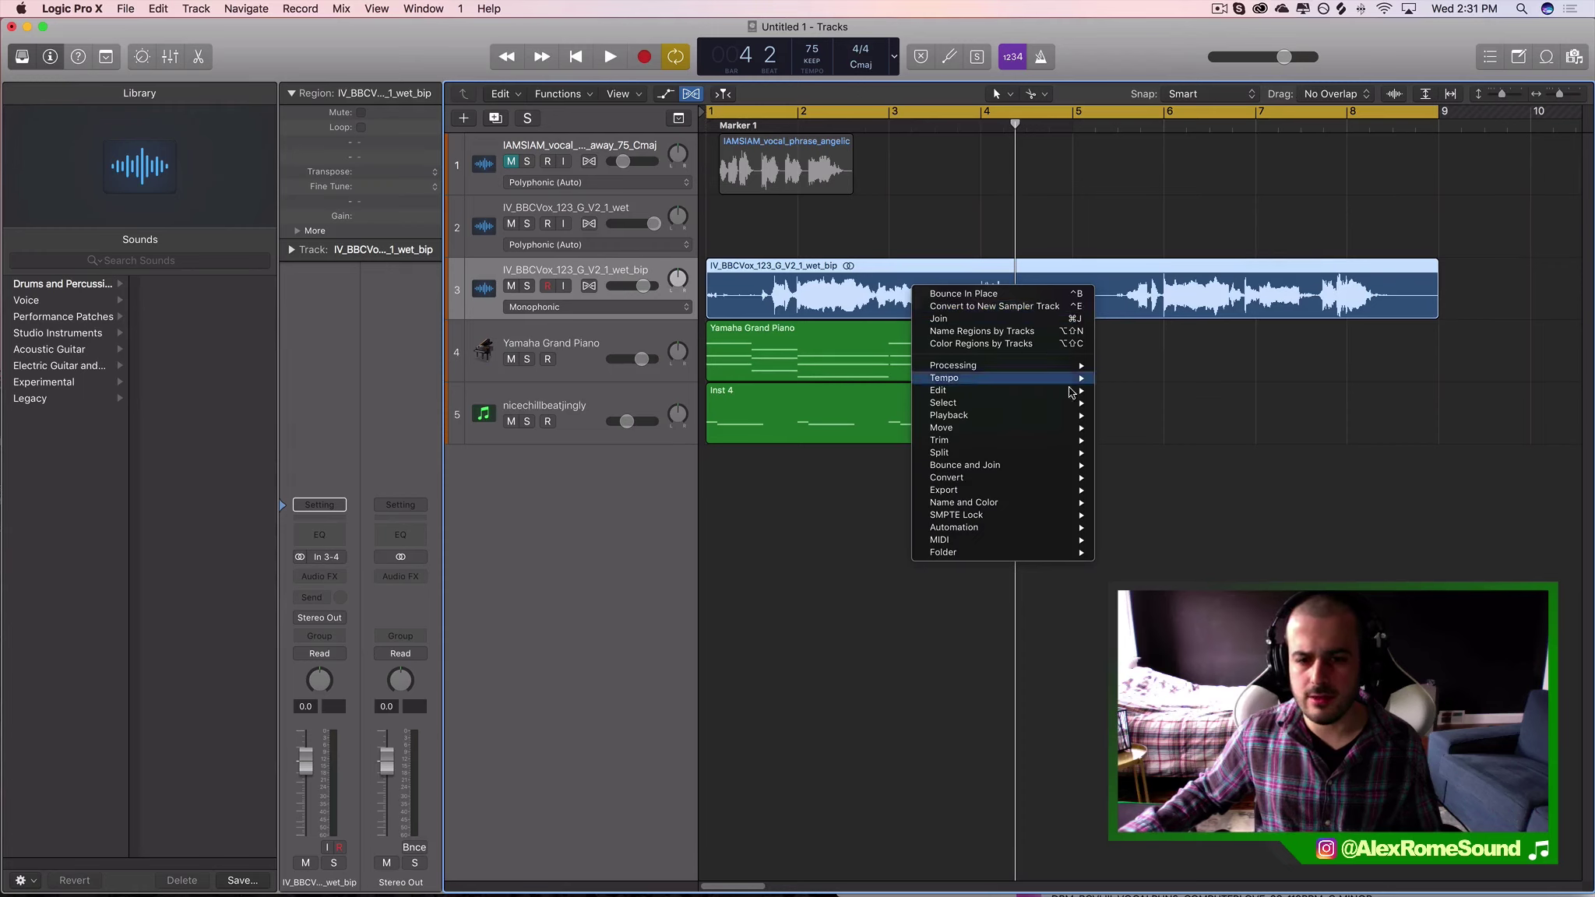
pyautogui.moveTo(1077, 479)
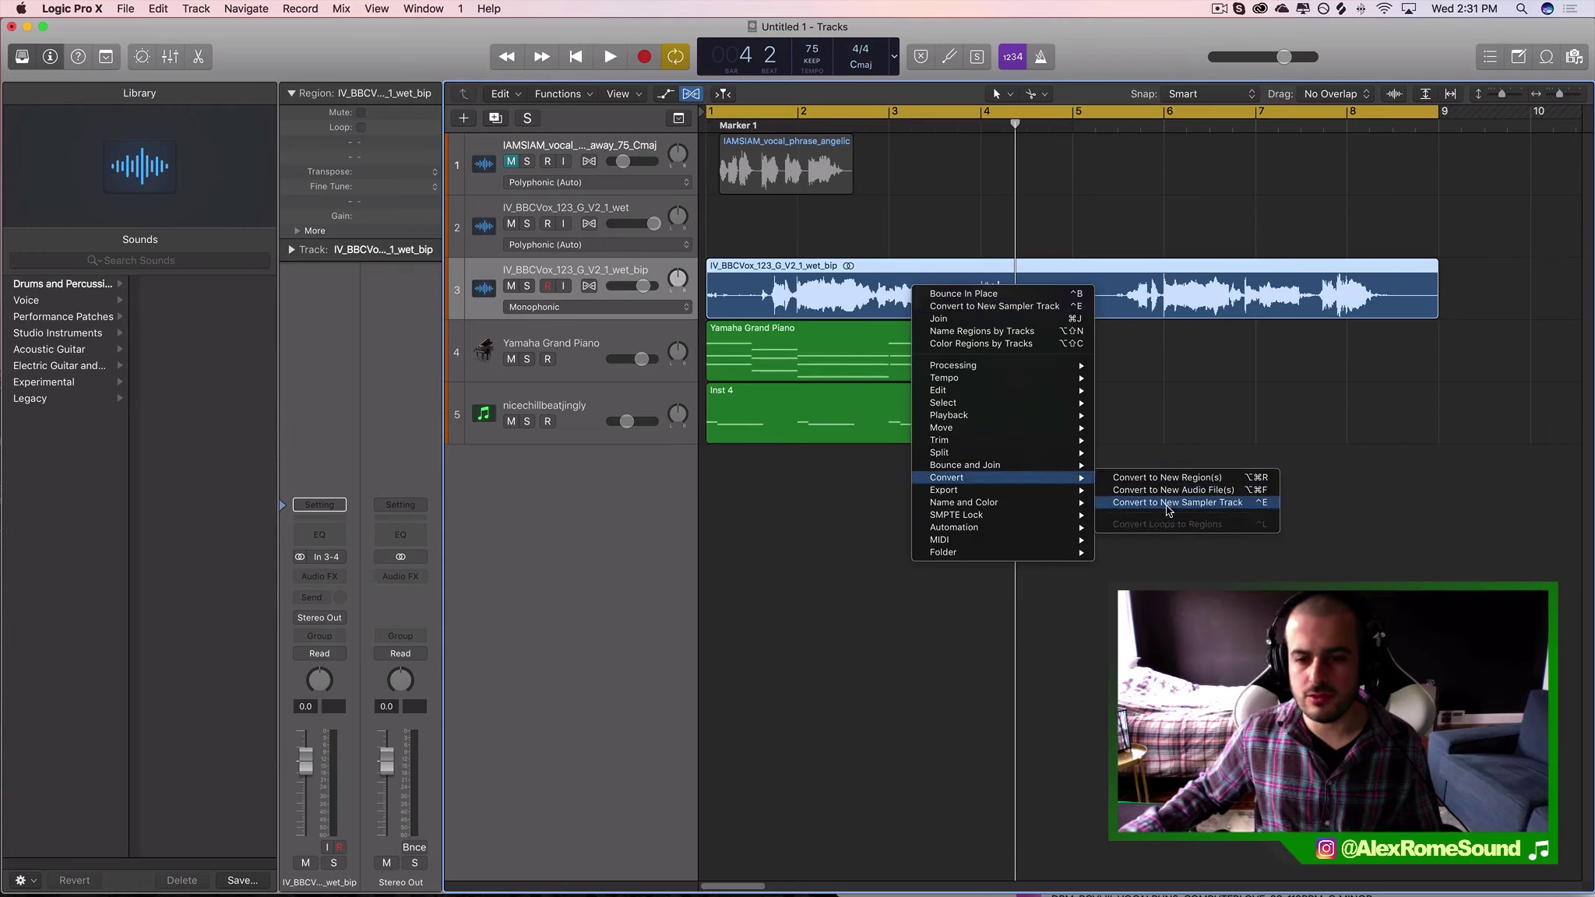
pyautogui.click(1187, 506)
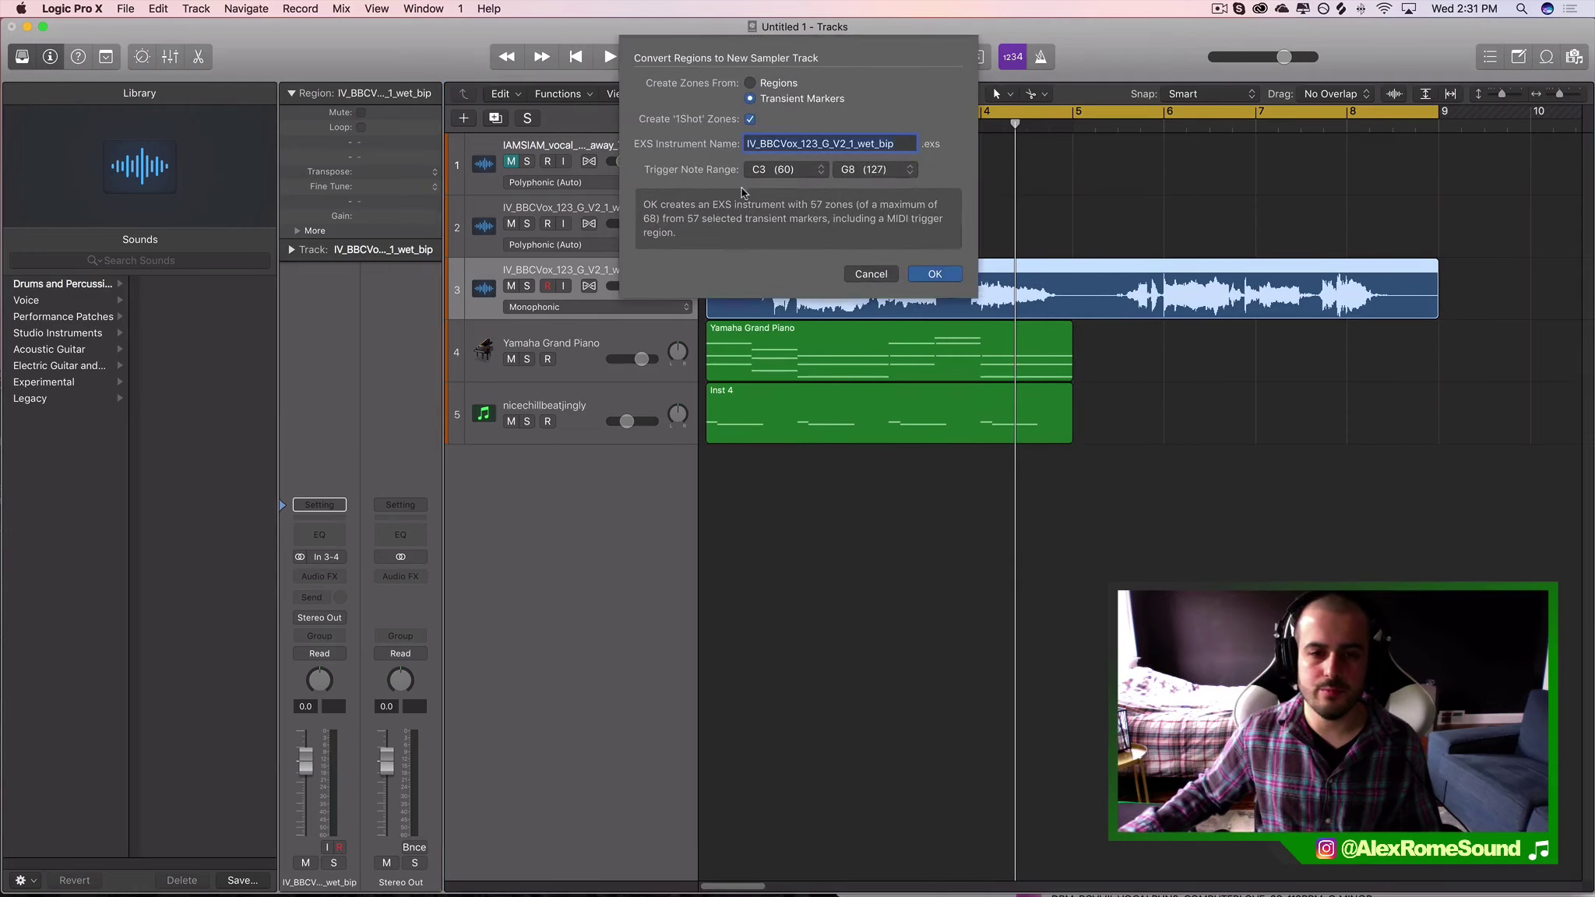
pyautogui.click(749, 83)
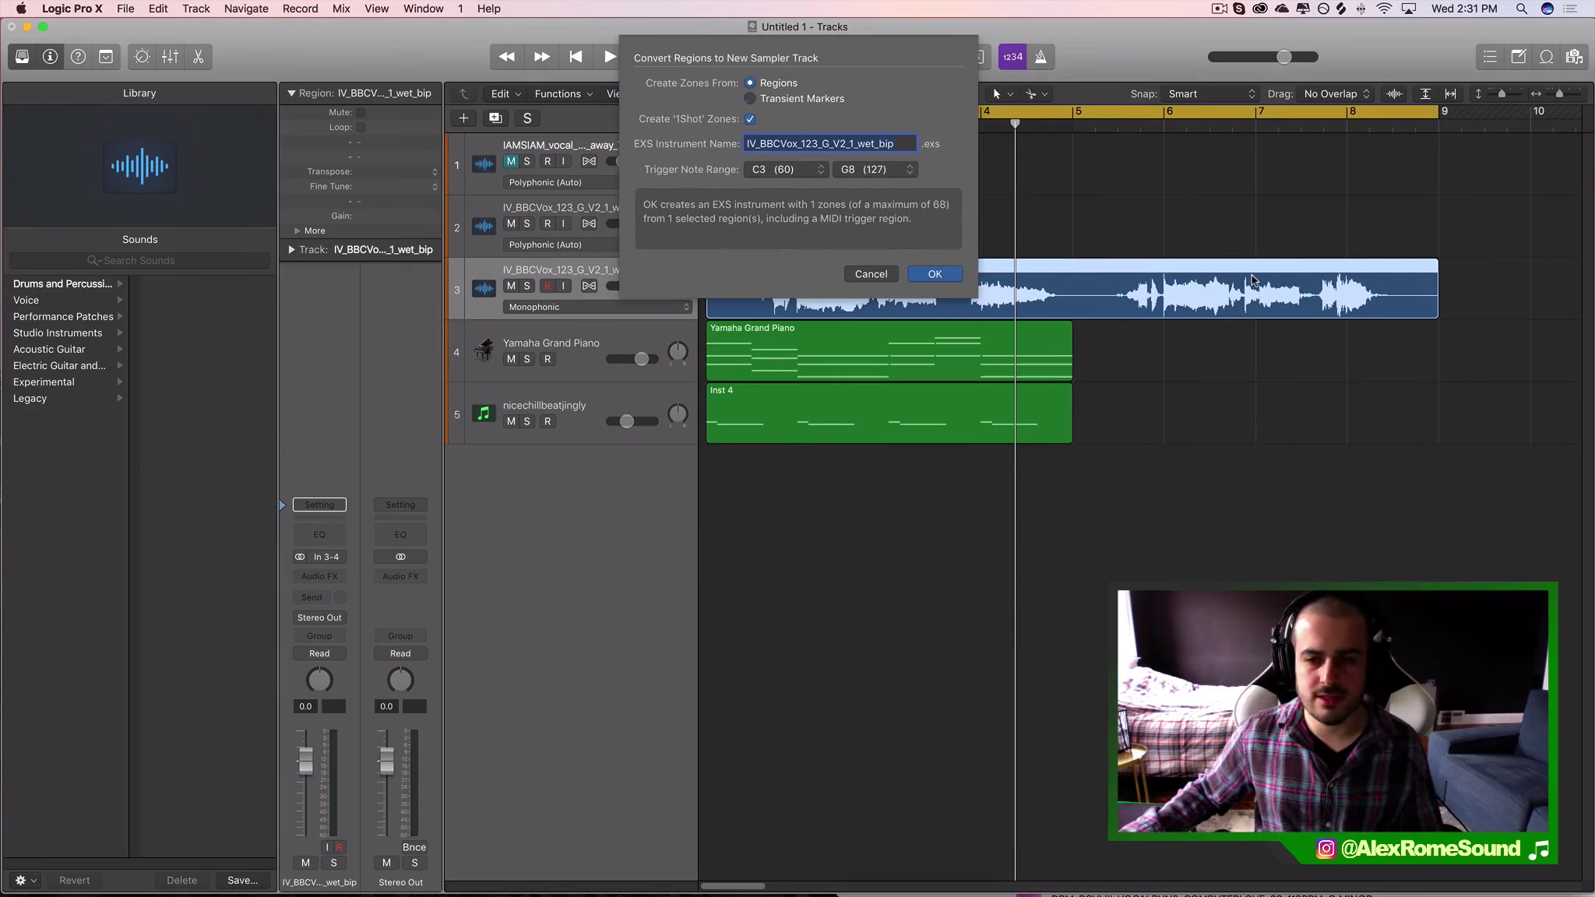
pyautogui.click(750, 98)
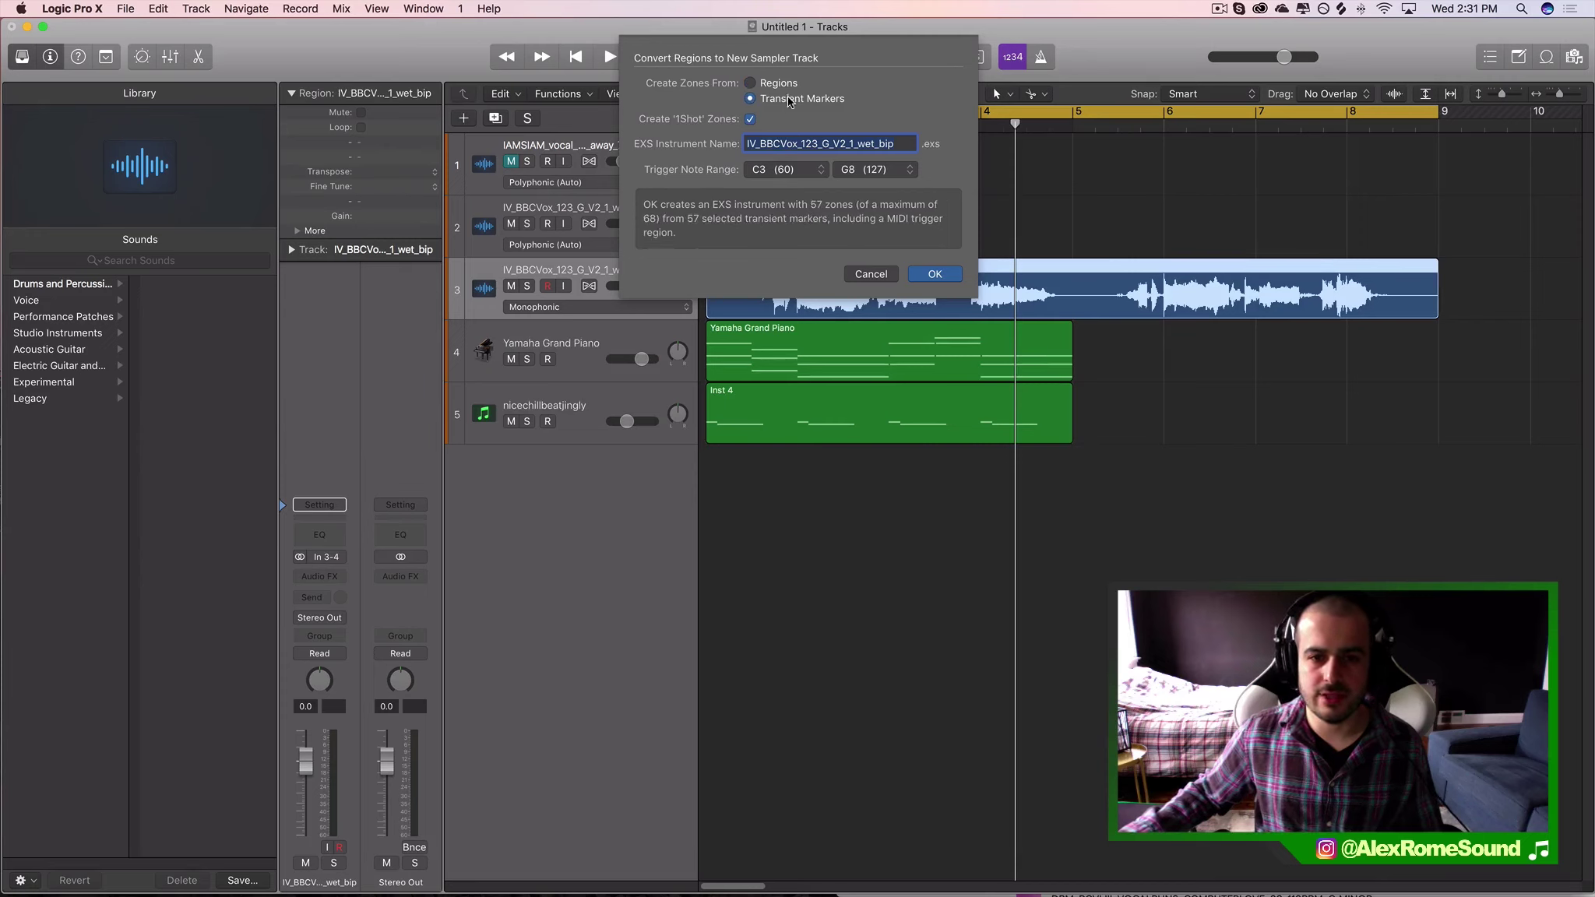
pyautogui.click(751, 120)
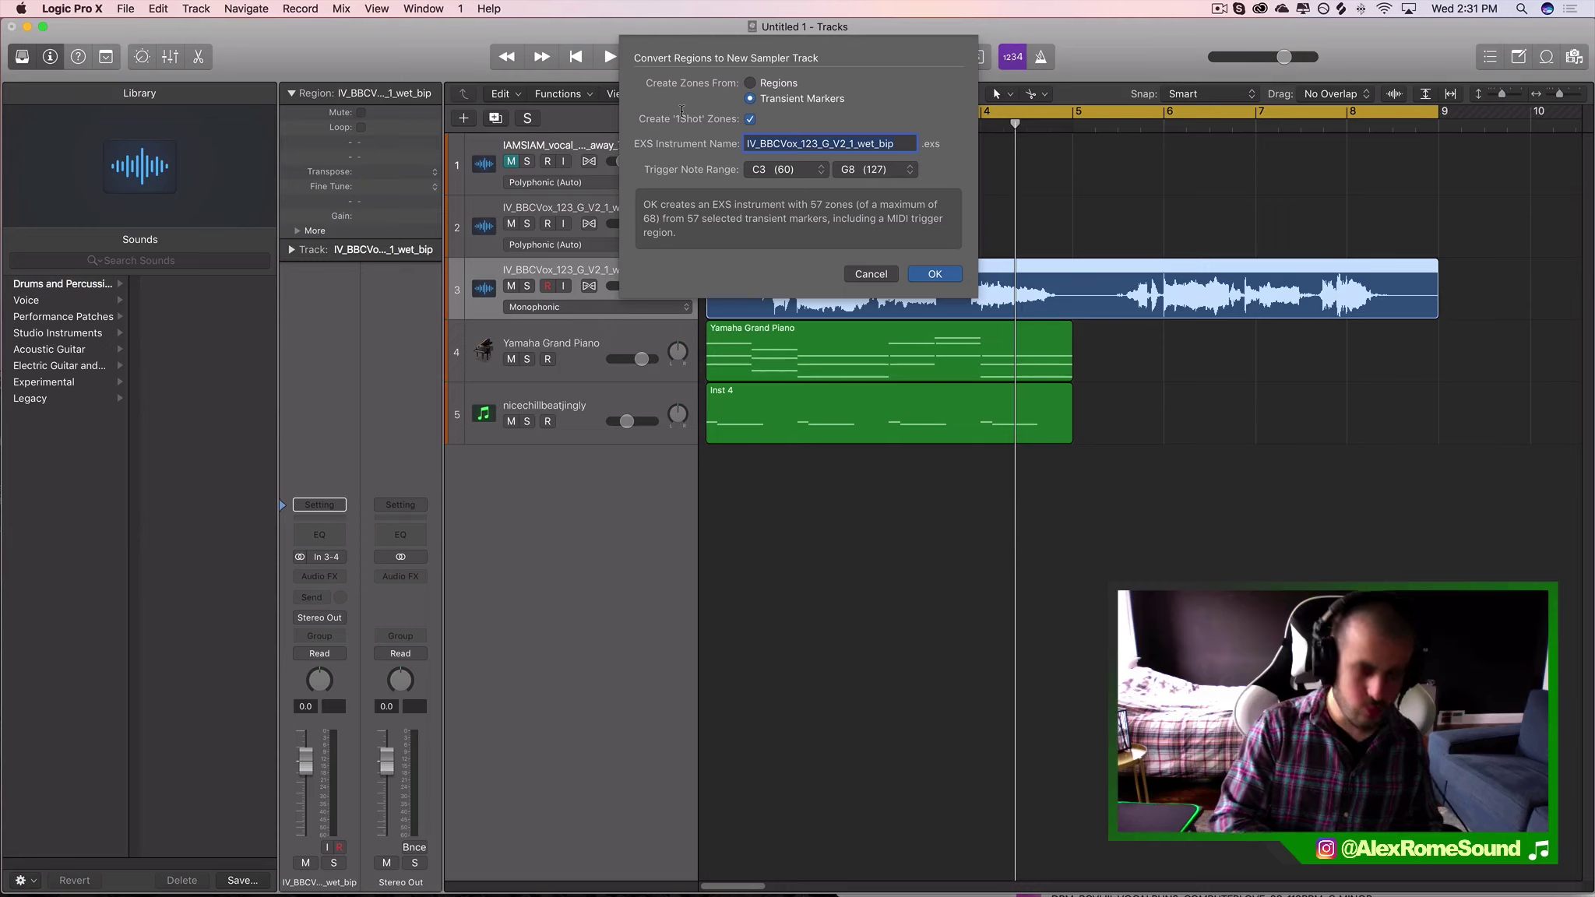
# - Name the EXS instrument idkrightnow, keep the trigger note range C3 to G8, and create the sampler track
pyautogui.press('BackSpace')
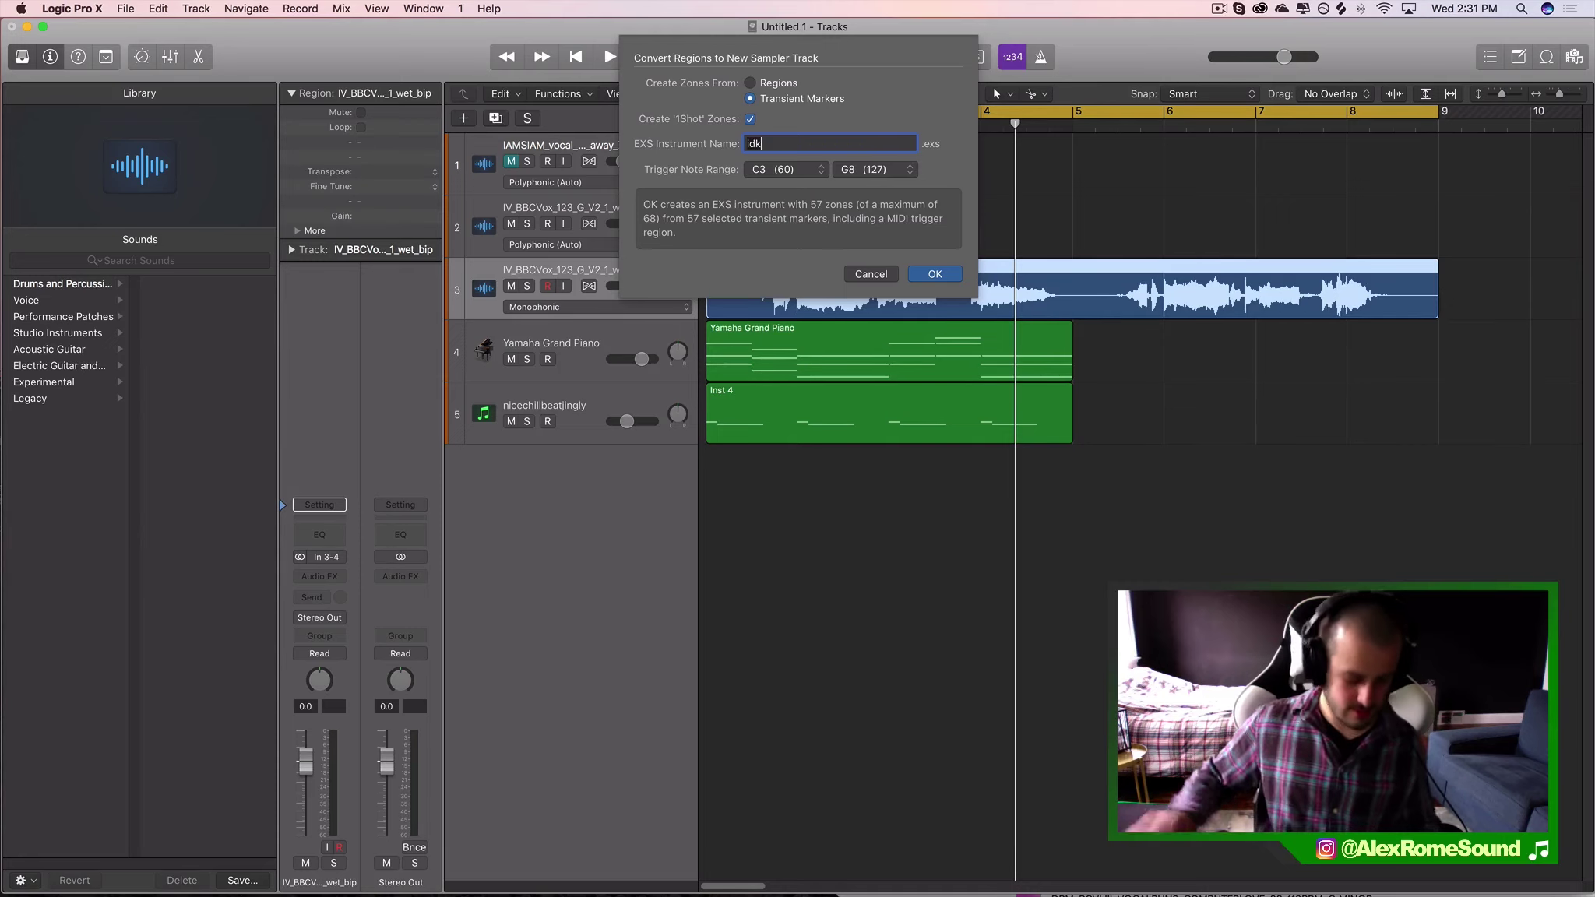
pyautogui.write('idkrightnow')
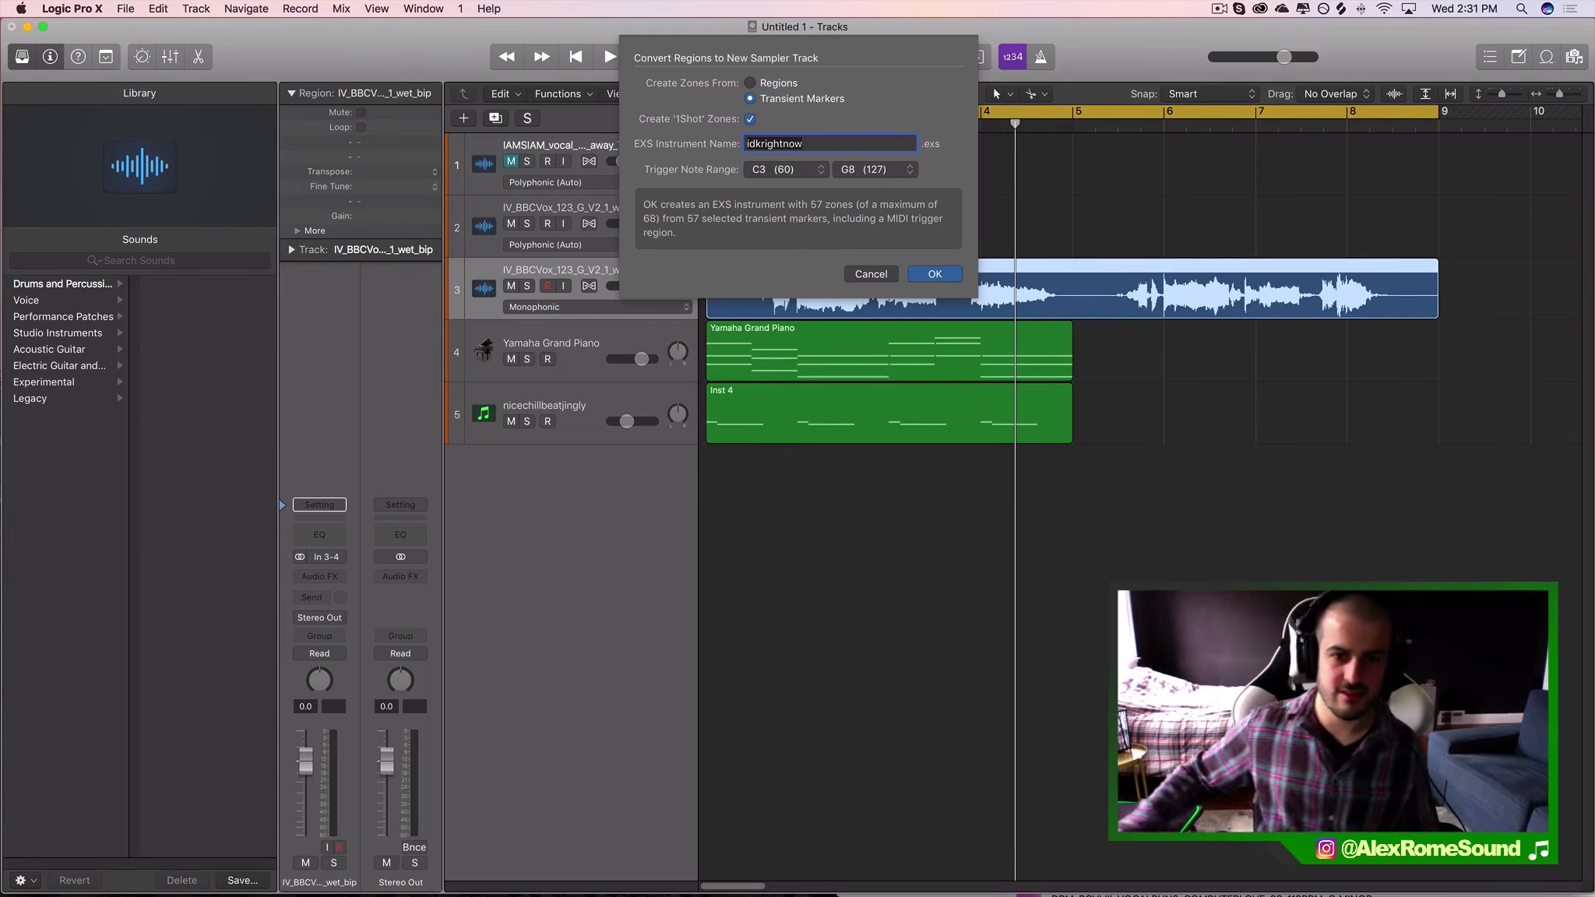
pyautogui.click(769, 170)
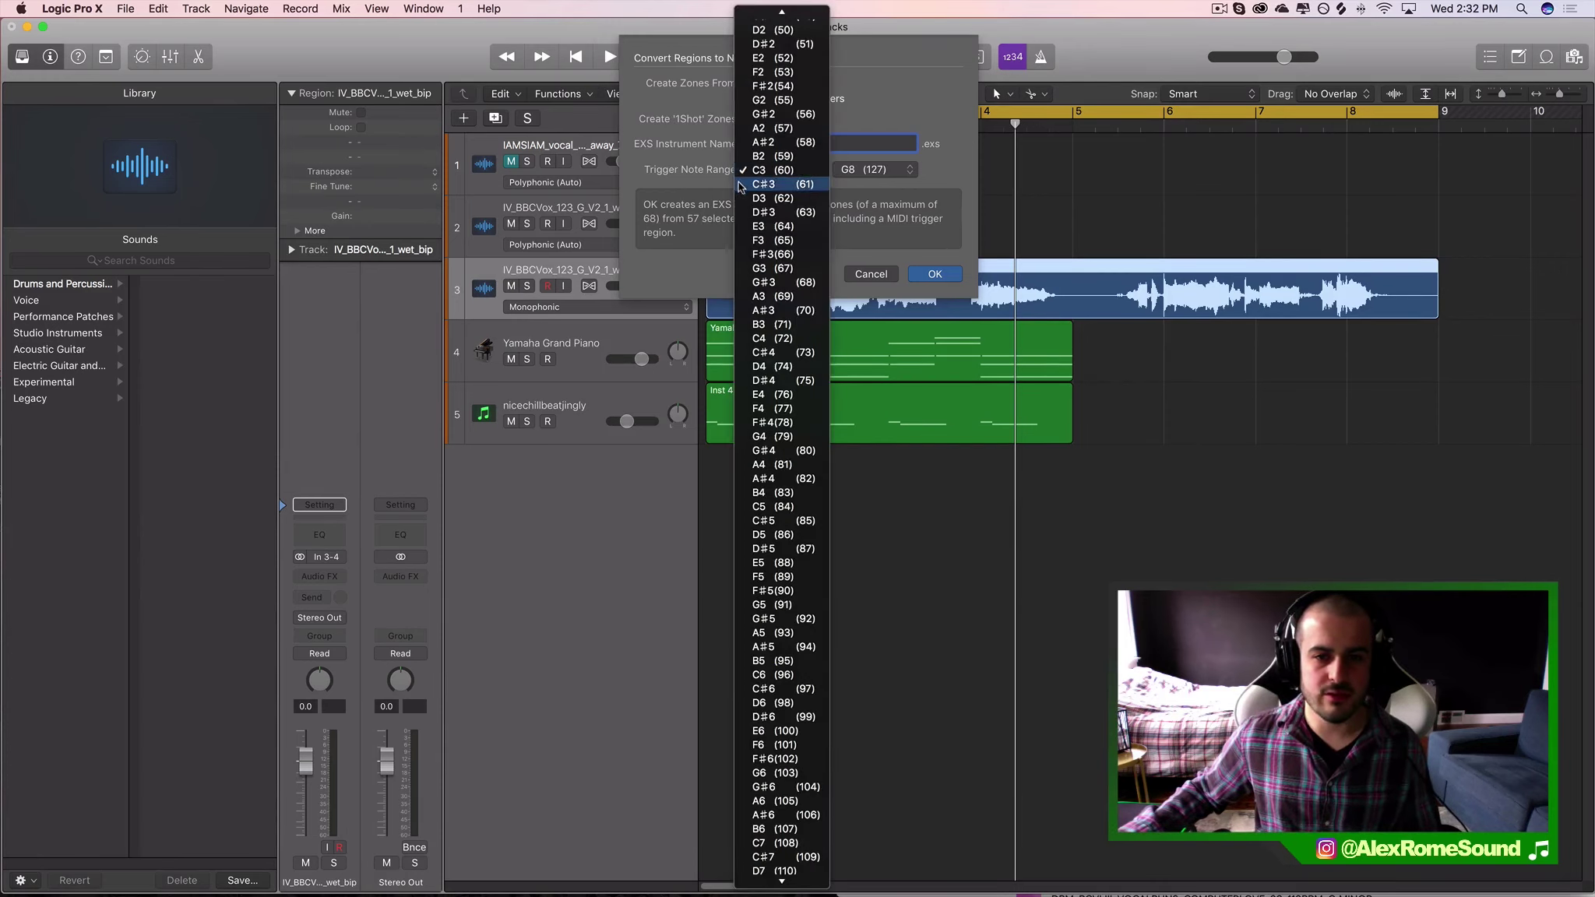
pyautogui.scroll(10, 775, 195)
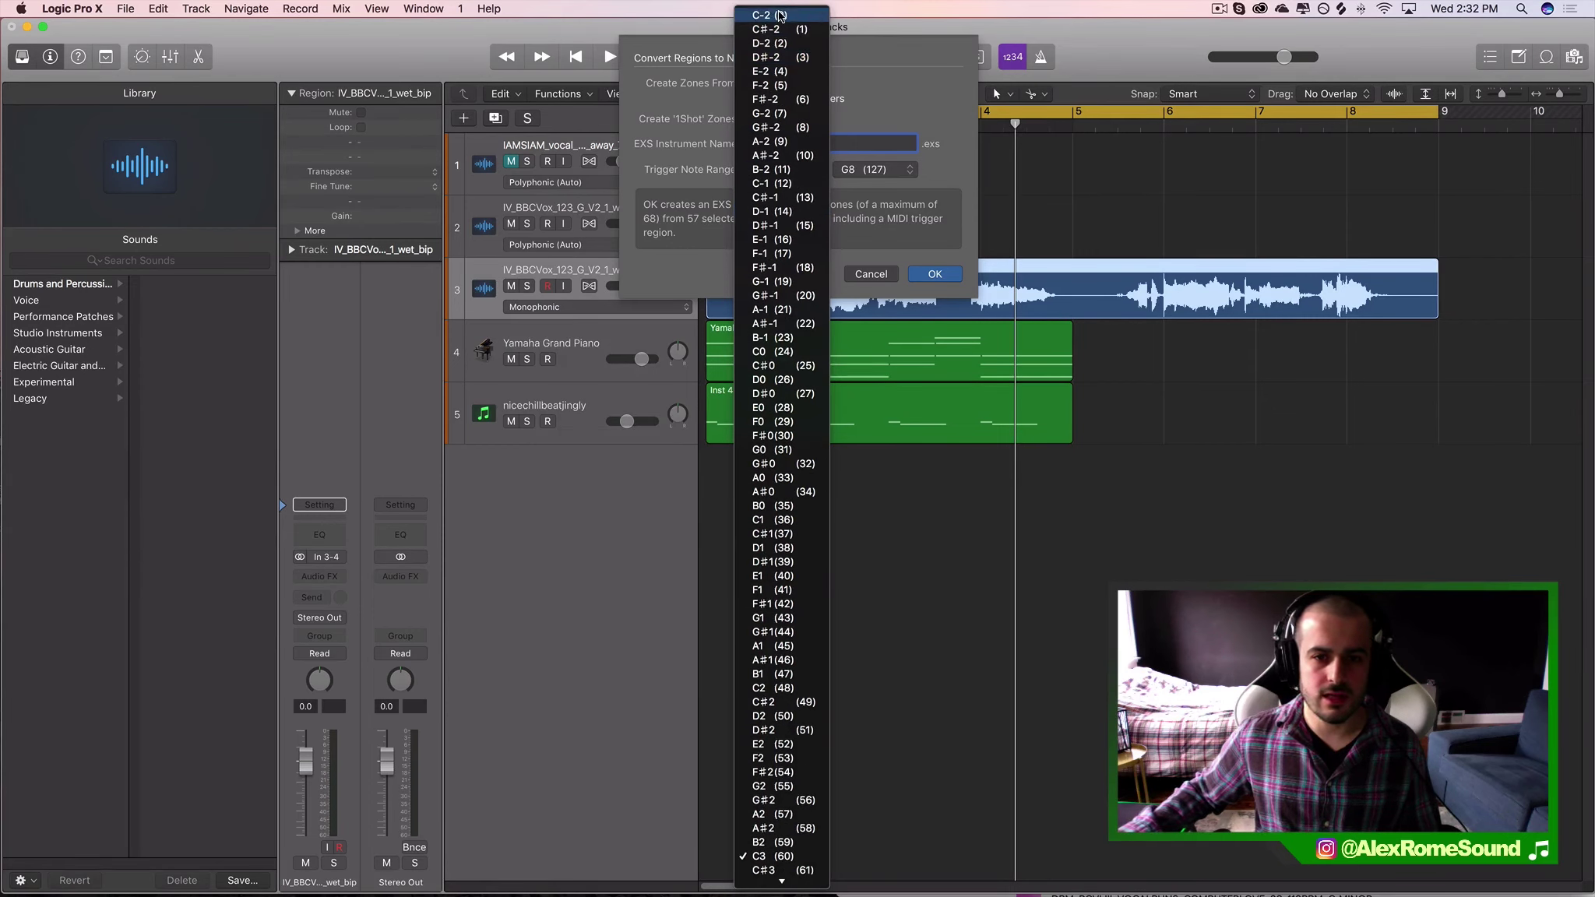
pyautogui.click(679, 163)
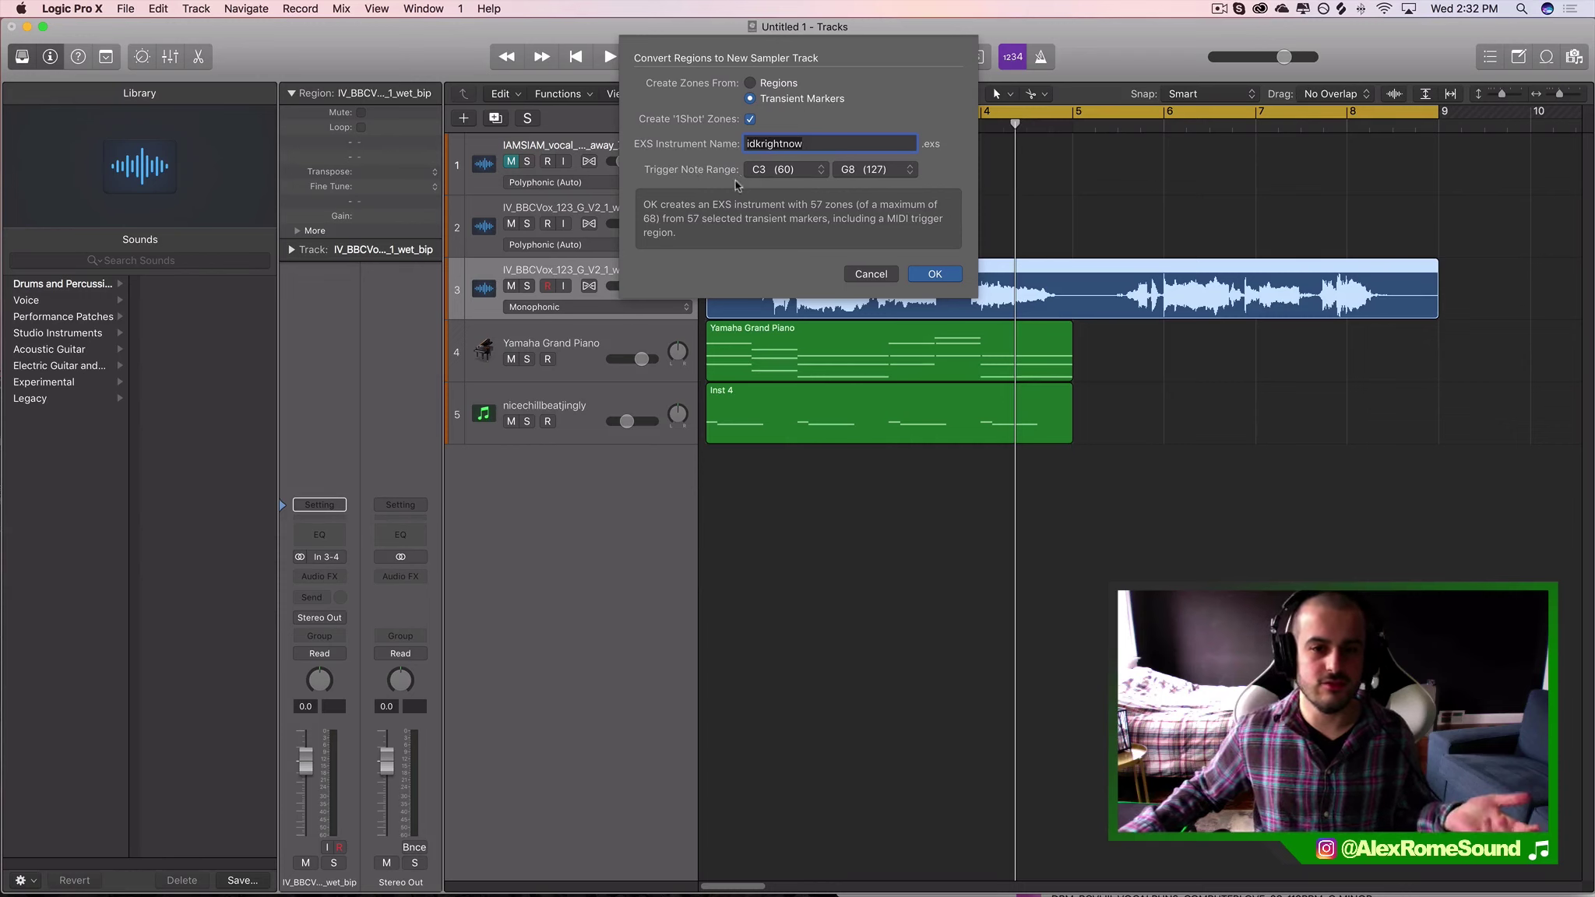
pyautogui.click(789, 171)
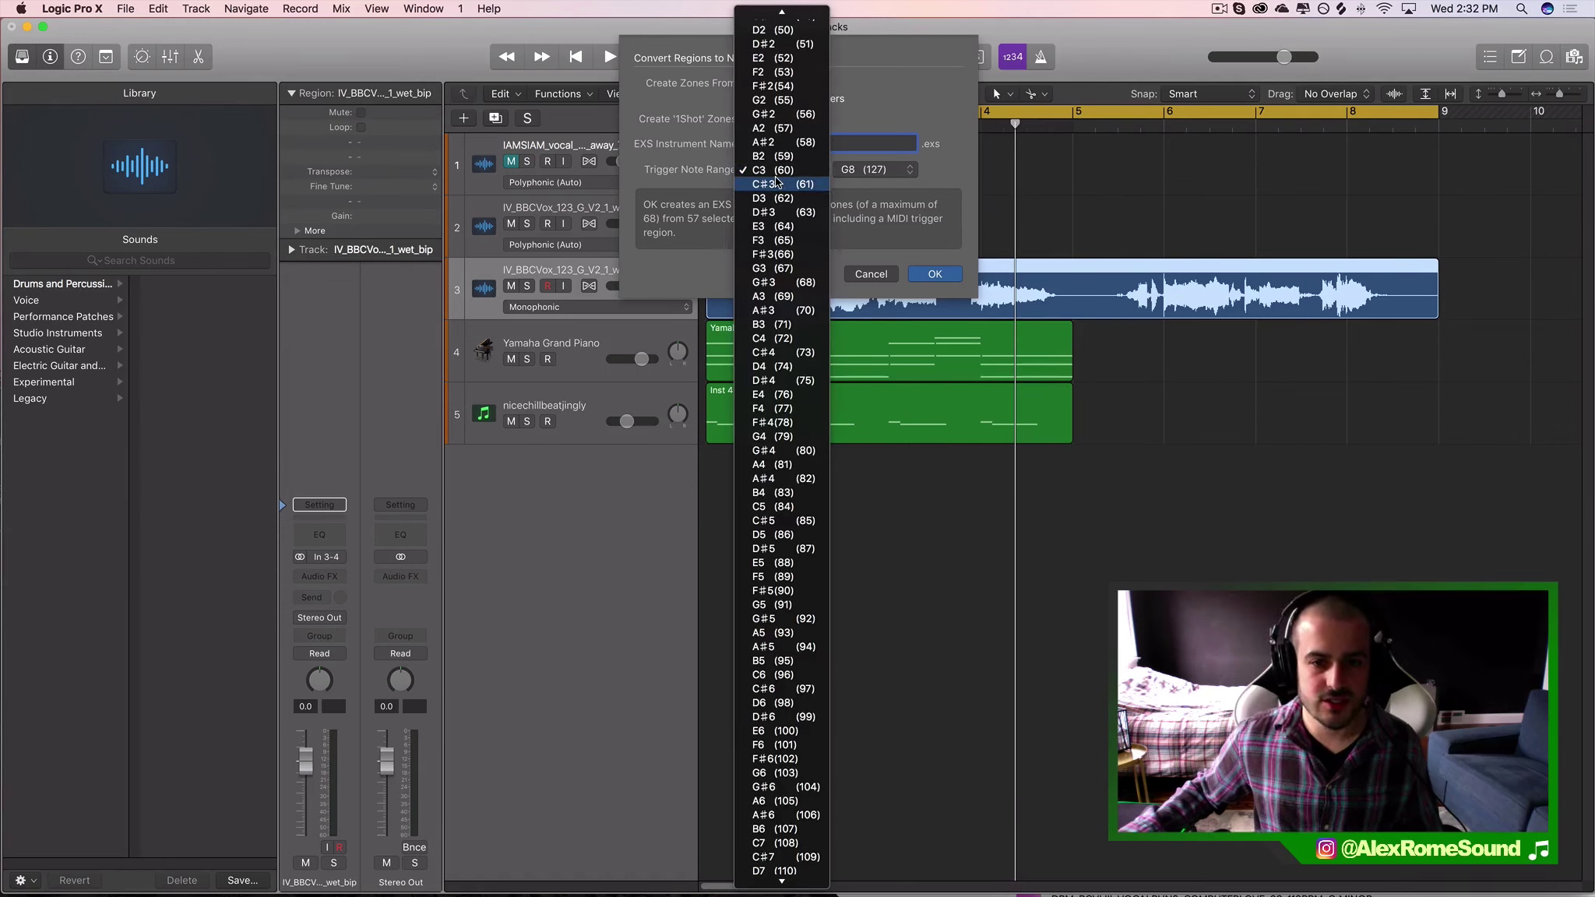
pyautogui.click(773, 171)
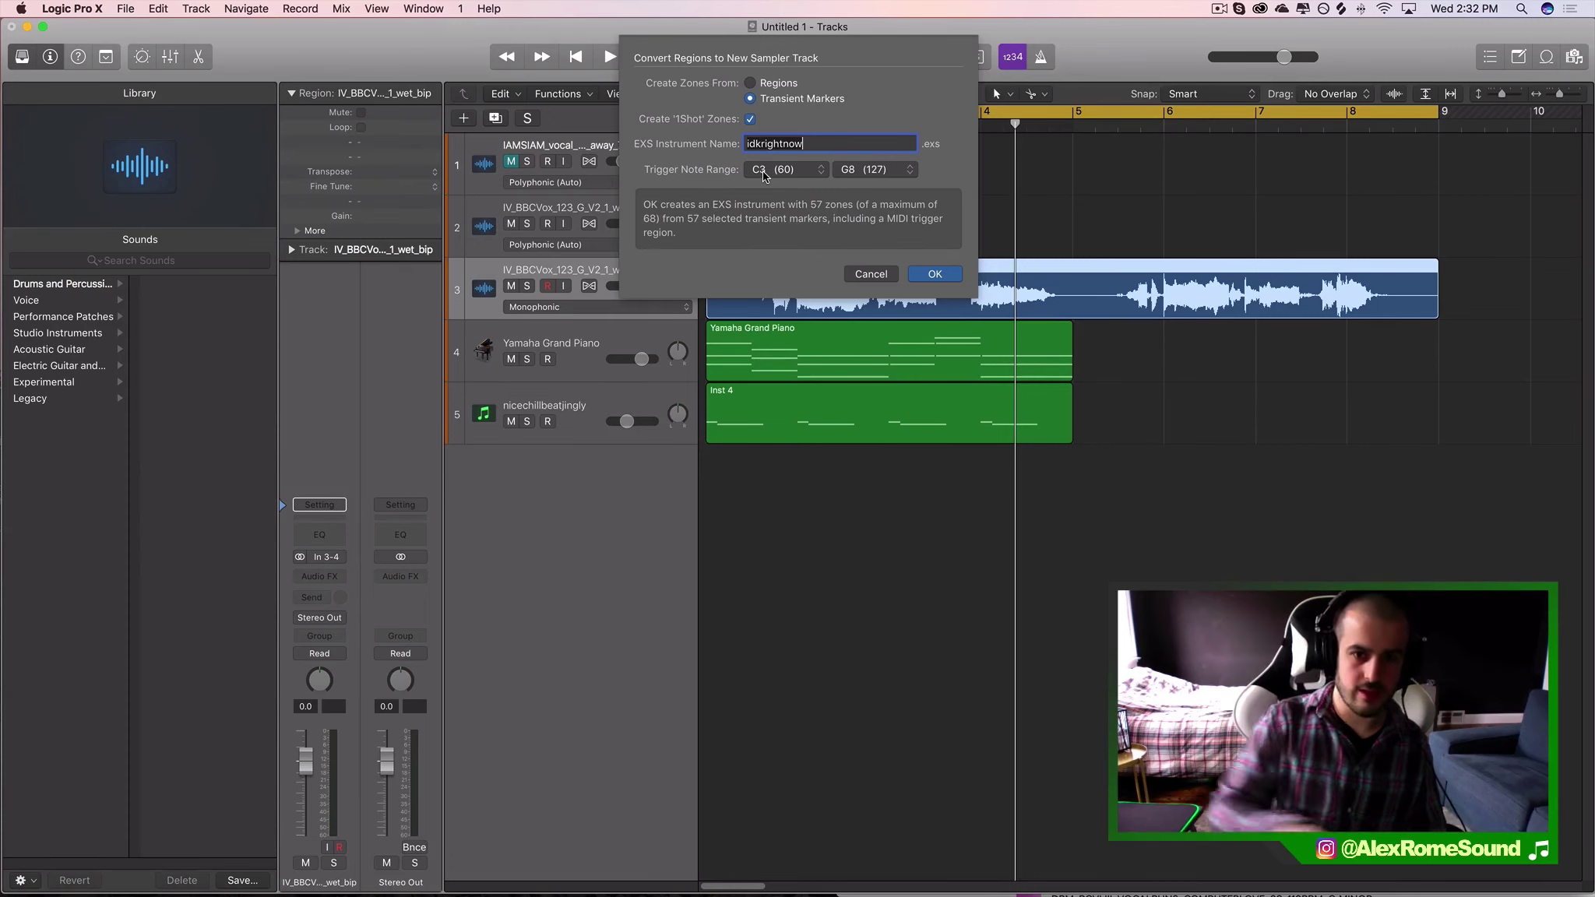
pyautogui.click(939, 273)
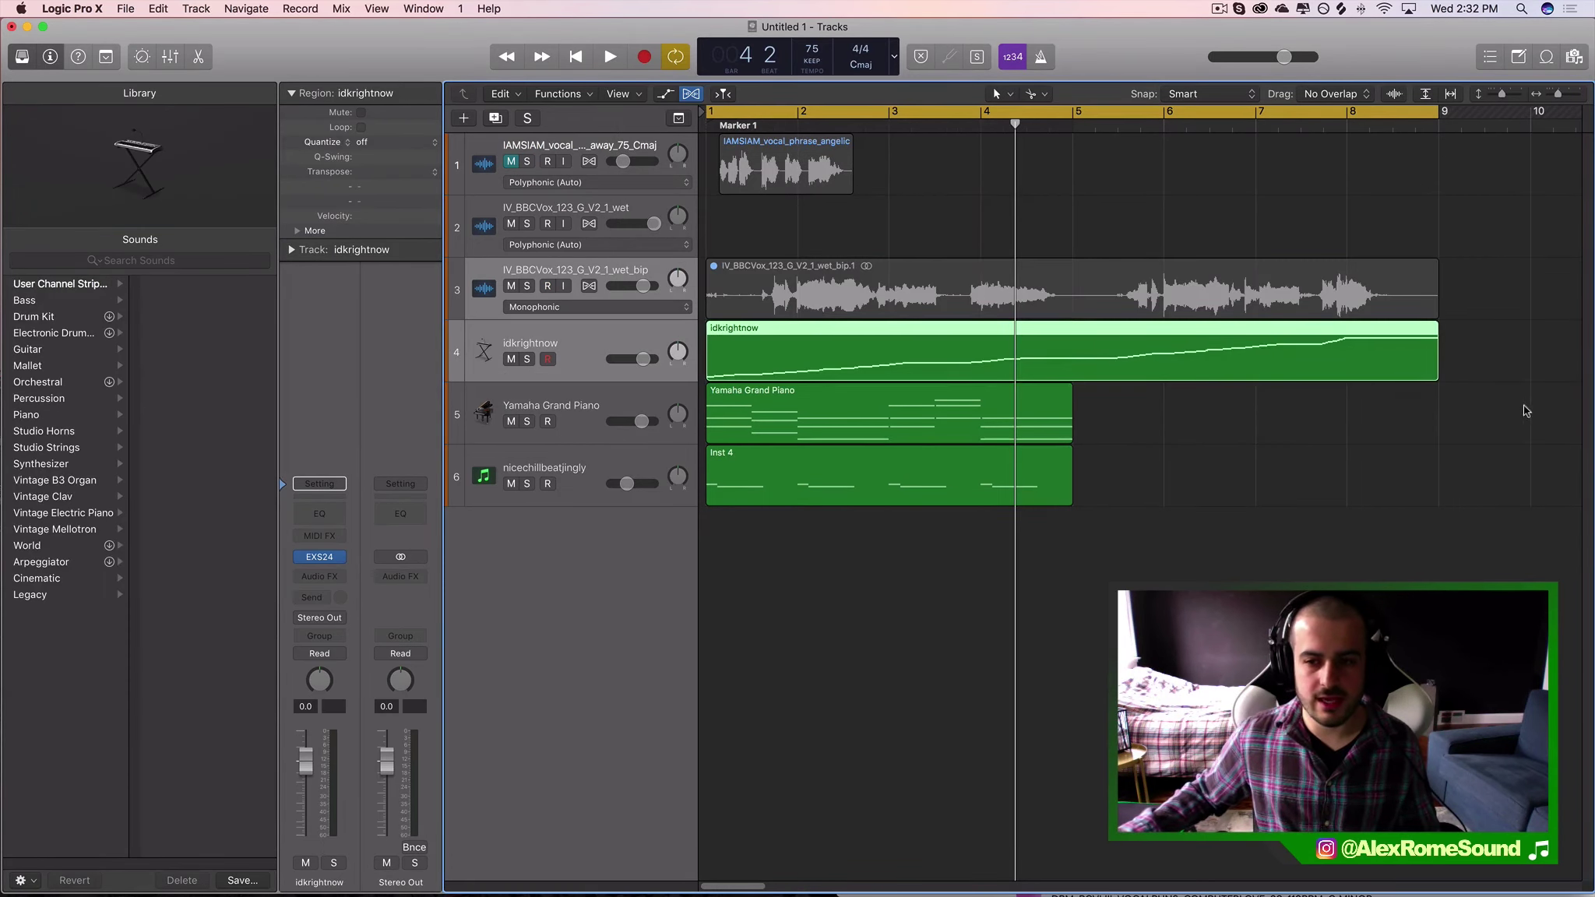
# - Open the idkrightnow region in the Piano Roll and enlarge the editor to inspect its slice notes
pyautogui.doubleClick(1067, 352)
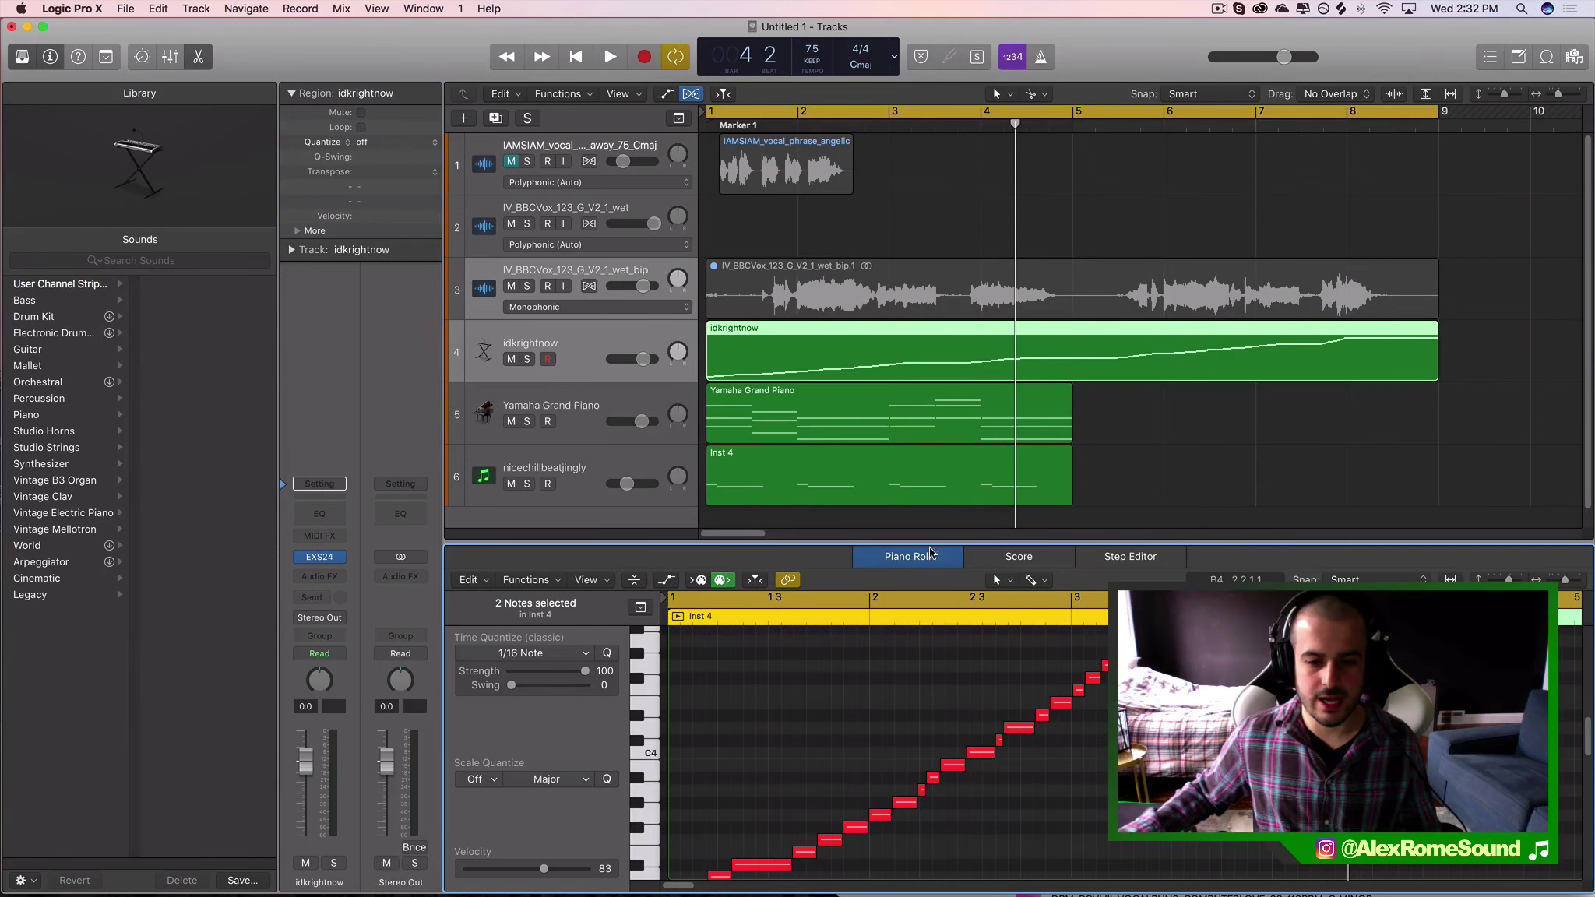
pyautogui.moveTo(929, 542); pyautogui.dragTo(883, 233)
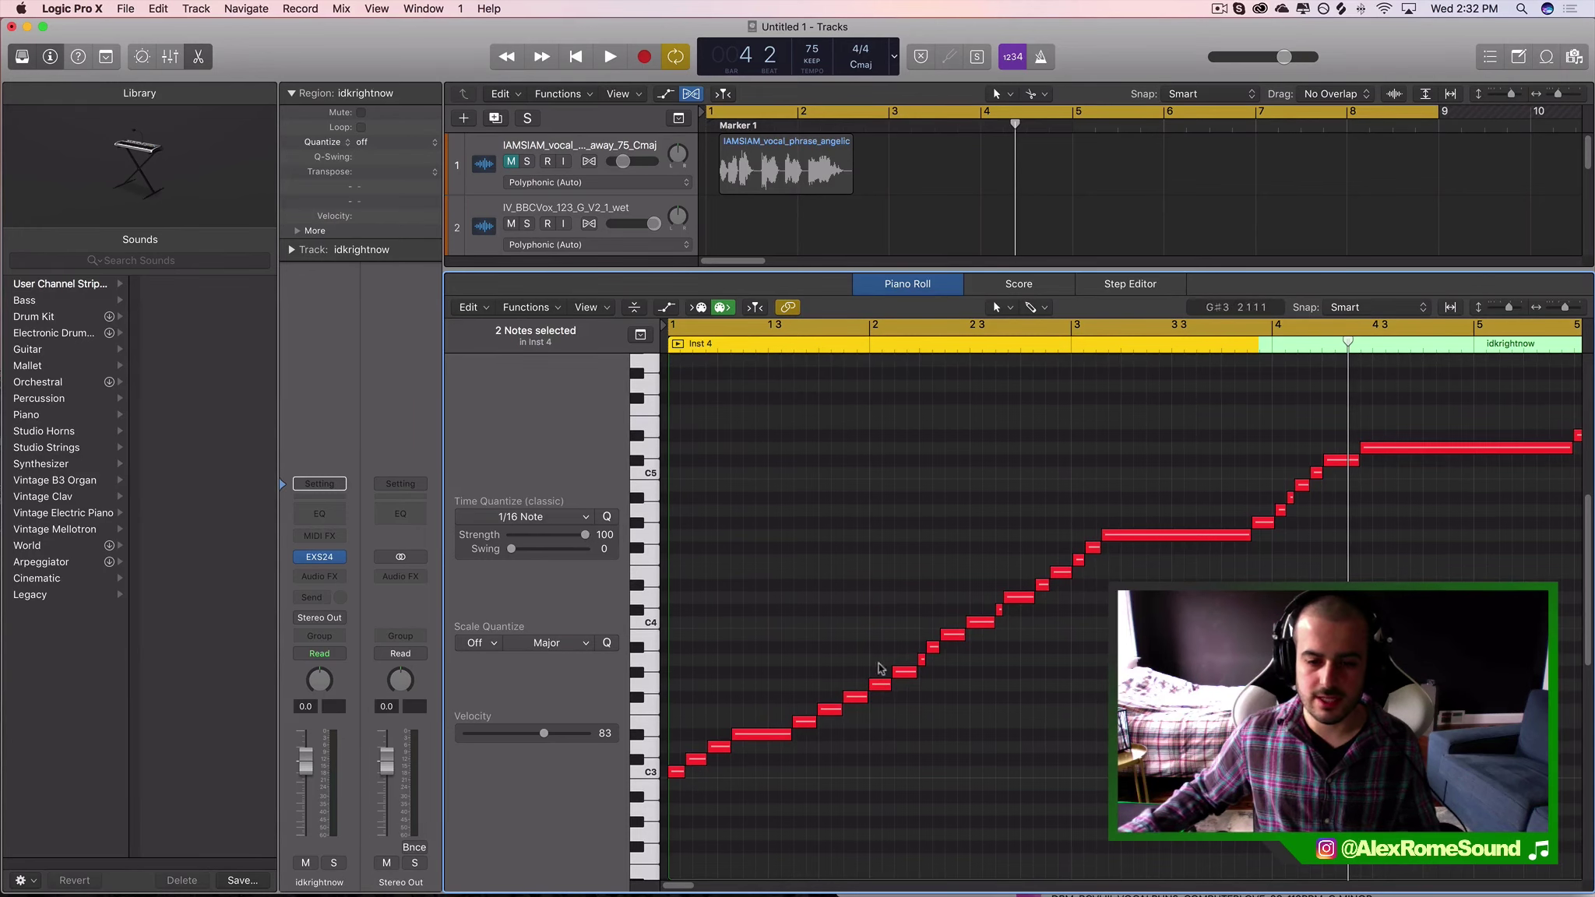
pyautogui.scroll(-2, 978, 180)
pyautogui.scroll(-2, 977, 181)
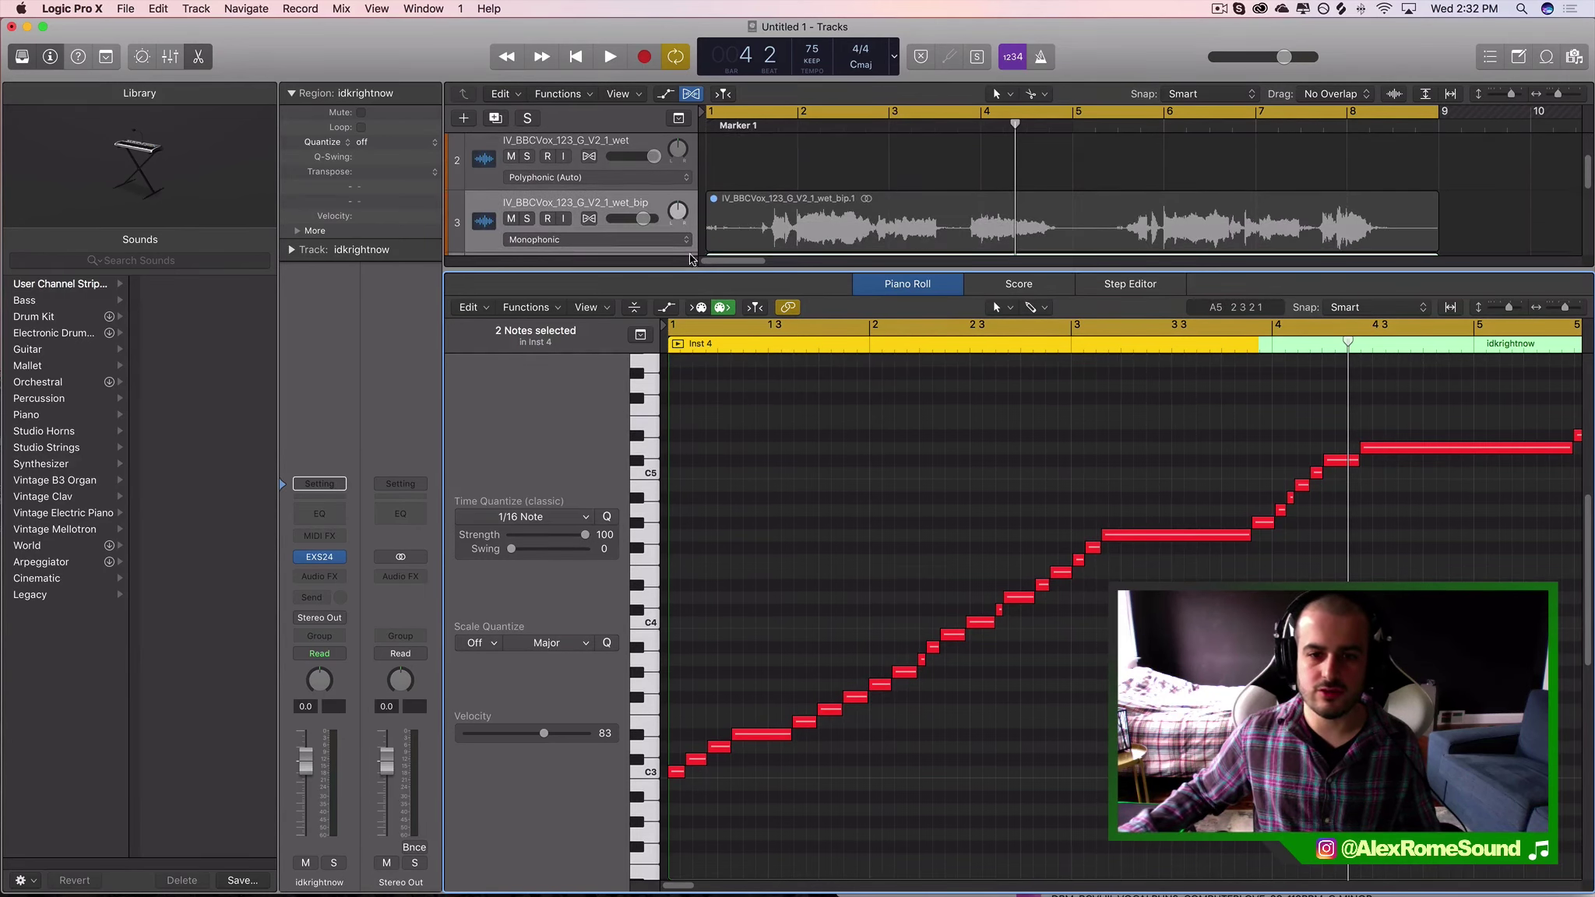
# - Examine the bounced vocal's waveform close up, then reselect the idkrightnow region and audition its slices against the notes
pyautogui.click(818, 218)
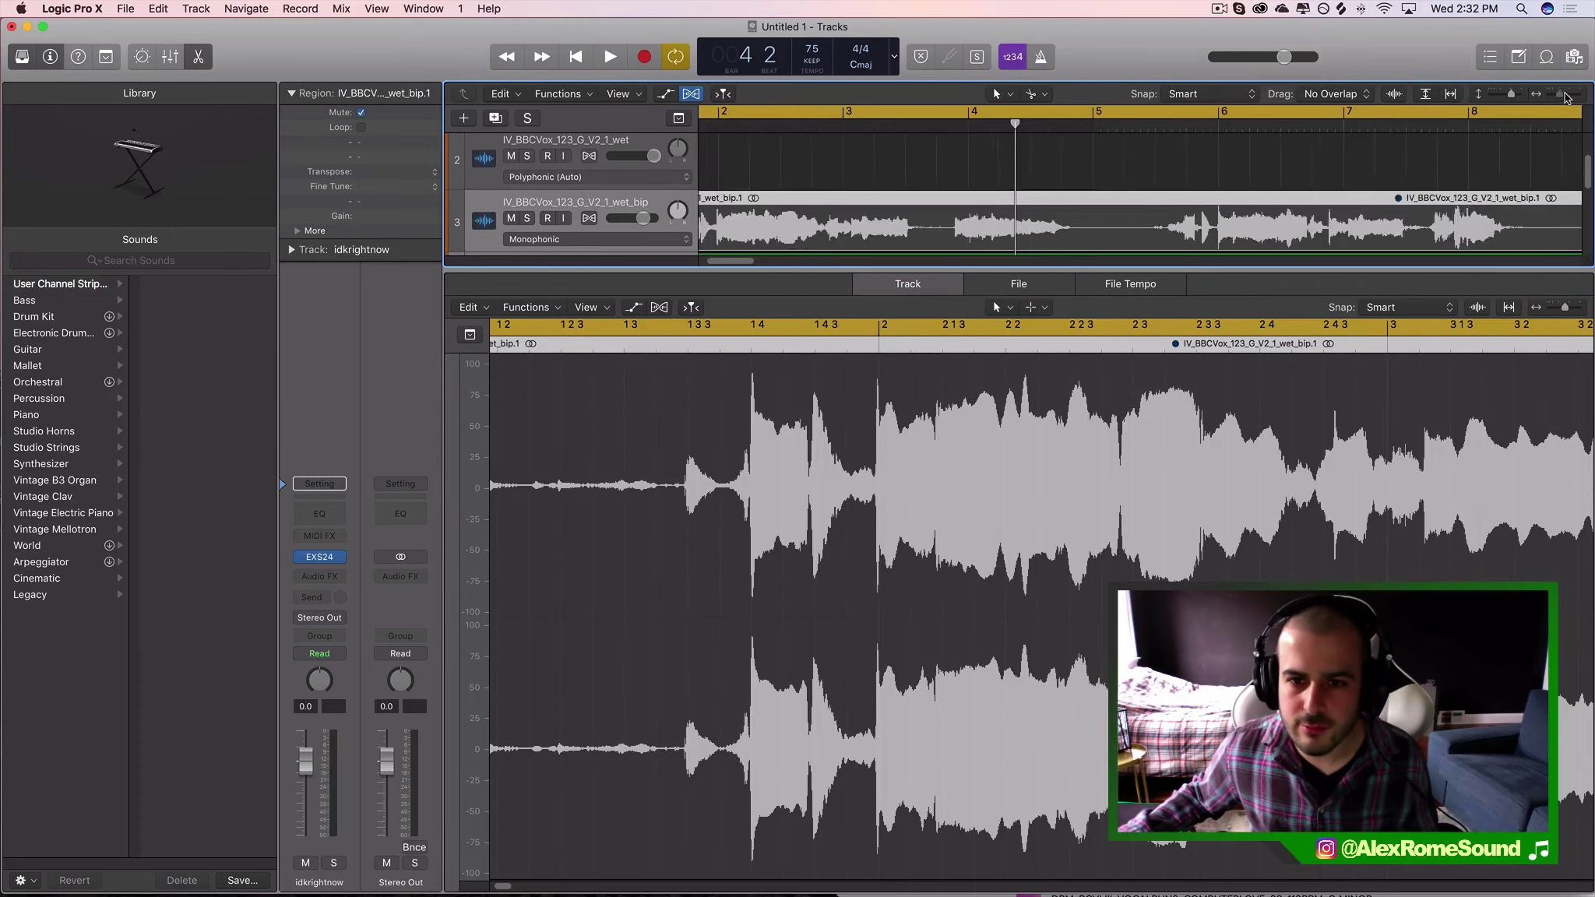
pyautogui.press('super+Right')
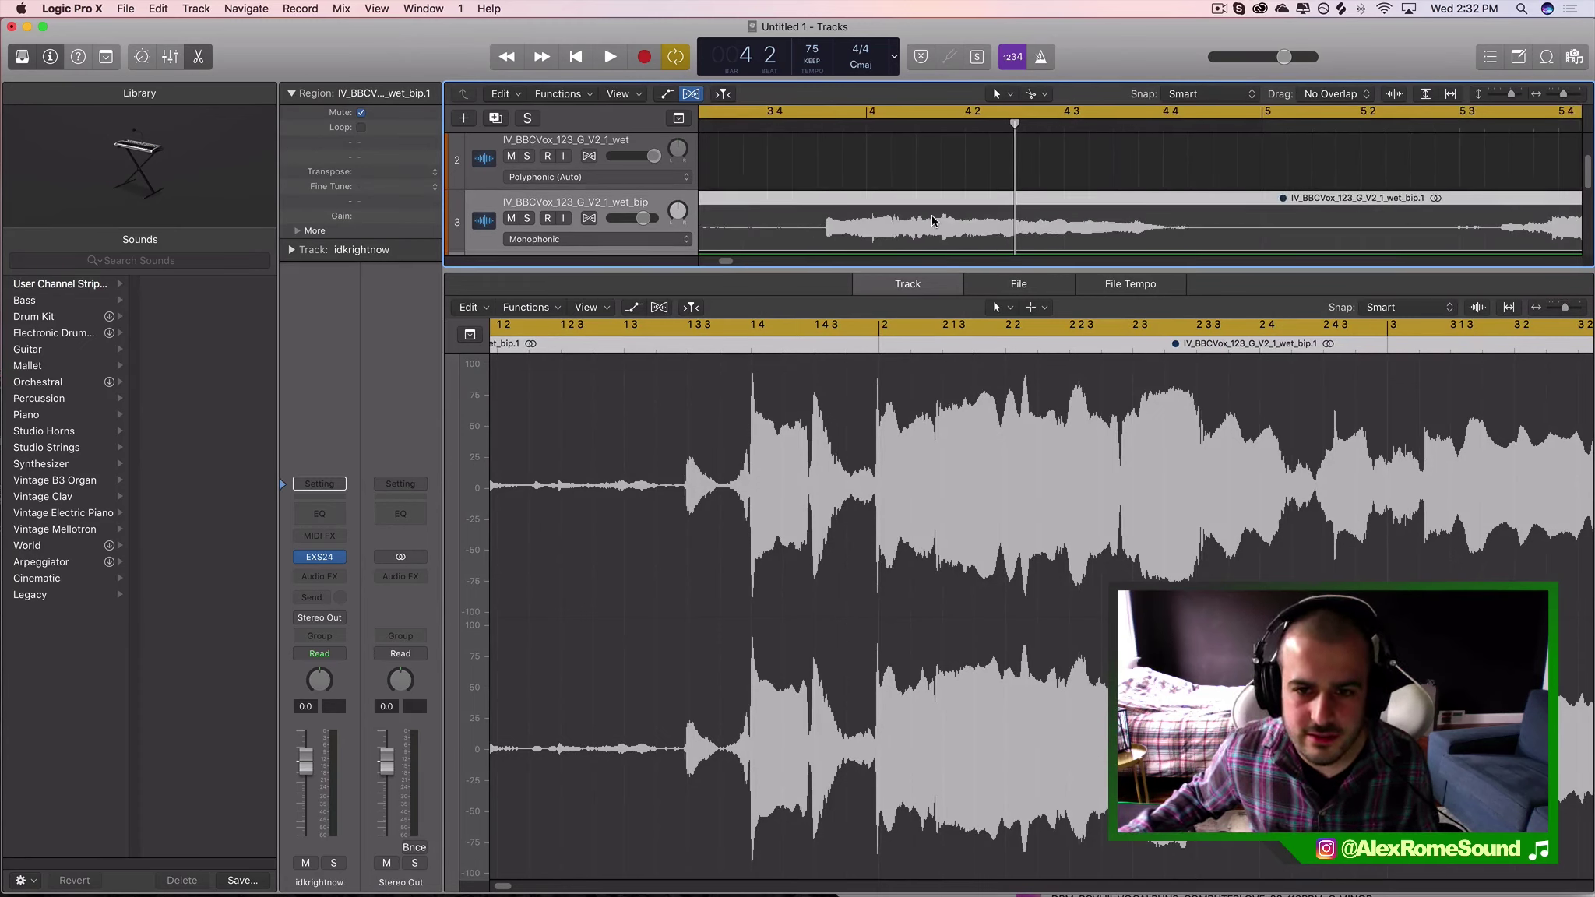
pyautogui.scroll(-3, 944, 219)
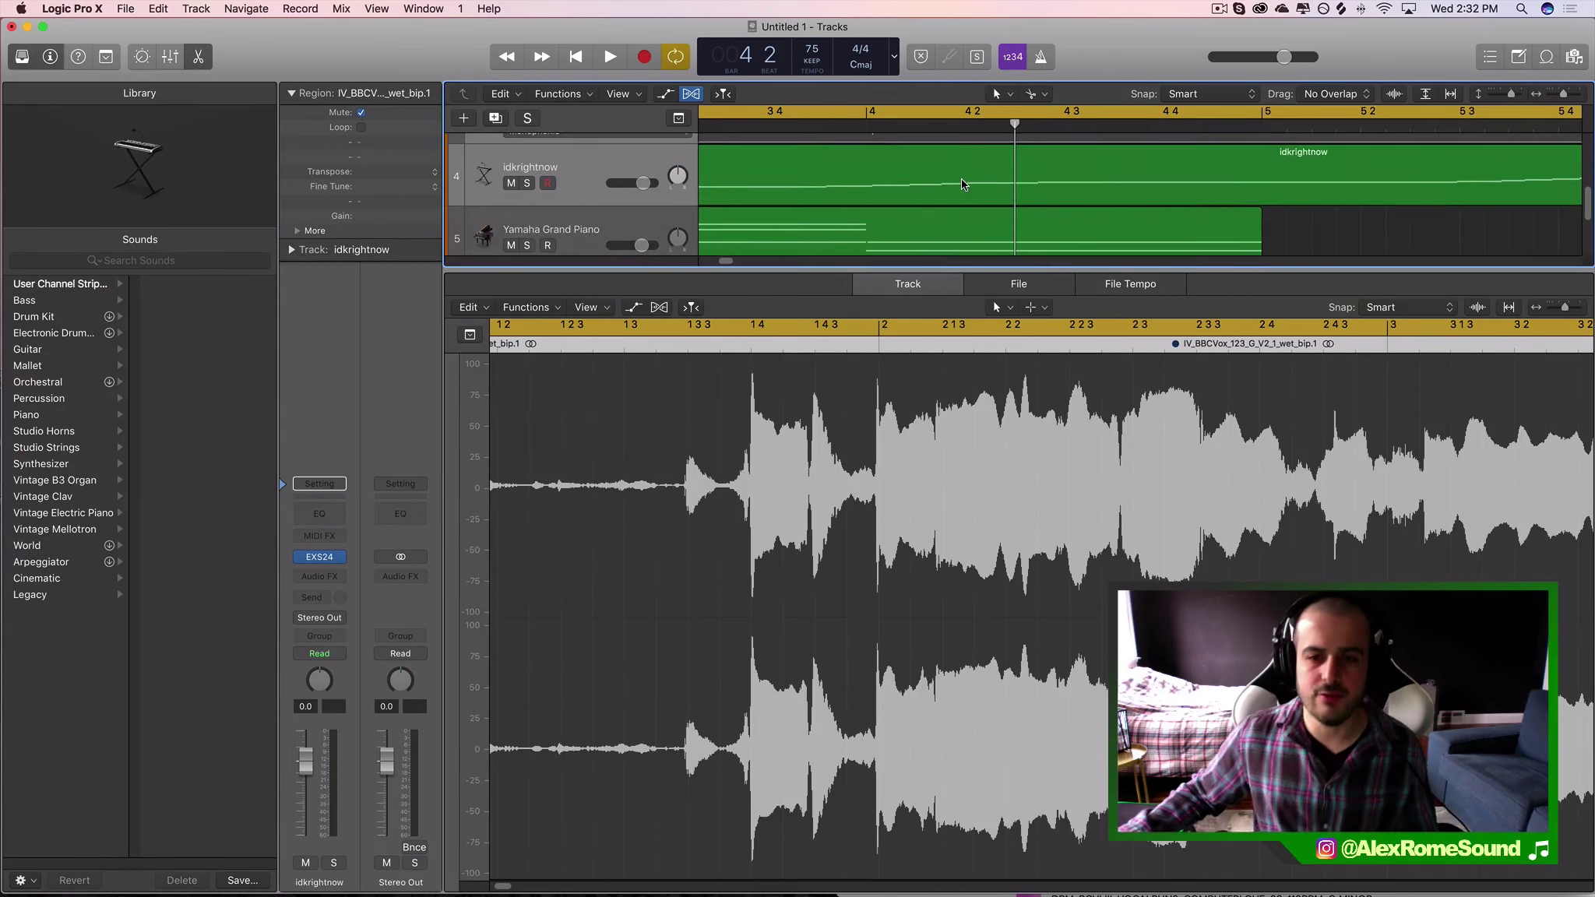
pyautogui.click(966, 181)
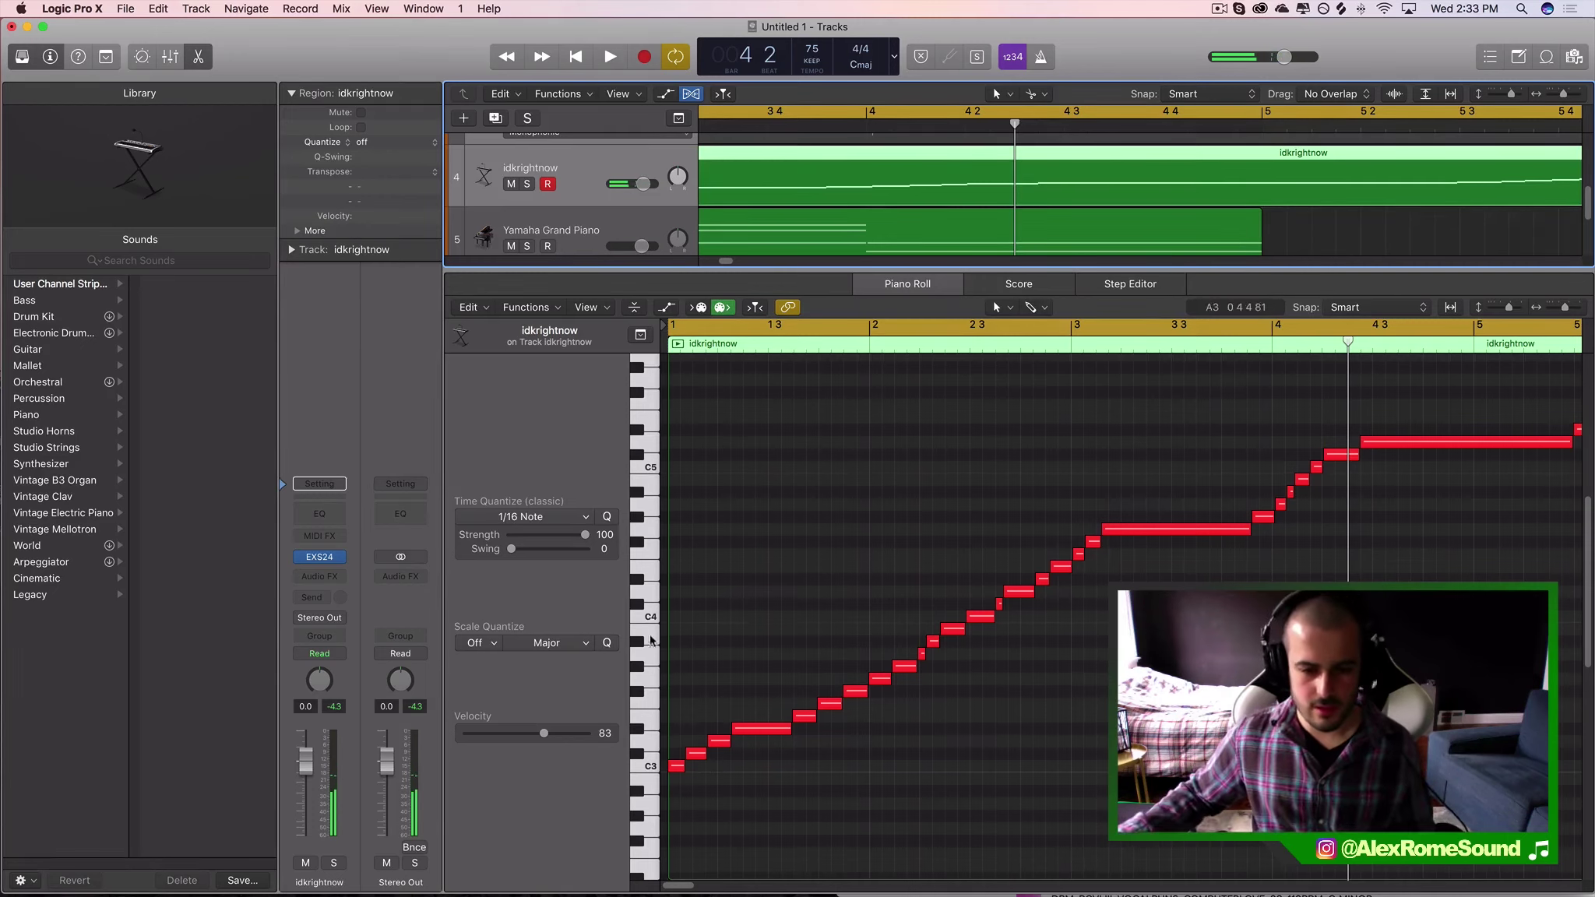
pyautogui.click(1077, 636)
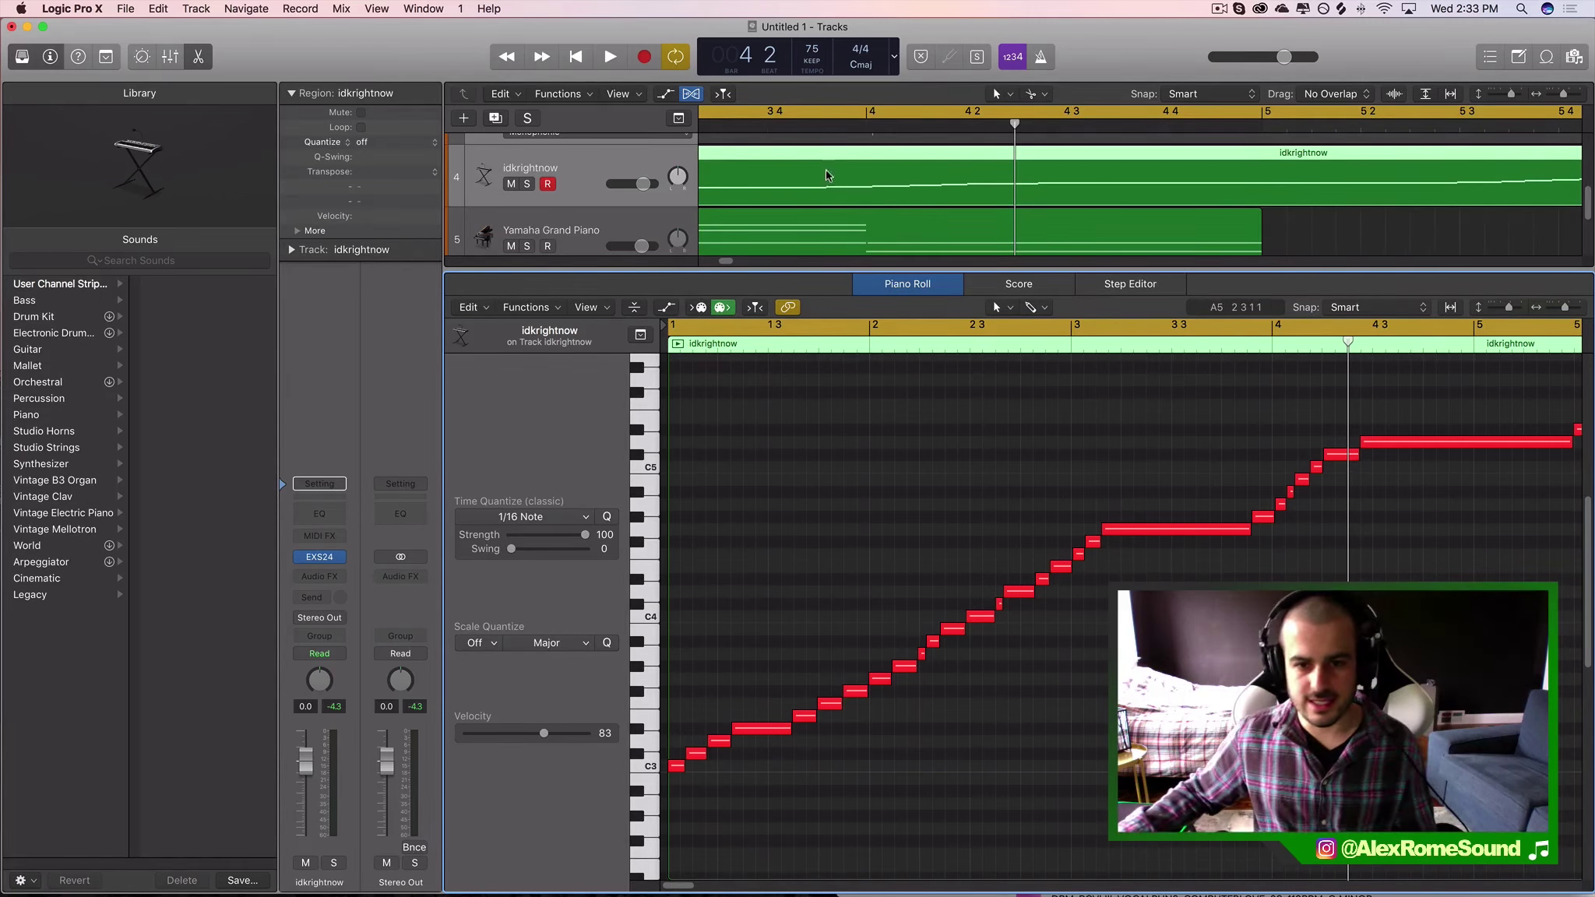
# - Close the Piano Roll editor, mute the idkrightnow sampler track and leave that track selected
pyautogui.moveTo(811, 272); pyautogui.dragTo(468, 872)
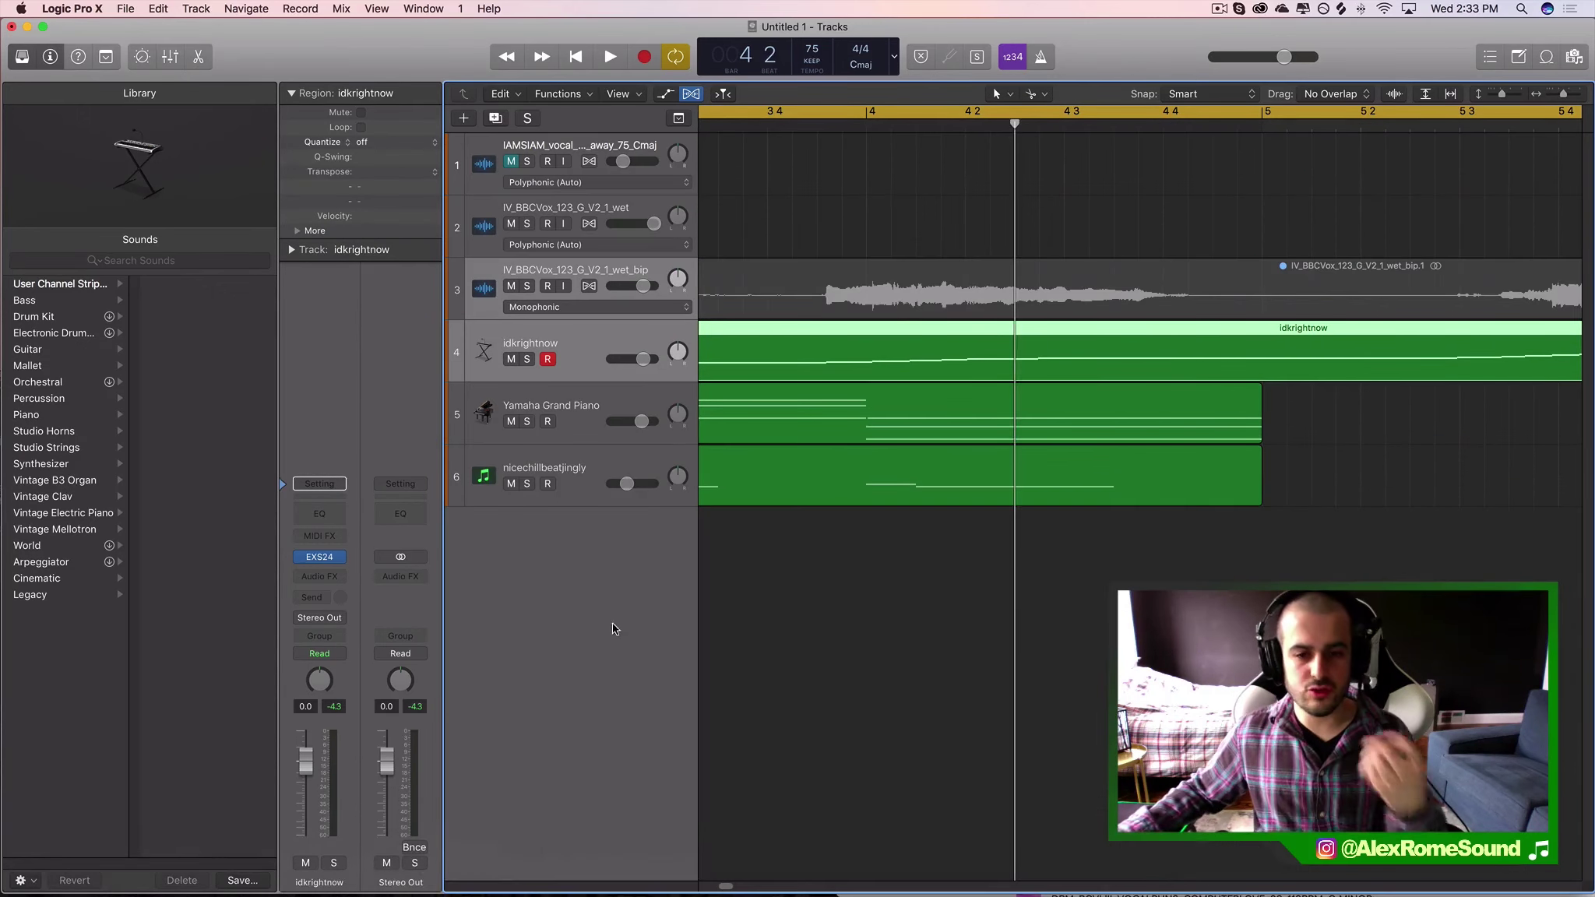
pyautogui.moveTo(1561, 97); pyautogui.dragTo(1558, 110)
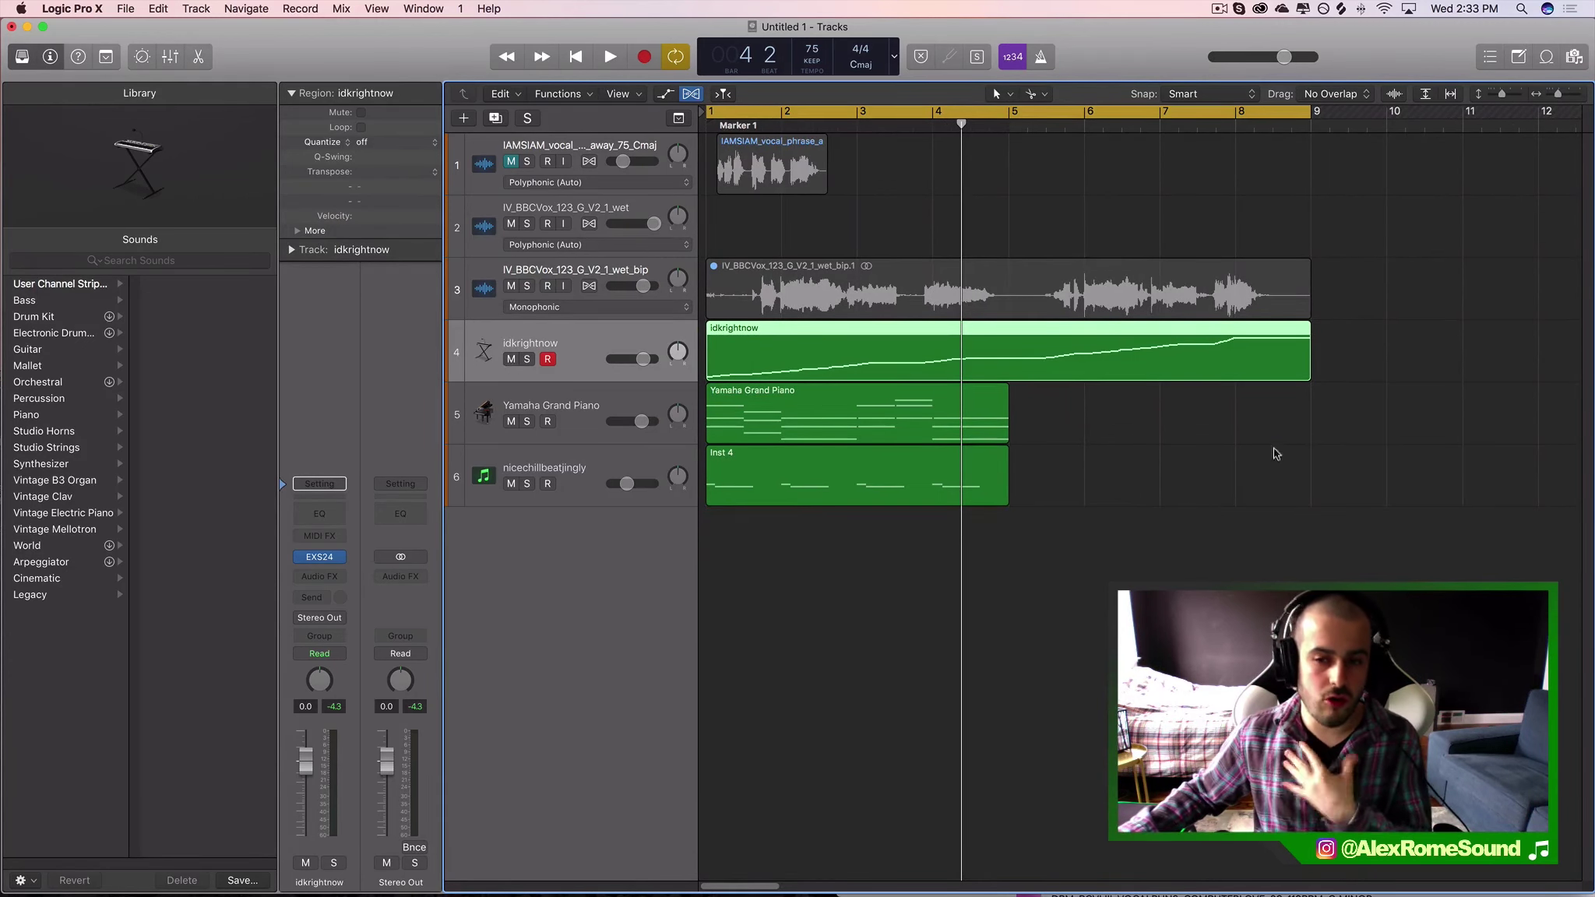
pyautogui.click(508, 359)
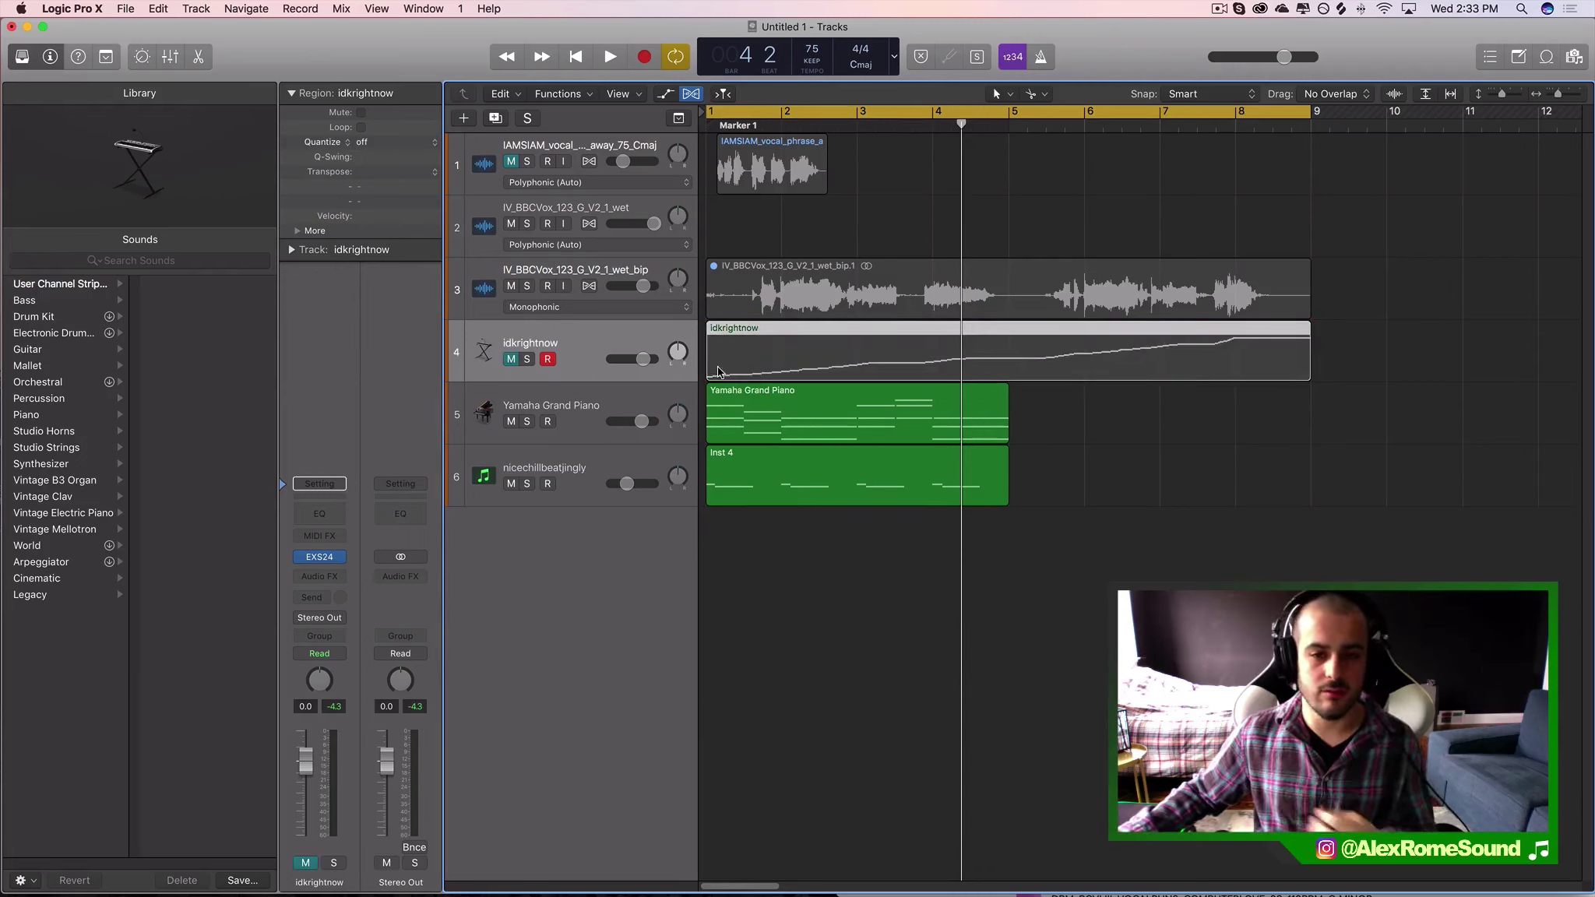
pyautogui.click(561, 270)
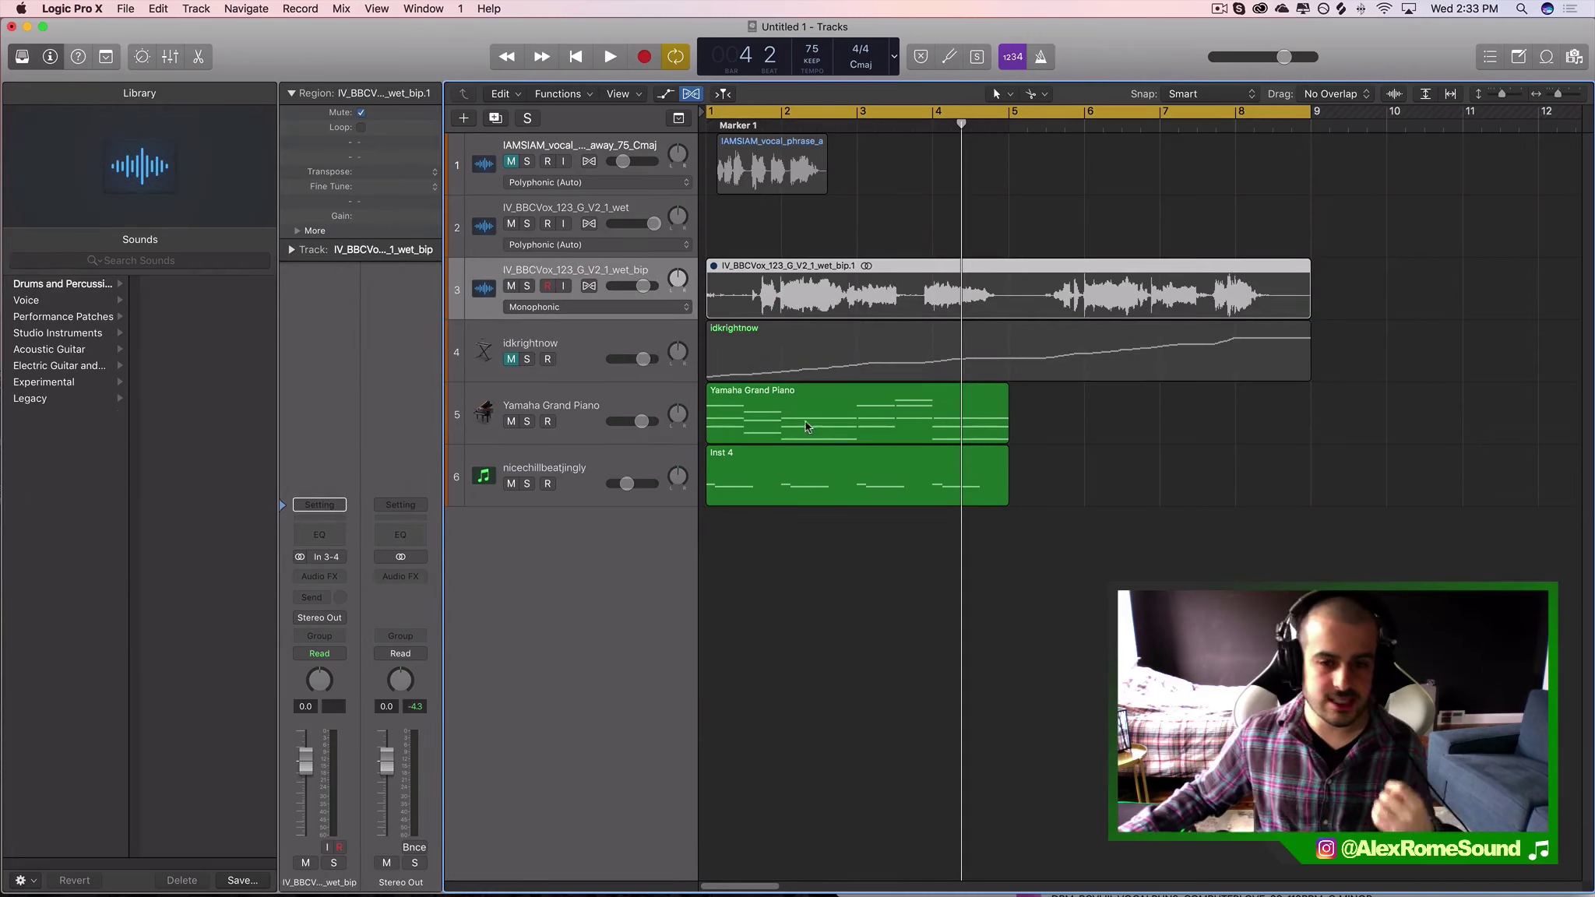
pyautogui.click(1129, 366)
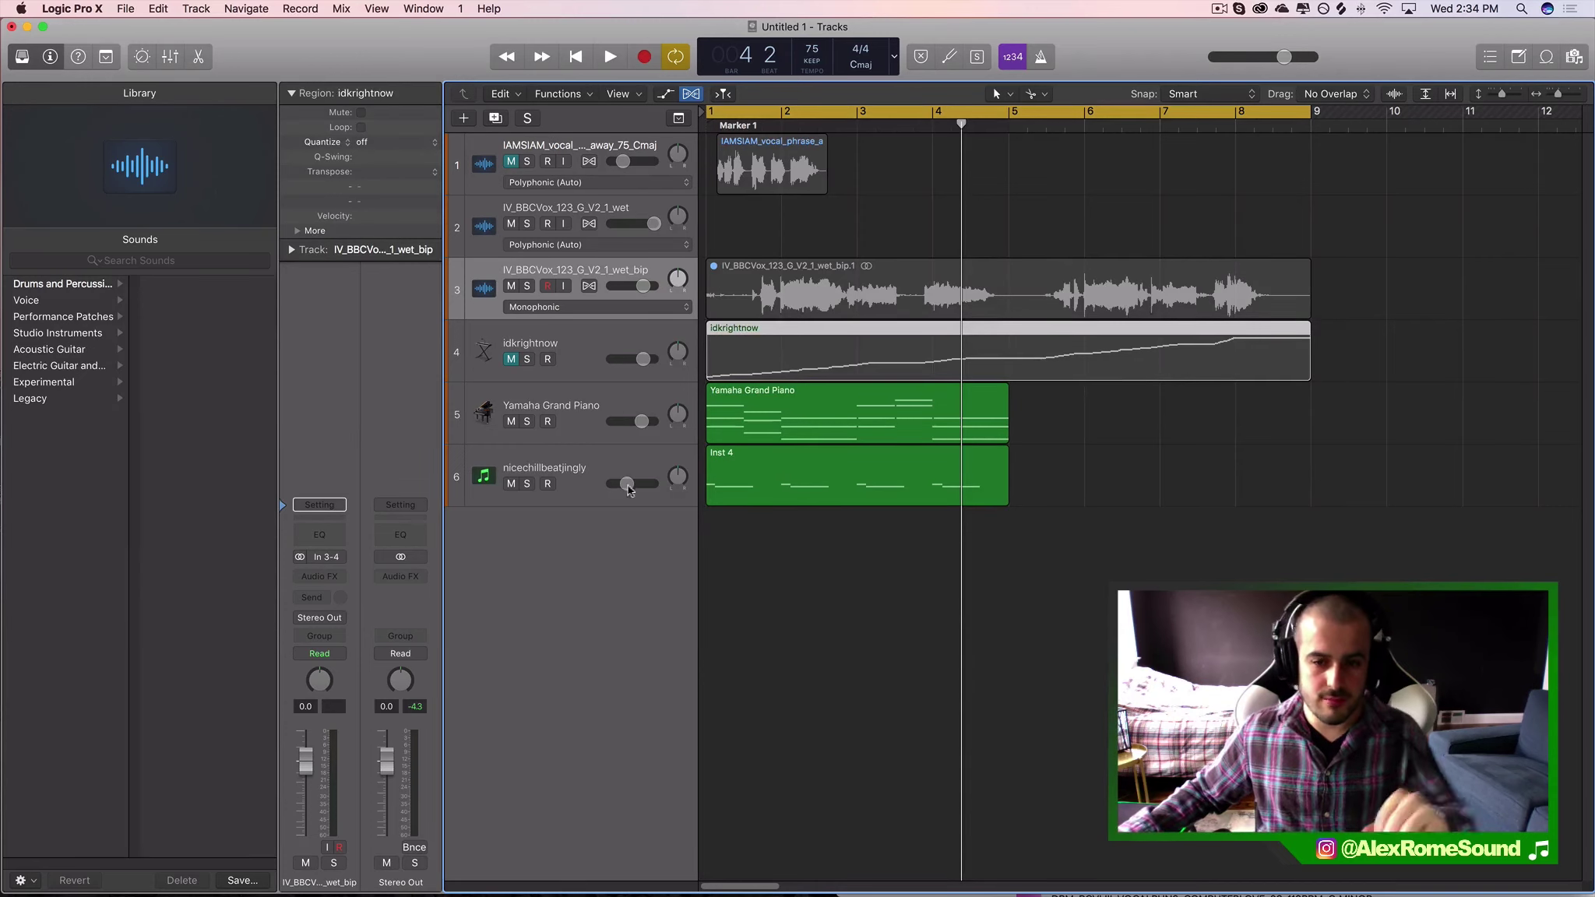
pyautogui.click(499, 343)
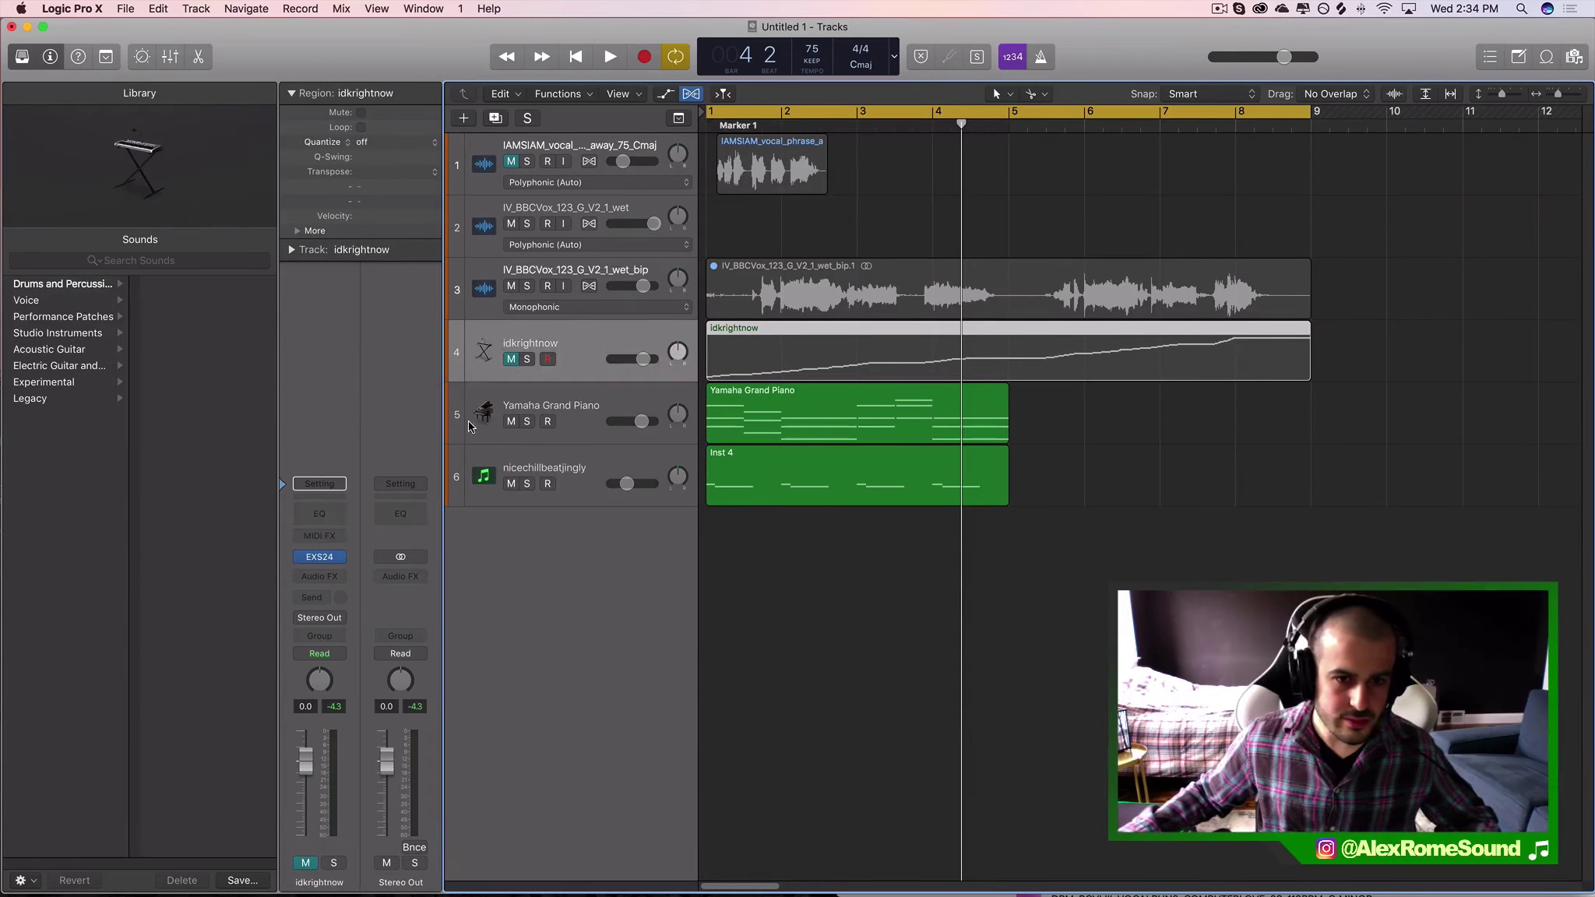
# - Unmute the IAMSIAM vocal track and audition the opening of its phrase with the beat
pyautogui.click(506, 172)
pyautogui.click(511, 161)
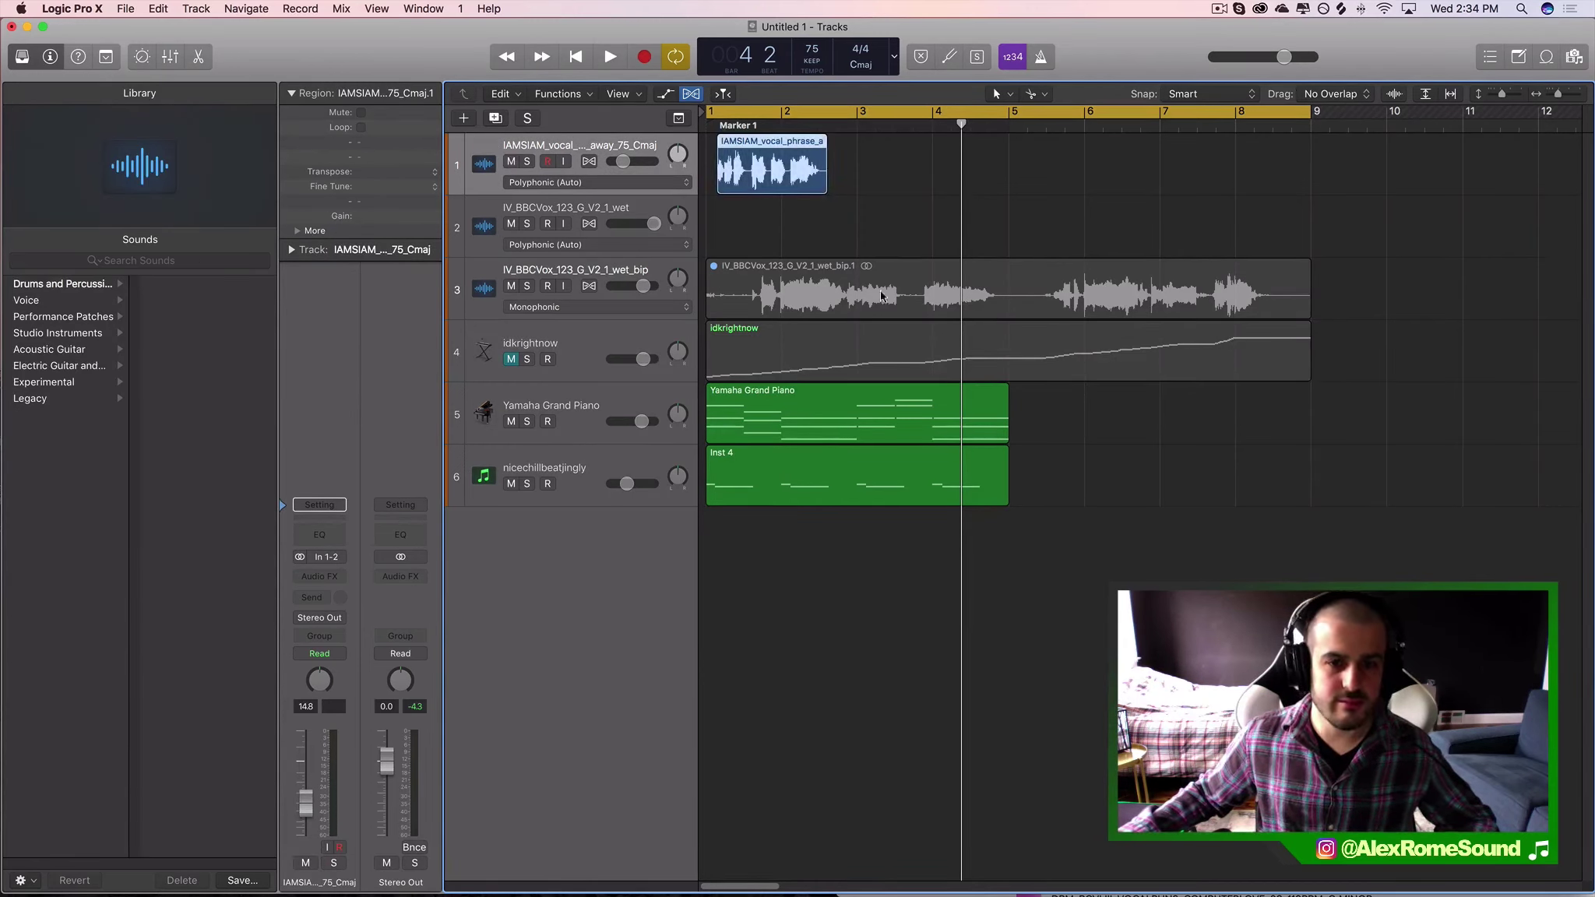
pyautogui.moveTo(806, 185); pyautogui.dragTo(815, 185)
pyautogui.click(1558, 93)
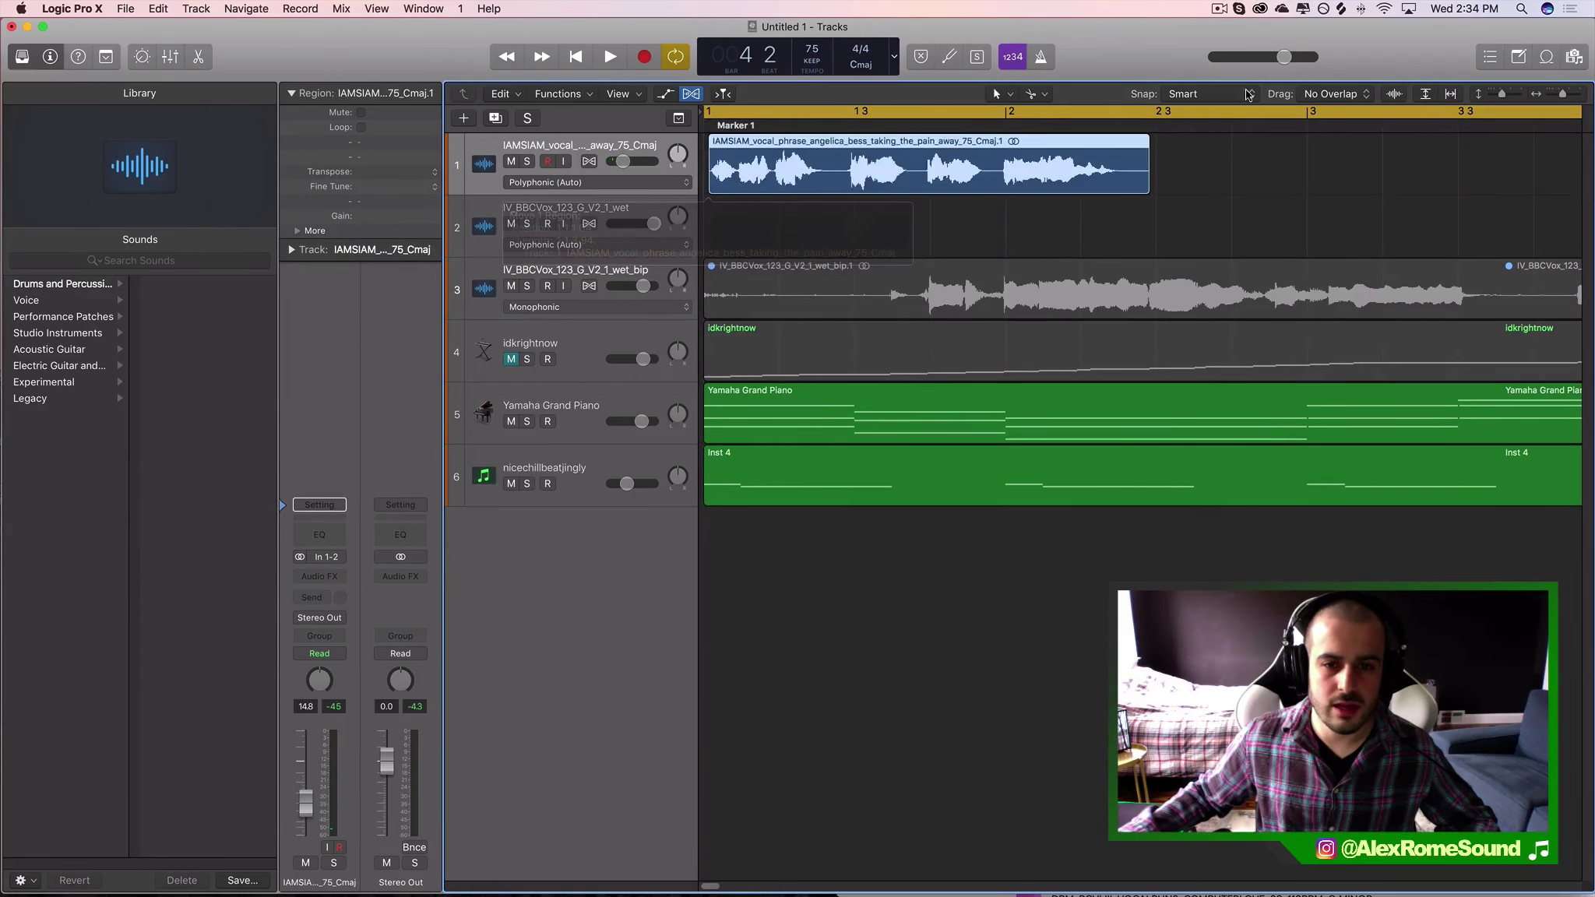
pyautogui.click(1560, 93)
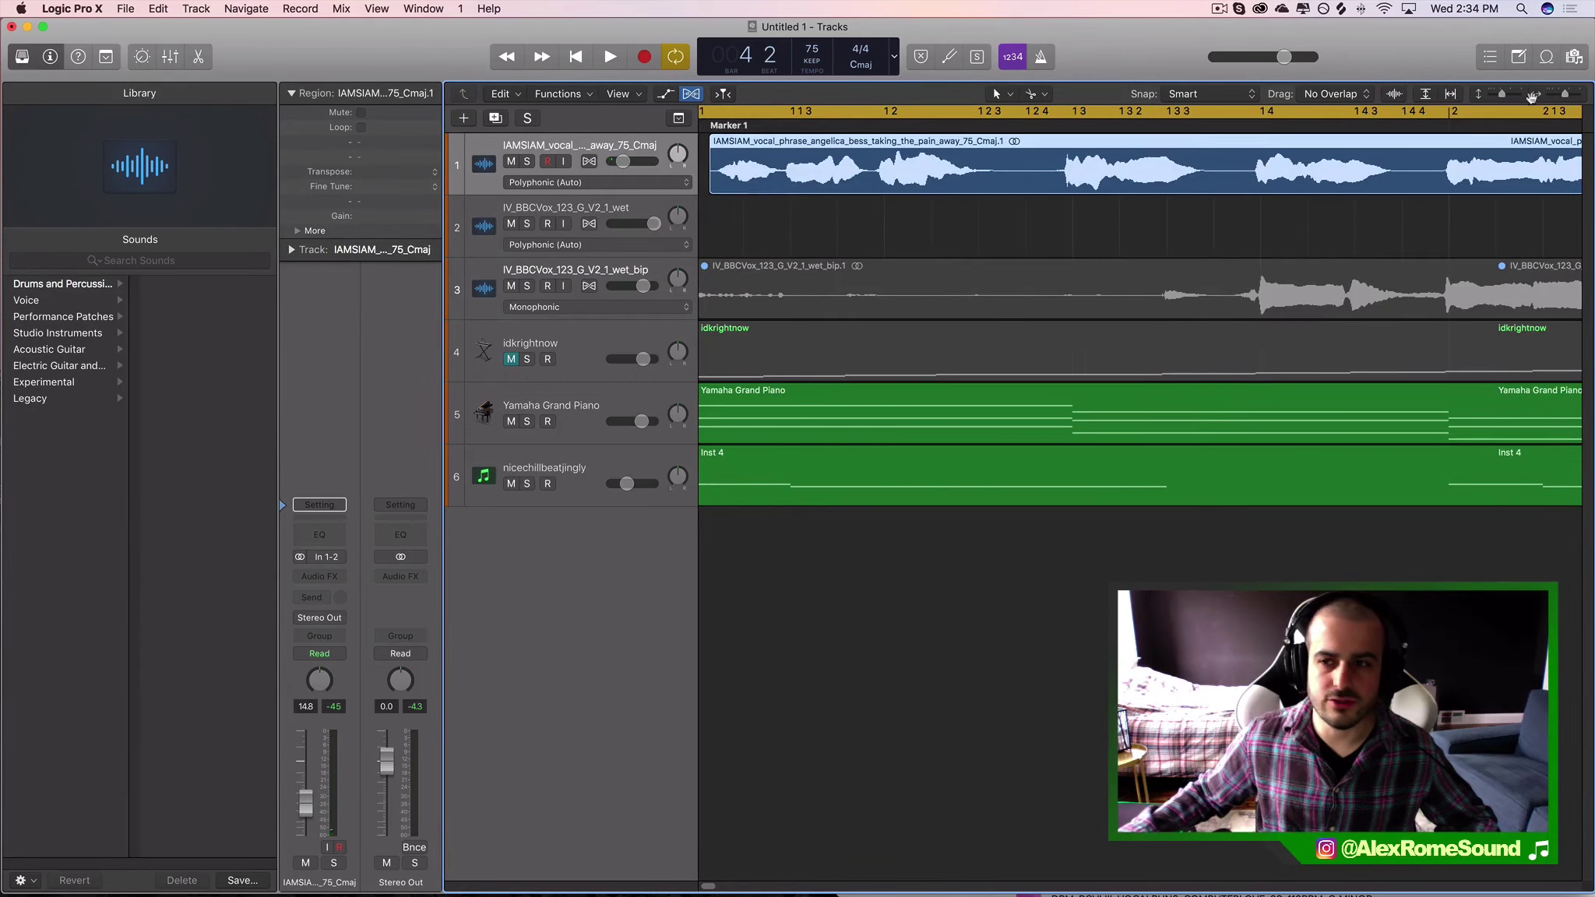
pyautogui.click(1564, 93)
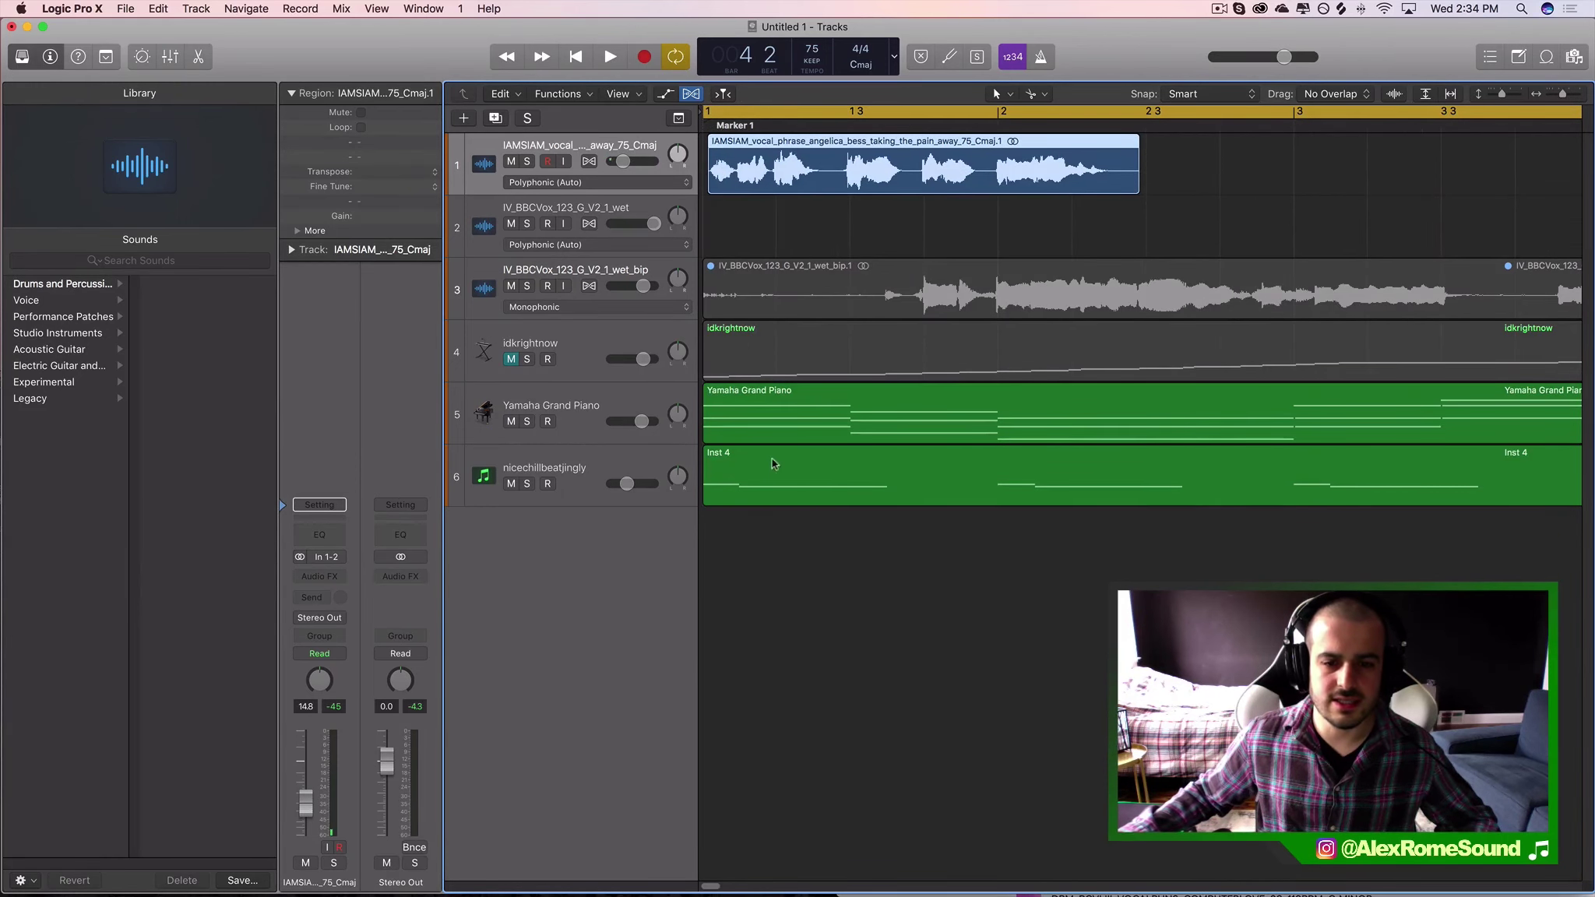
pyautogui.click(751, 379)
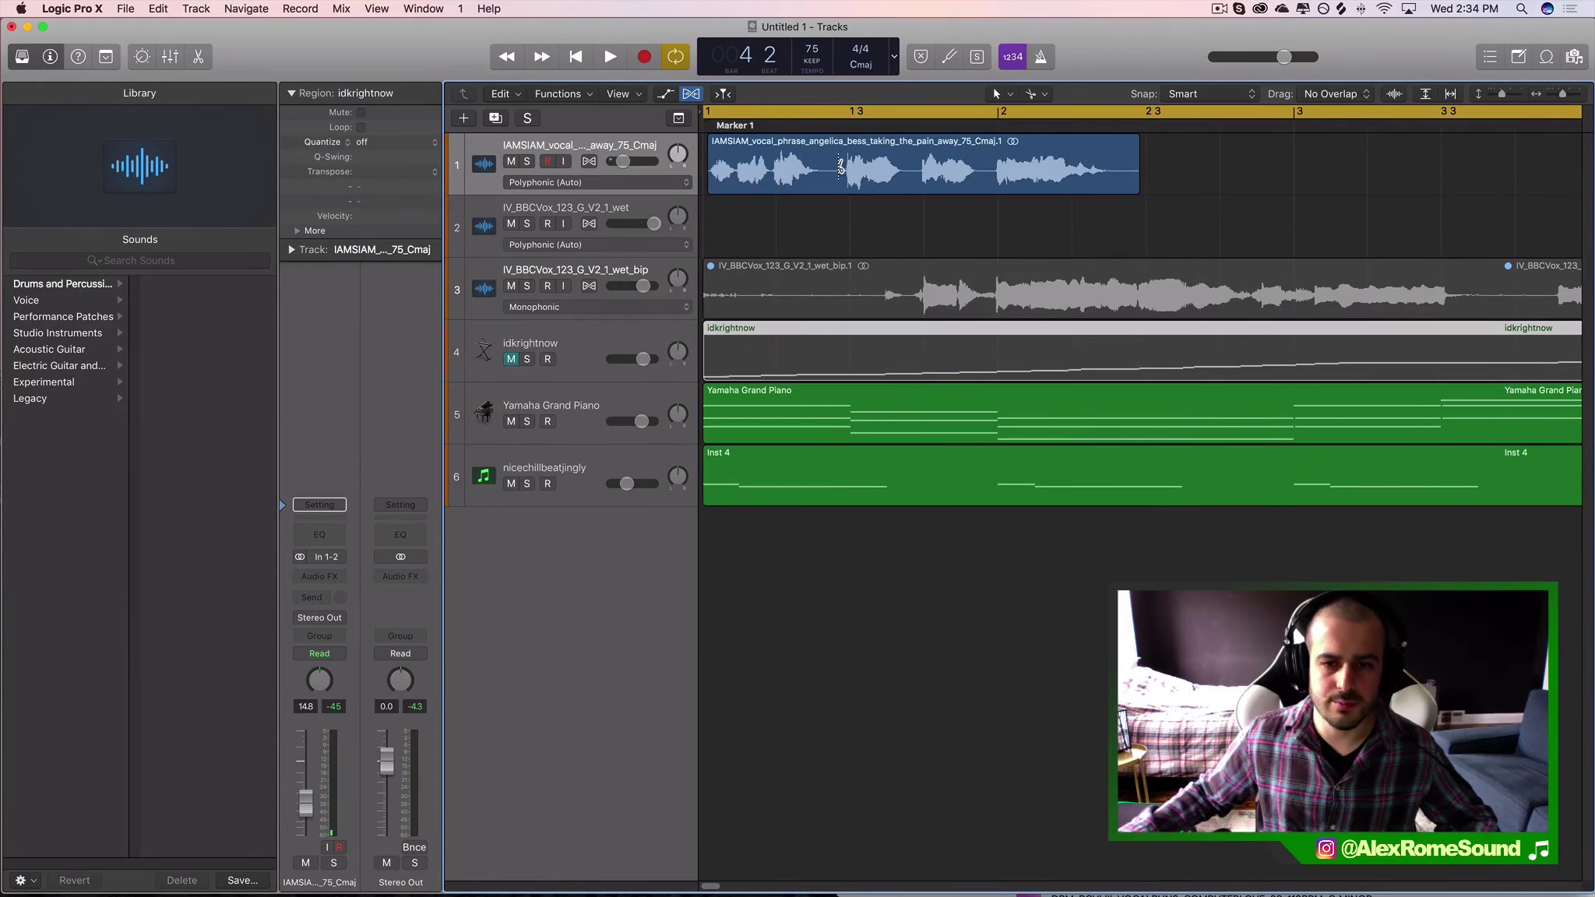
pyautogui.press('space')
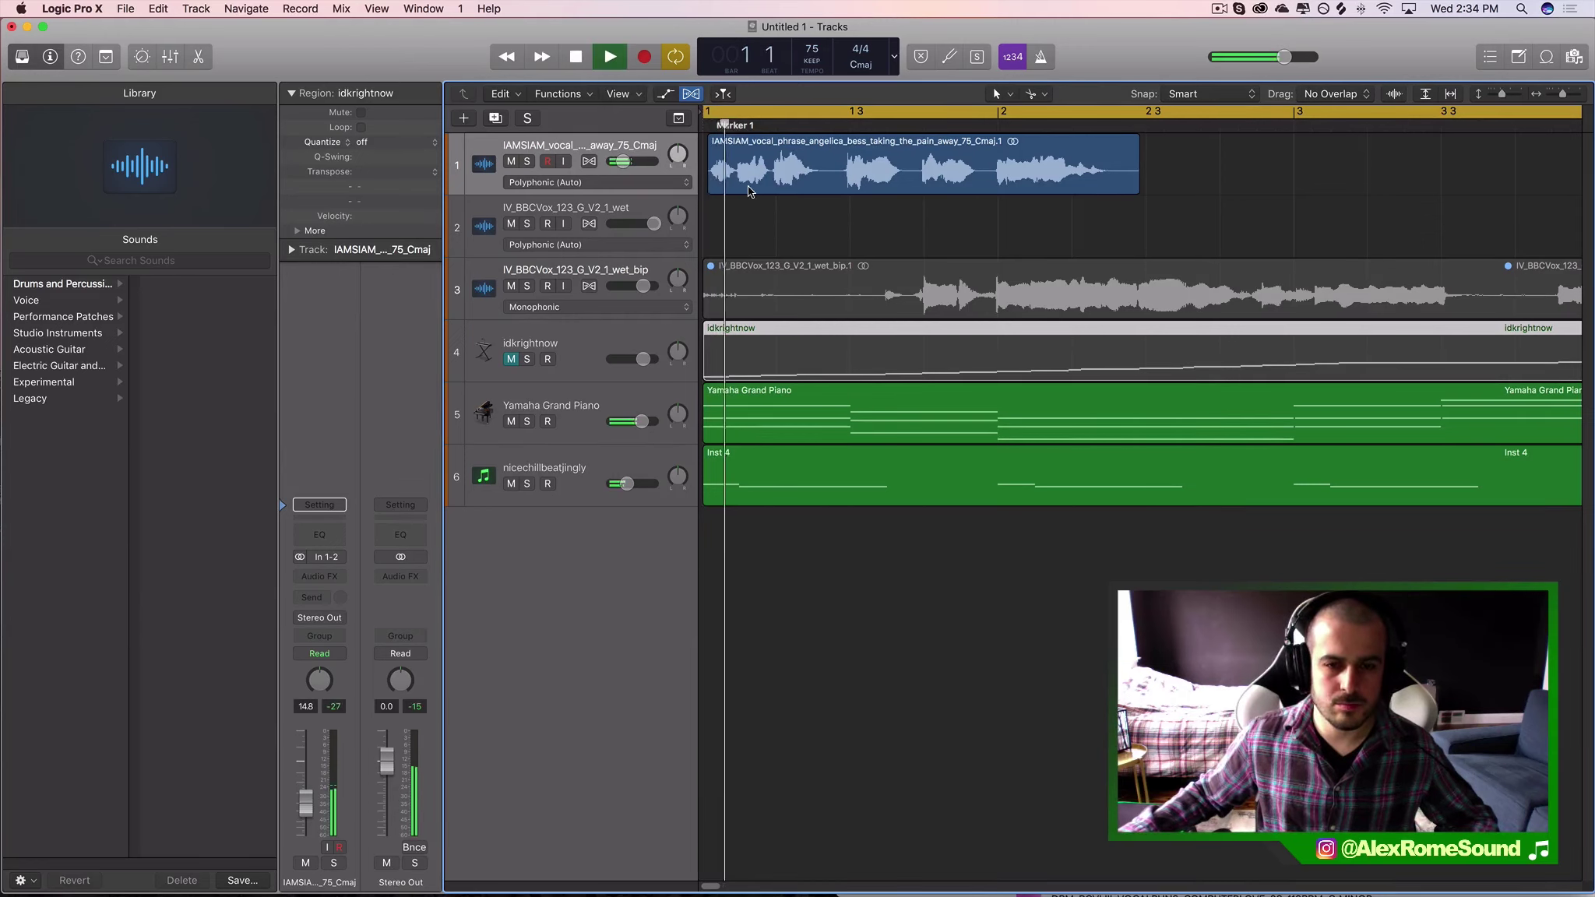
pyautogui.press('space')
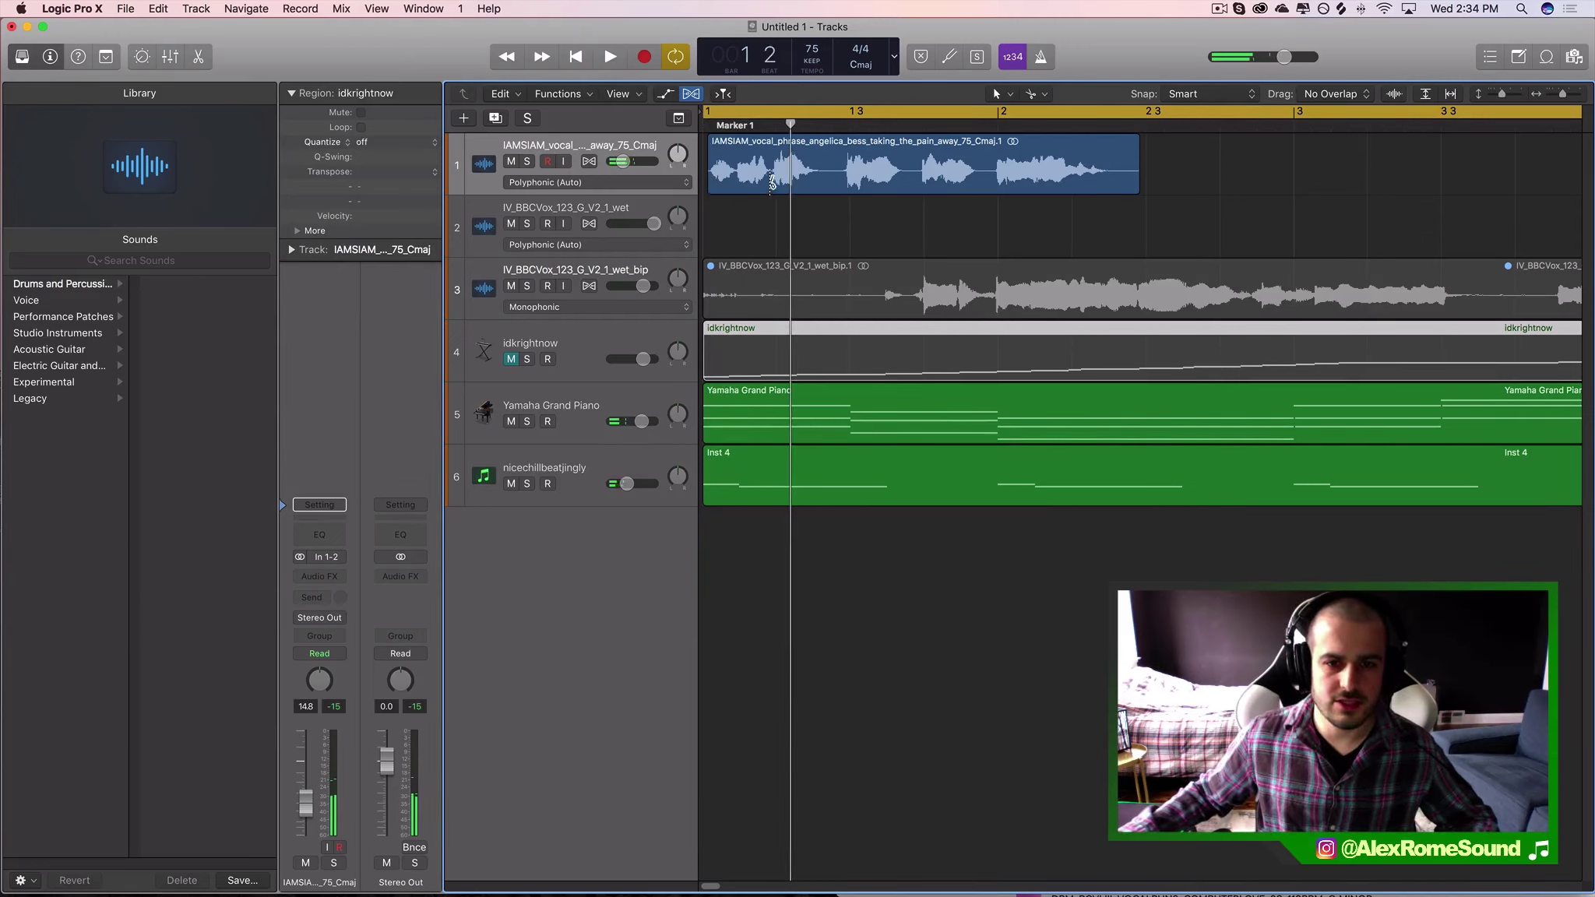
# - Split off the phrase's opening, park it after the rest of the phrase, and cut the next syllable into a chop at bar 1
pyautogui.keyDown('super'); pyautogui.click(775, 176); pyautogui.keyUp('super')
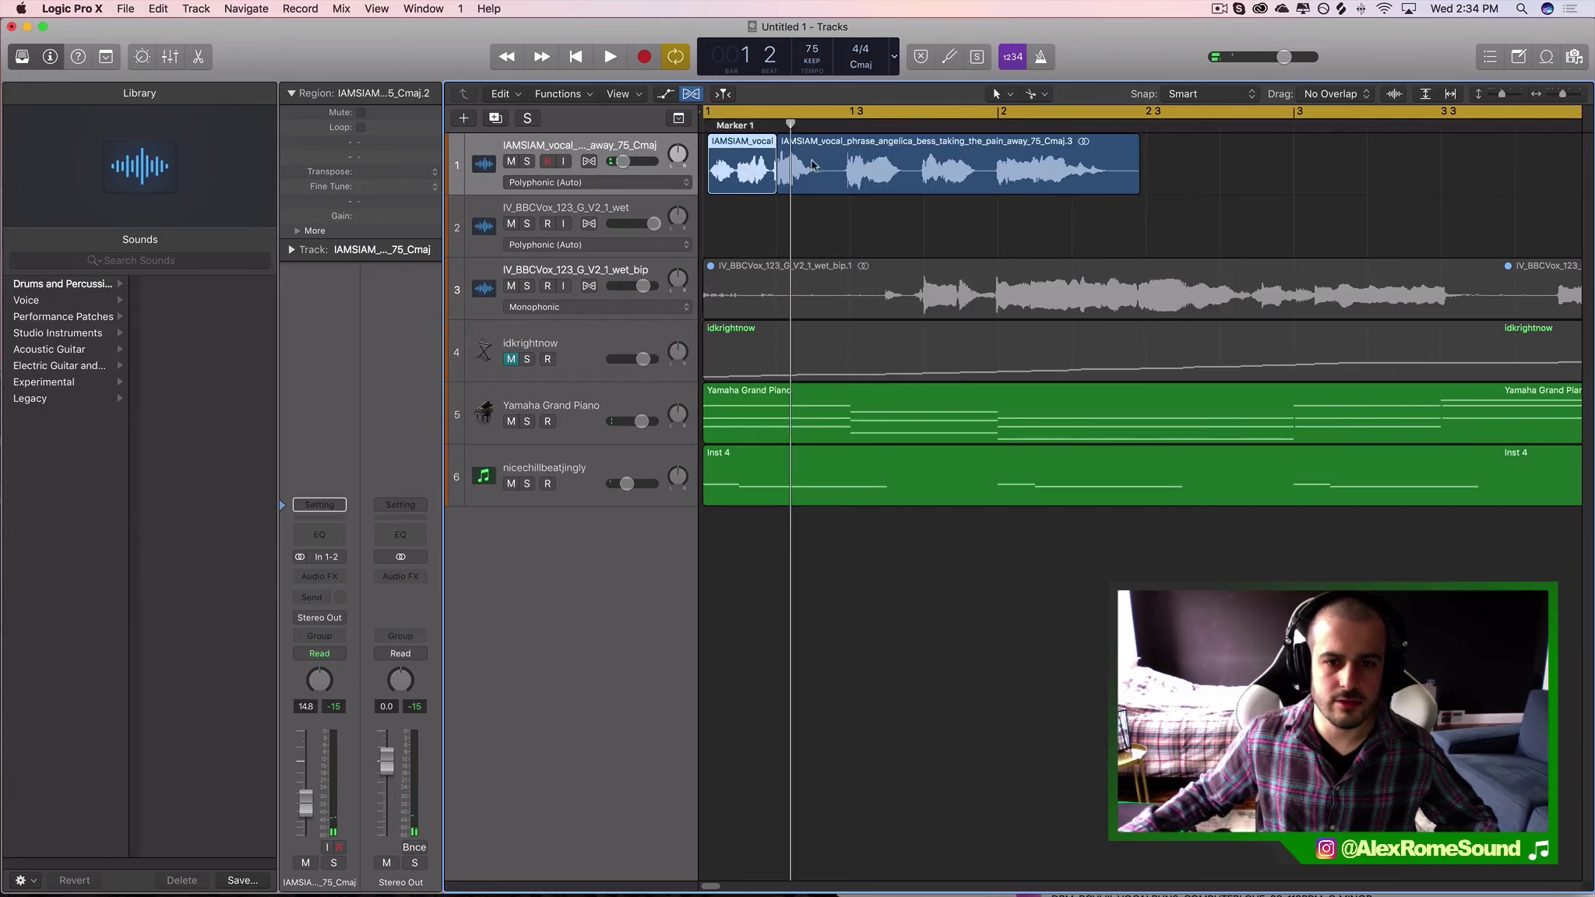
pyautogui.moveTo(740, 163); pyautogui.dragTo(1216, 164)
pyautogui.moveTo(856, 165)
pyautogui.mouseDown()
pyautogui.moveTo(725, 165)
pyautogui.moveTo(854, 175)
pyautogui.mouseUp()
pyautogui.keyDown('super'); pyautogui.click(729, 166); pyautogui.keyUp('super')
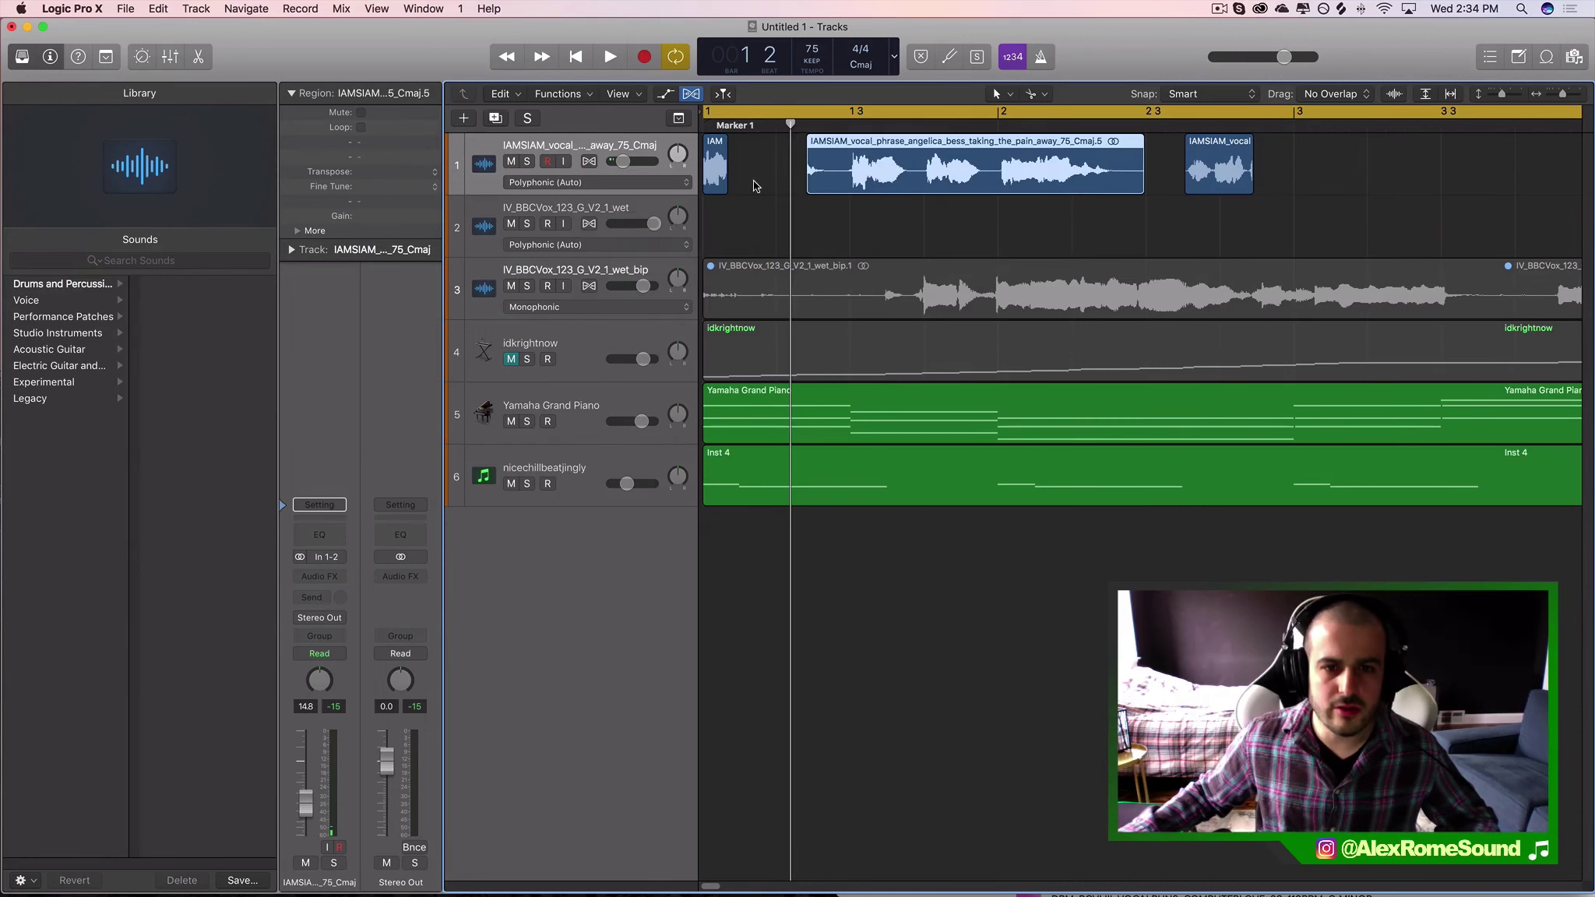
# - Extend the end of the chop at bar 1 slightly and audition it from the start
pyautogui.moveTo(726, 178); pyautogui.dragTo(737, 184)
pyautogui.press('space')
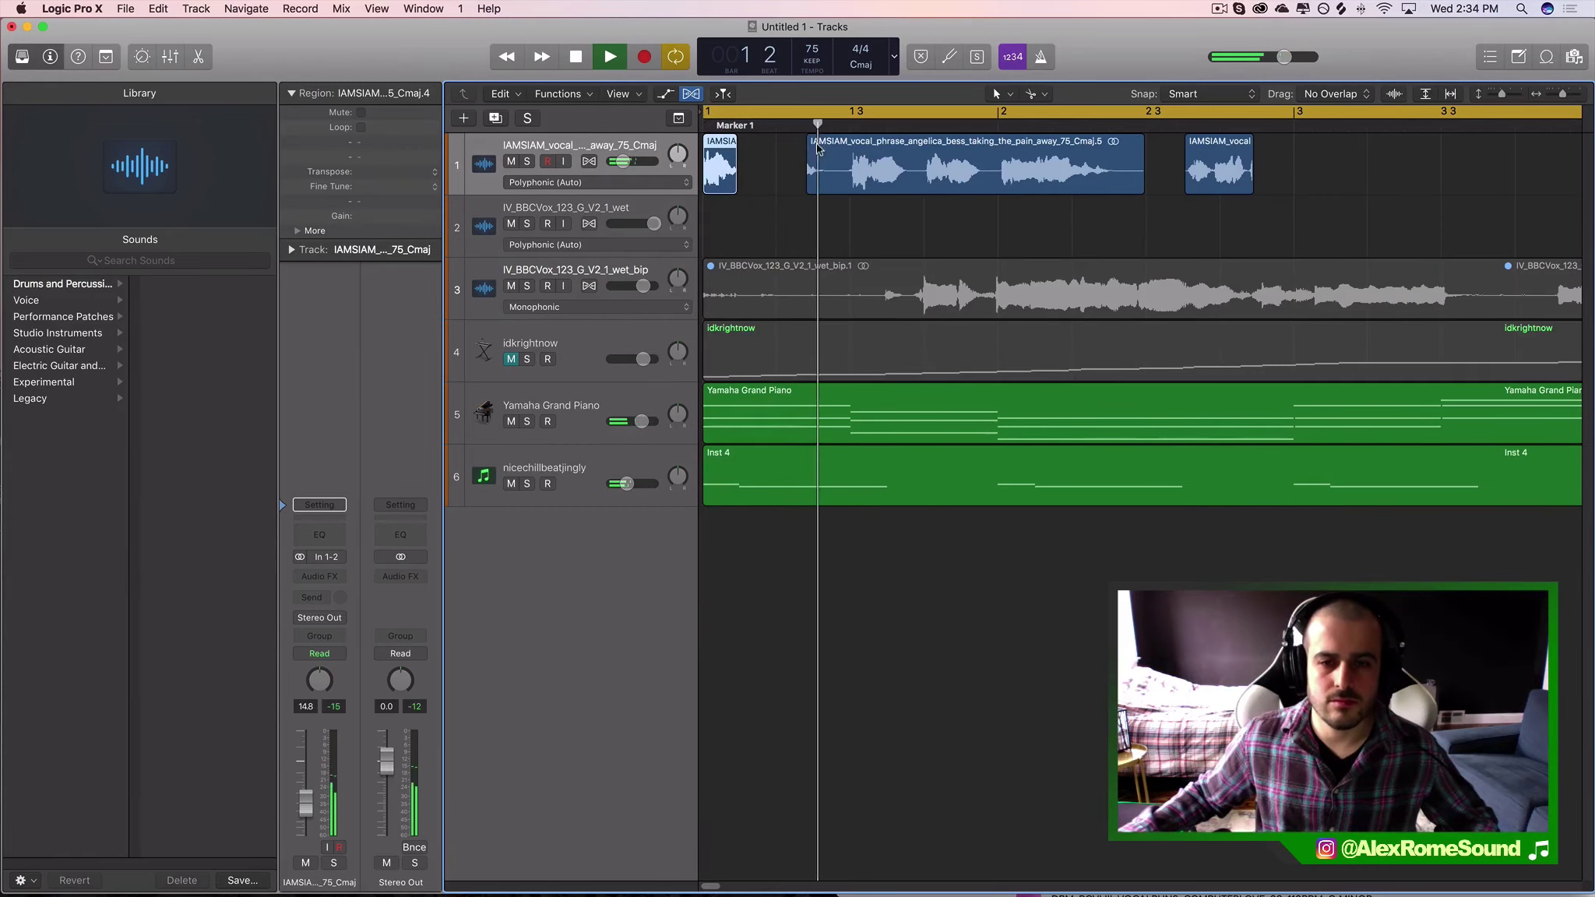
pyautogui.press('Return')
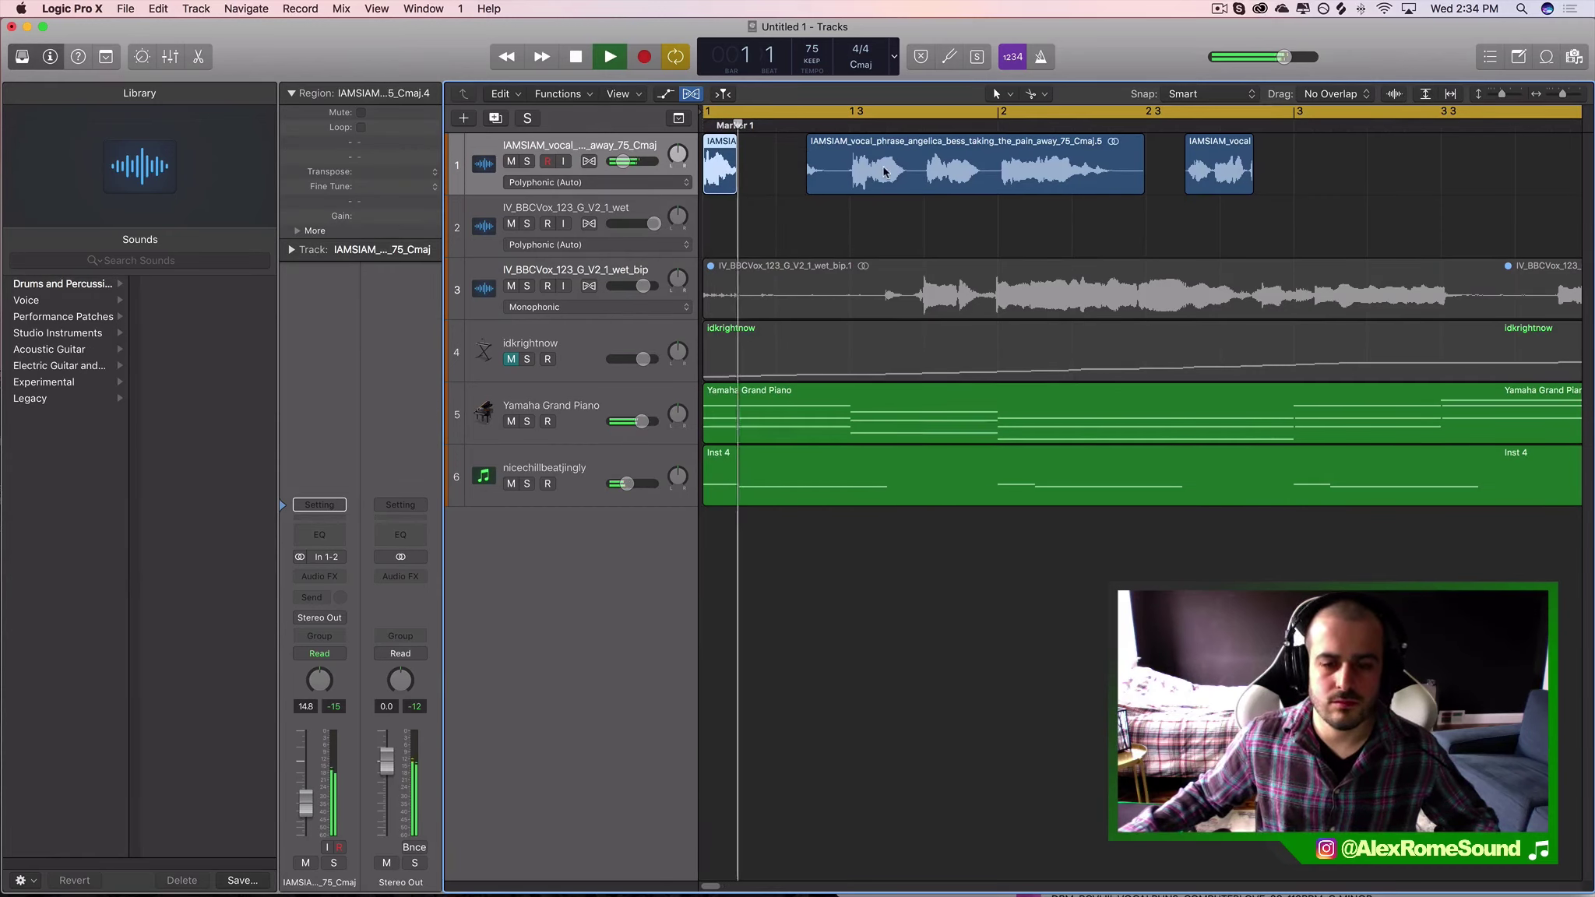
pyautogui.press('space')
# - Cut a short syllable out of the remaining phrase, place it directly after the first chop and audition the pair
pyautogui.keyDown('super'); pyautogui.click(870, 172); pyautogui.keyUp('super')
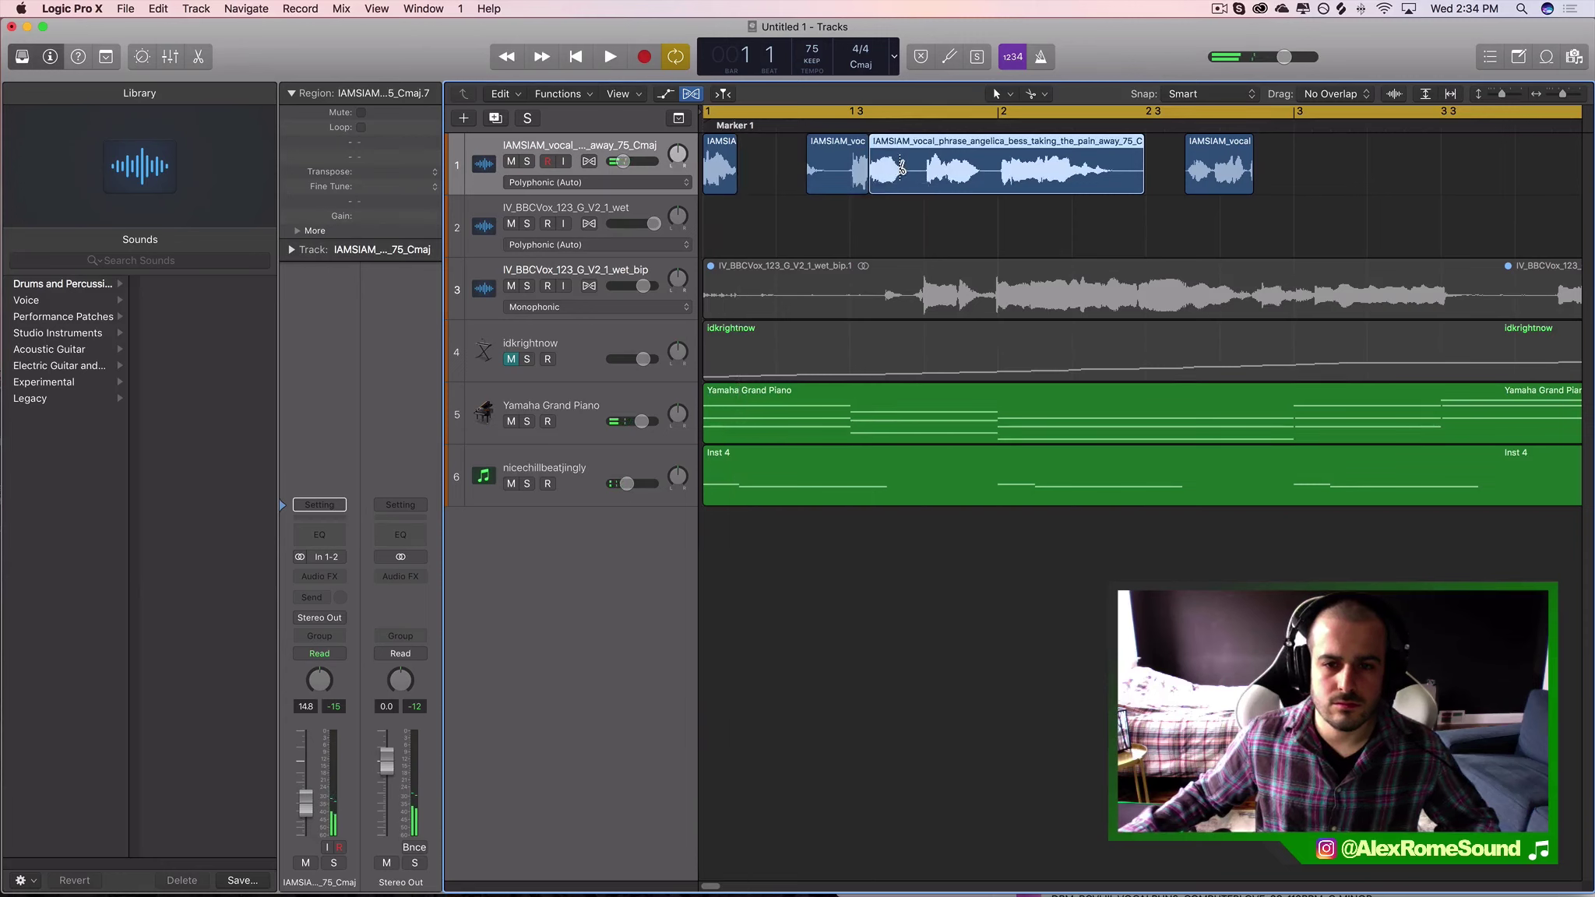
pyautogui.keyDown('super'); pyautogui.click(899, 172); pyautogui.keyUp('super')
pyautogui.moveTo(882, 173); pyautogui.dragTo(746, 168)
pyautogui.press('space')
pyautogui.press('space')
# - Set the snap option to Snap Regions to Absolute Value, and lengthen and audition the second chop
pyautogui.click(1205, 94)
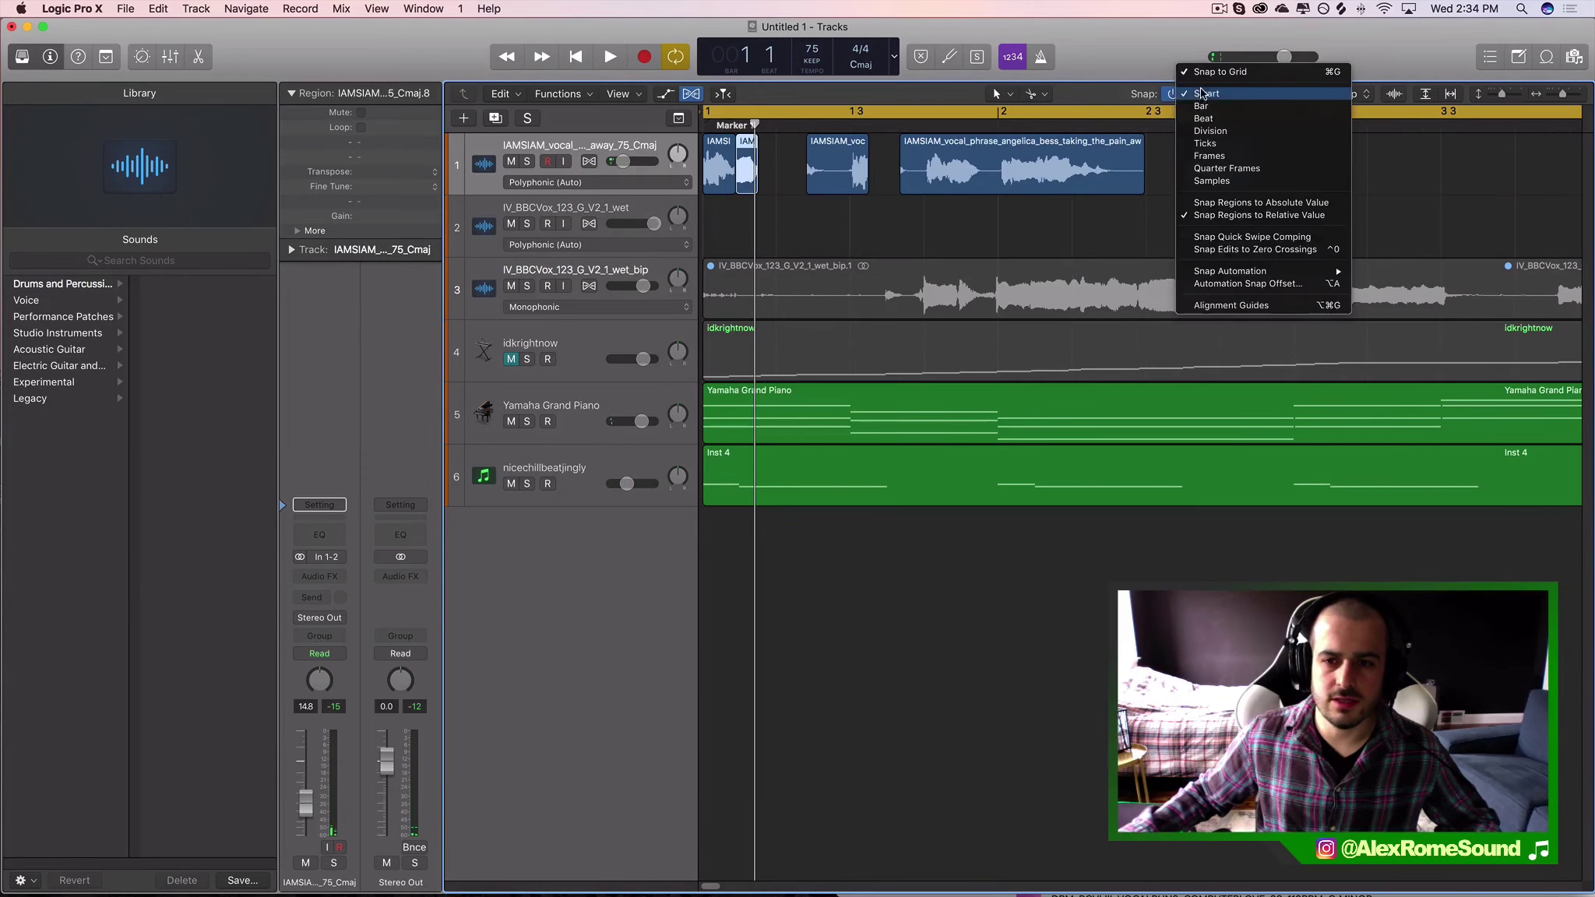
pyautogui.click(1208, 201)
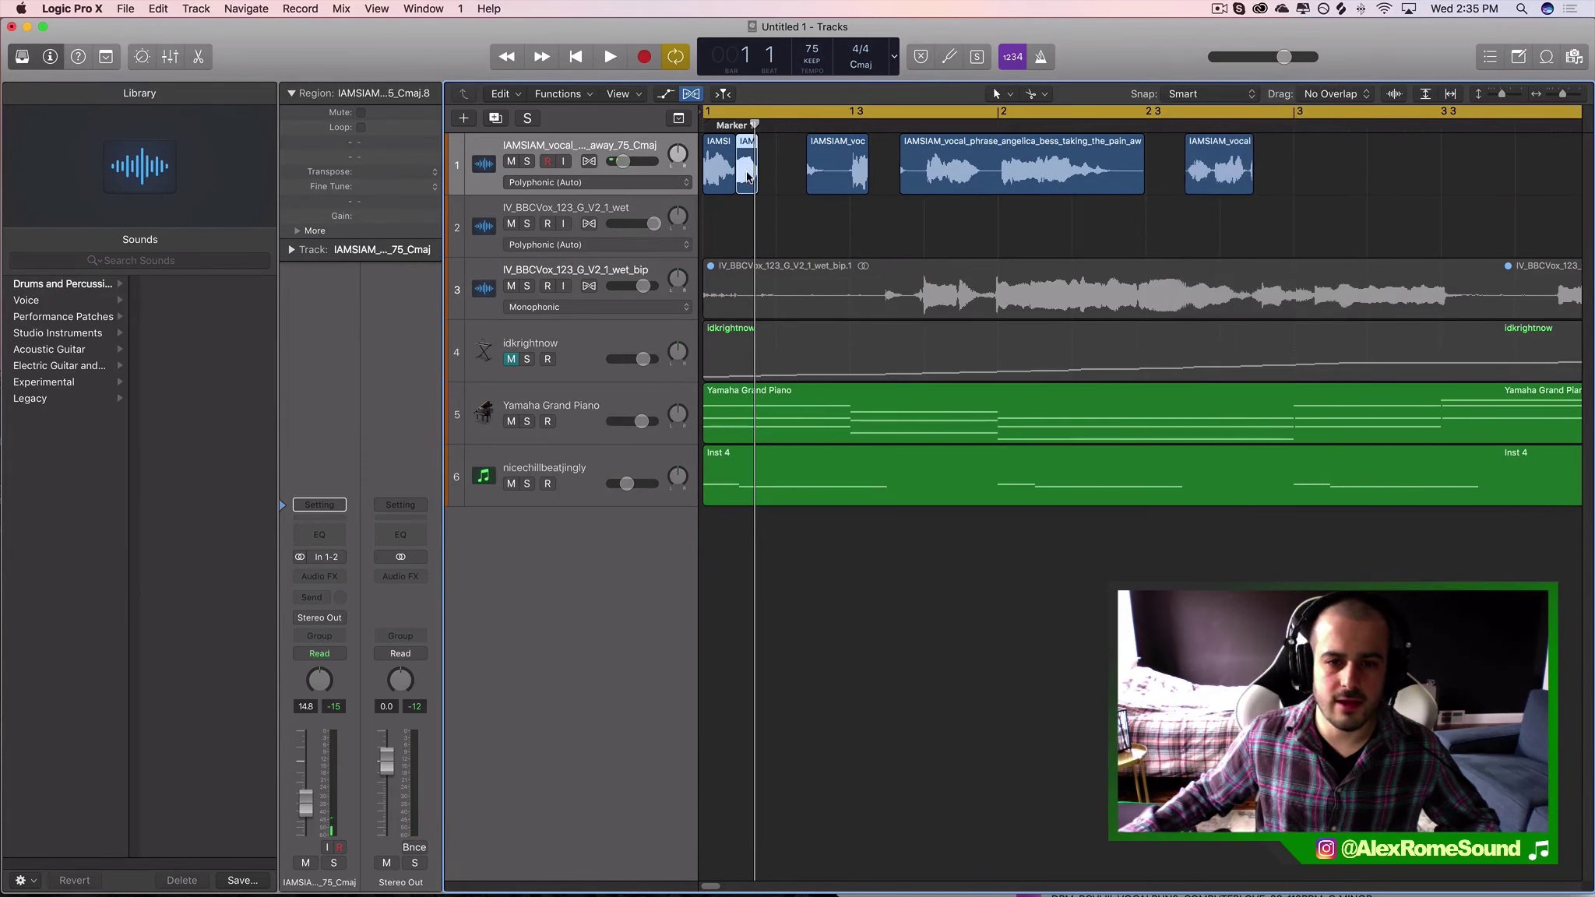
pyautogui.moveTo(748, 176); pyautogui.dragTo(764, 179)
pyautogui.press('space')
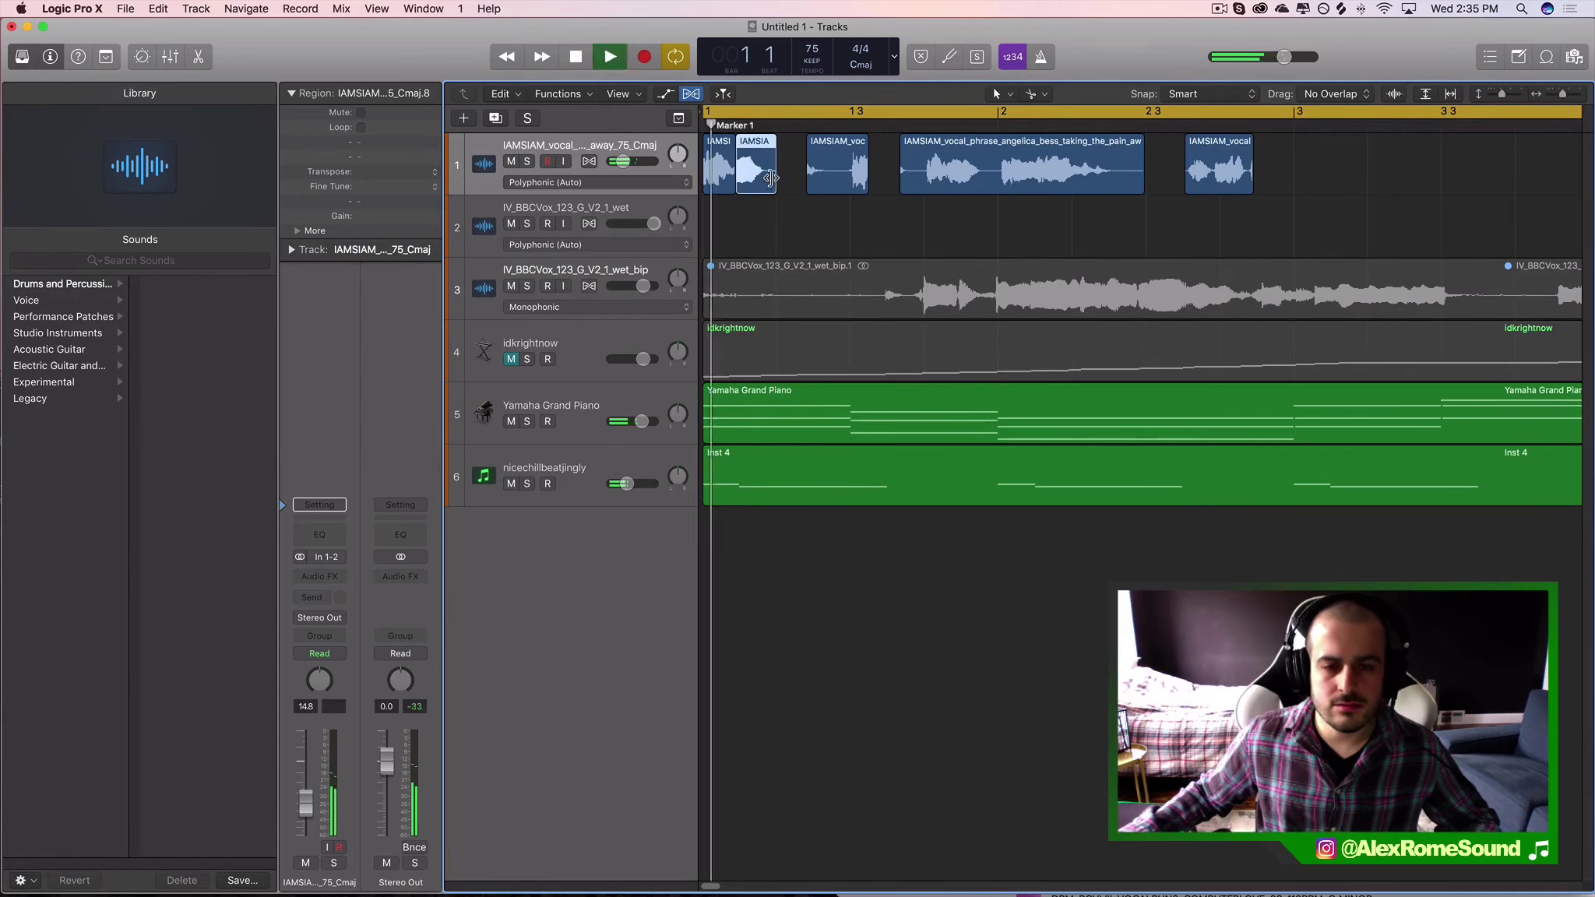
pyautogui.press('space')
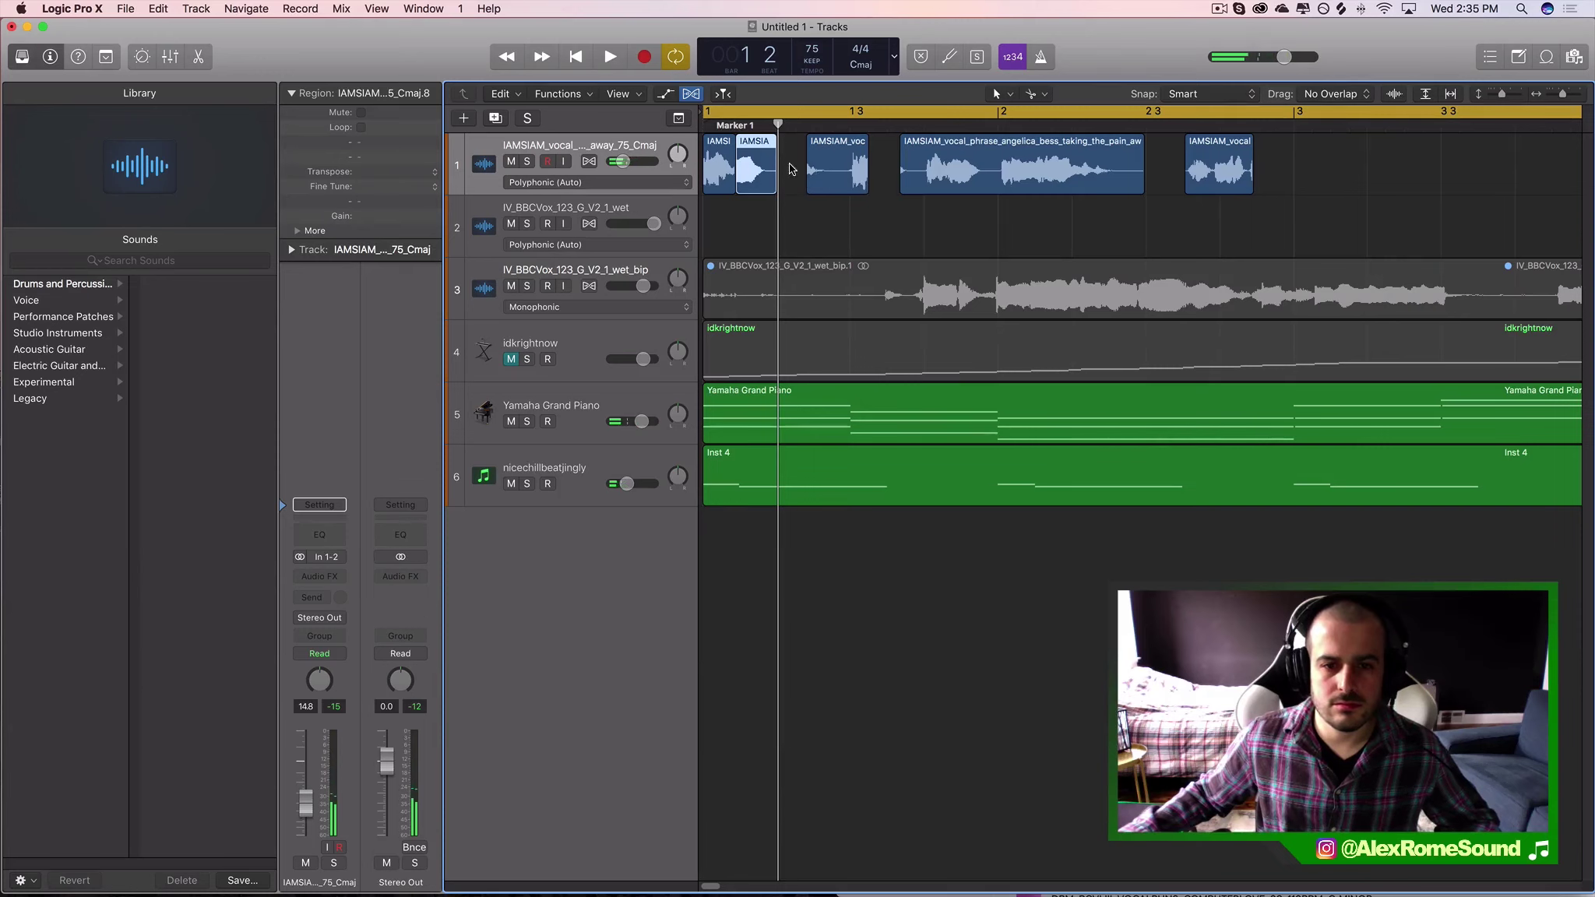
# - Duplicate the second chop directly after itself and audition the sequence
pyautogui.moveTo(768, 176); pyautogui.dragTo(810, 186)
pyautogui.press('space')
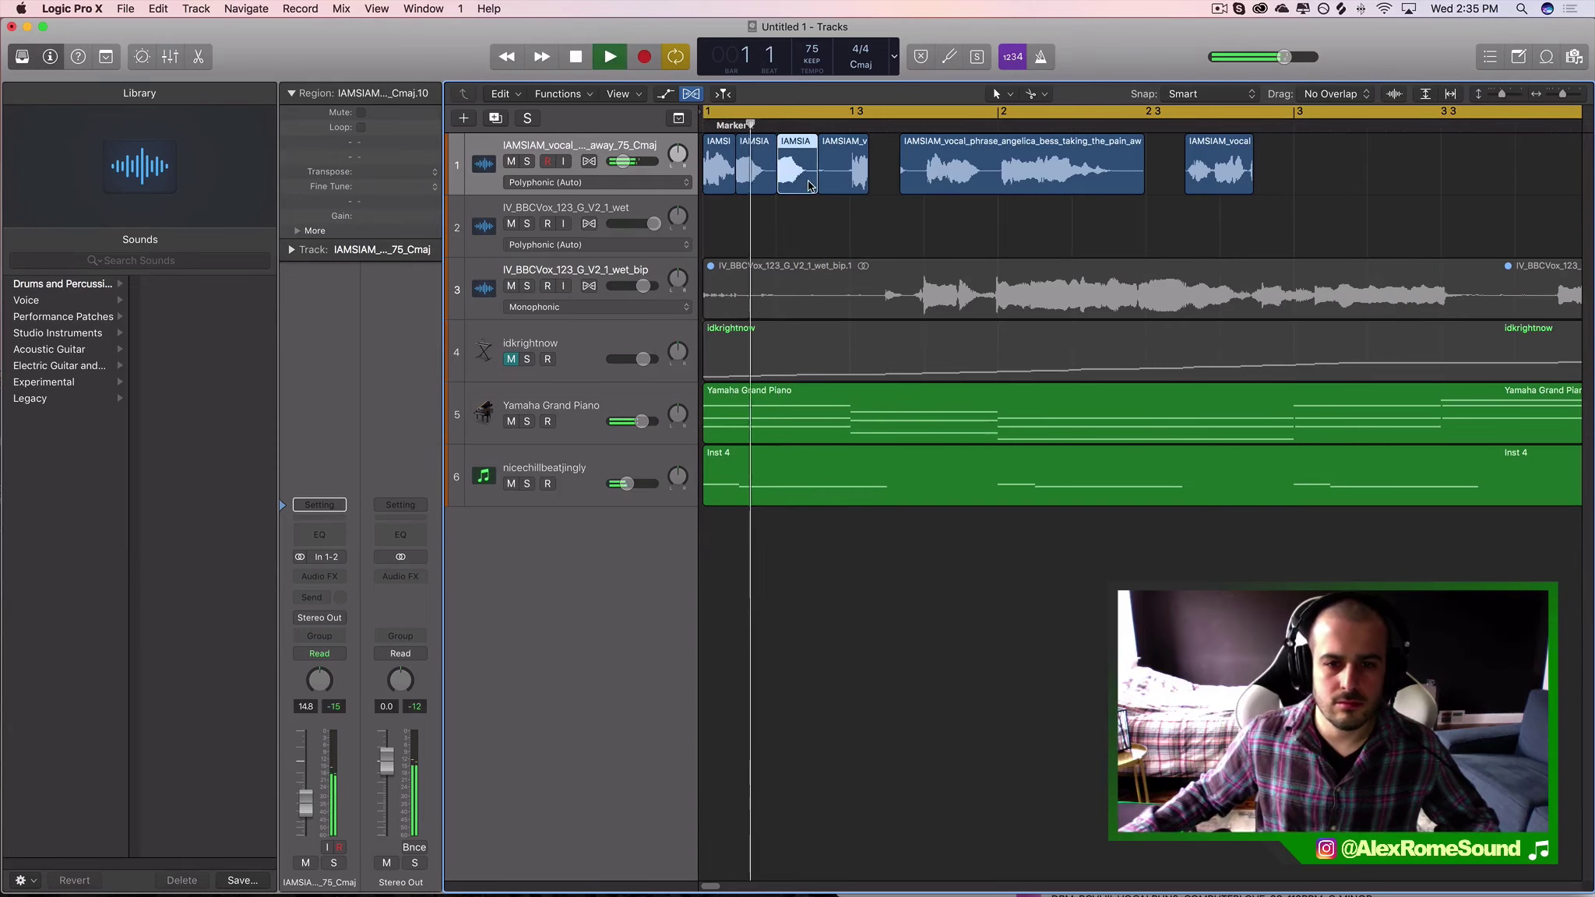
pyautogui.press('space')
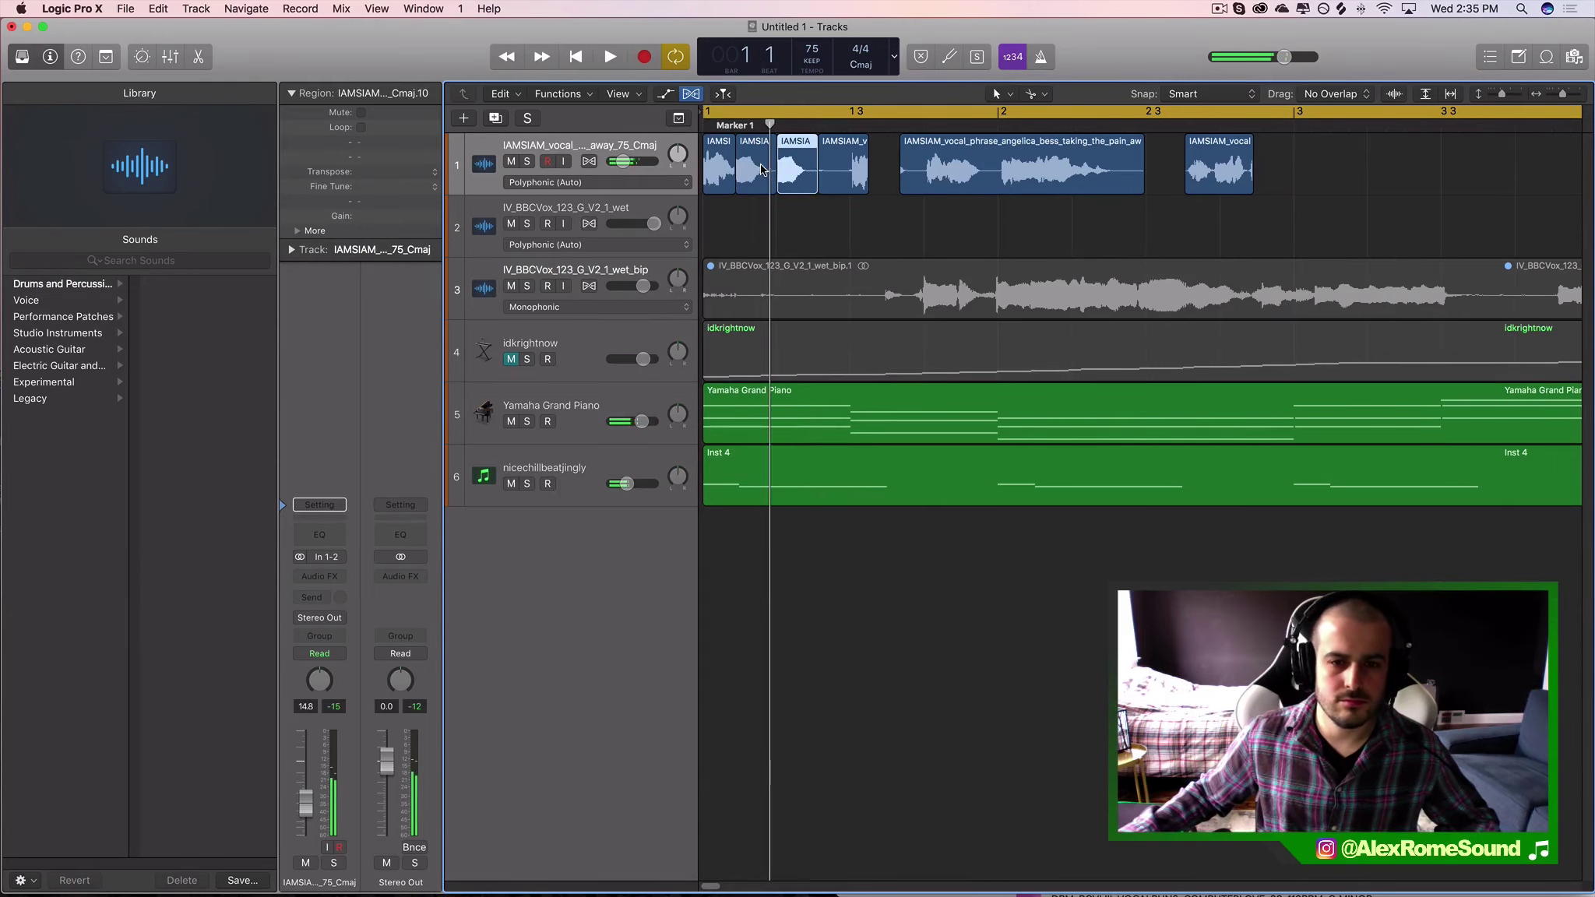
# - Align the start of the second chop to 1 1 3, directly following the first chop, and audition the result
pyautogui.click(761, 169)
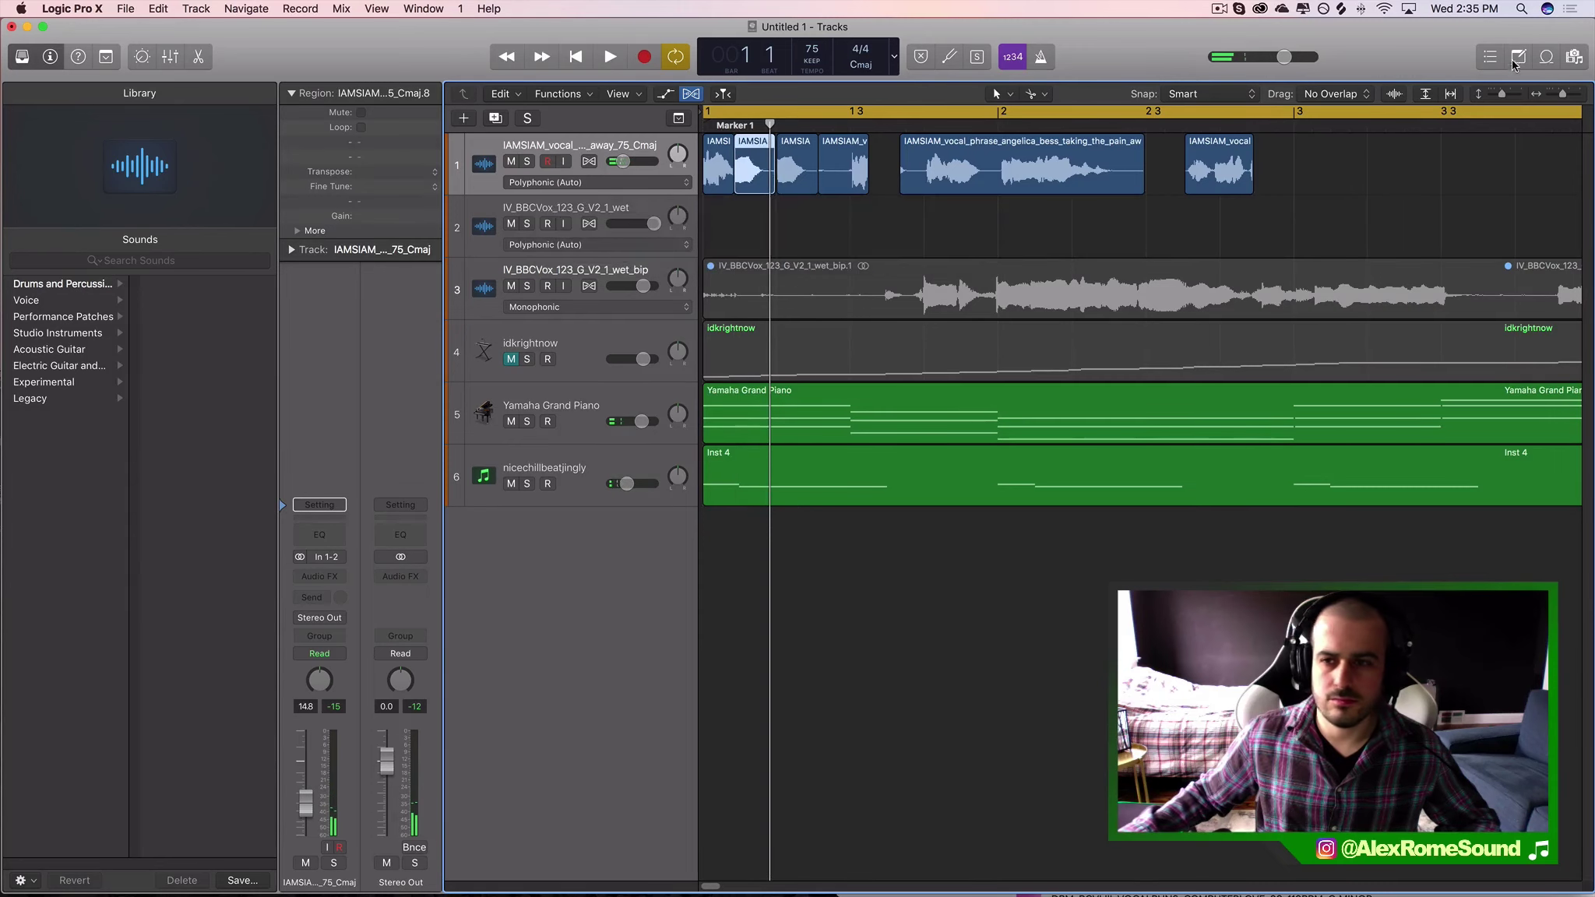
pyautogui.press('super+Right')
pyautogui.press('super+Right')
pyautogui.press('super+Right')
pyautogui.press('super+Right')
pyautogui.press('super+Right')
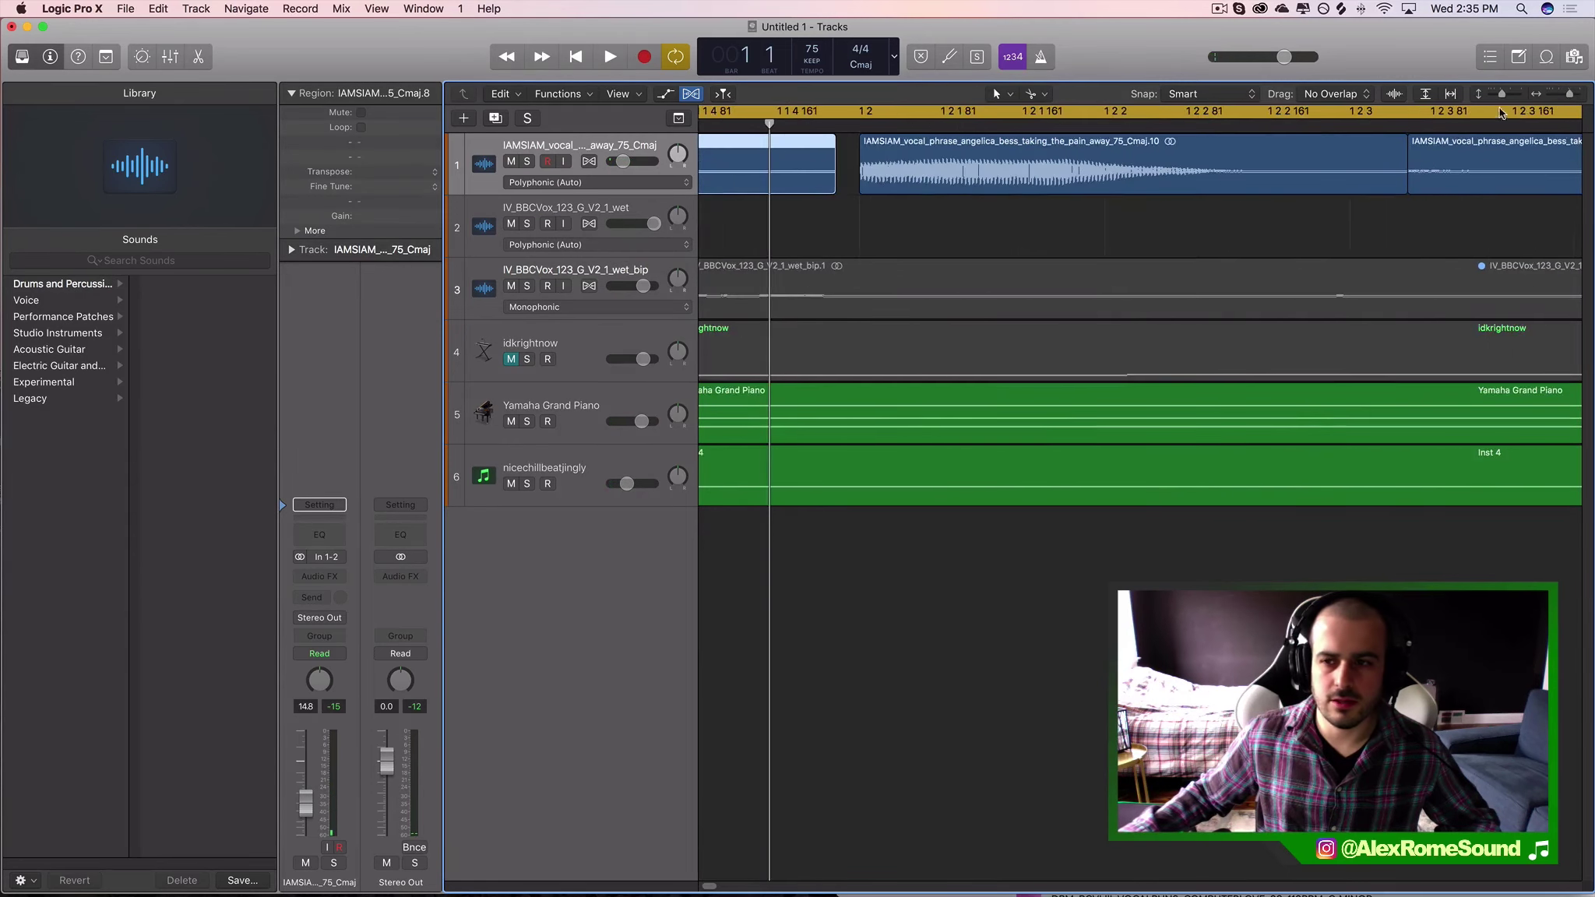
pyautogui.press('super+Left')
pyautogui.press('super+Left')
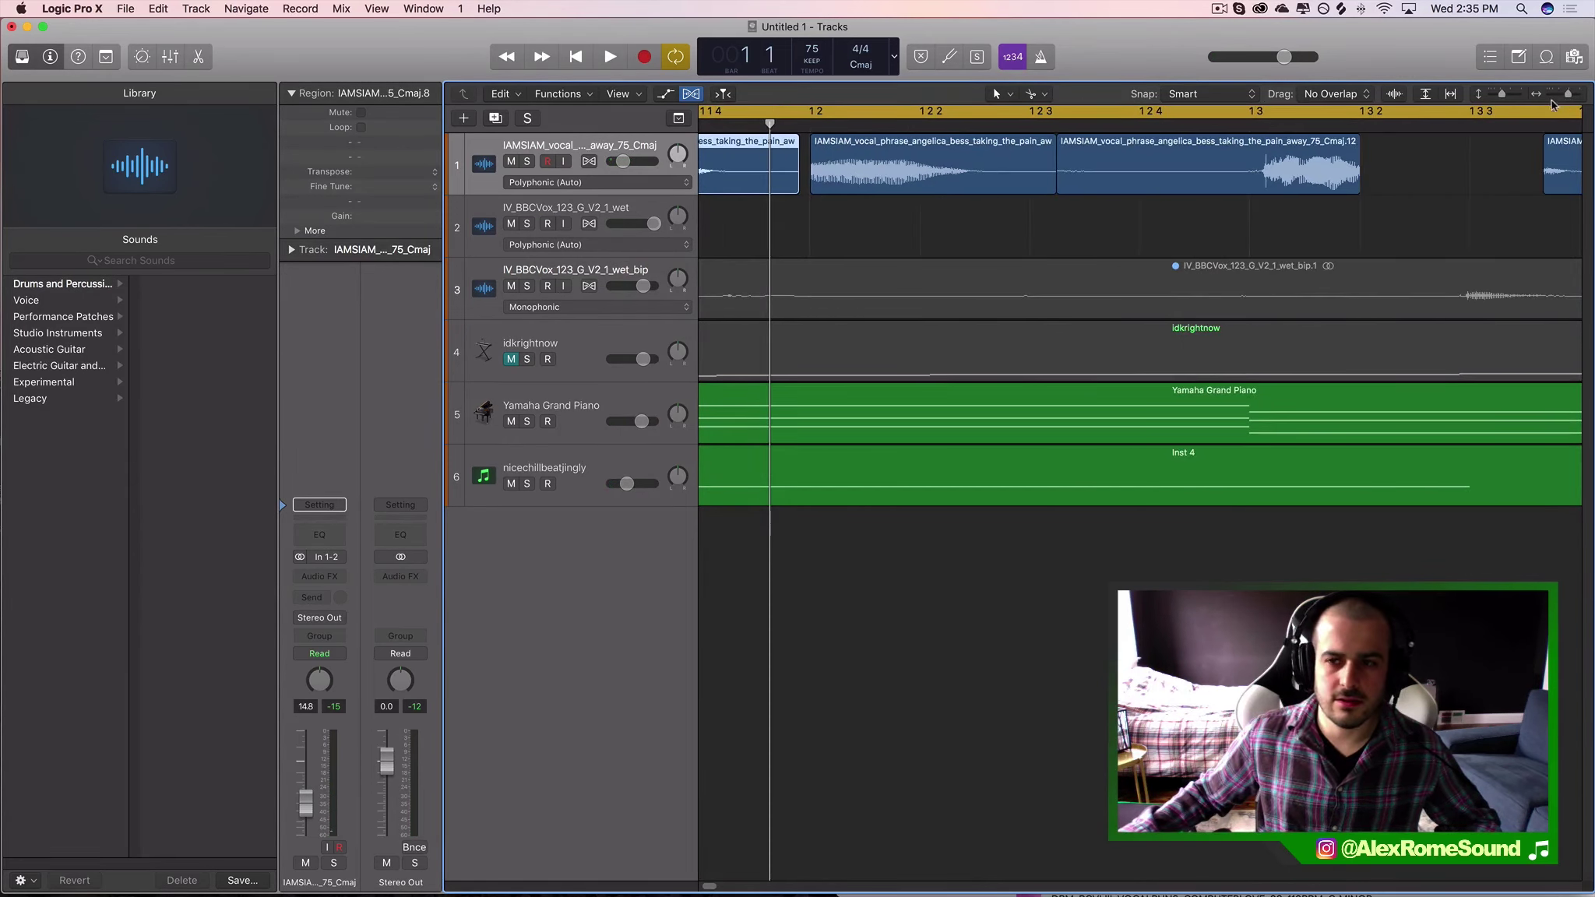
pyautogui.press('super+Up')
pyautogui.press('super+Up')
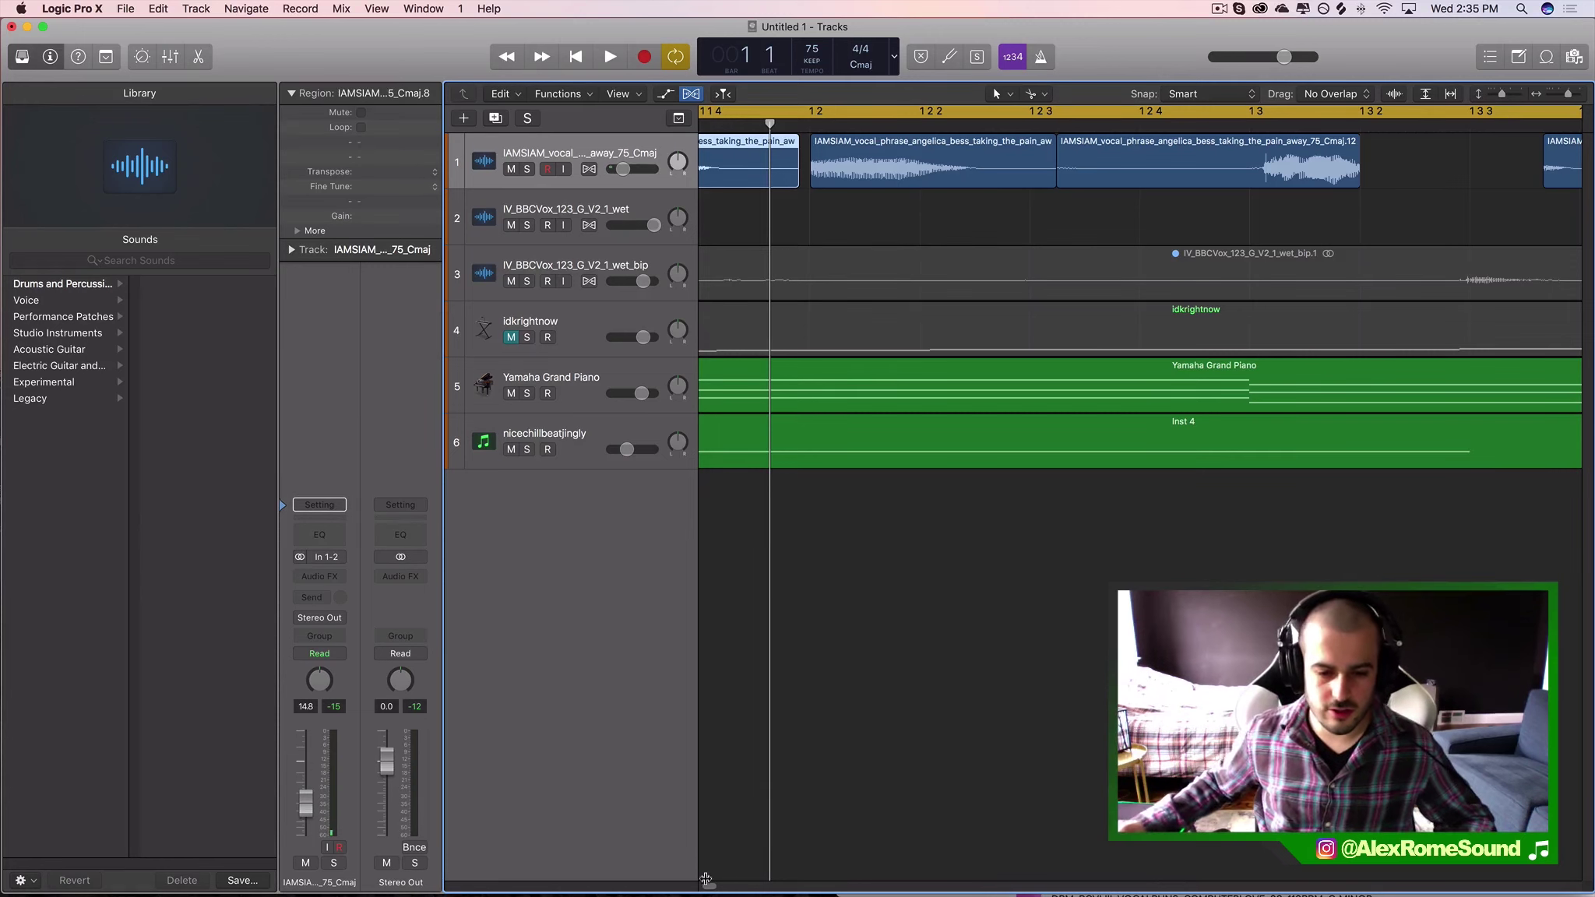
pyautogui.moveTo(712, 888); pyautogui.dragTo(708, 887)
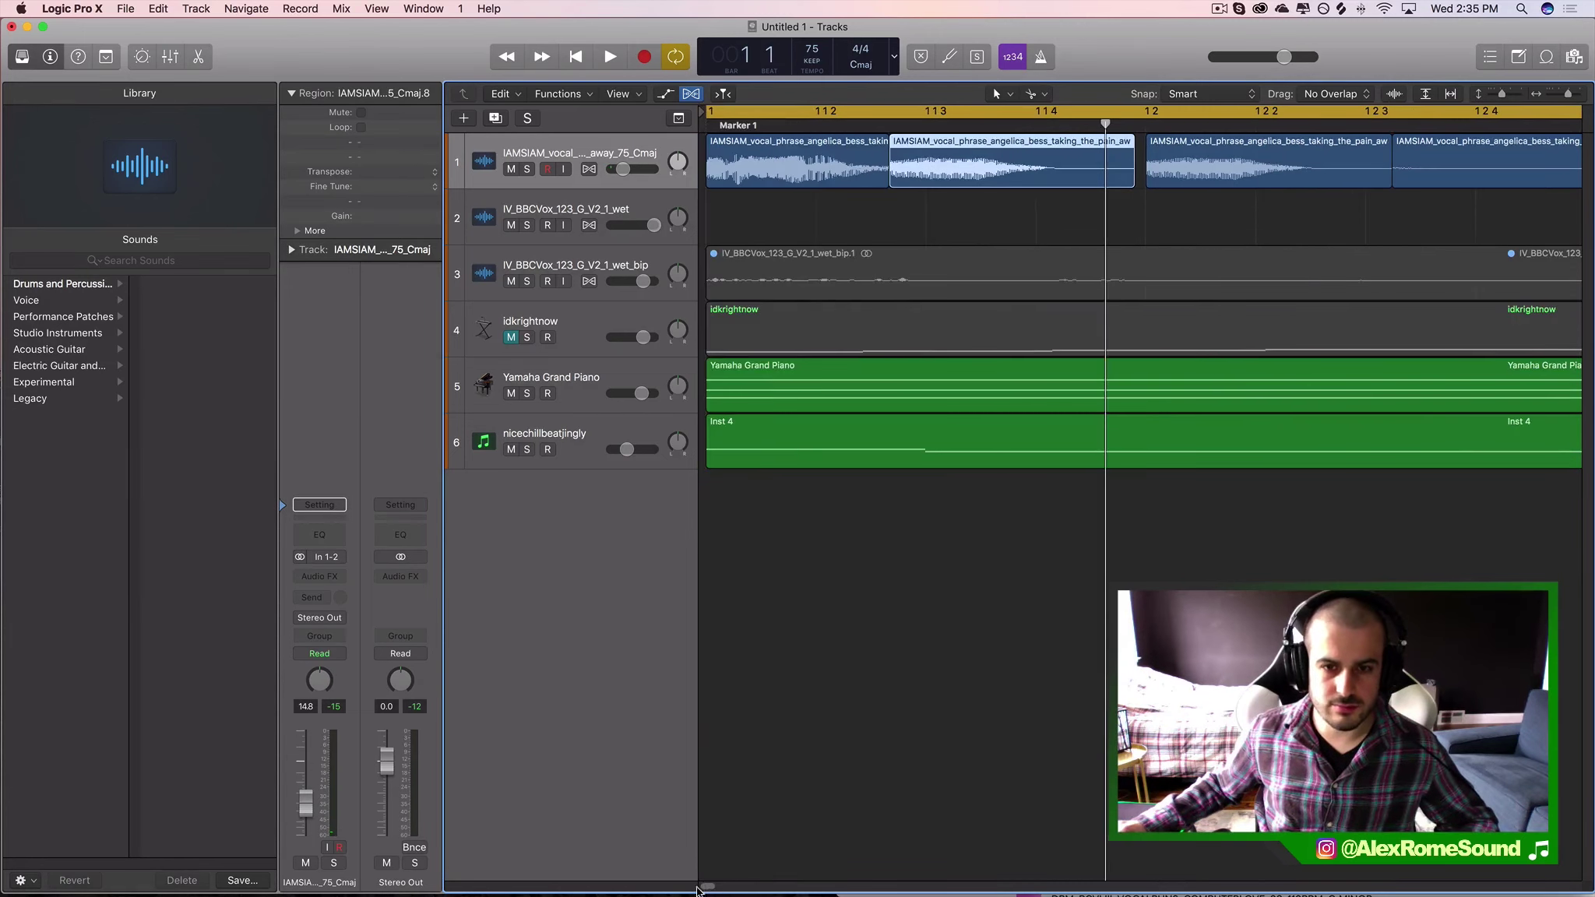
pyautogui.click(927, 217)
pyautogui.moveTo(935, 173)
pyautogui.mouseDown()
pyautogui.moveTo(970, 163)
pyautogui.moveTo(925, 175)
pyautogui.mouseUp()
pyautogui.click(806, 170)
pyautogui.press('space')
pyautogui.press('space')
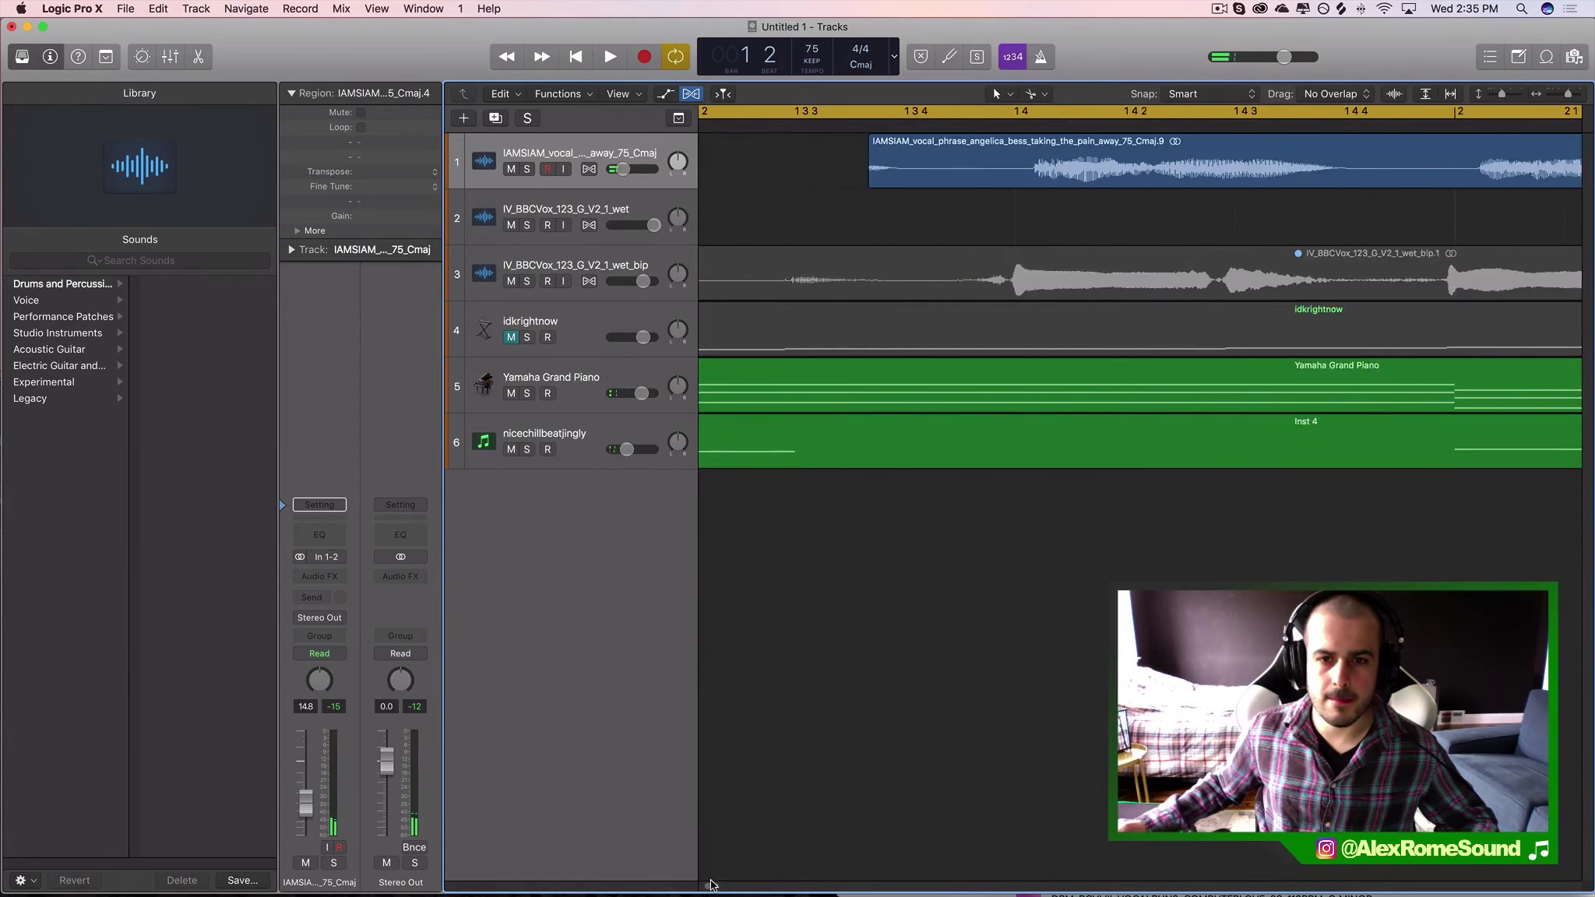
# - Split the remaining vocal phrase where its next syllable starts and delete the silent lead-in
pyautogui.moveTo(1564, 95); pyautogui.dragTo(1560, 95)
pyautogui.click(1148, 170)
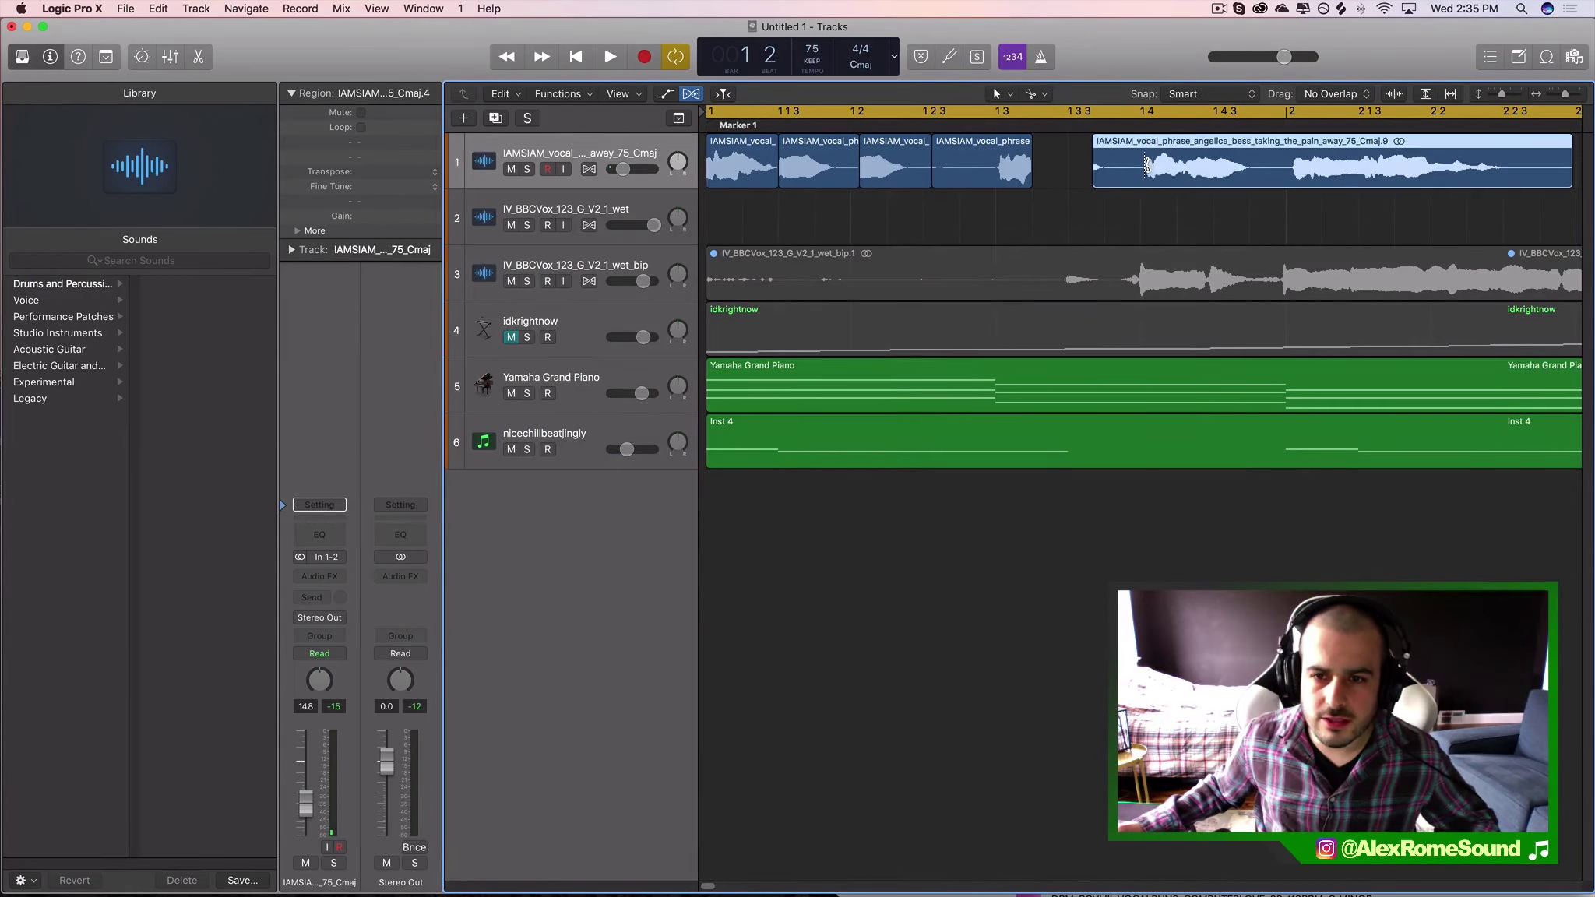
pyautogui.click(1123, 158)
pyautogui.press('Delete')
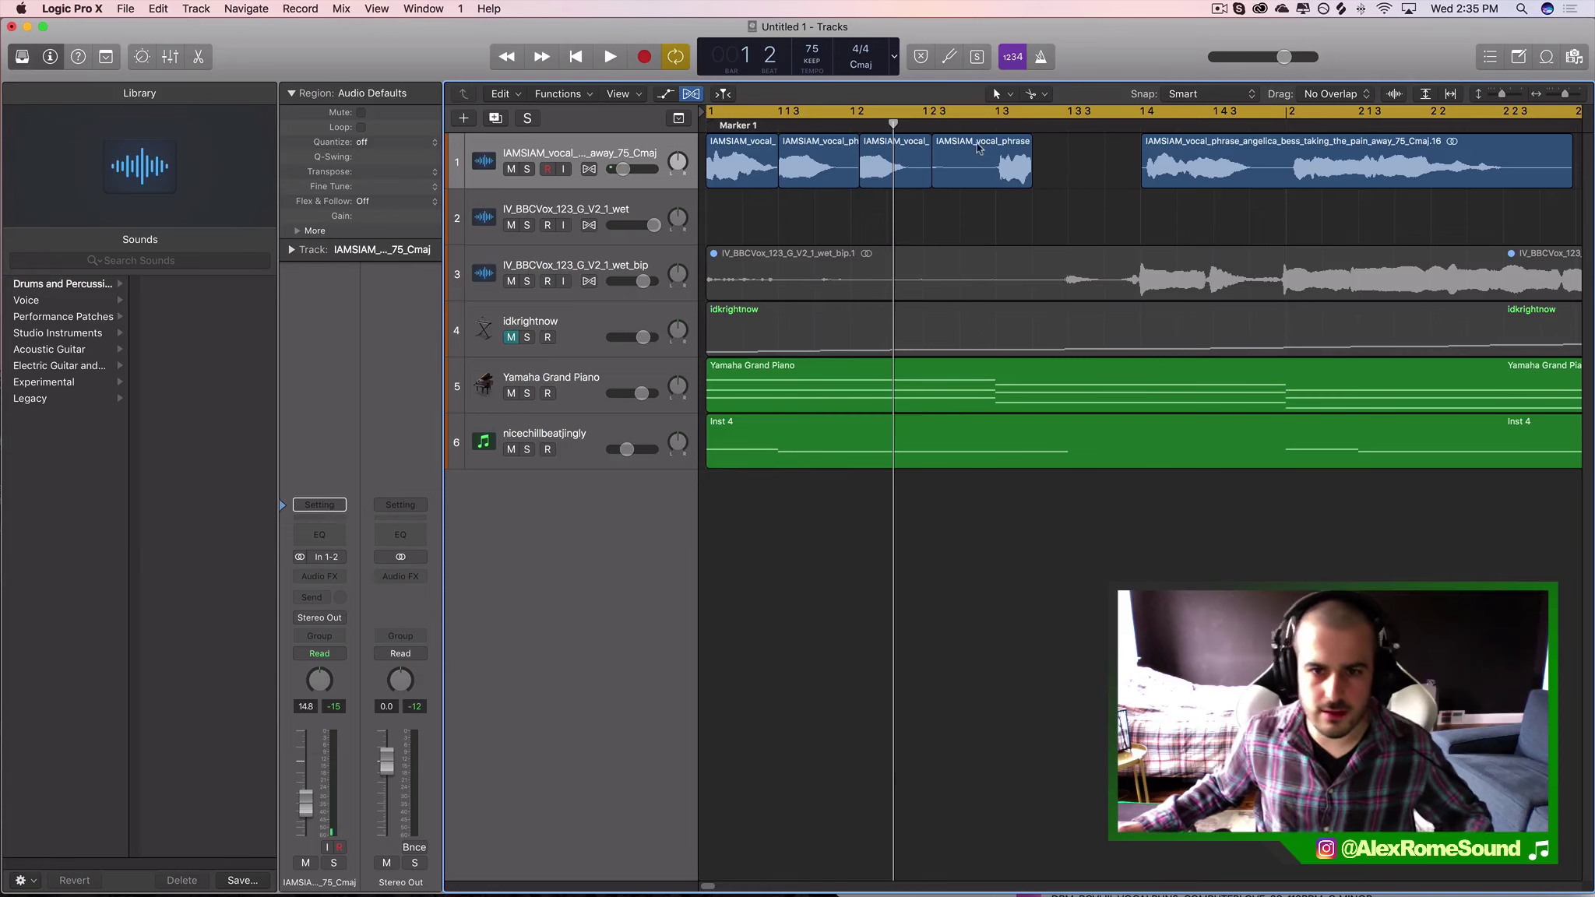
# - Trim the silence before the fourth chop's syllable, place the chop at 1 2 3 and audition it
pyautogui.press('space')
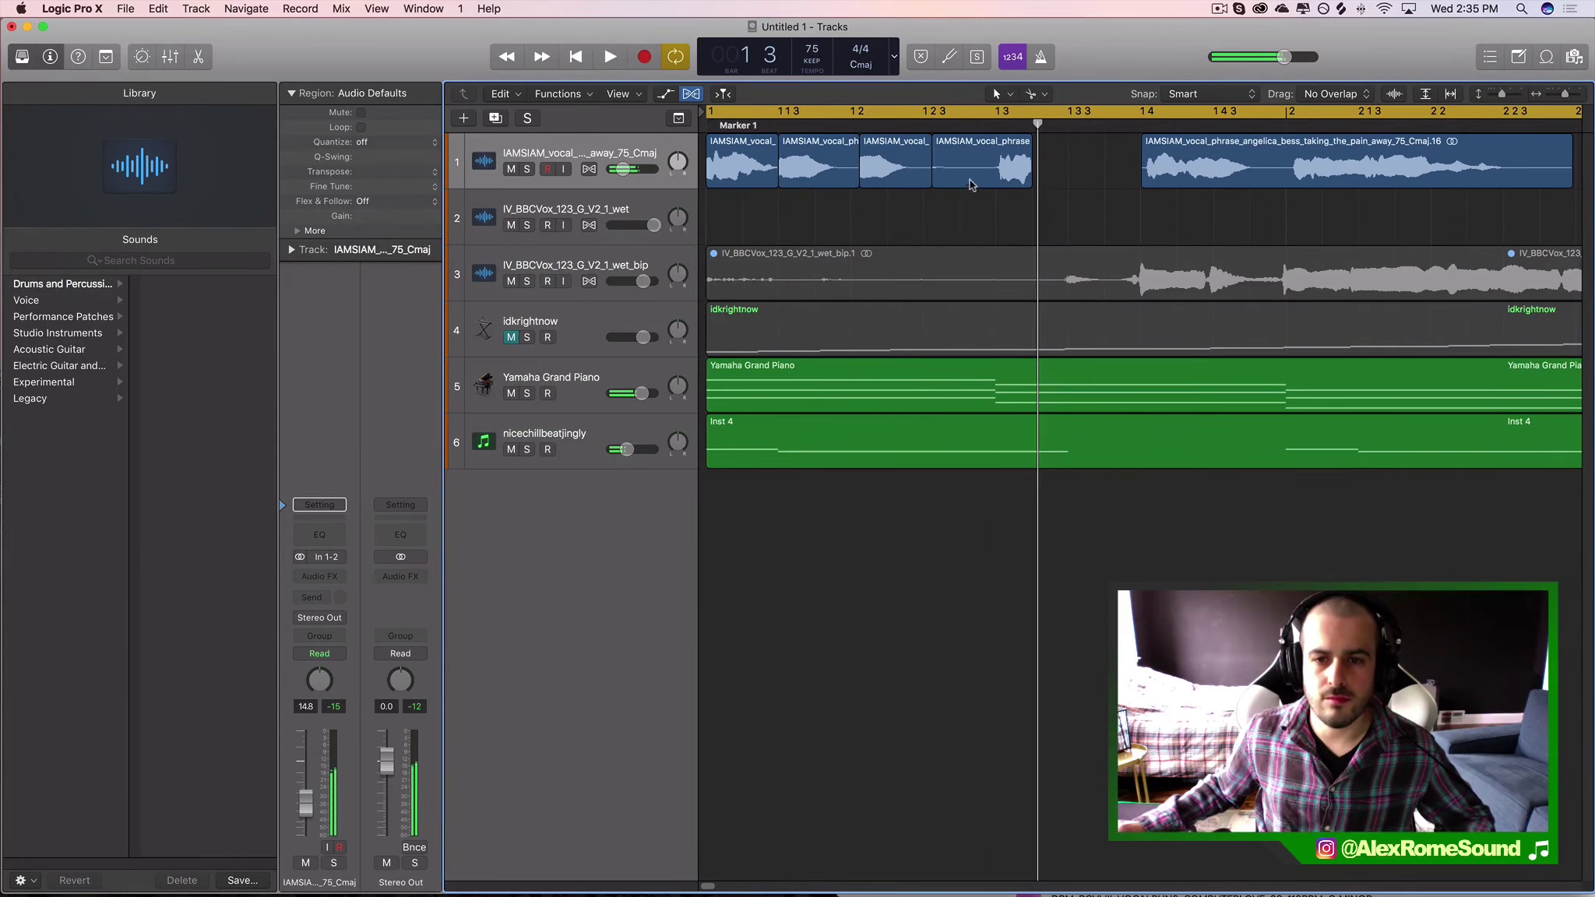
pyautogui.moveTo(934, 175); pyautogui.dragTo(996, 171)
pyautogui.press('space')
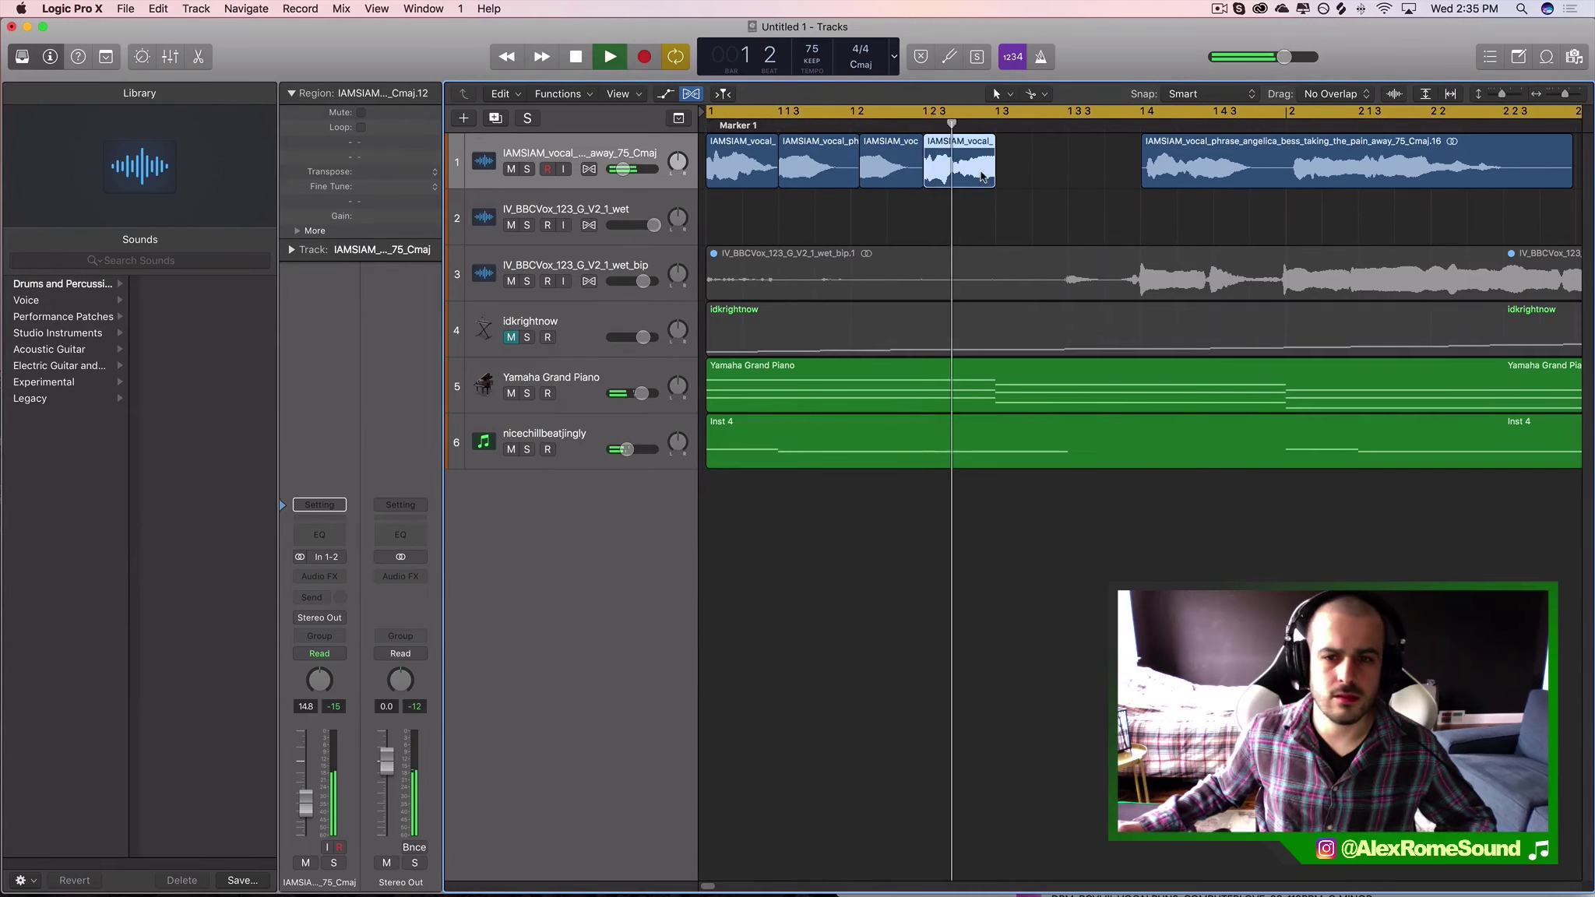
pyautogui.press('space')
# - Move the shortened fourth chop to 1 2 2, fit the third chop between beat 2 and it, and audition the sequence
pyautogui.moveTo(984, 176); pyautogui.dragTo(907, 177)
pyautogui.press('space')
pyautogui.click(886, 177)
pyautogui.press('space')
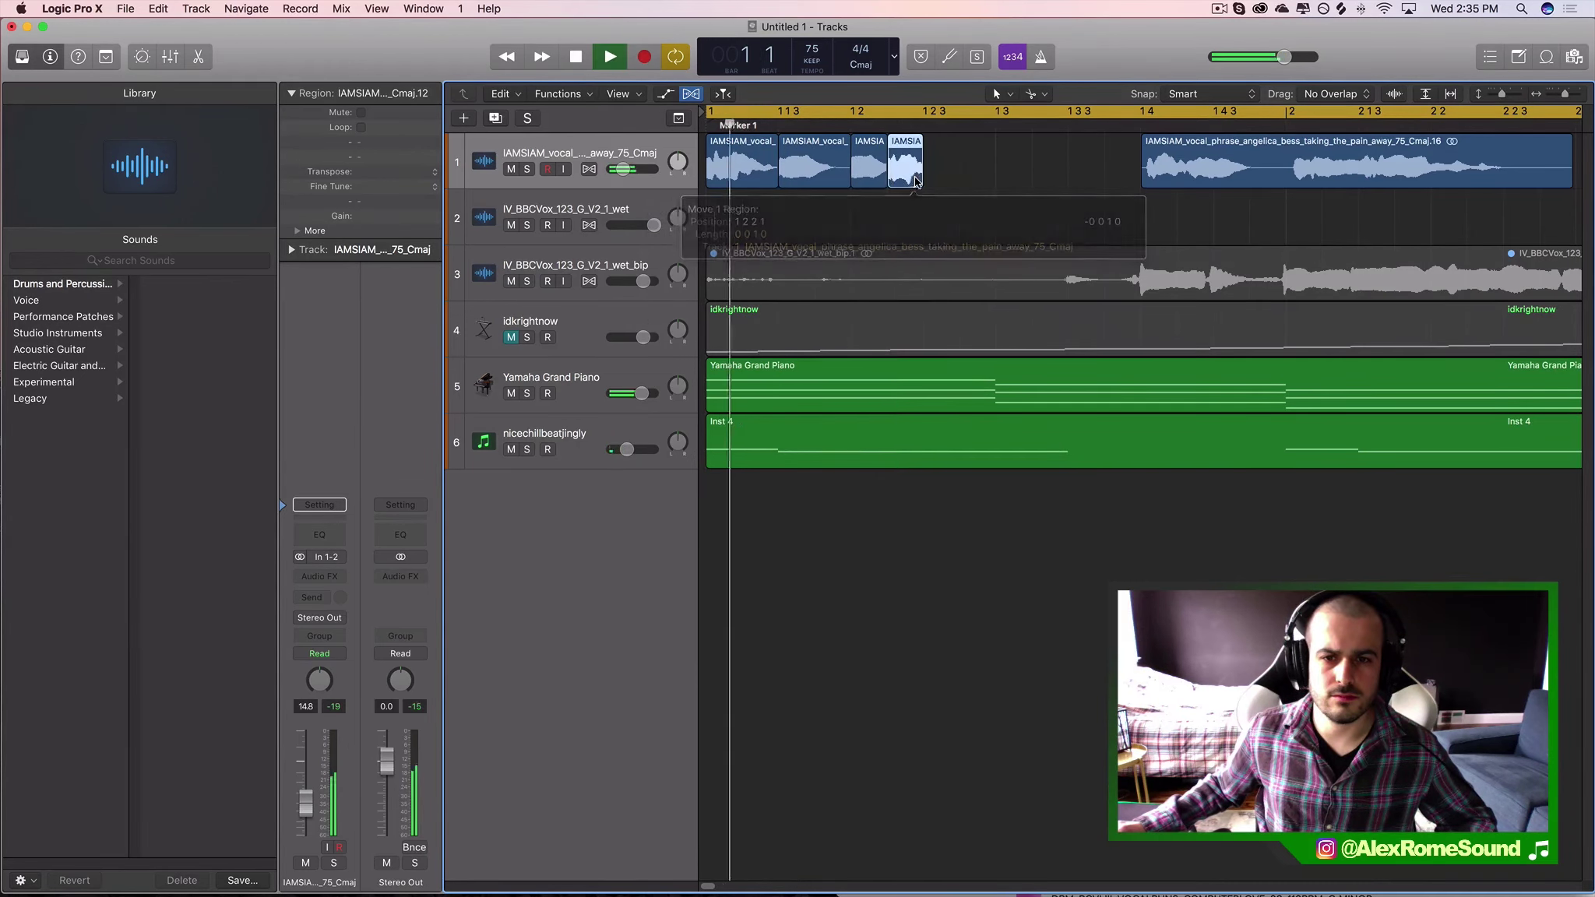
pyautogui.press('space')
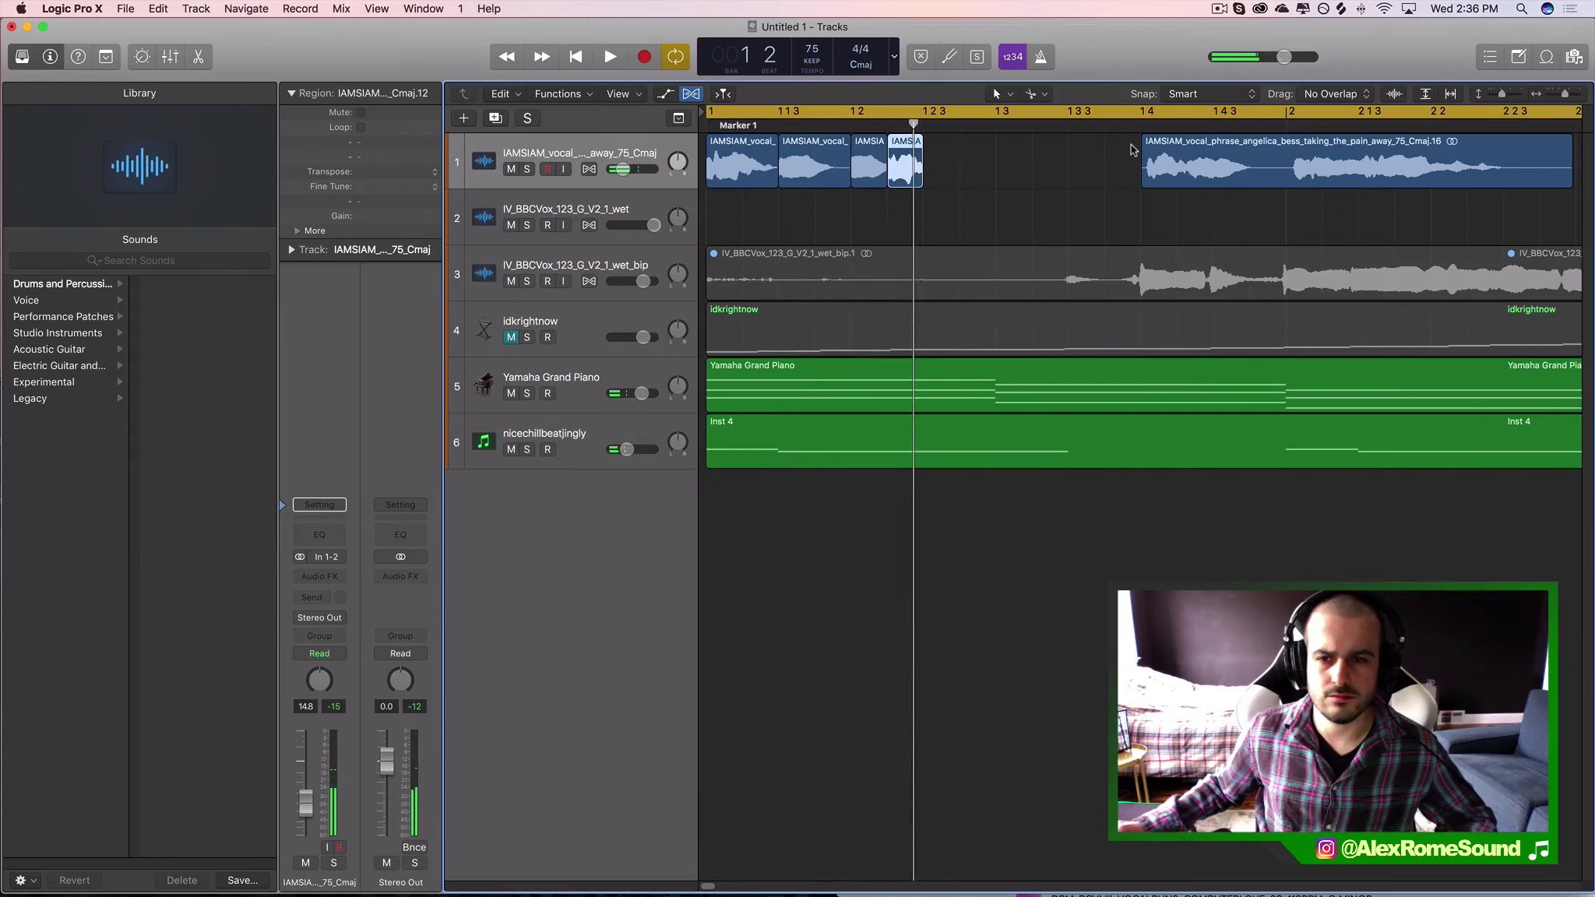
# - Split the remaining phrase into separate syllable slices and turn off the cycle range
pyautogui.click(1185, 165)
pyautogui.click(1250, 167)
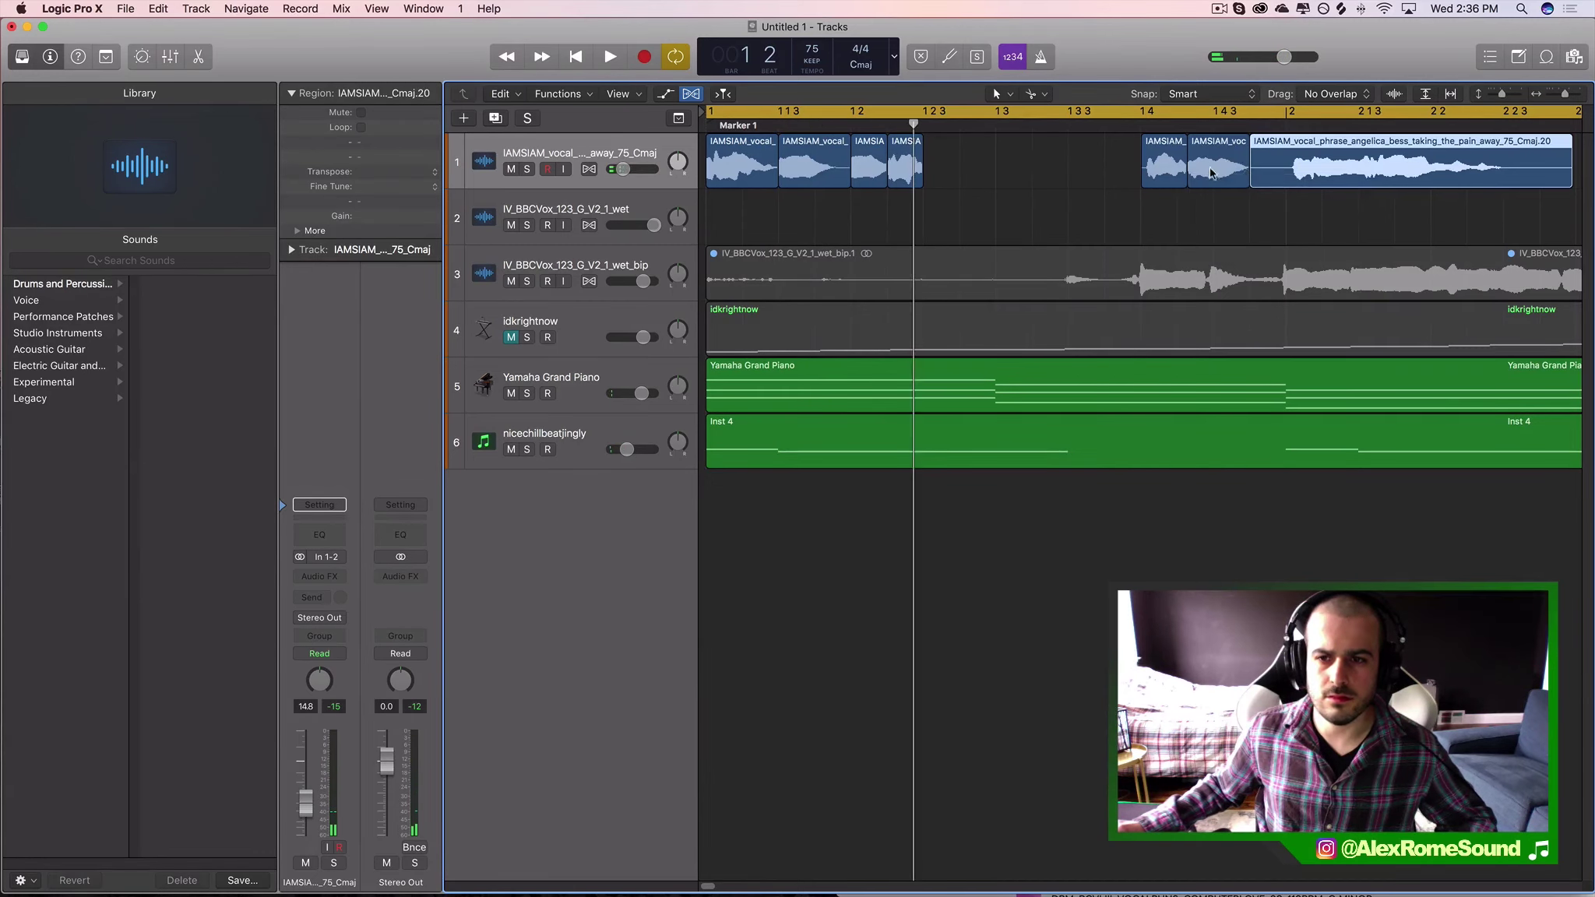
pyautogui.click(1165, 114)
pyautogui.click(1220, 164)
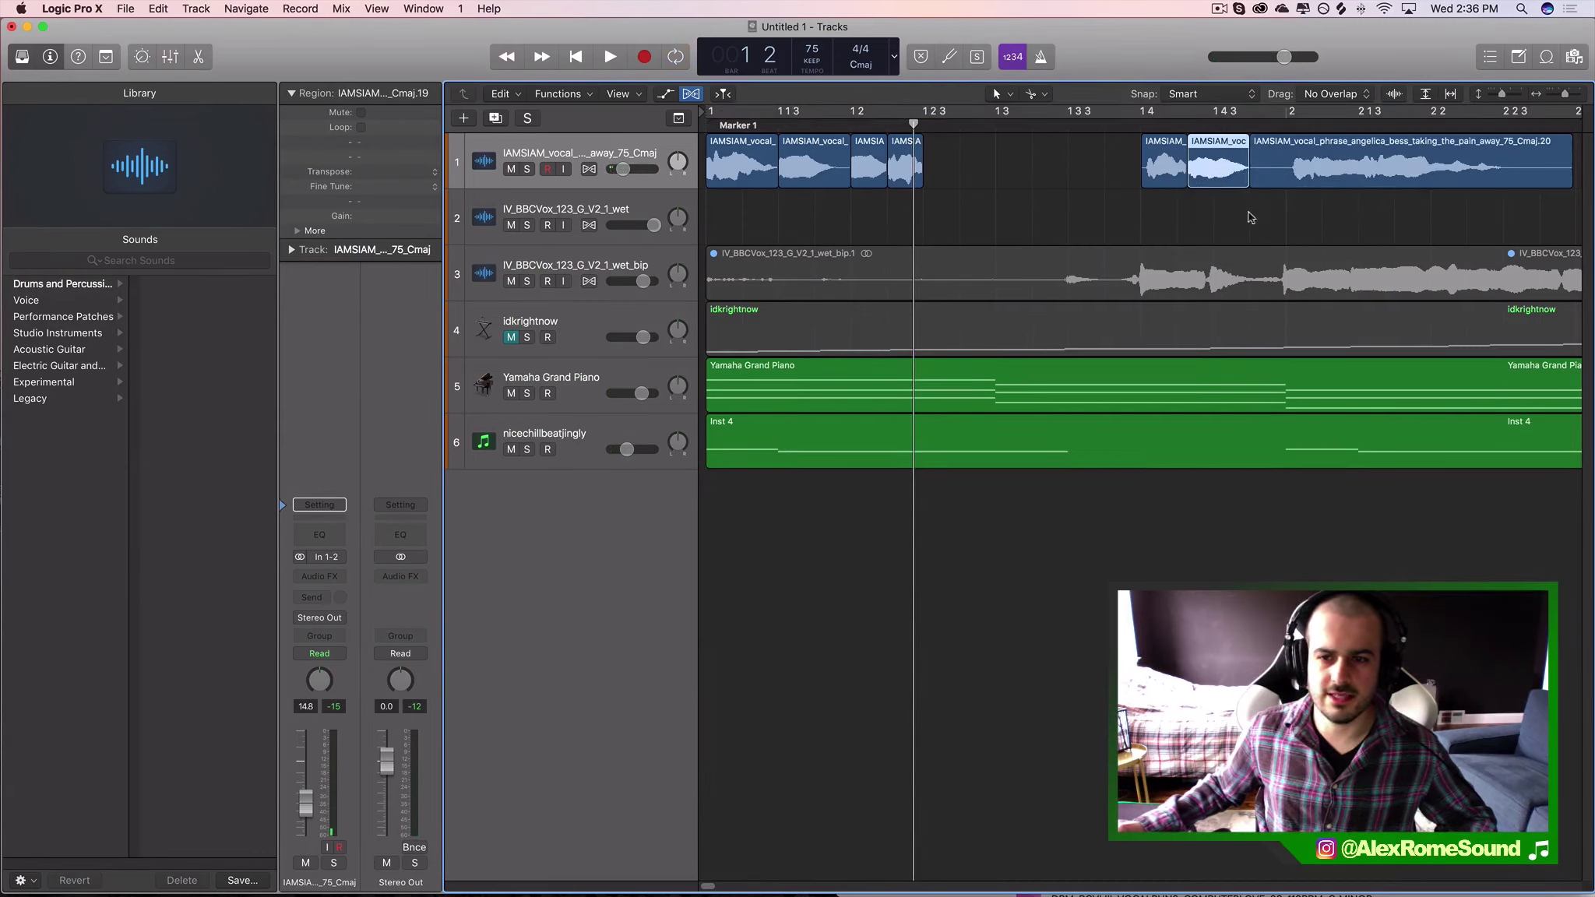
pyautogui.click(1318, 165)
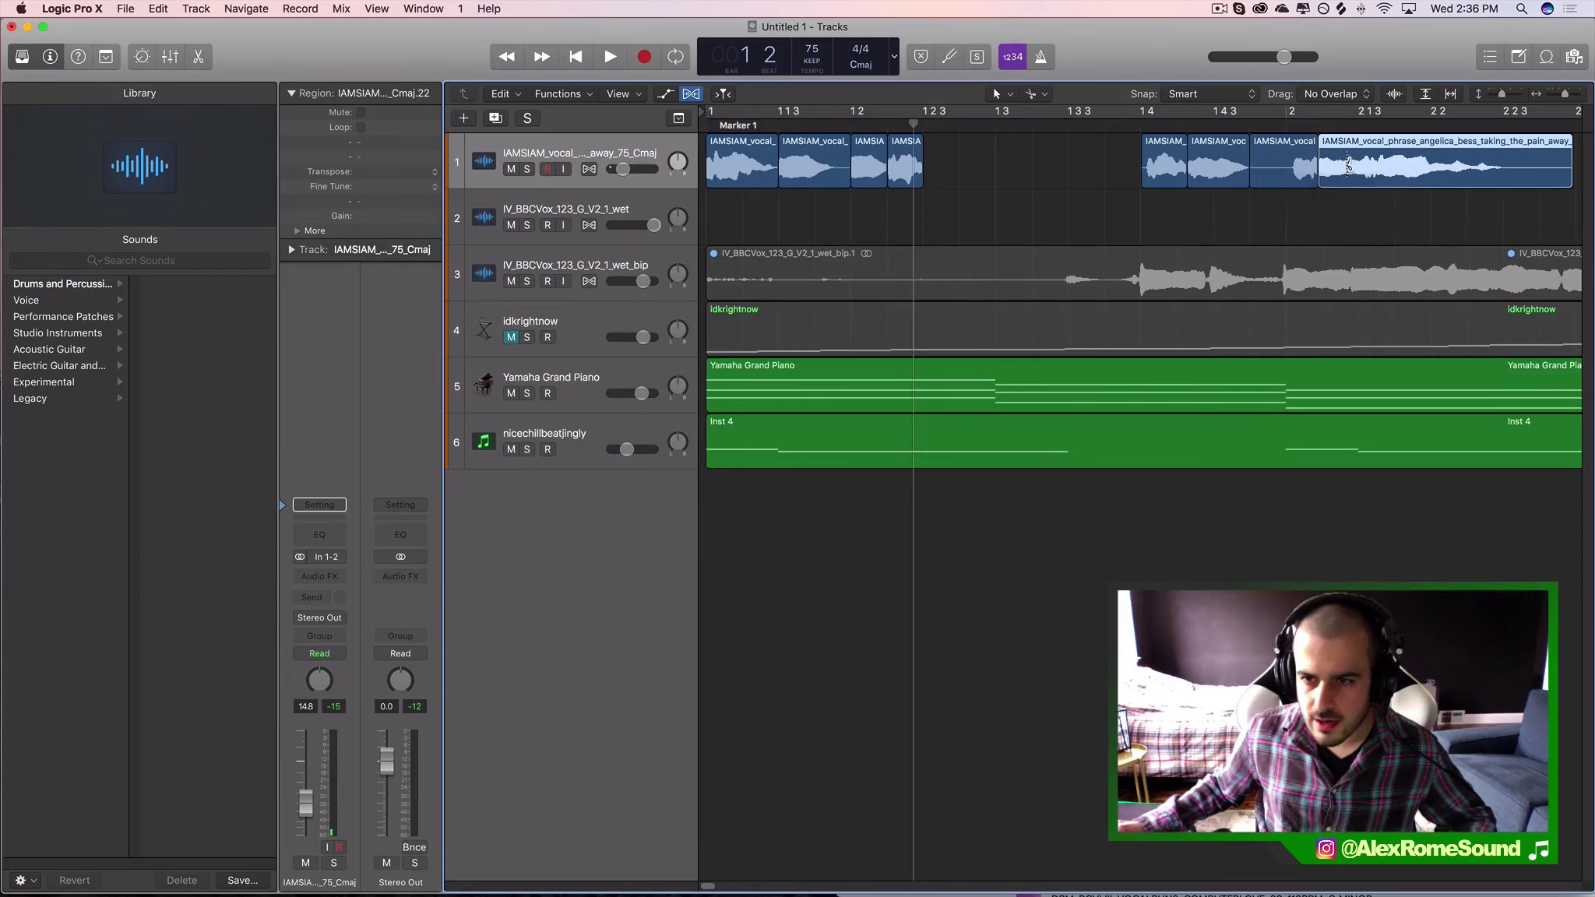
pyautogui.click(1361, 166)
pyautogui.click(1348, 166)
# - Place the short slice from the last sung word at 1 2 3, extend it to 1 3, and select all five assembled chops
pyautogui.moveTo(1352, 168); pyautogui.dragTo(965, 178)
pyautogui.moveTo(959, 178); pyautogui.dragTo(995, 178)
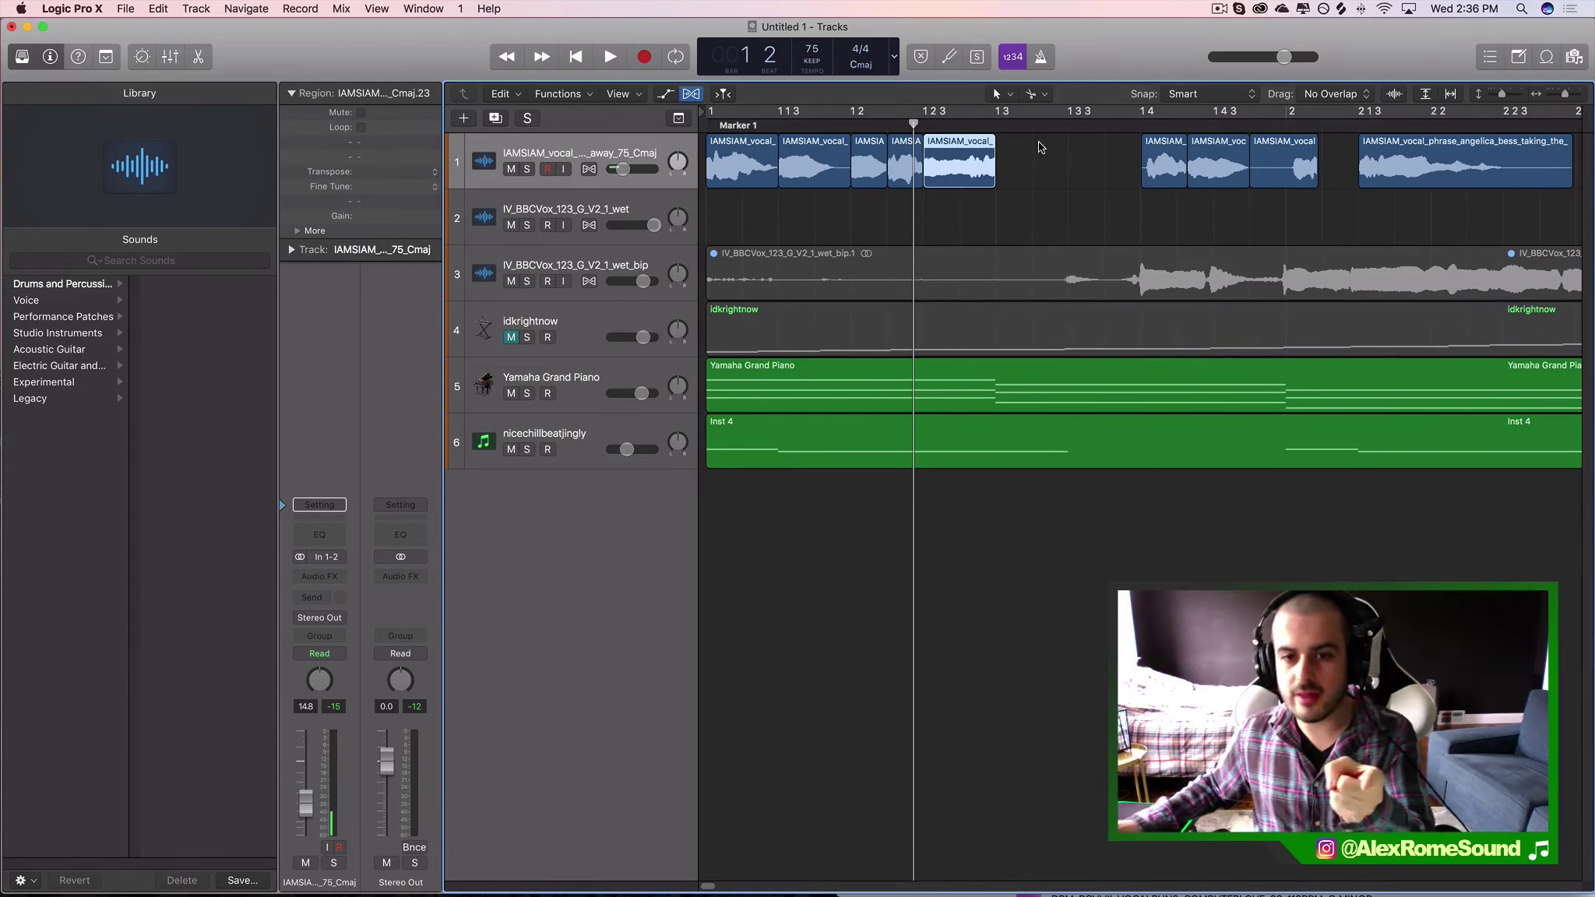
pyautogui.moveTo(1040, 146); pyautogui.dragTo(683, 150)
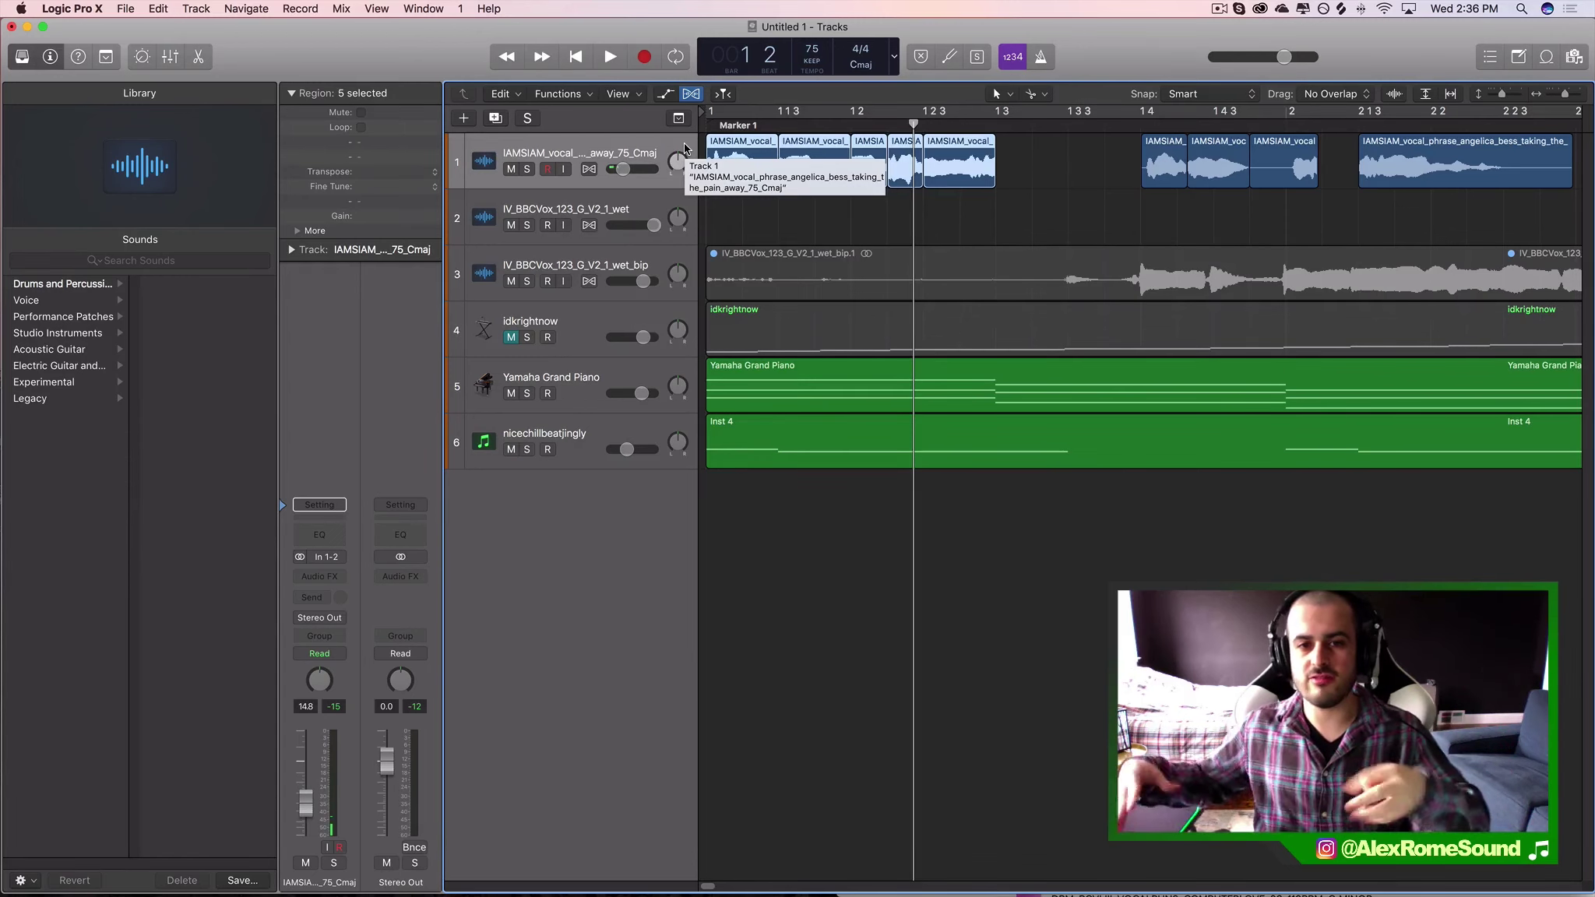
# - Deselect the assembled chops, turn on the cycle range and audition the sequence
pyautogui.moveTo(1068, 224); pyautogui.dragTo(623, 176)
pyautogui.moveTo(1072, 233); pyautogui.dragTo(701, 133)
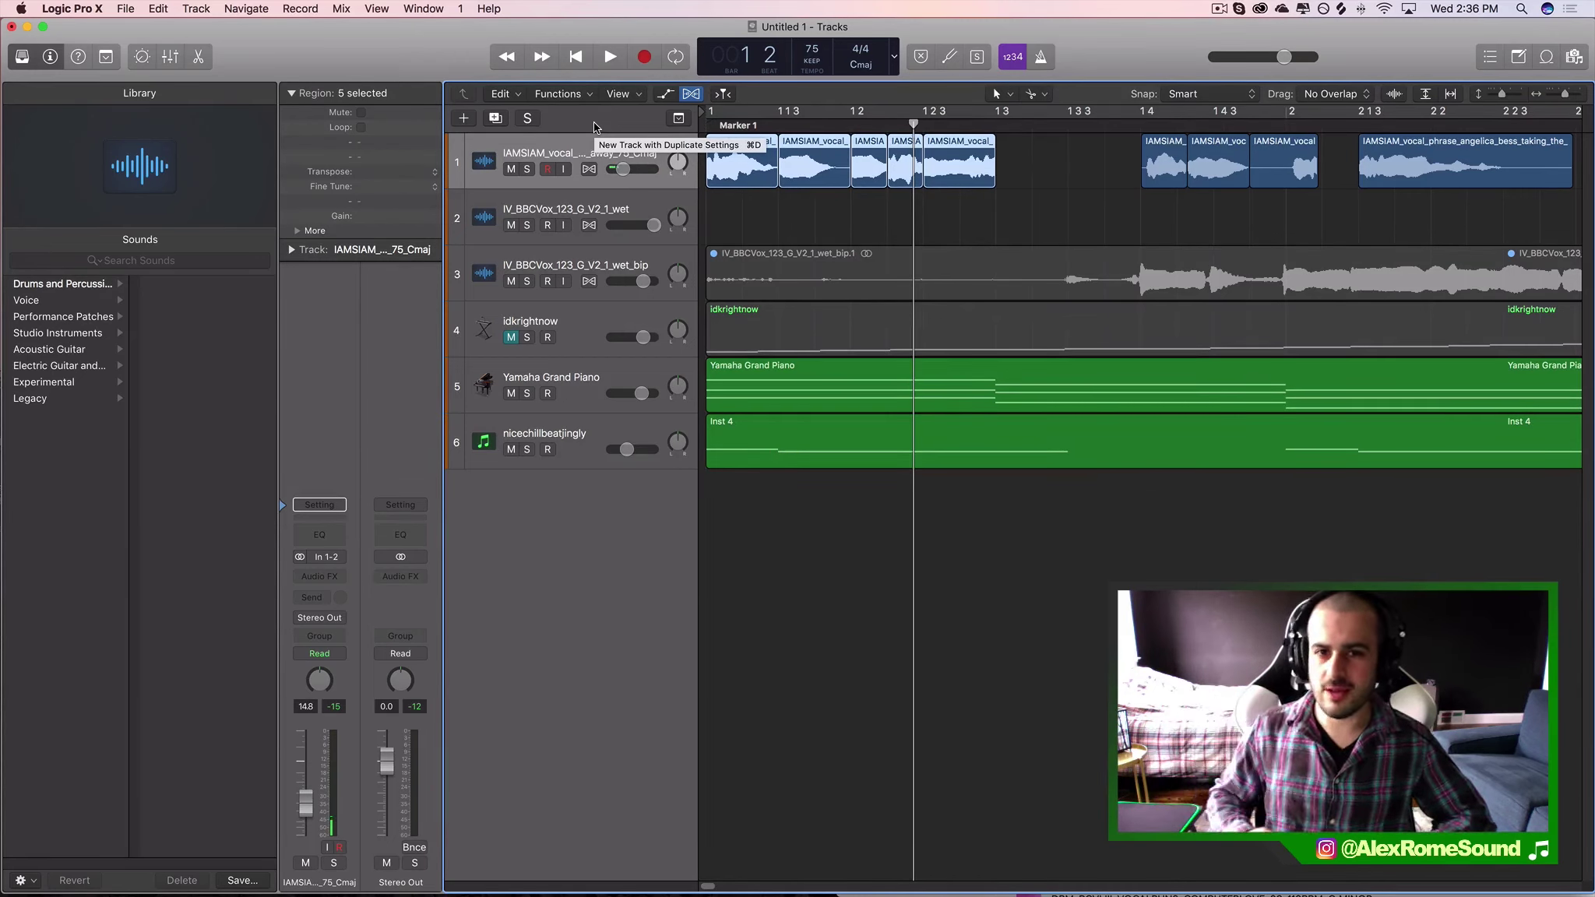
pyautogui.click(1019, 166)
pyautogui.click(989, 116)
pyautogui.press('space')
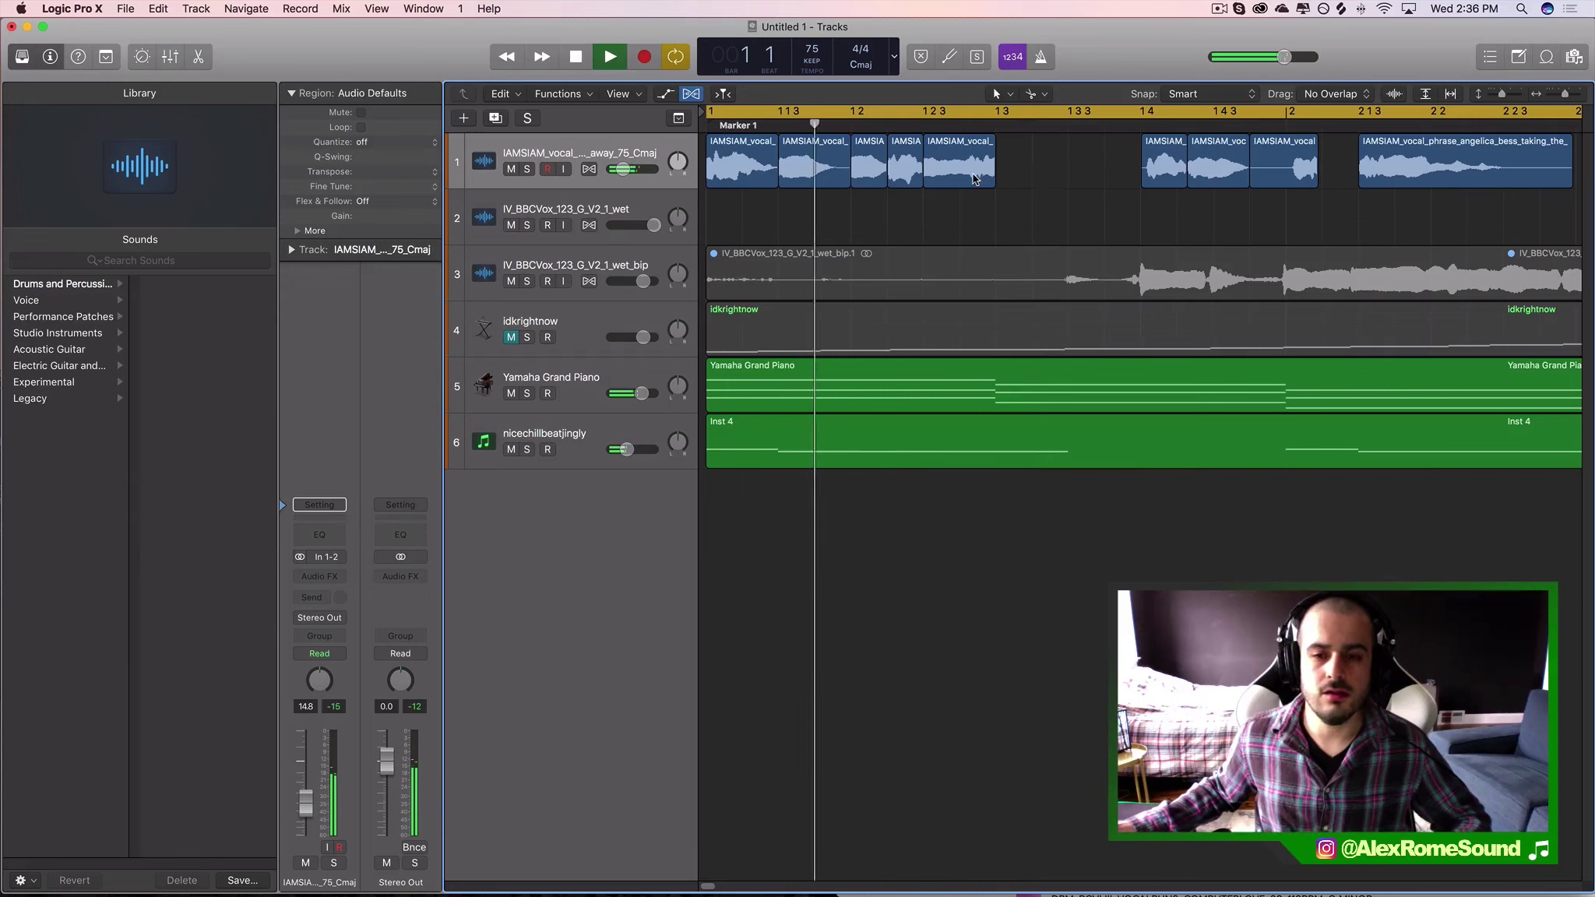
# - Try extending the fifth chop past beat 1 3 and audition the longer tail
pyautogui.press('space')
pyautogui.moveTo(927, 182); pyautogui.dragTo(1029, 168)
pyautogui.press('space')
pyautogui.press('space')
pyautogui.press('space')
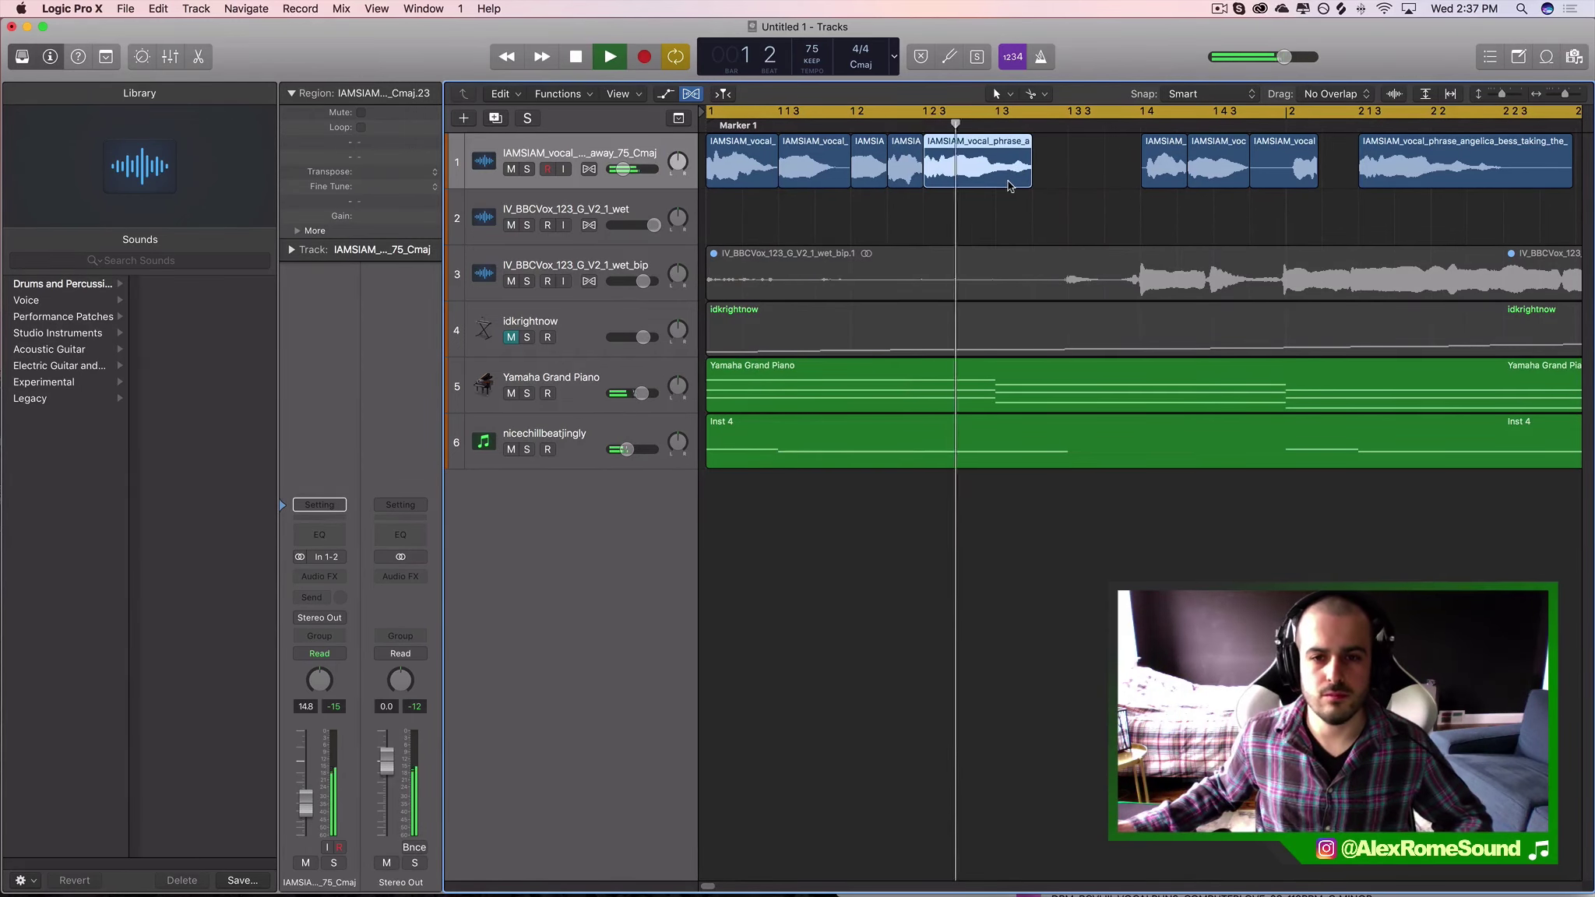
pyautogui.press('space')
pyautogui.press('space')
# - Trim the fifth chop back so it ends at 1 3 and audition the sequence
pyautogui.moveTo(1026, 173); pyautogui.dragTo(993, 198)
pyautogui.press('space')
pyautogui.click(1019, 182)
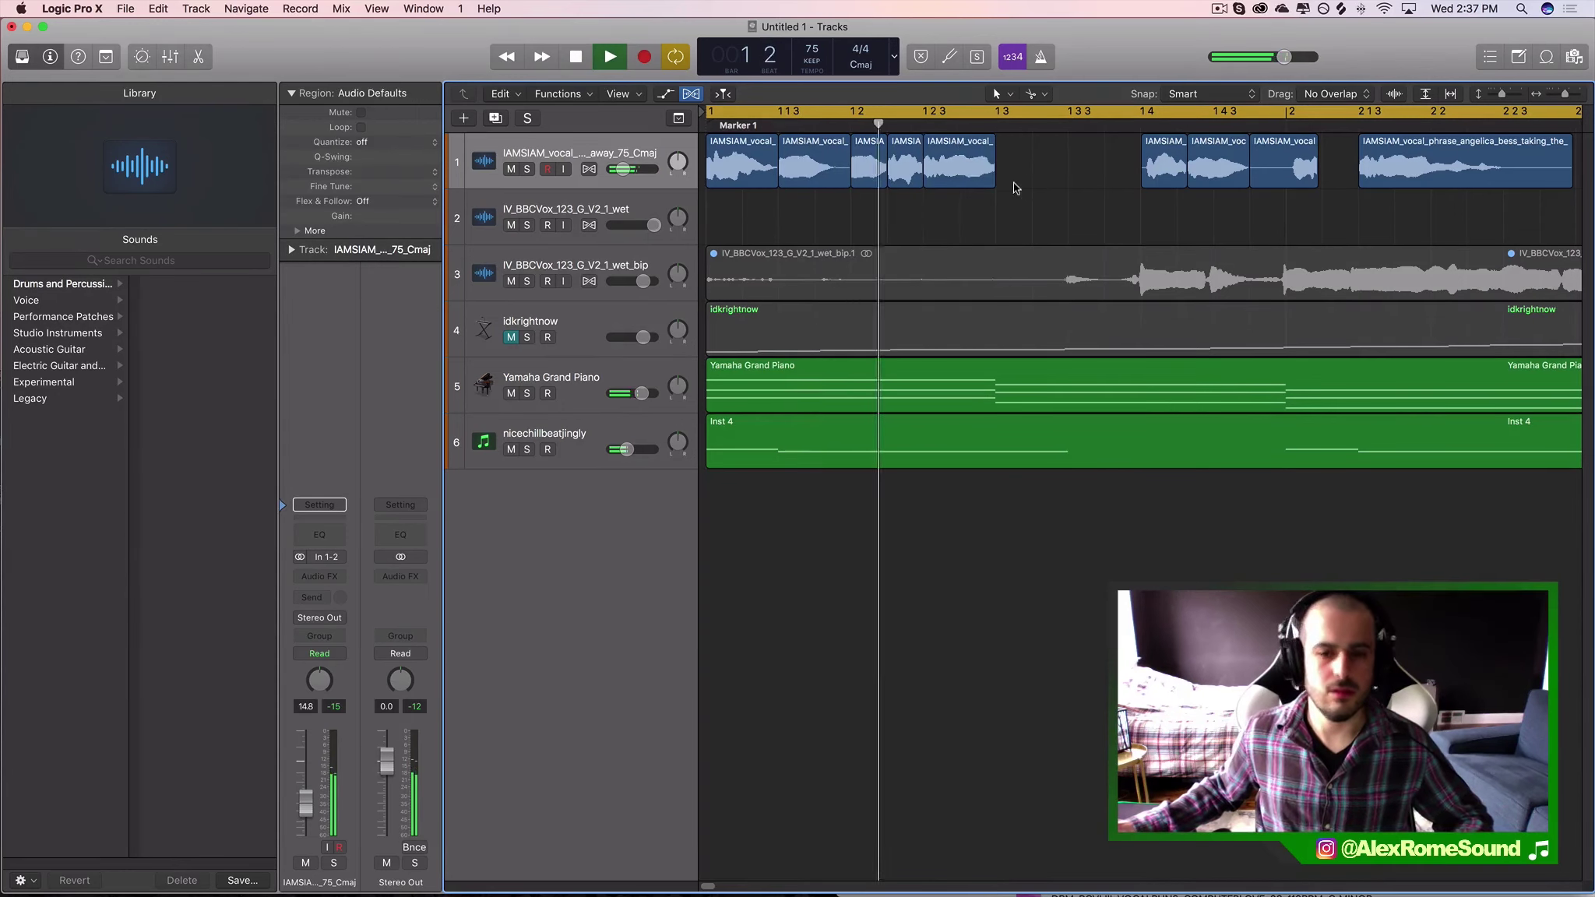
pyautogui.press('space')
pyautogui.click(979, 179)
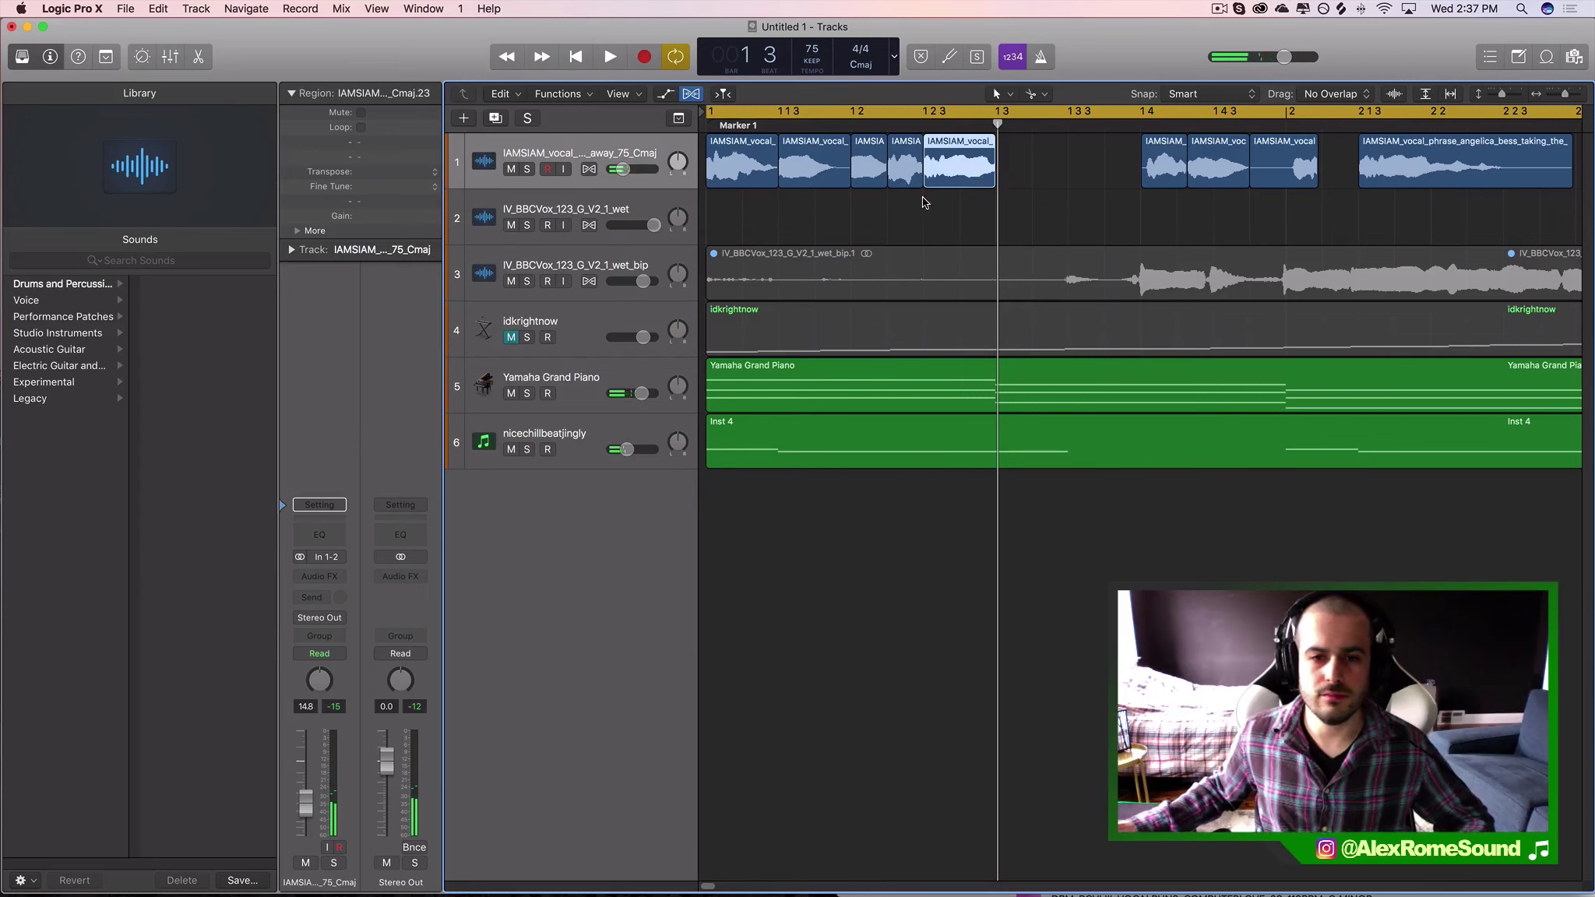
pyautogui.press('space')
pyautogui.press('space')
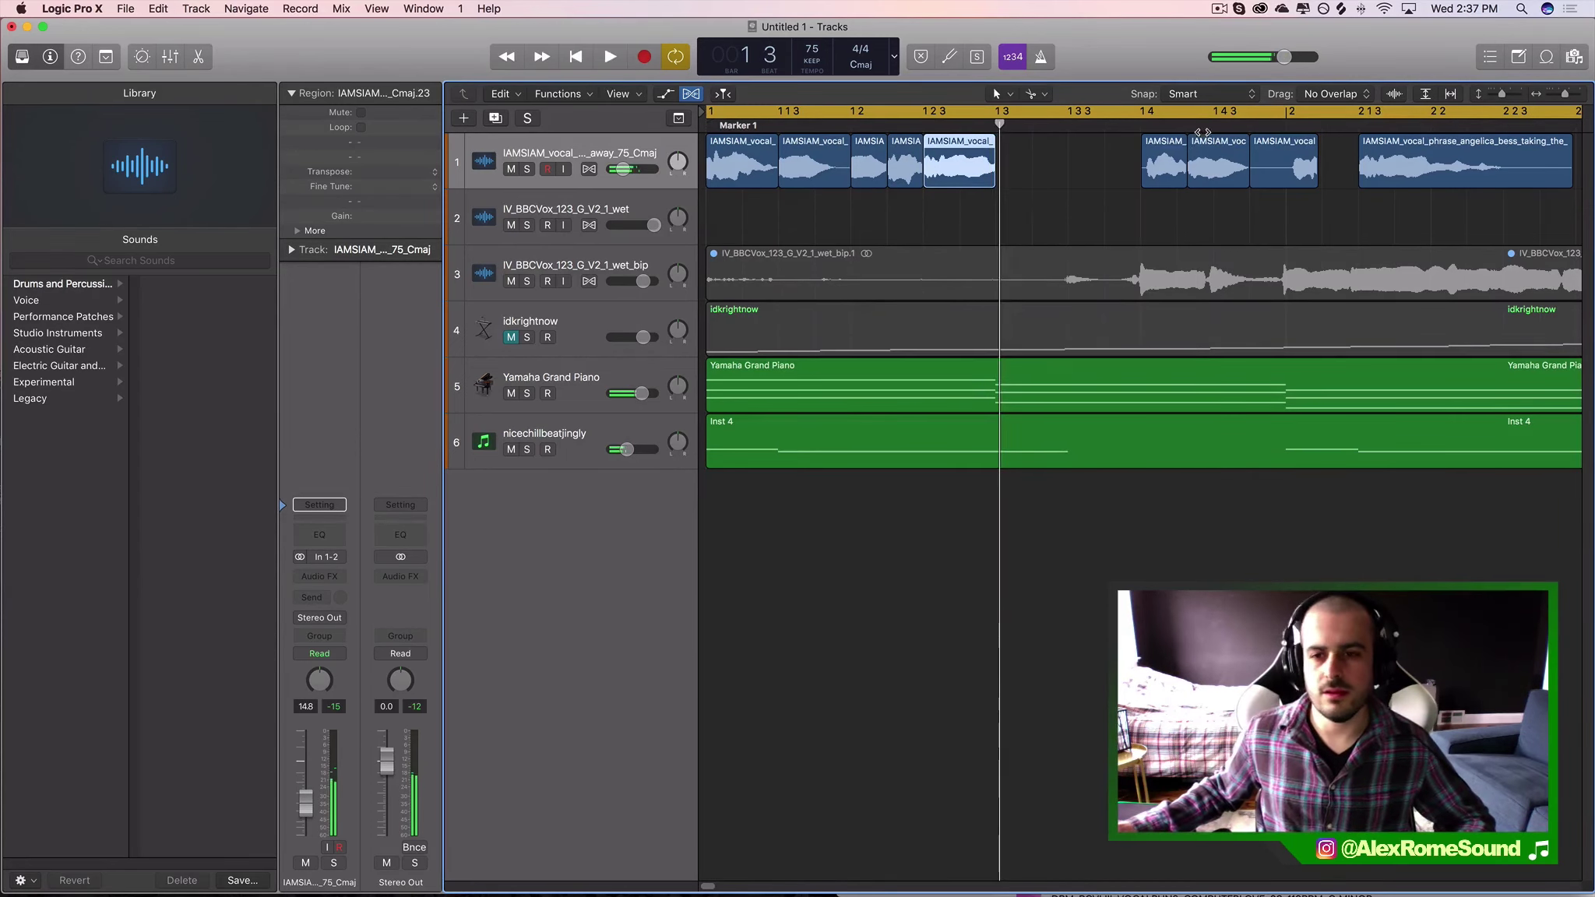
# - Audition the leftover slices around 1 4 and move the second one to 1 3
pyautogui.moveTo(1157, 113); pyautogui.dragTo(1445, 114)
pyautogui.press('space')
pyautogui.press('space')
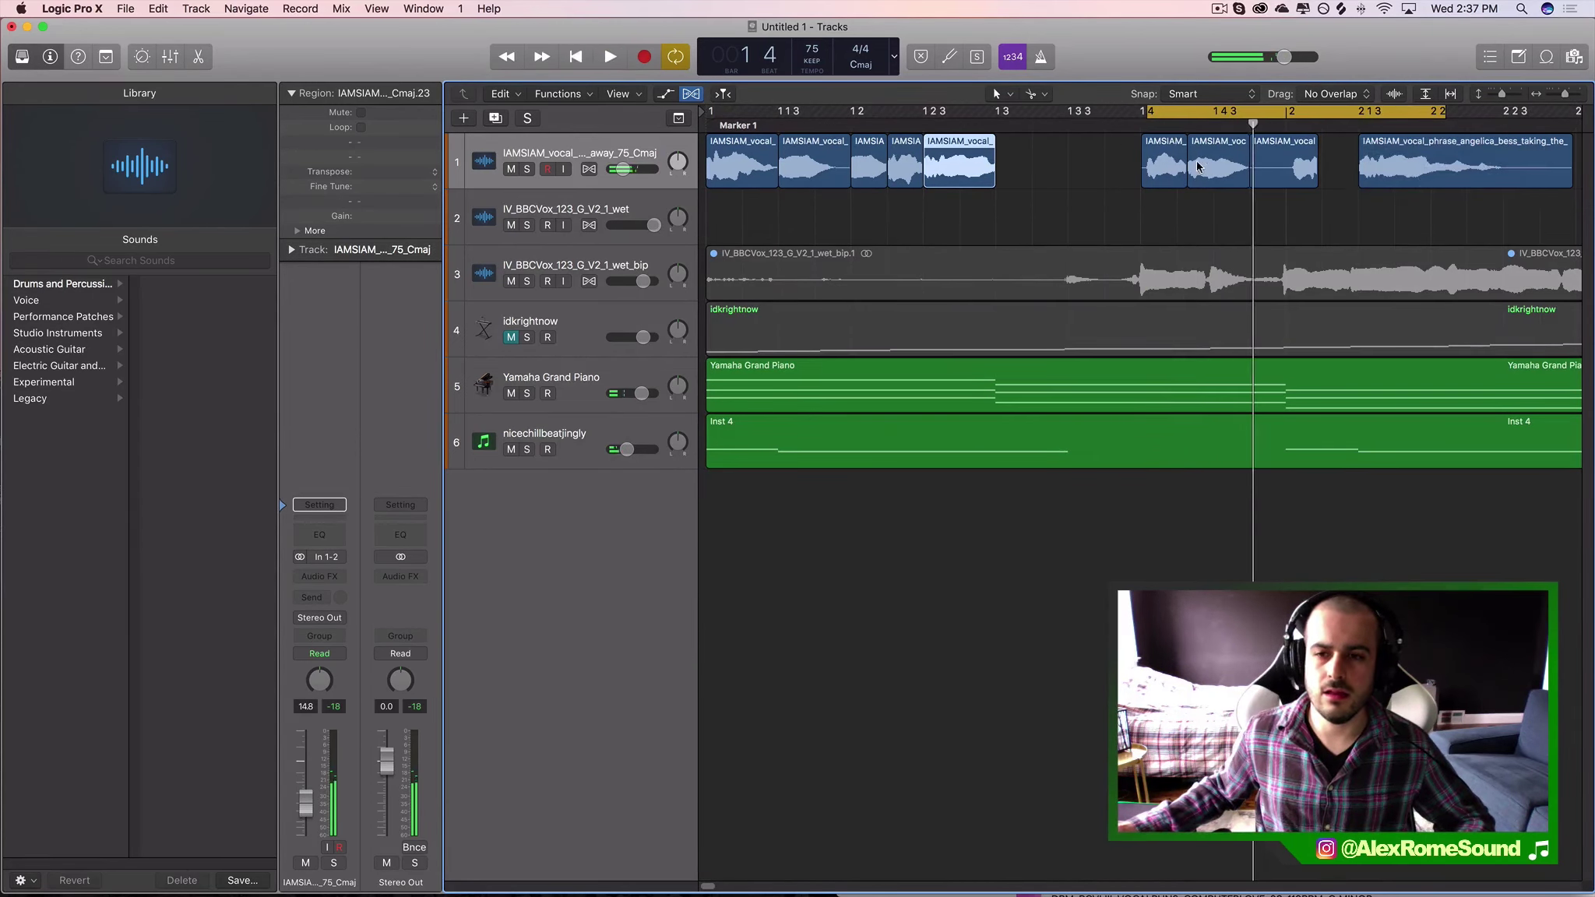
pyautogui.moveTo(1215, 167); pyautogui.dragTo(1051, 166)
pyautogui.moveTo(879, 114); pyautogui.dragTo(1441, 138)
pyautogui.press('space')
# - Extend the slice at 1 3 to 1 3 3, place a copy directly after it and audition both
pyautogui.click(1047, 175)
pyautogui.moveTo(1053, 180)
pyautogui.mouseDown()
pyautogui.moveTo(1106, 180)
pyautogui.moveTo(1071, 182)
pyautogui.mouseUp()
pyautogui.press('space')
pyautogui.press('space')
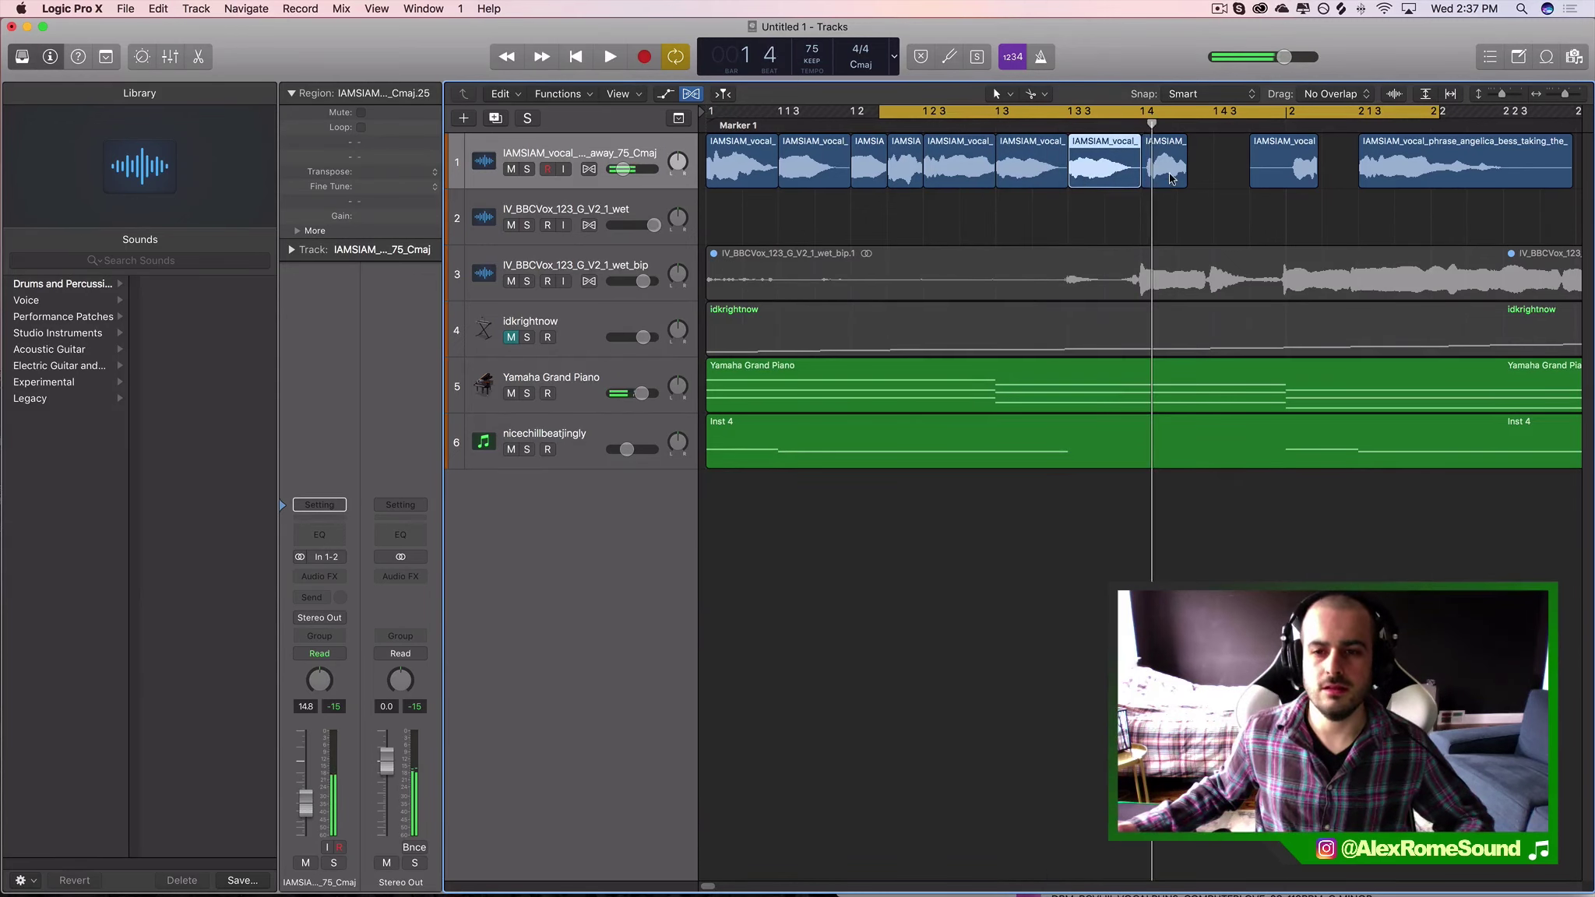
# - Delete the leftover slice at 1 4, repeat the last three assembled chops from there and audition the result
pyautogui.click(1166, 179)
pyautogui.press('Delete')
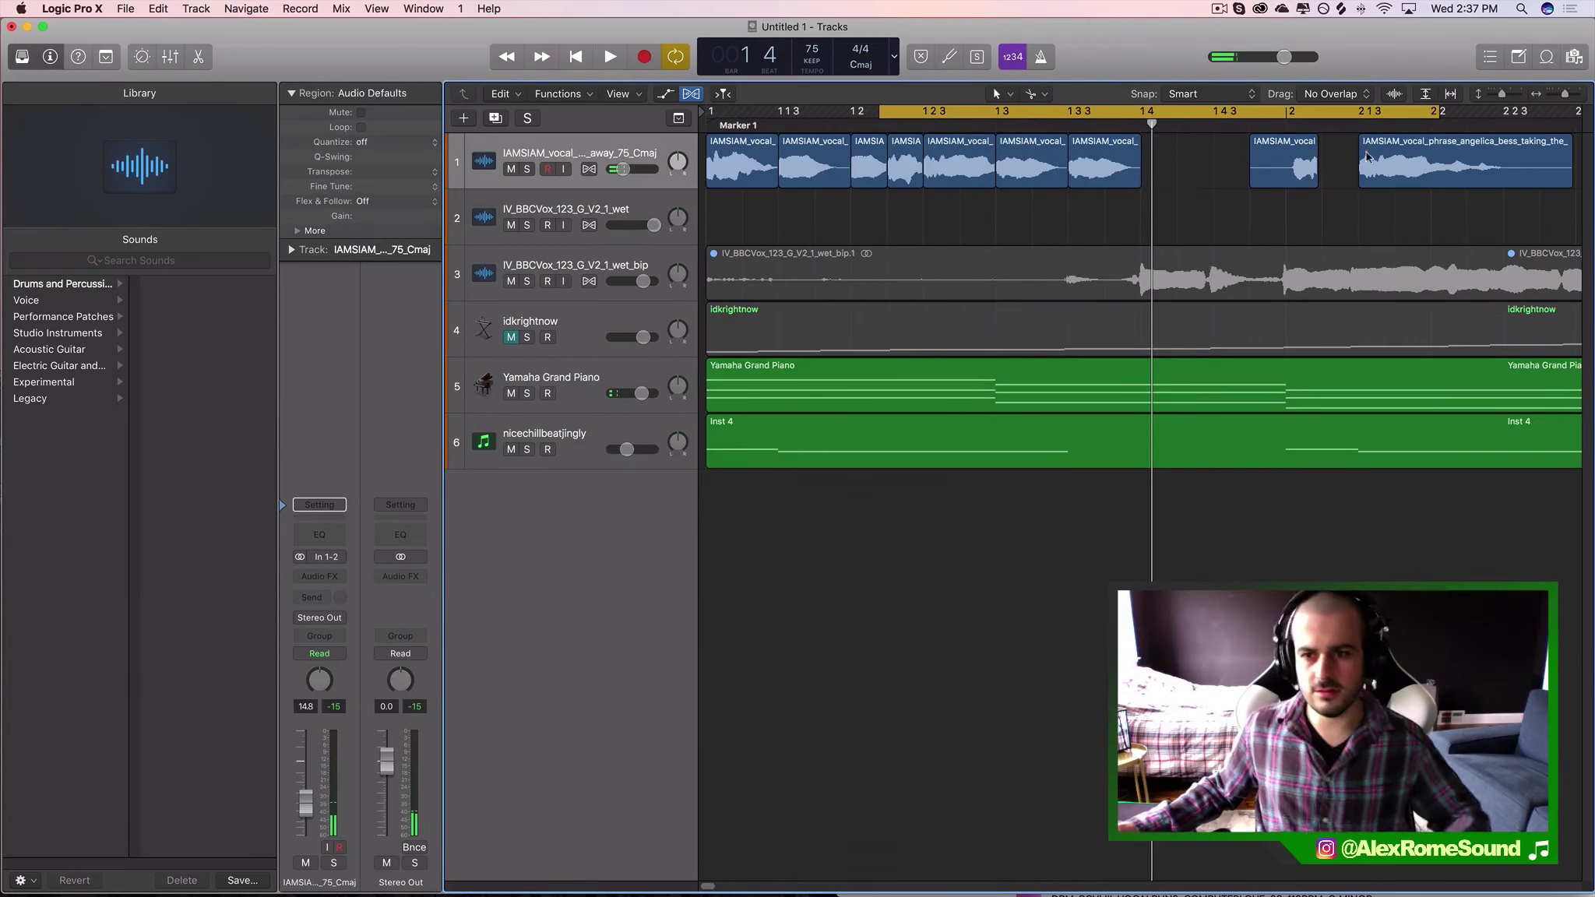
pyautogui.moveTo(1175, 173); pyautogui.dragTo(958, 177)
pyautogui.press('super+r')
pyautogui.press('space')
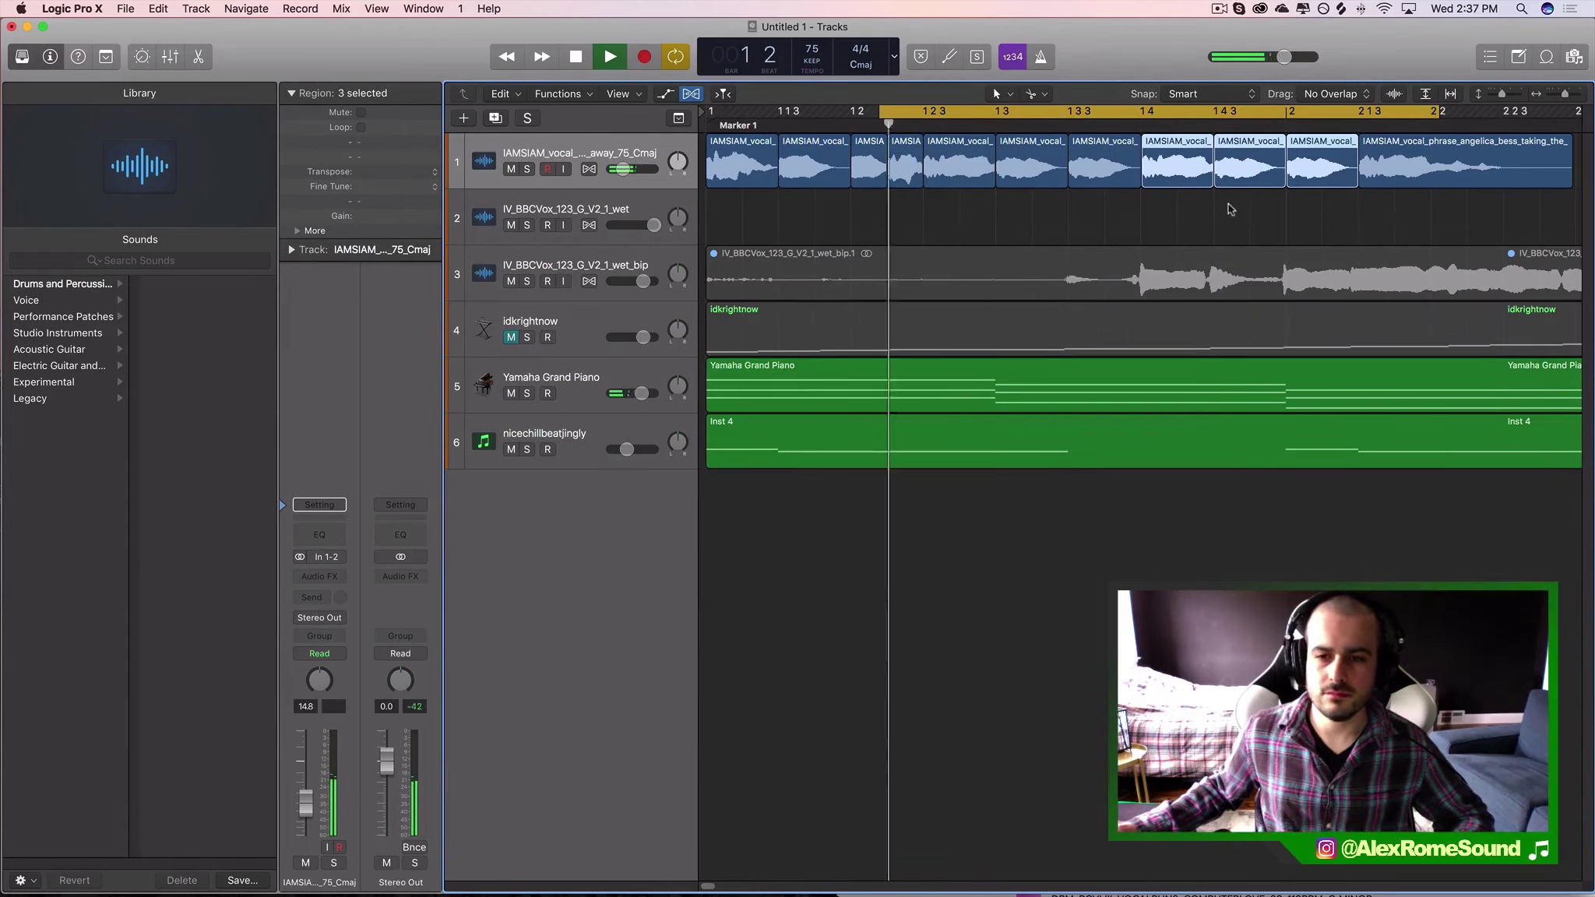
pyautogui.click(1157, 217)
pyautogui.press('space')
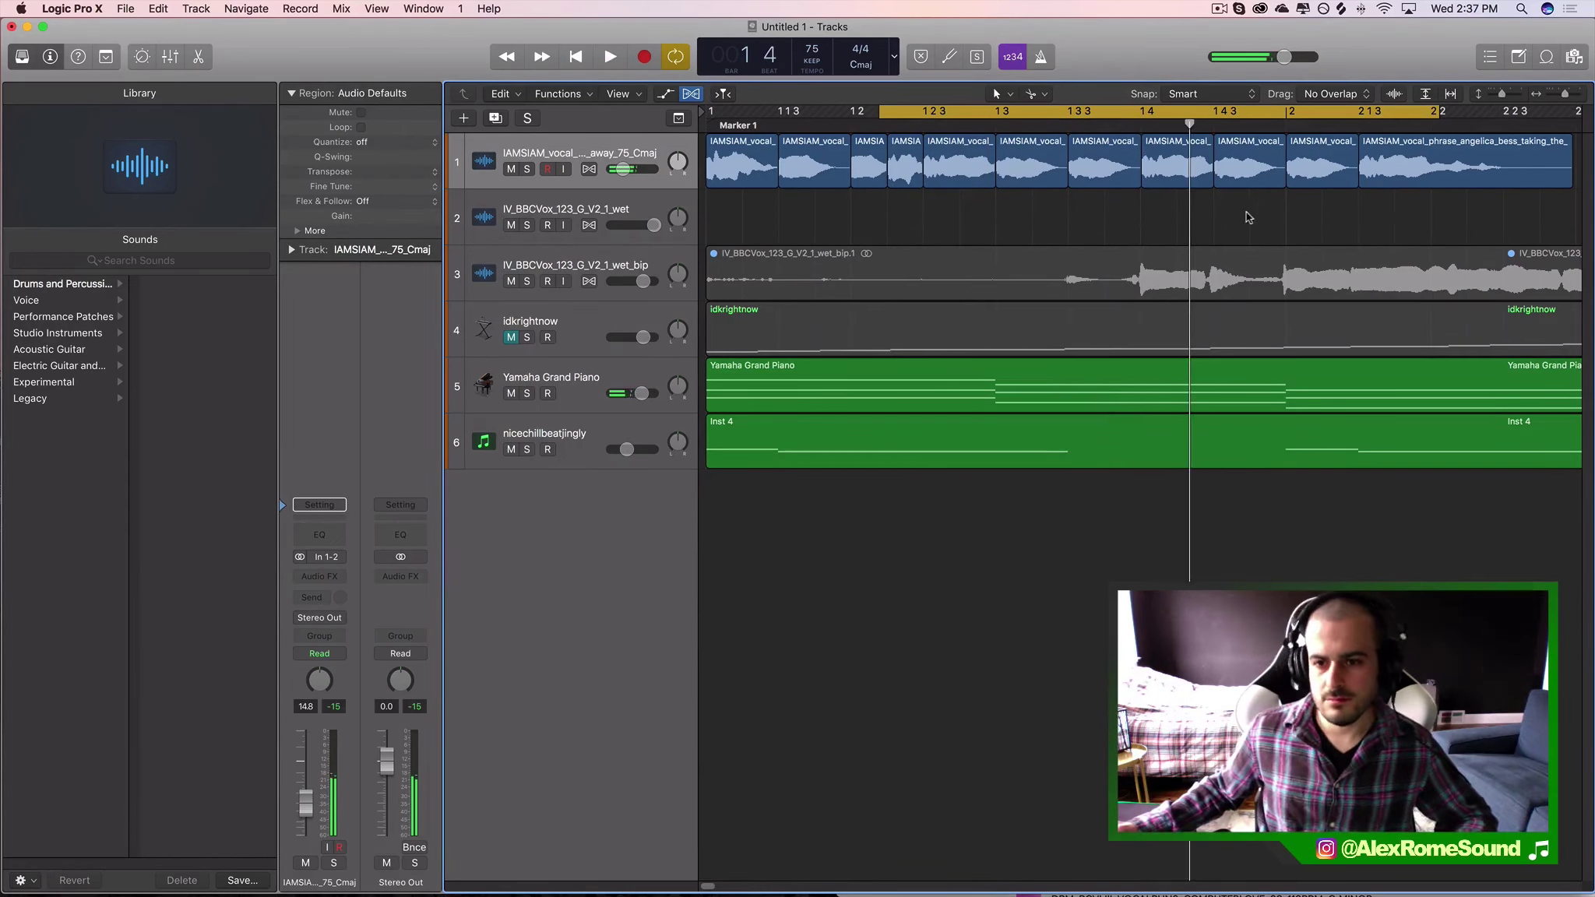
# - Delete the repeated chops at 1 4 3 and 2, and audition the remaining phrase slice at 2 1 3
pyautogui.moveTo(1250, 210); pyautogui.dragTo(1313, 184)
pyautogui.press('Delete')
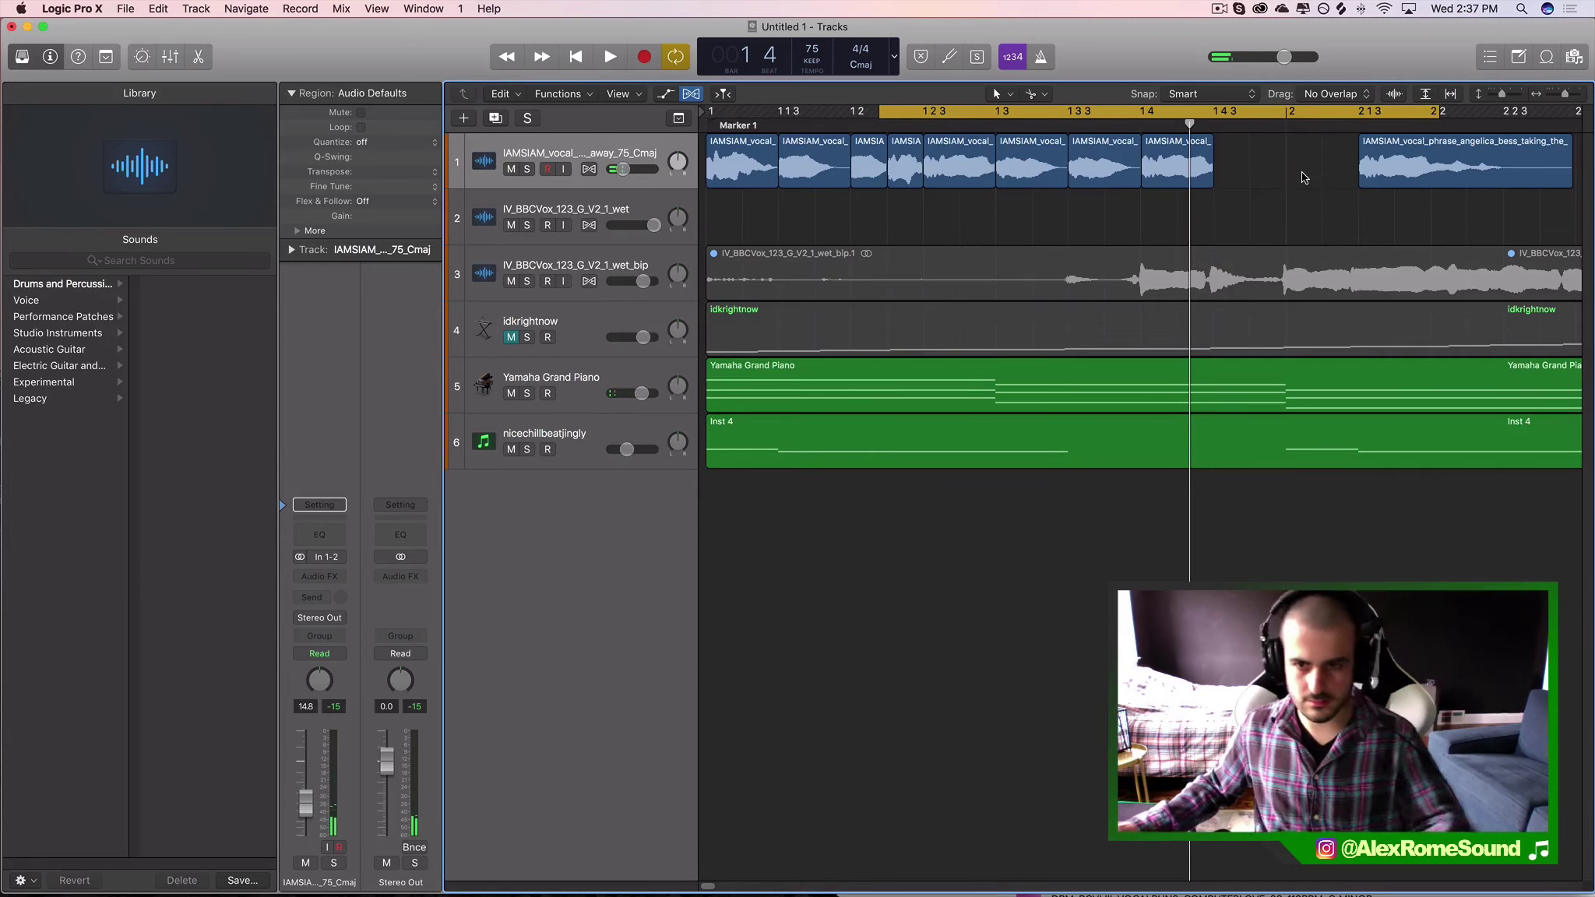
pyautogui.click(1369, 168)
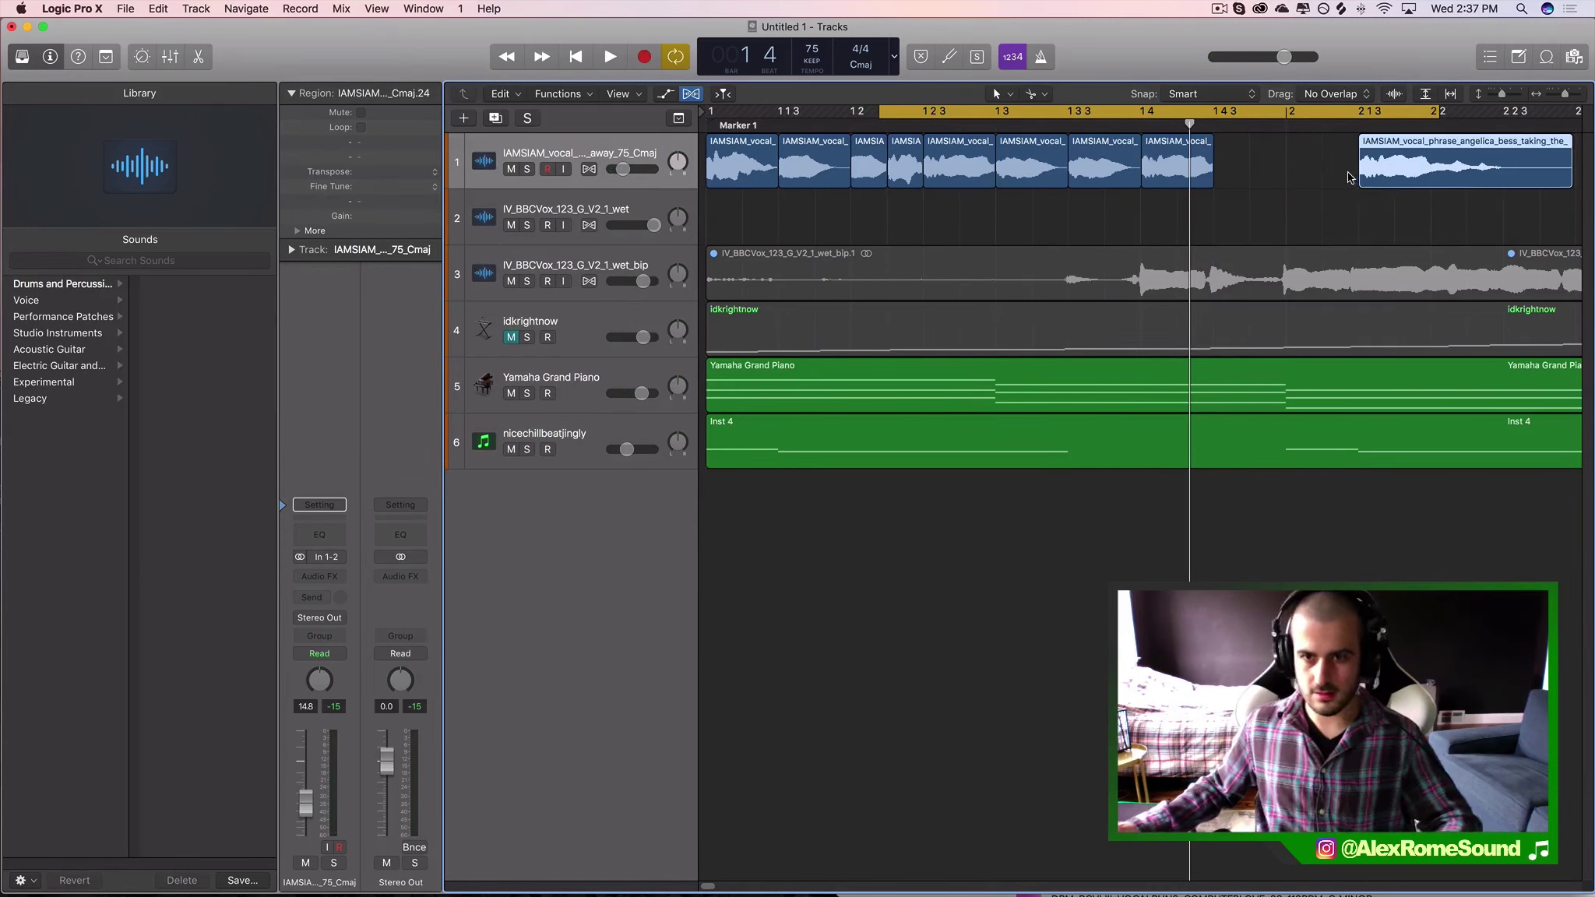
pyautogui.press('space')
pyautogui.press('super+u')
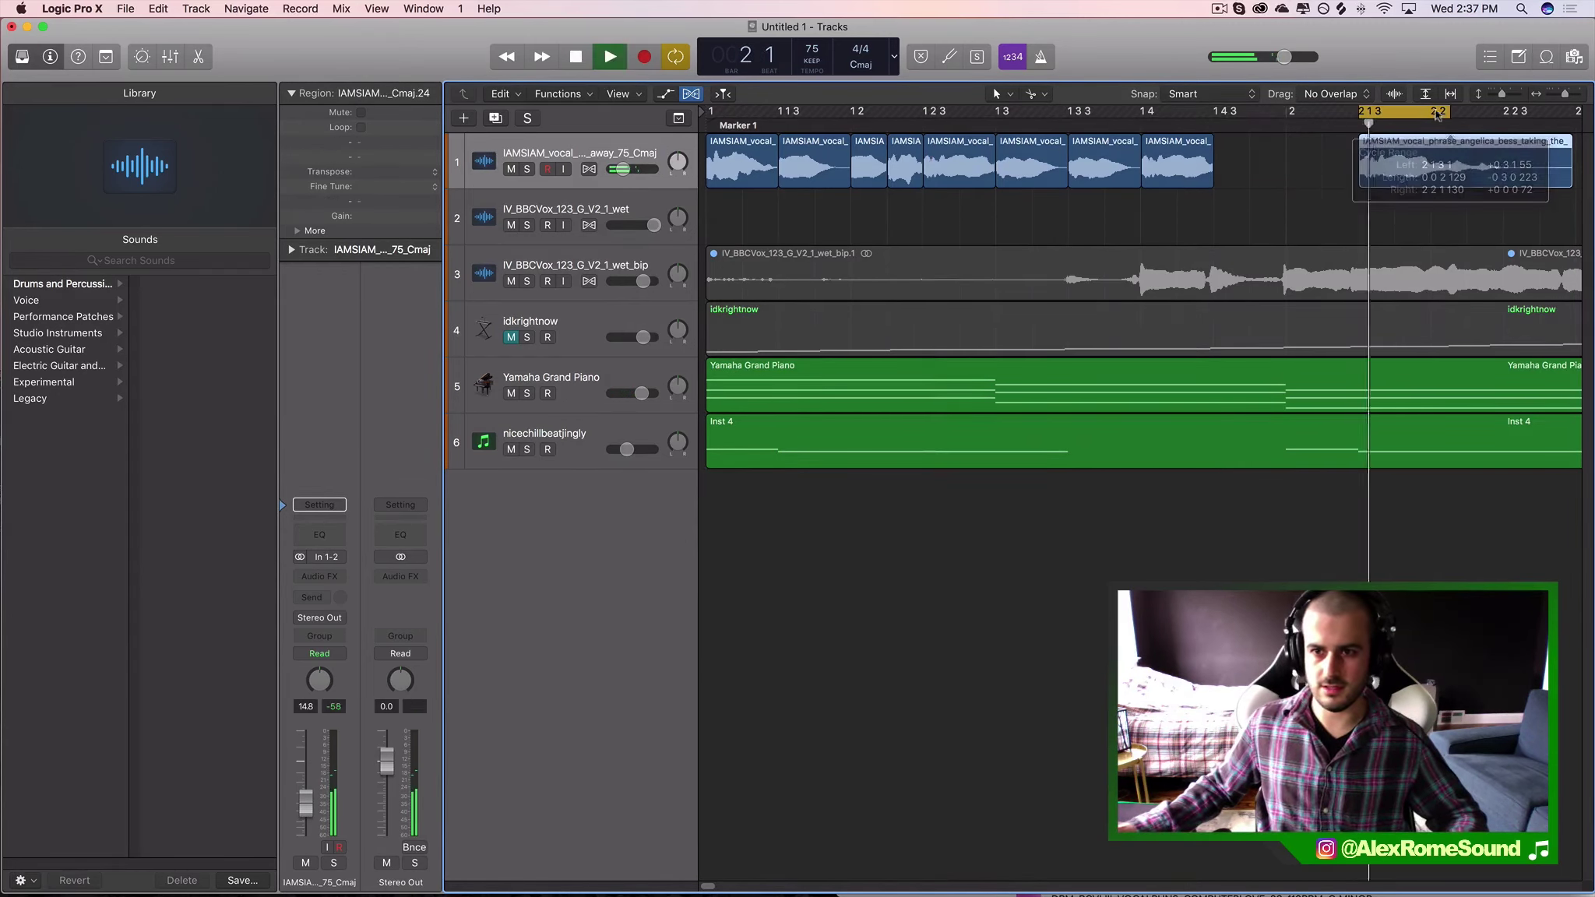
# - Repeat the eight assembled chops and place the copies at the start of bar 2
pyautogui.moveTo(1350, 173); pyautogui.dragTo(705, 204)
pyautogui.press('super+r')
pyautogui.moveTo(1267, 171); pyautogui.dragTo(1339, 156)
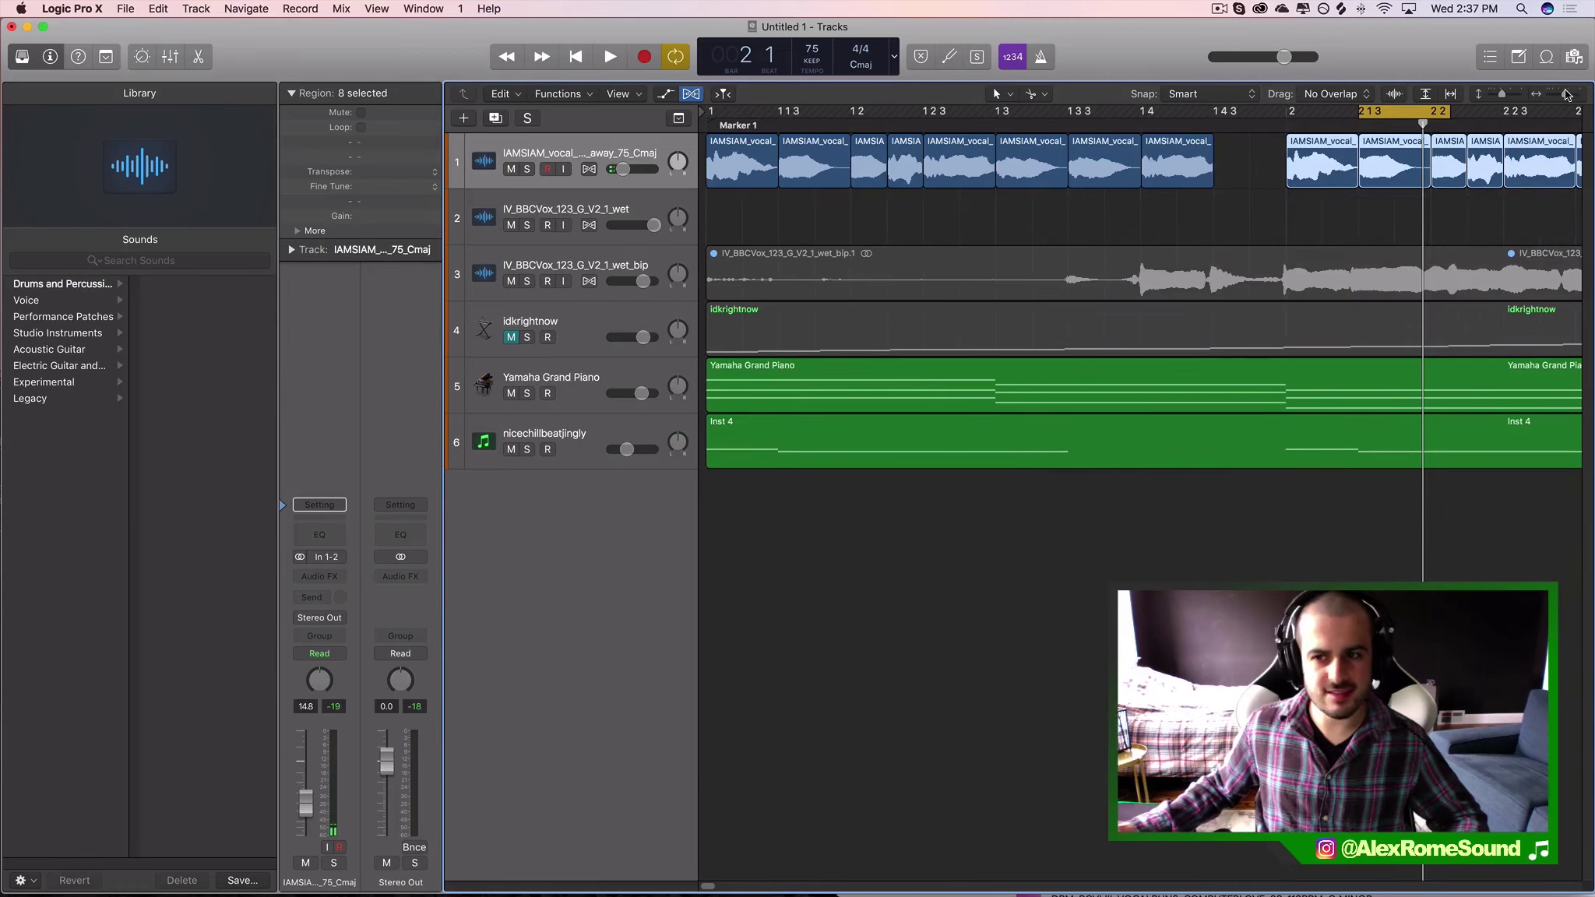
# - Repeat all 16 chops from bars 1 and 2 and place the copies at the start of bar 3
pyautogui.moveTo(1568, 95); pyautogui.dragTo(1561, 94)
pyautogui.moveTo(1237, 176); pyautogui.dragTo(705, 160)
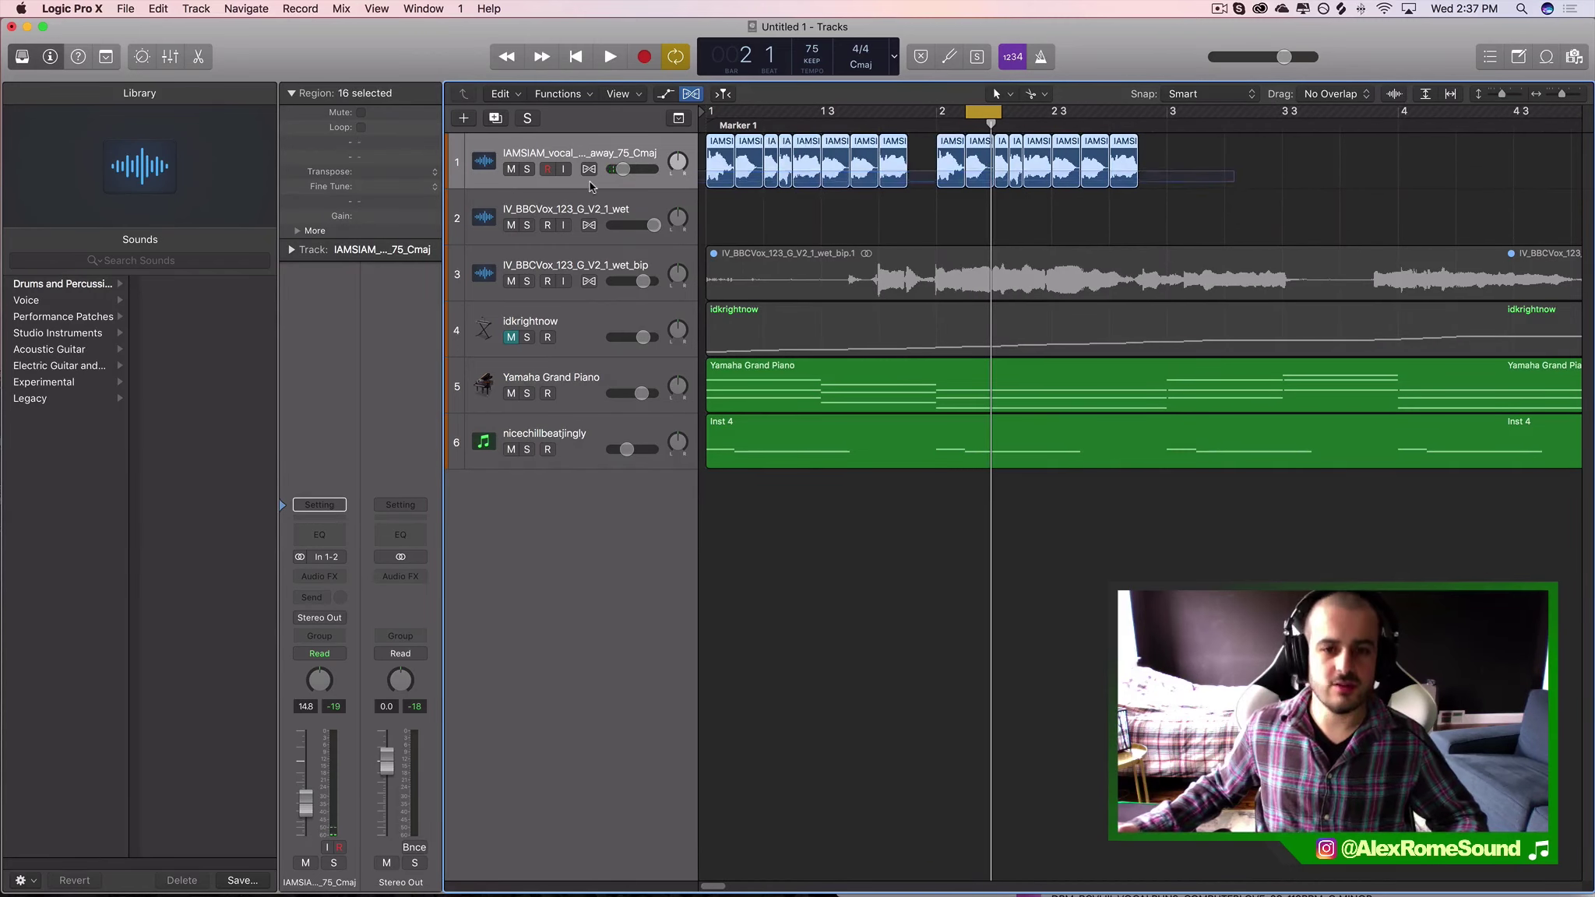
pyautogui.press('super+r')
pyautogui.moveTo(1148, 173); pyautogui.dragTo(1177, 173)
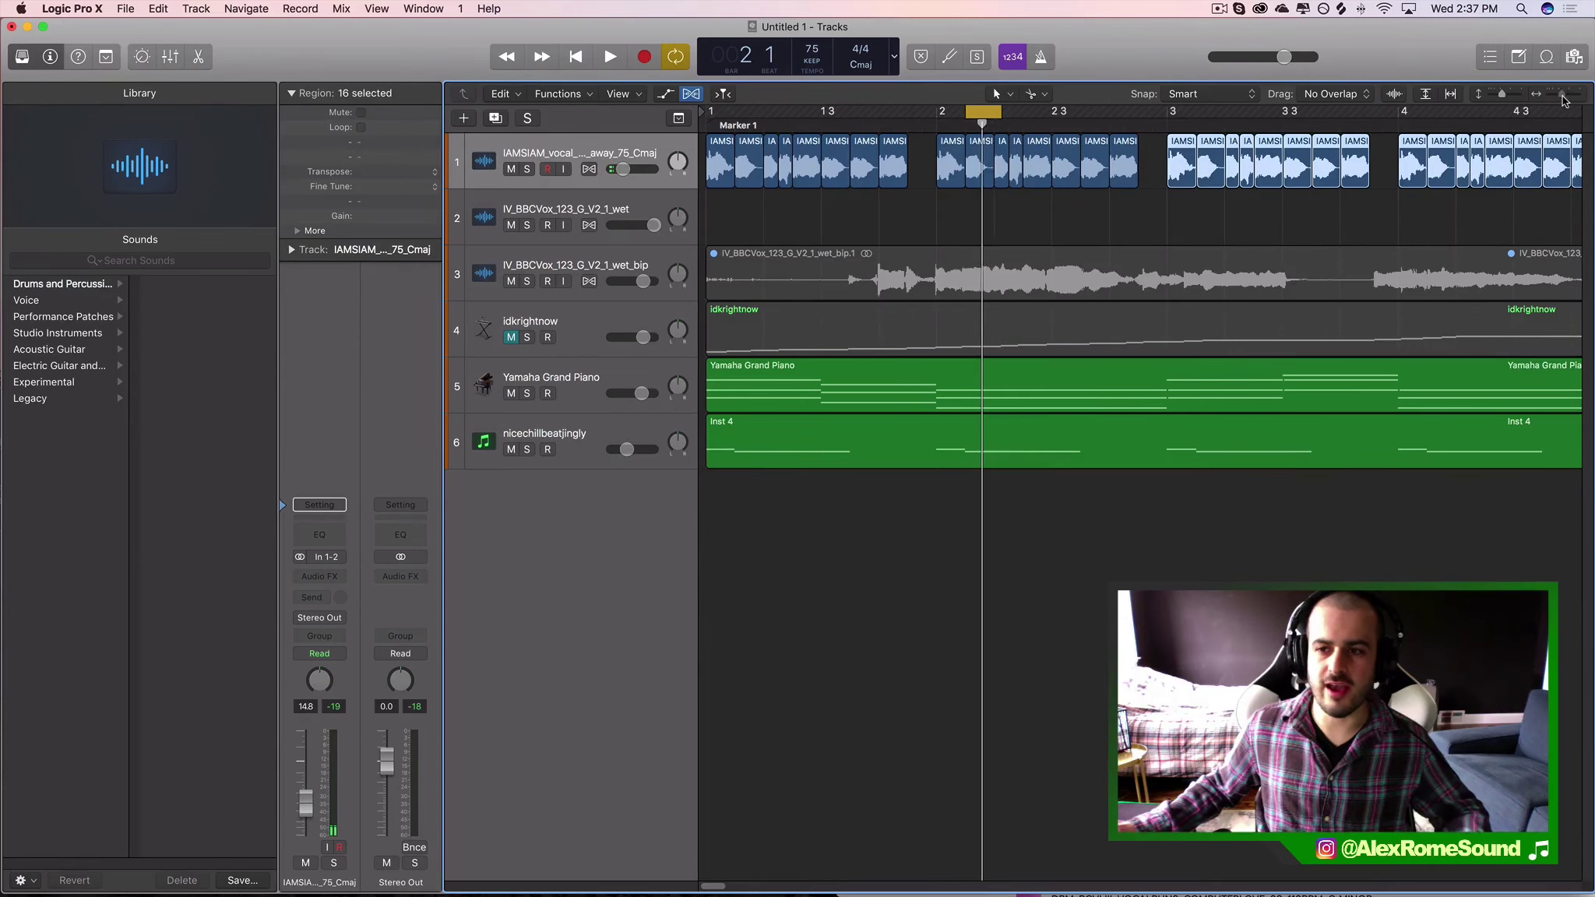
# - Set the cycle range from bar 1 to bar 5 and lower the vocal chop track's volume to -16.8 during playback
pyautogui.moveTo(1564, 99); pyautogui.dragTo(1560, 94)
pyautogui.moveTo(1458, 117); pyautogui.dragTo(707, 115)
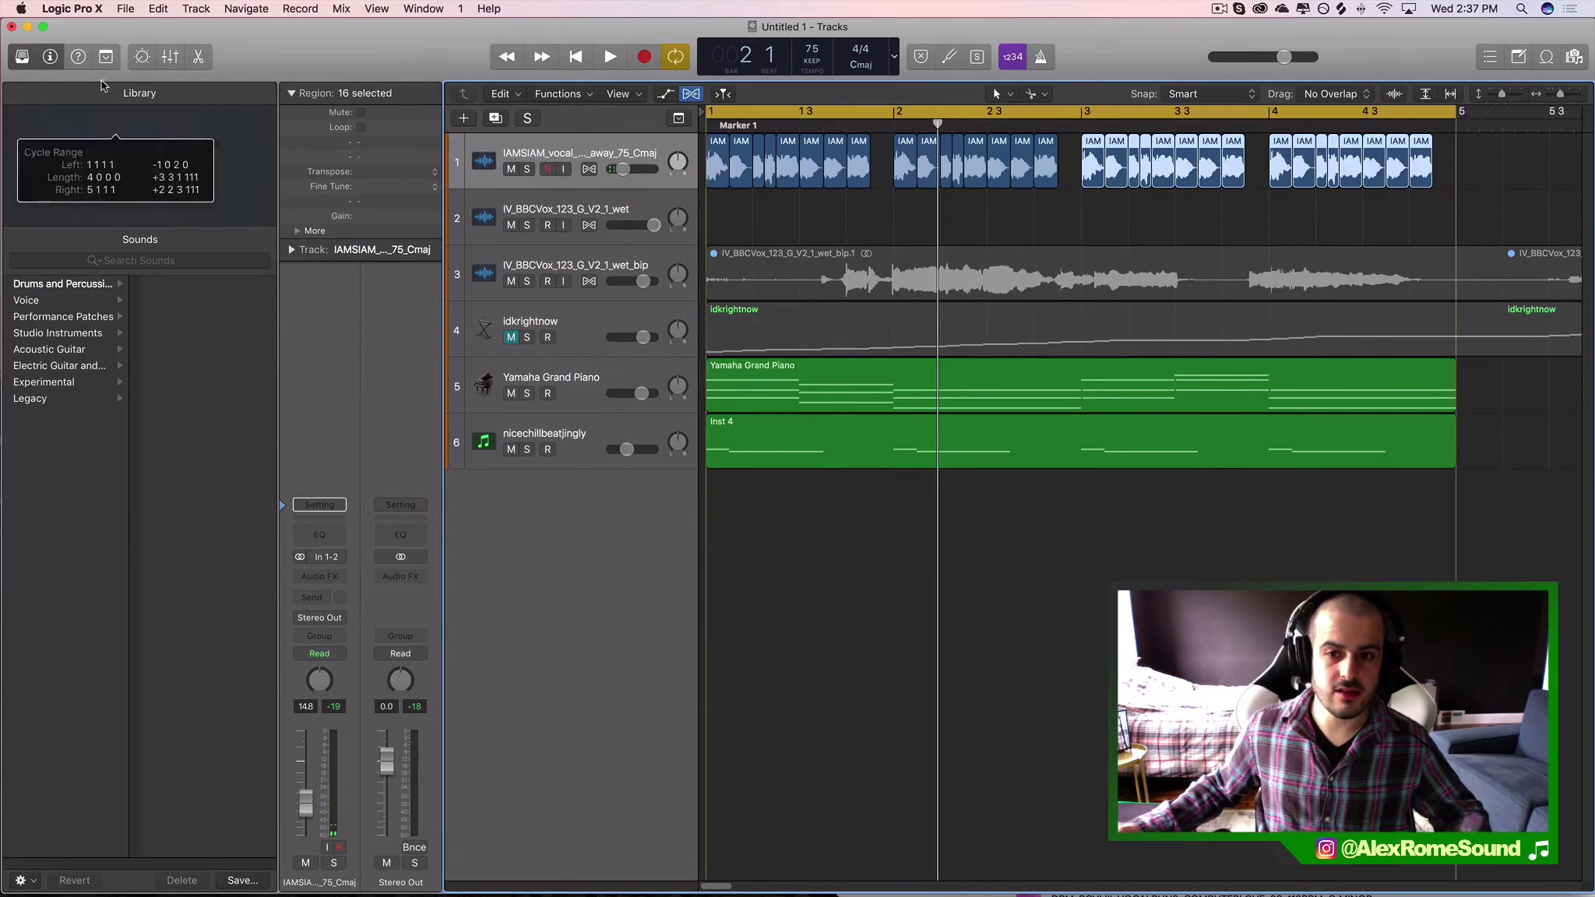
pyautogui.press('space')
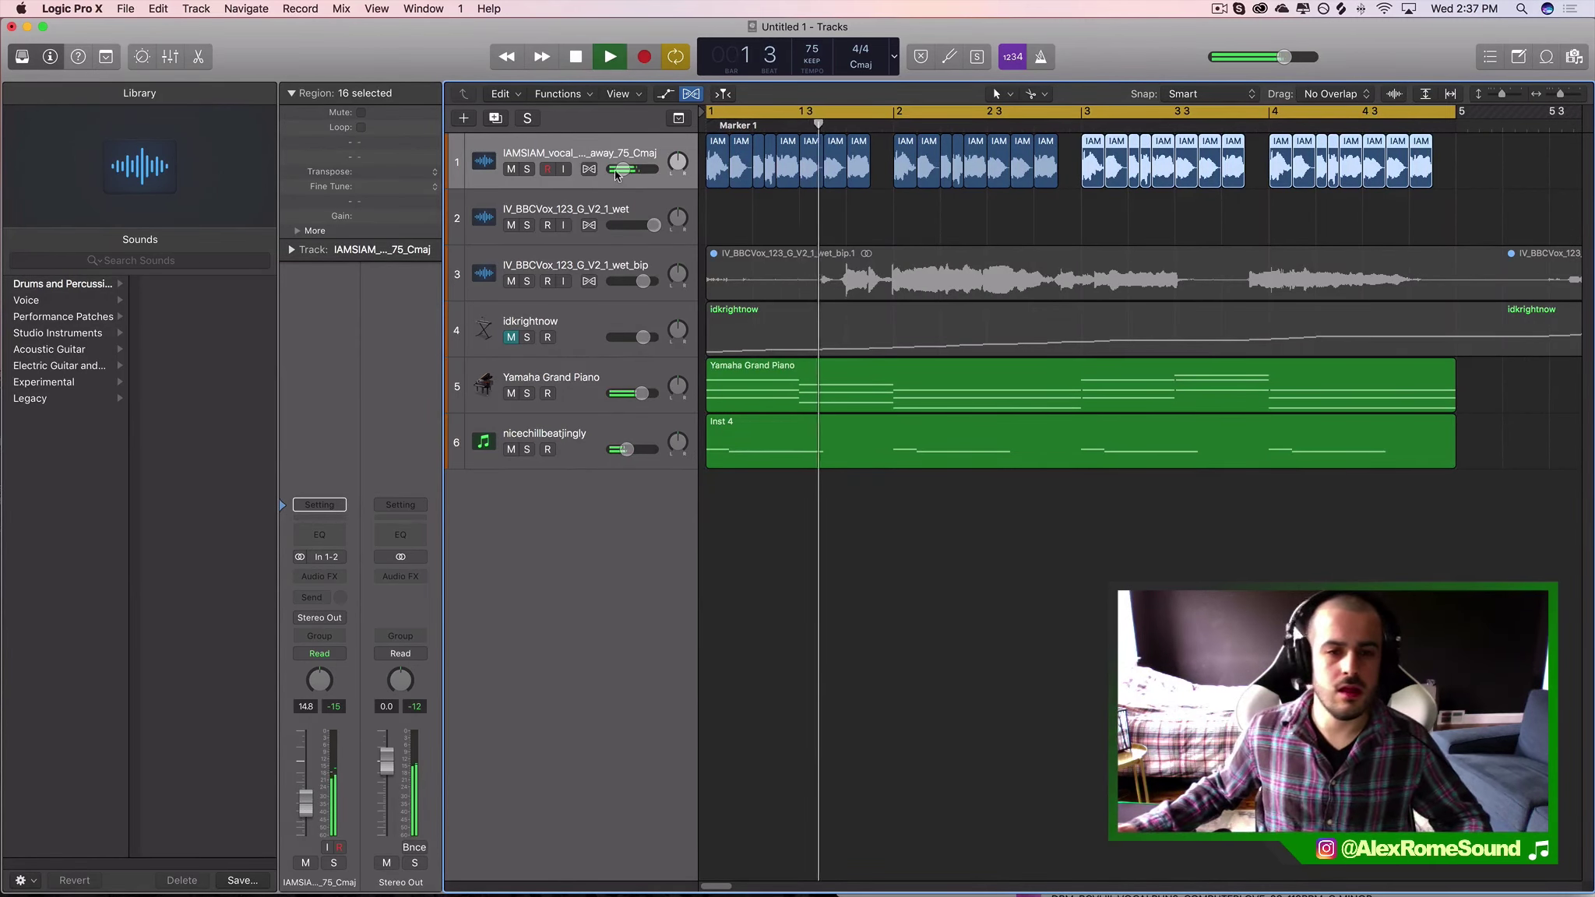
pyautogui.moveTo(623, 169); pyautogui.dragTo(613, 173)
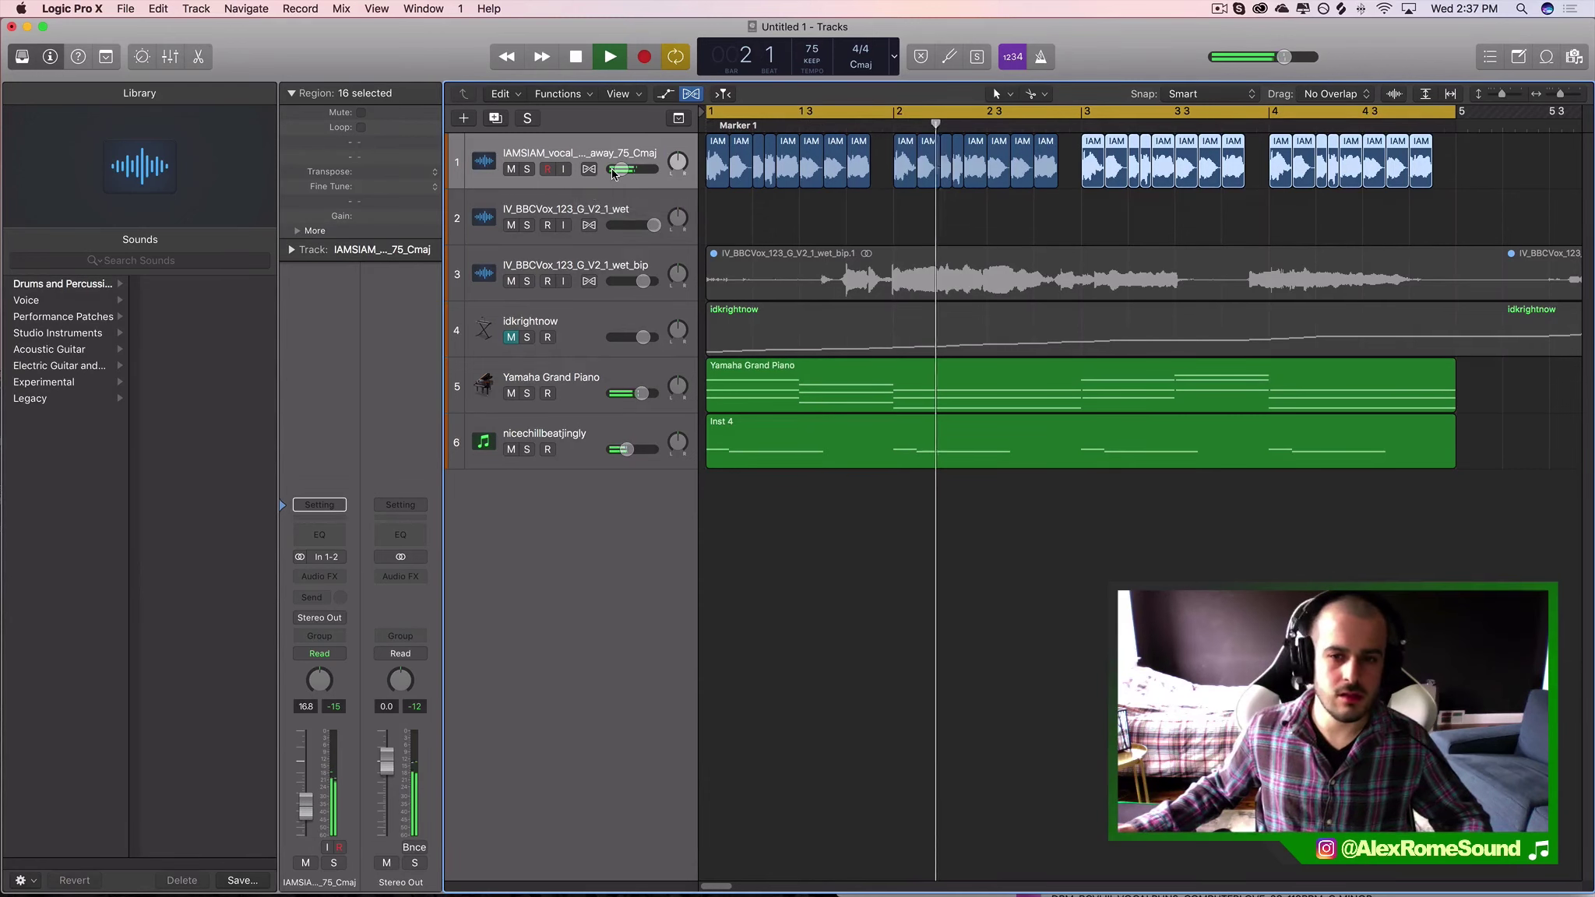
pyautogui.press('space')
# - Cycle the second half of bar 2 and audition its chops closely
pyautogui.moveTo(956, 108); pyautogui.dragTo(1363, 110)
pyautogui.click(1566, 95)
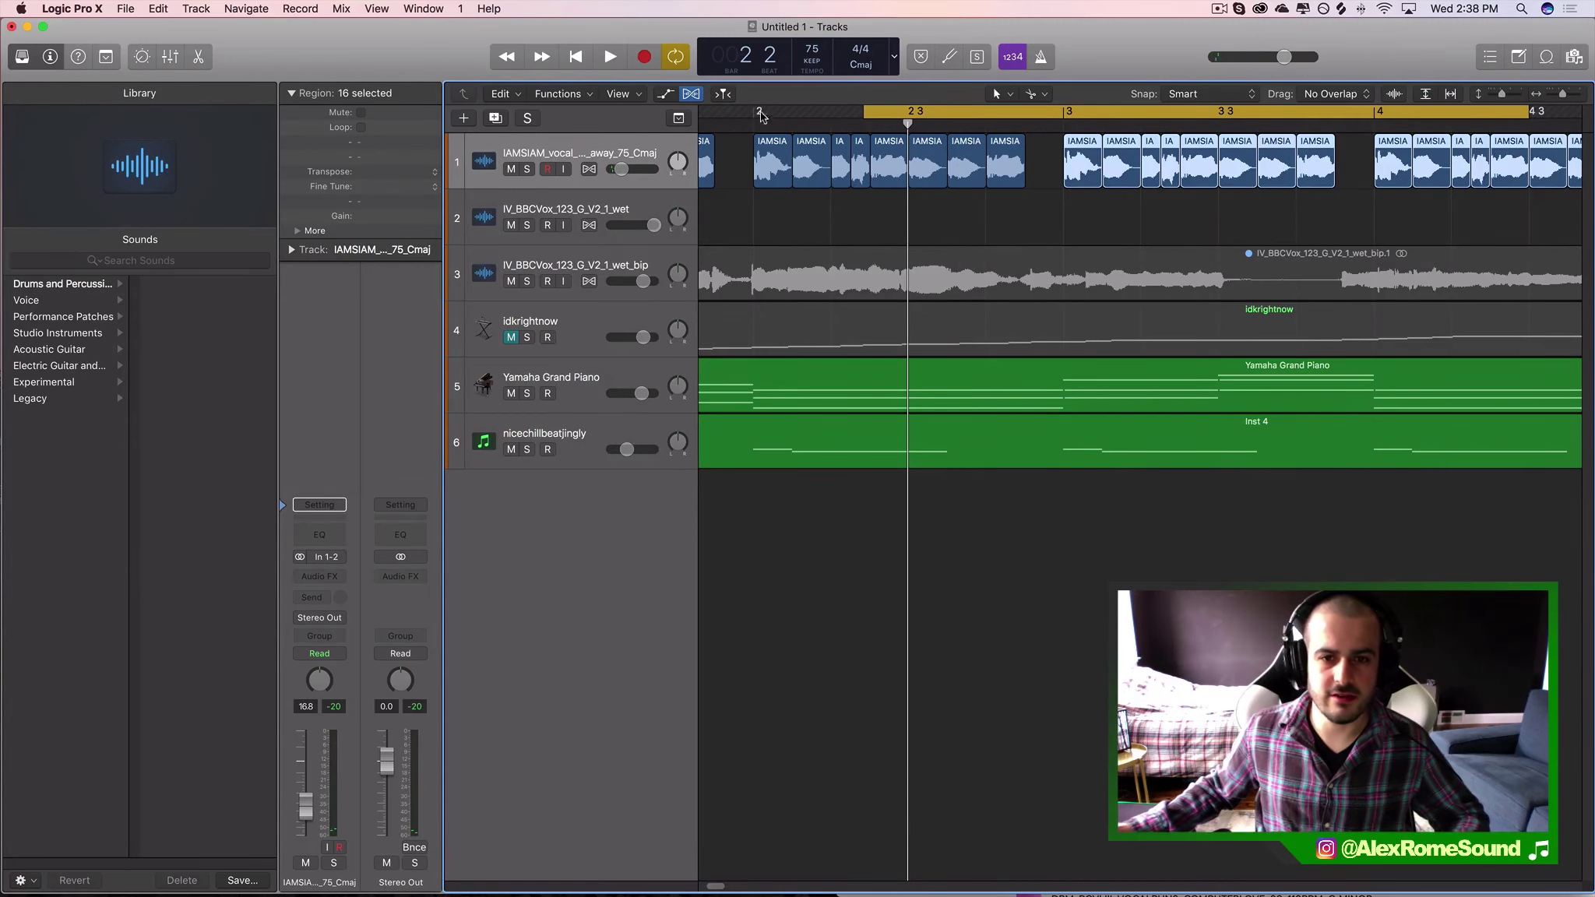
pyautogui.doubleClick(762, 115)
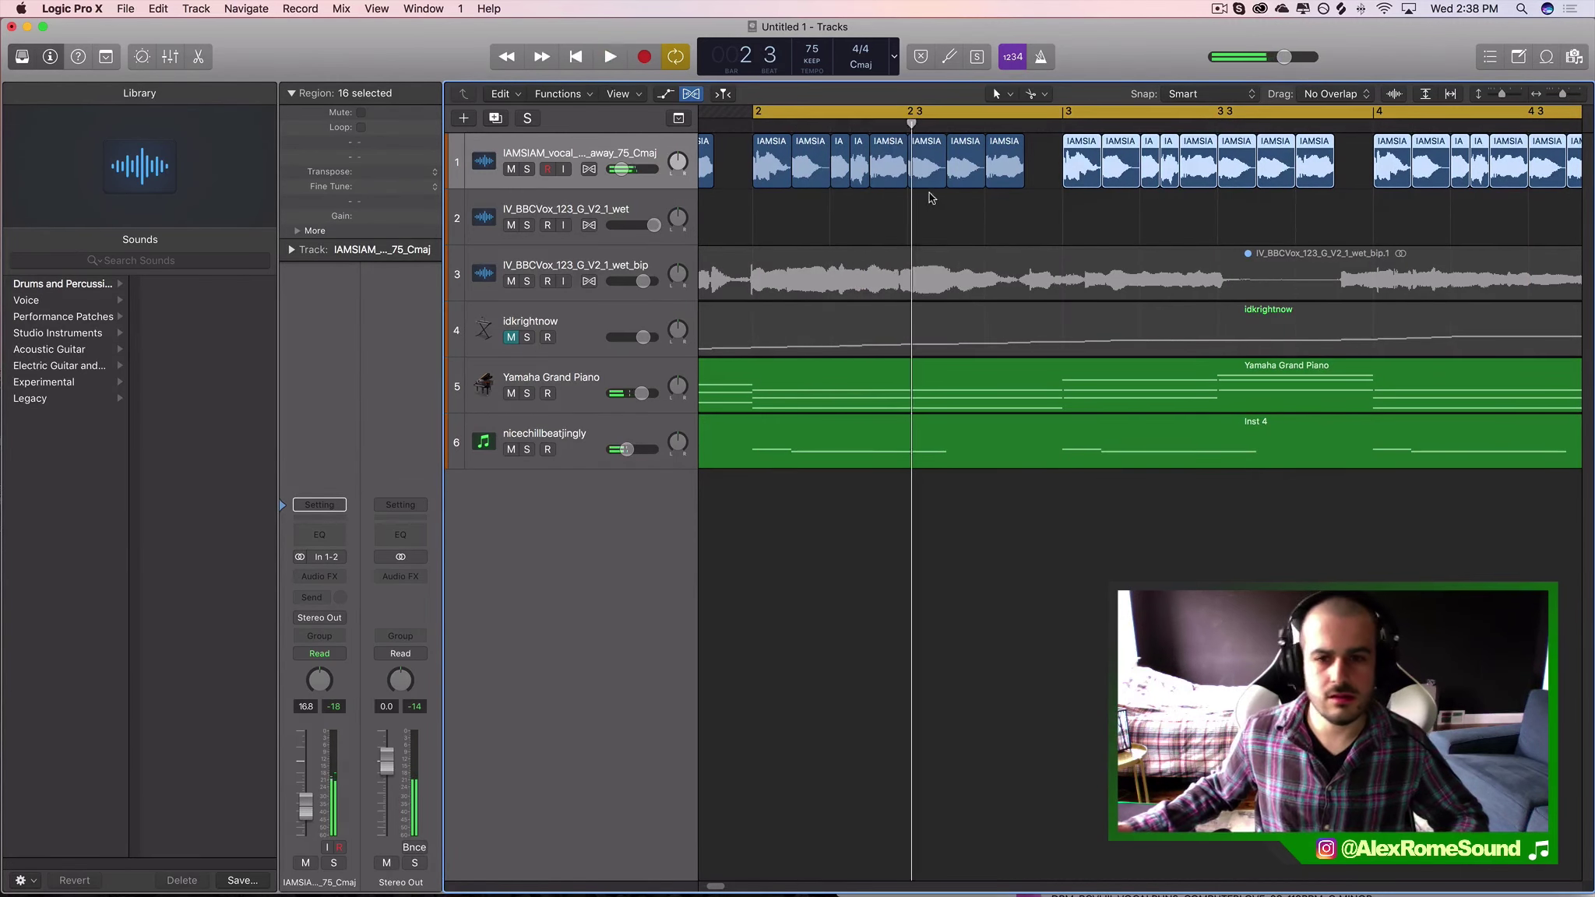
pyautogui.moveTo(912, 116); pyautogui.dragTo(1127, 116)
pyautogui.press('space')
pyautogui.press('space')
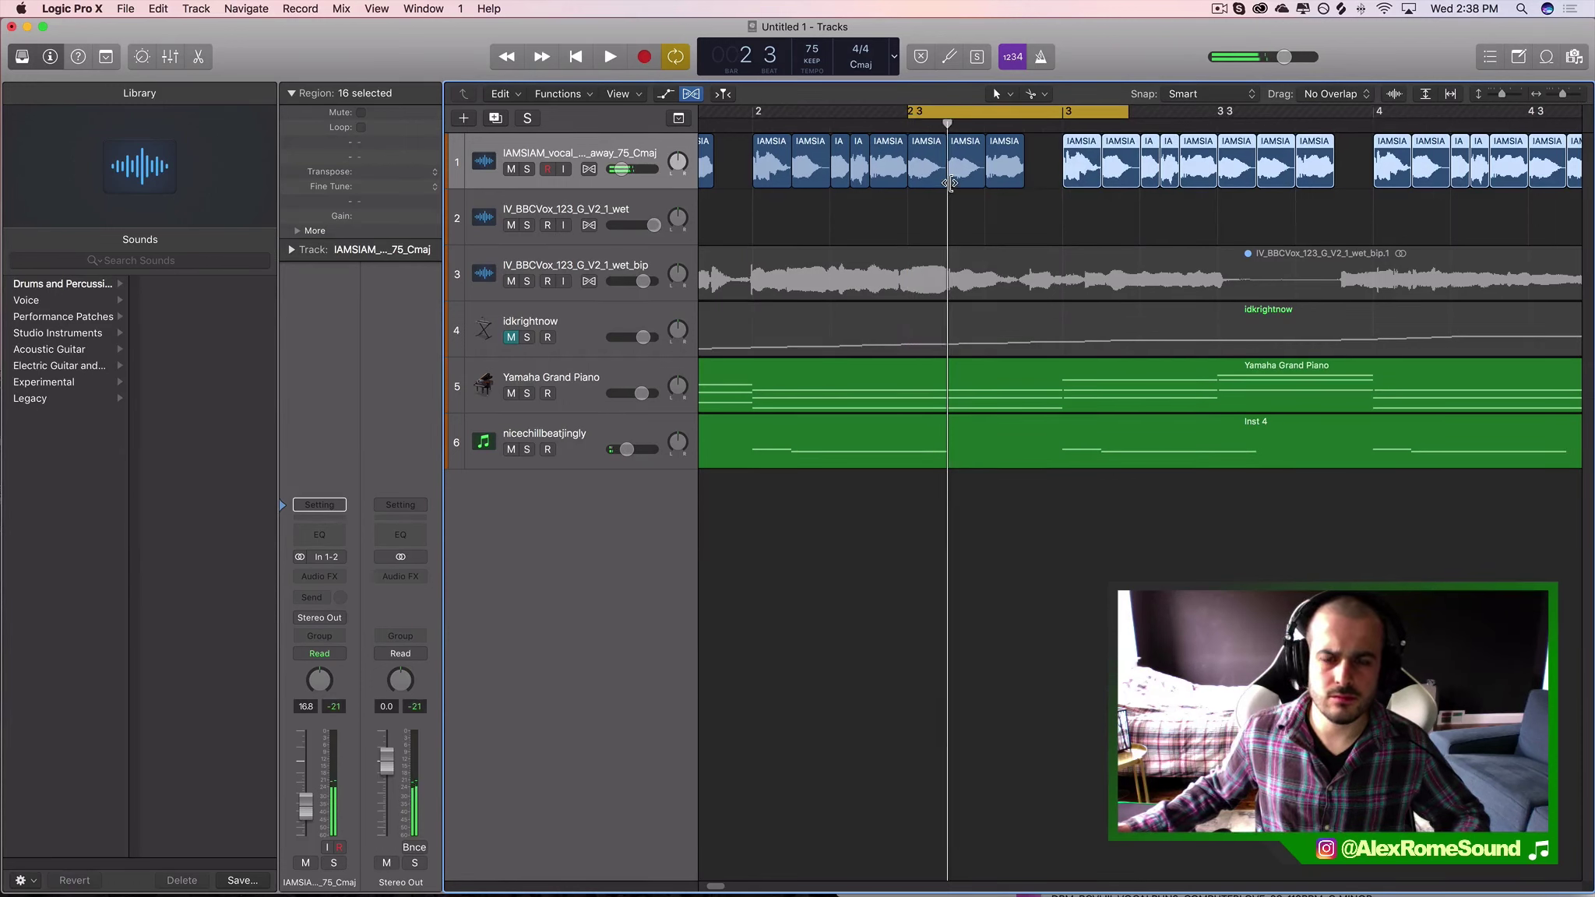
pyautogui.press('space')
pyautogui.press('space')
# - Replace the chop at 2 3 3 with a copy of the chop at 2 2 3 and audition the change
pyautogui.click(887, 171)
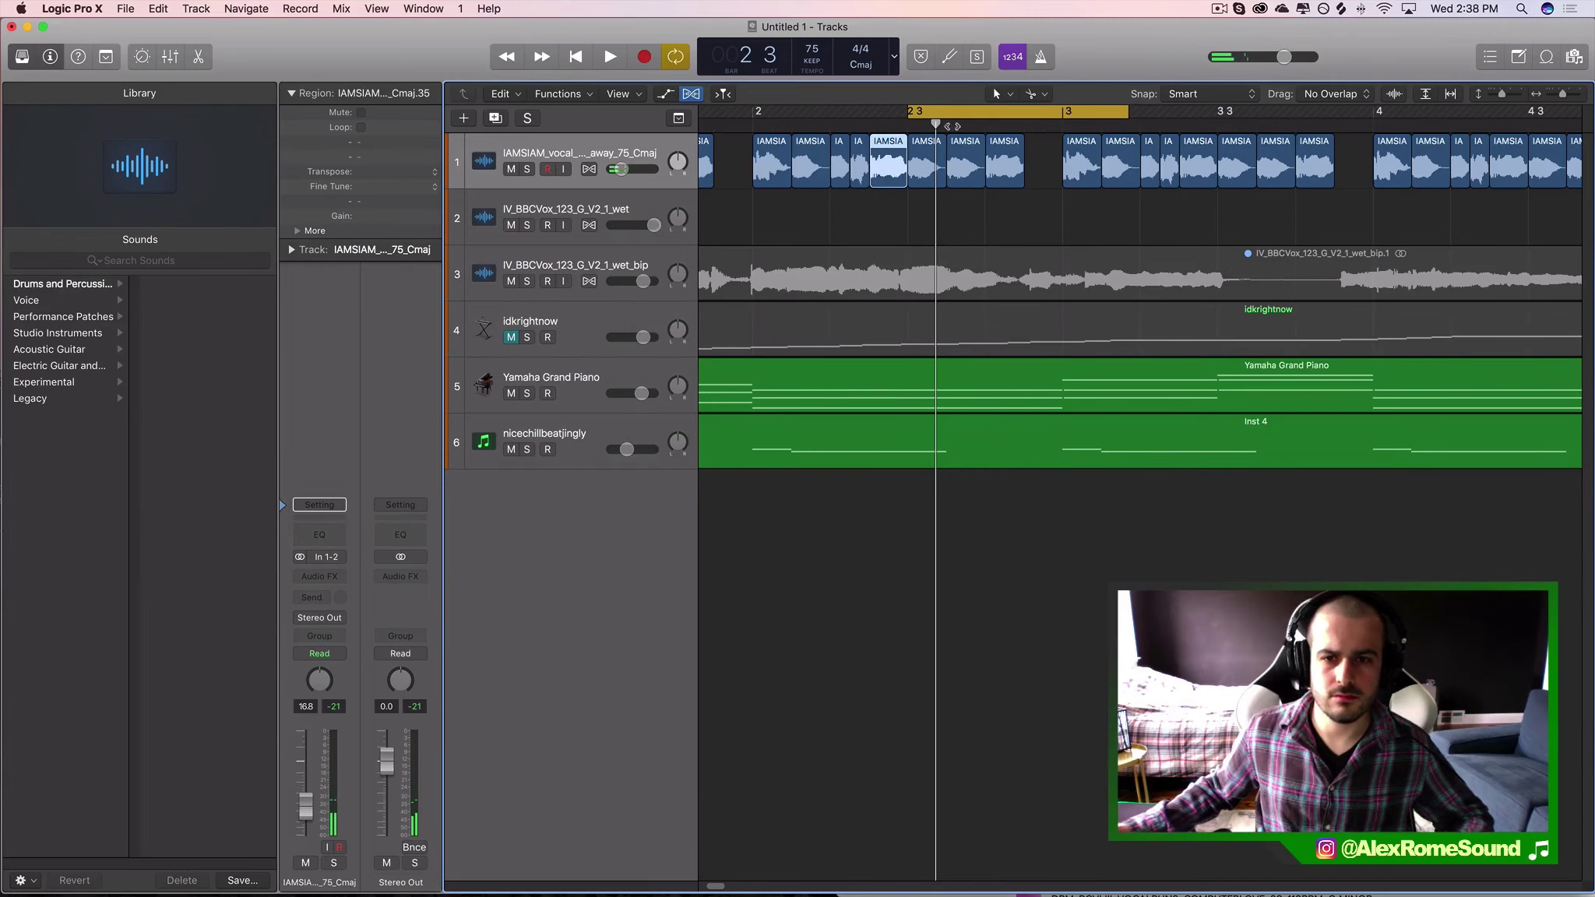
pyautogui.moveTo(952, 126)
pyautogui.mouseDown()
pyautogui.moveTo(928, 131)
pyautogui.moveTo(946, 130)
pyautogui.mouseUp()
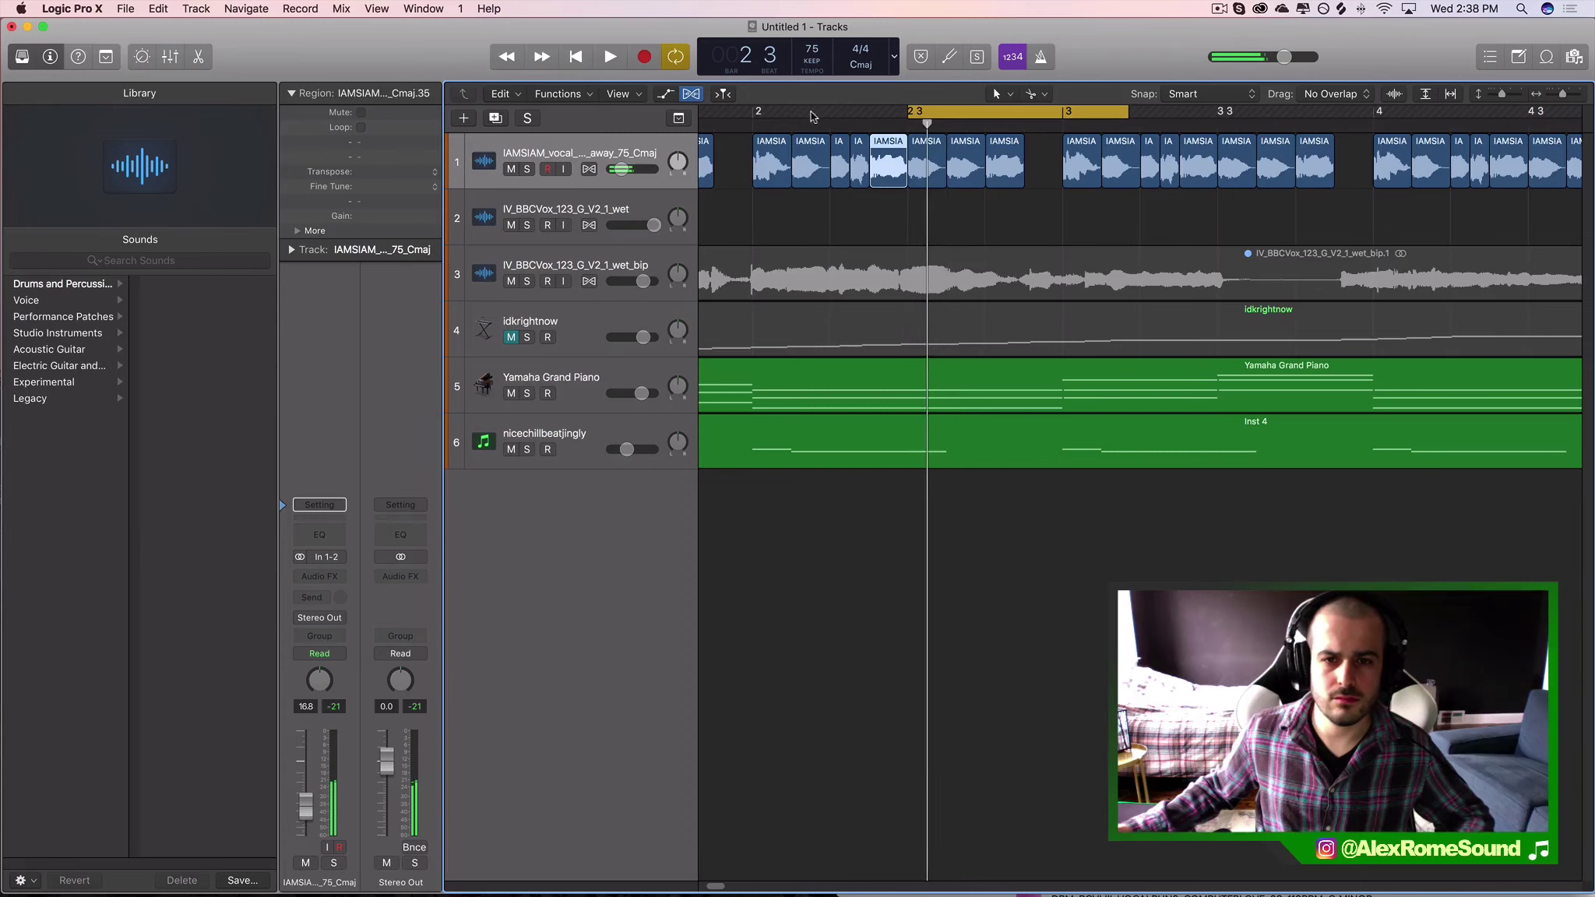
pyautogui.moveTo(792, 117); pyautogui.dragTo(1275, 117)
pyautogui.press('space')
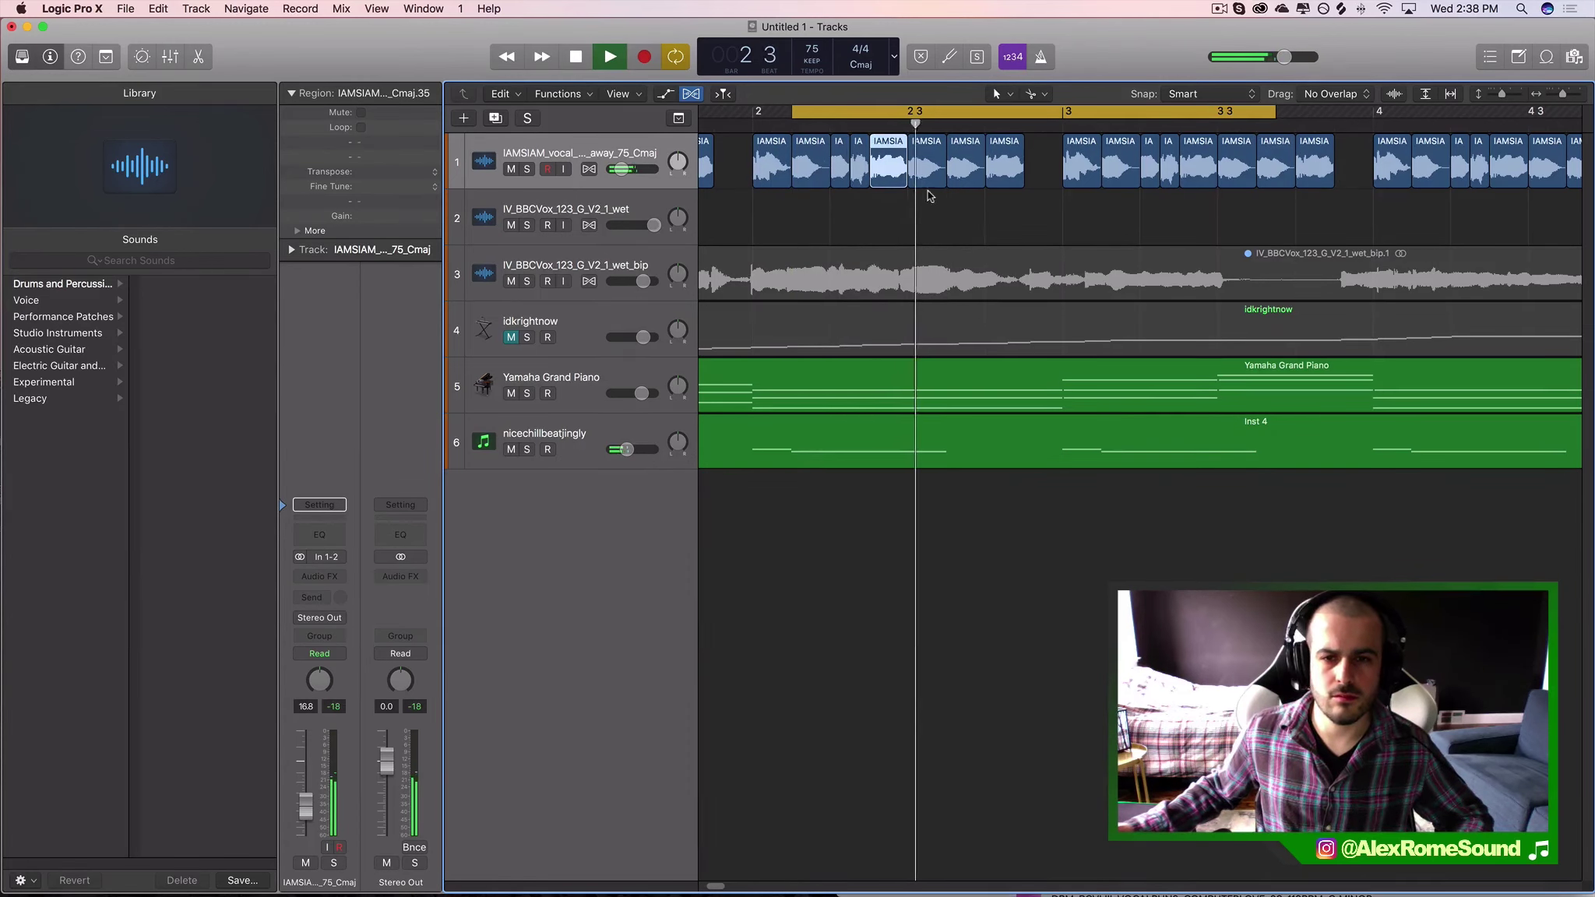
pyautogui.press('space')
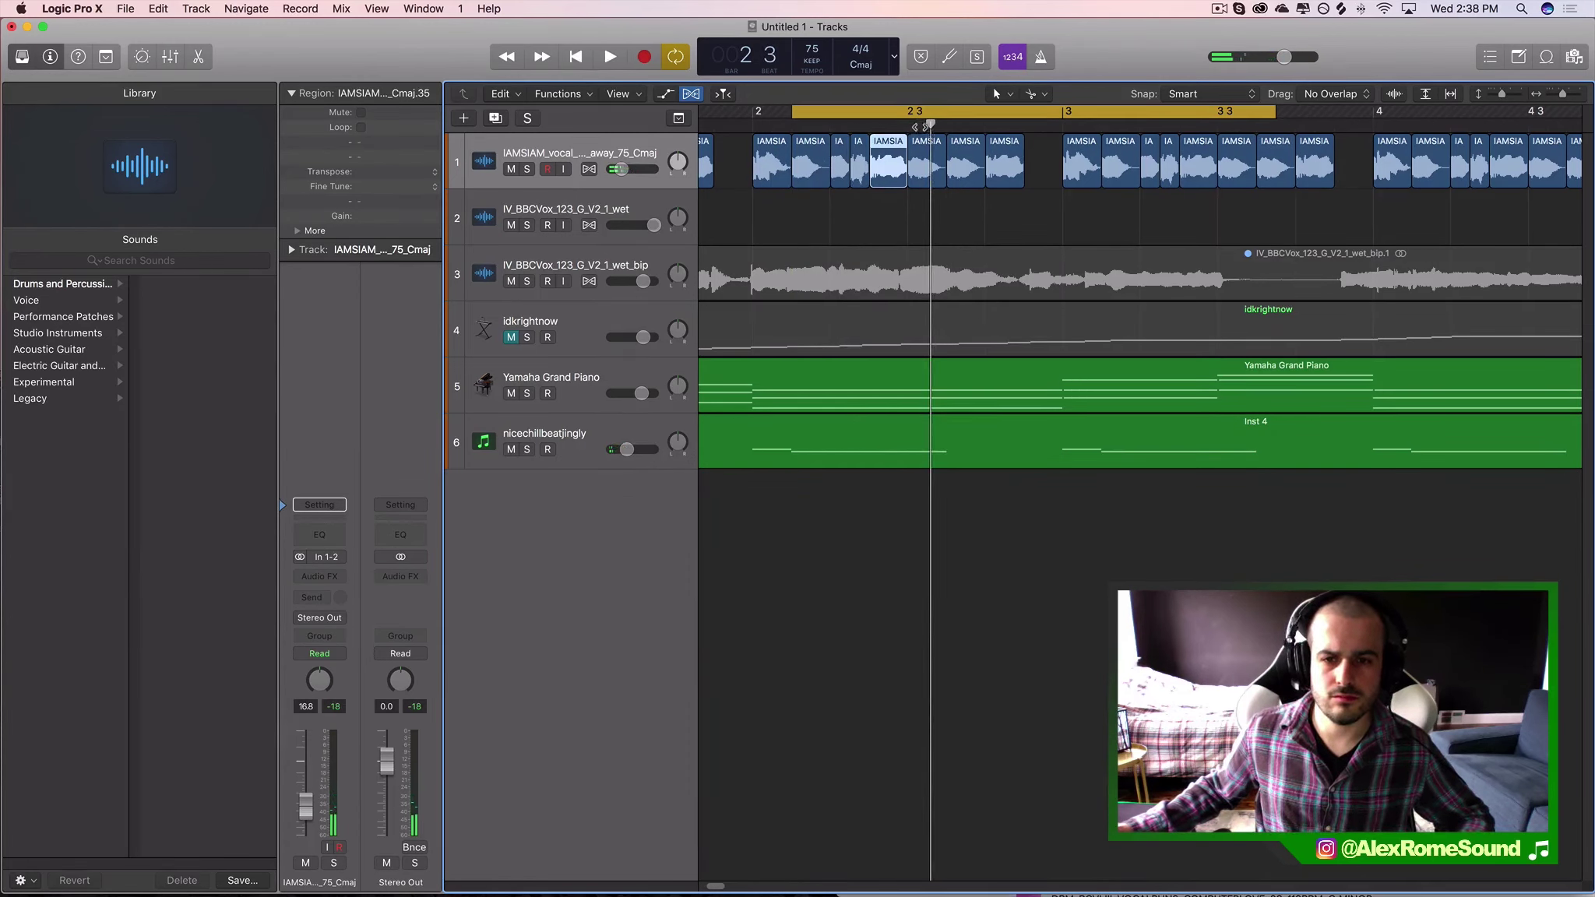
pyautogui.moveTo(933, 125)
pyautogui.mouseDown()
pyautogui.moveTo(967, 126)
pyautogui.moveTo(948, 125)
pyautogui.mouseUp()
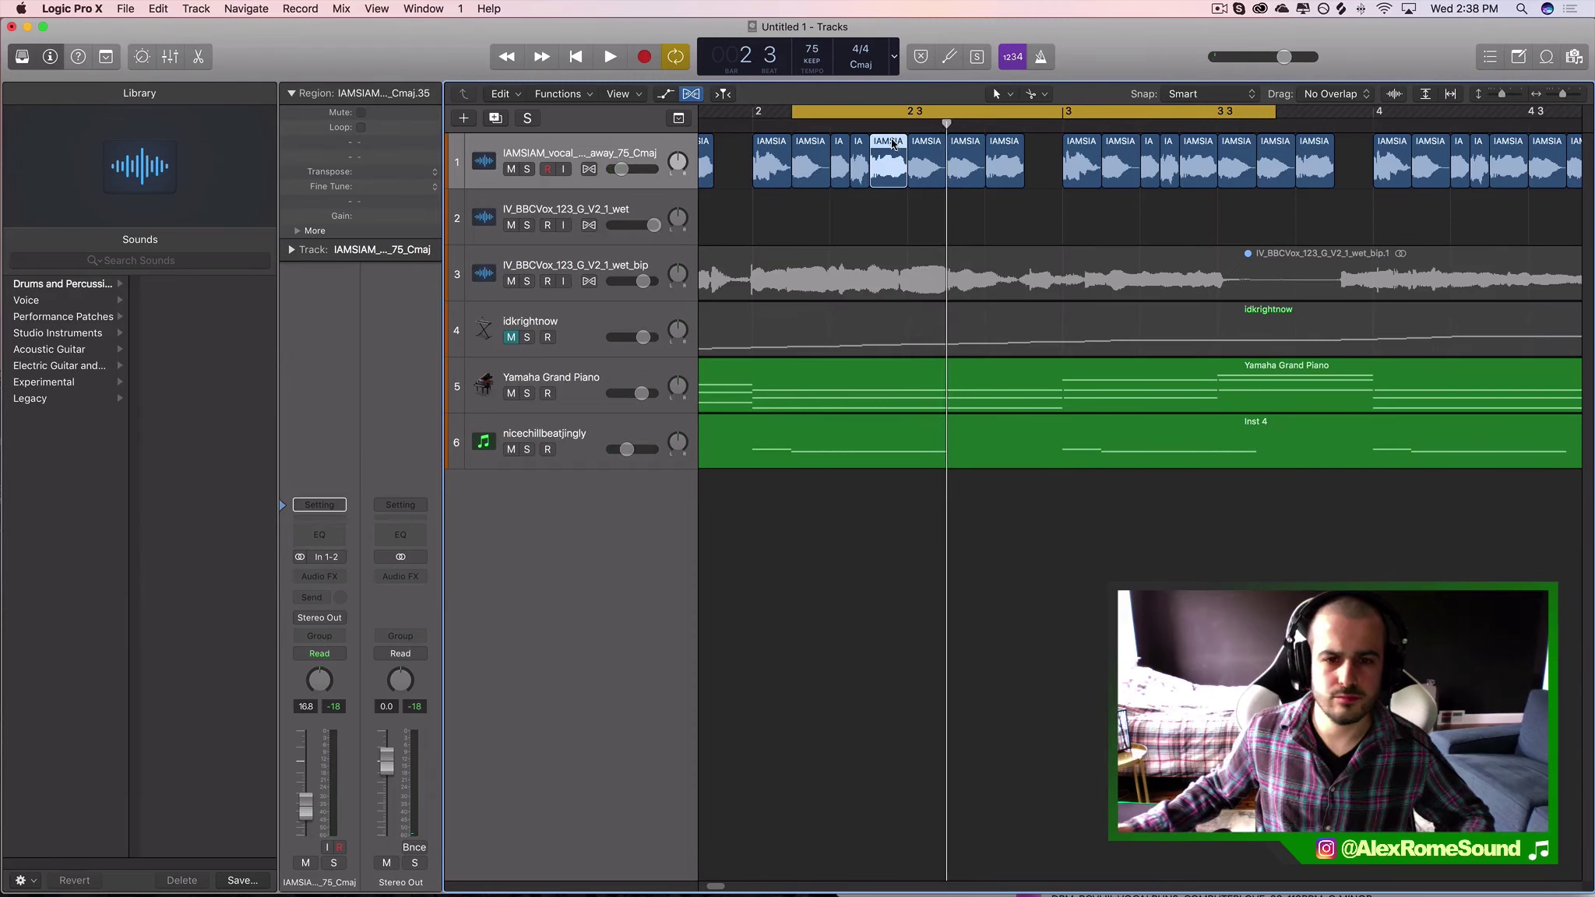
pyautogui.click(965, 164)
pyautogui.press('space')
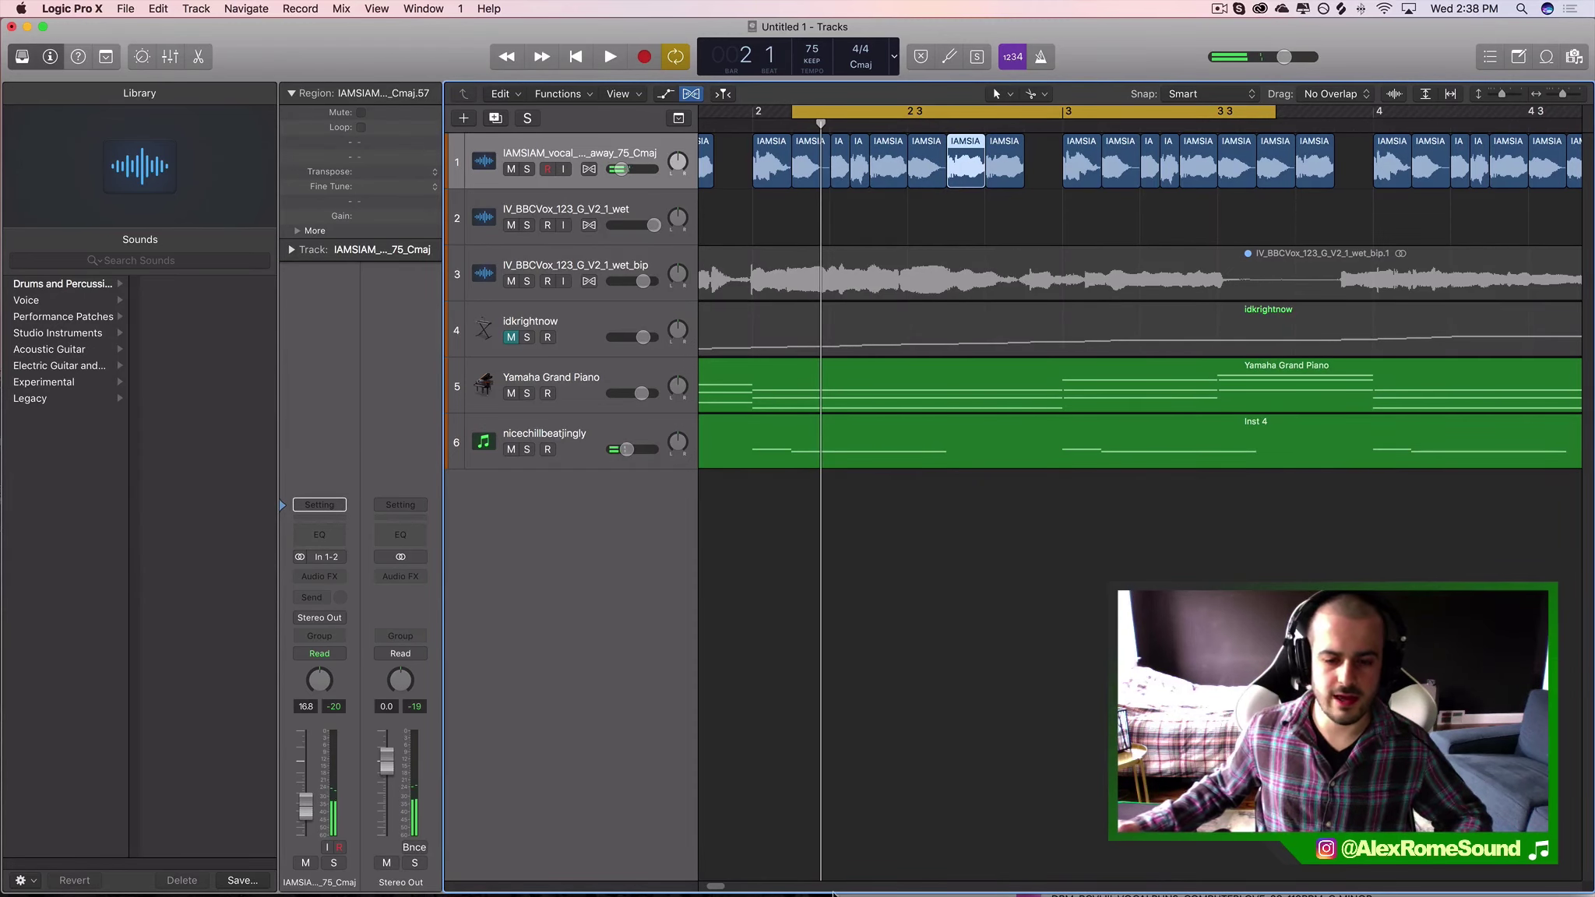
# - Select the bar 1 chops and the varied bar 2 chops in turn, and audition bar 2
pyautogui.moveTo(719, 886); pyautogui.dragTo(694, 888)
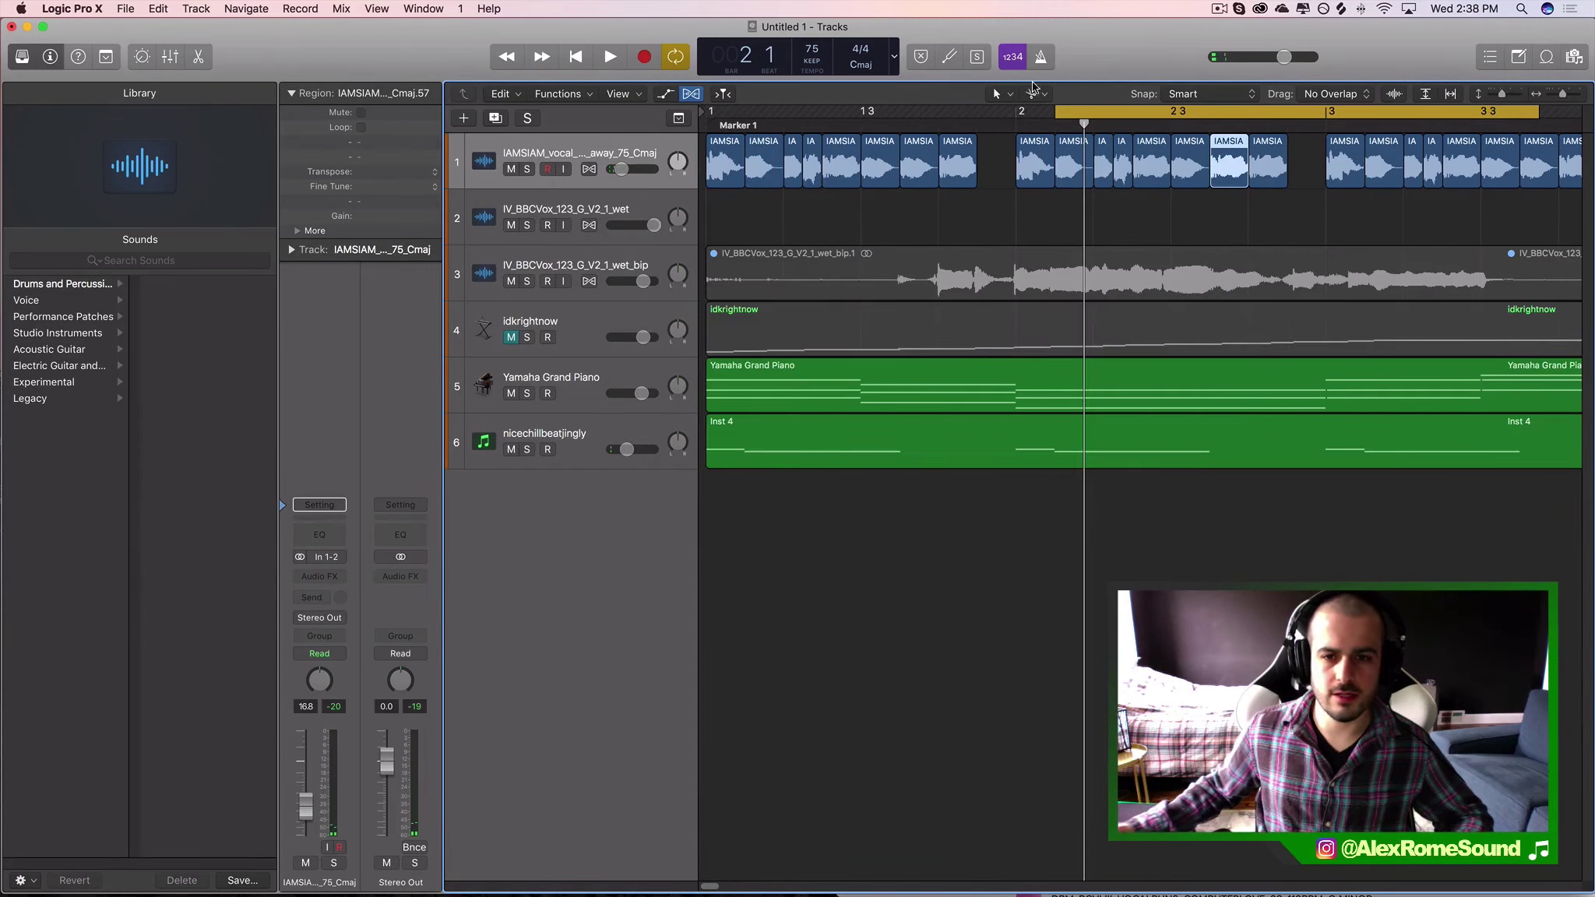
pyautogui.moveTo(963, 196); pyautogui.dragTo(703, 175)
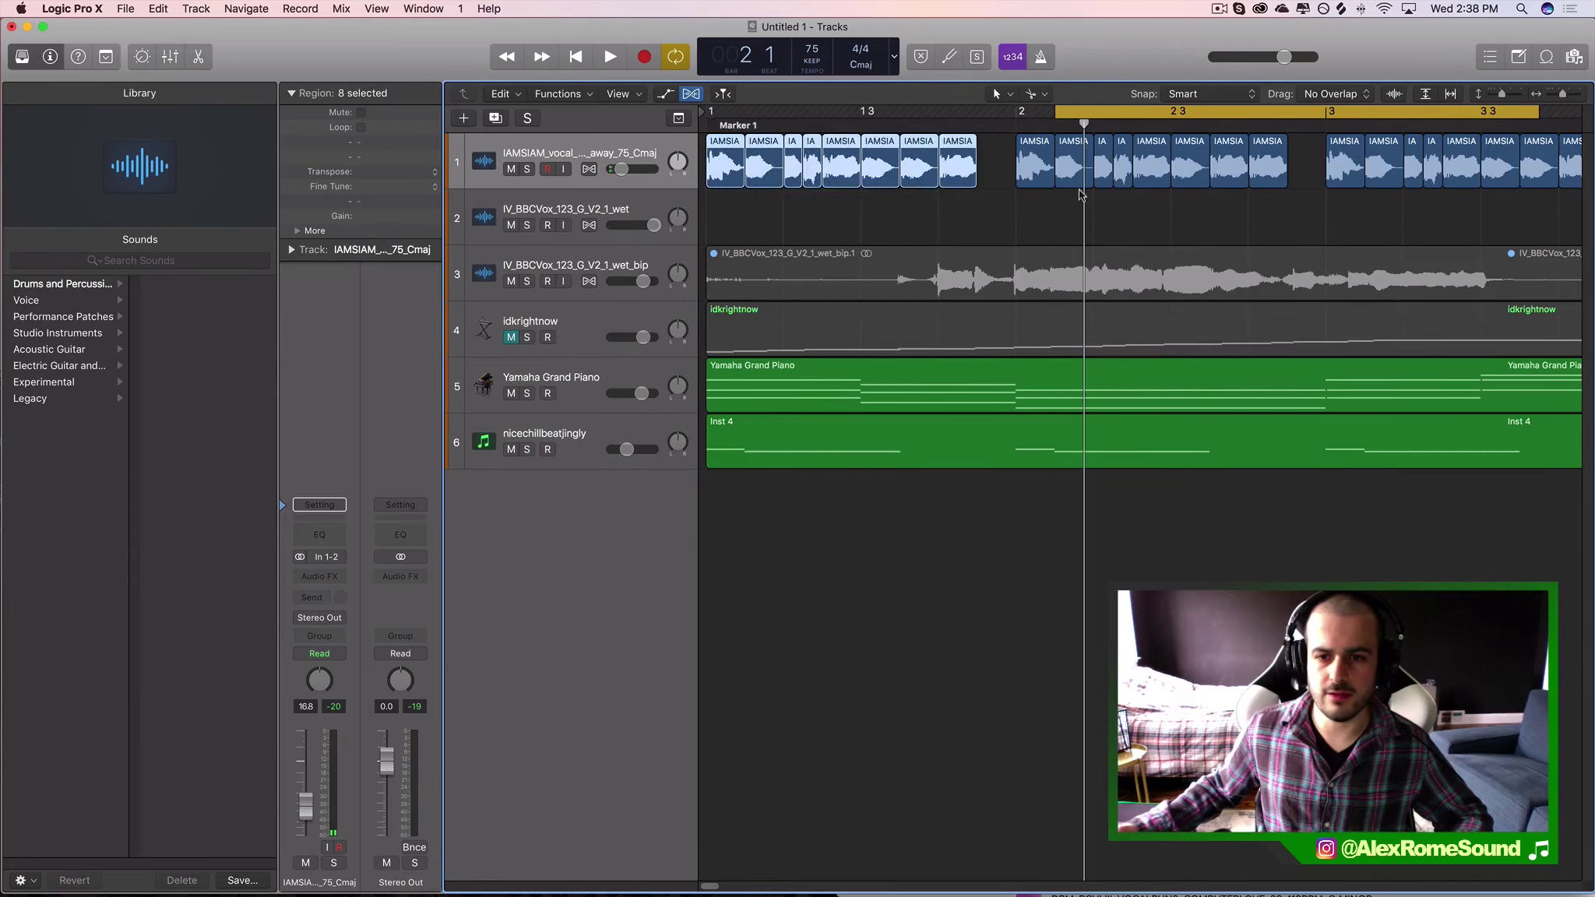
pyautogui.moveTo(1079, 195); pyautogui.dragTo(1359, 178)
pyautogui.press('space')
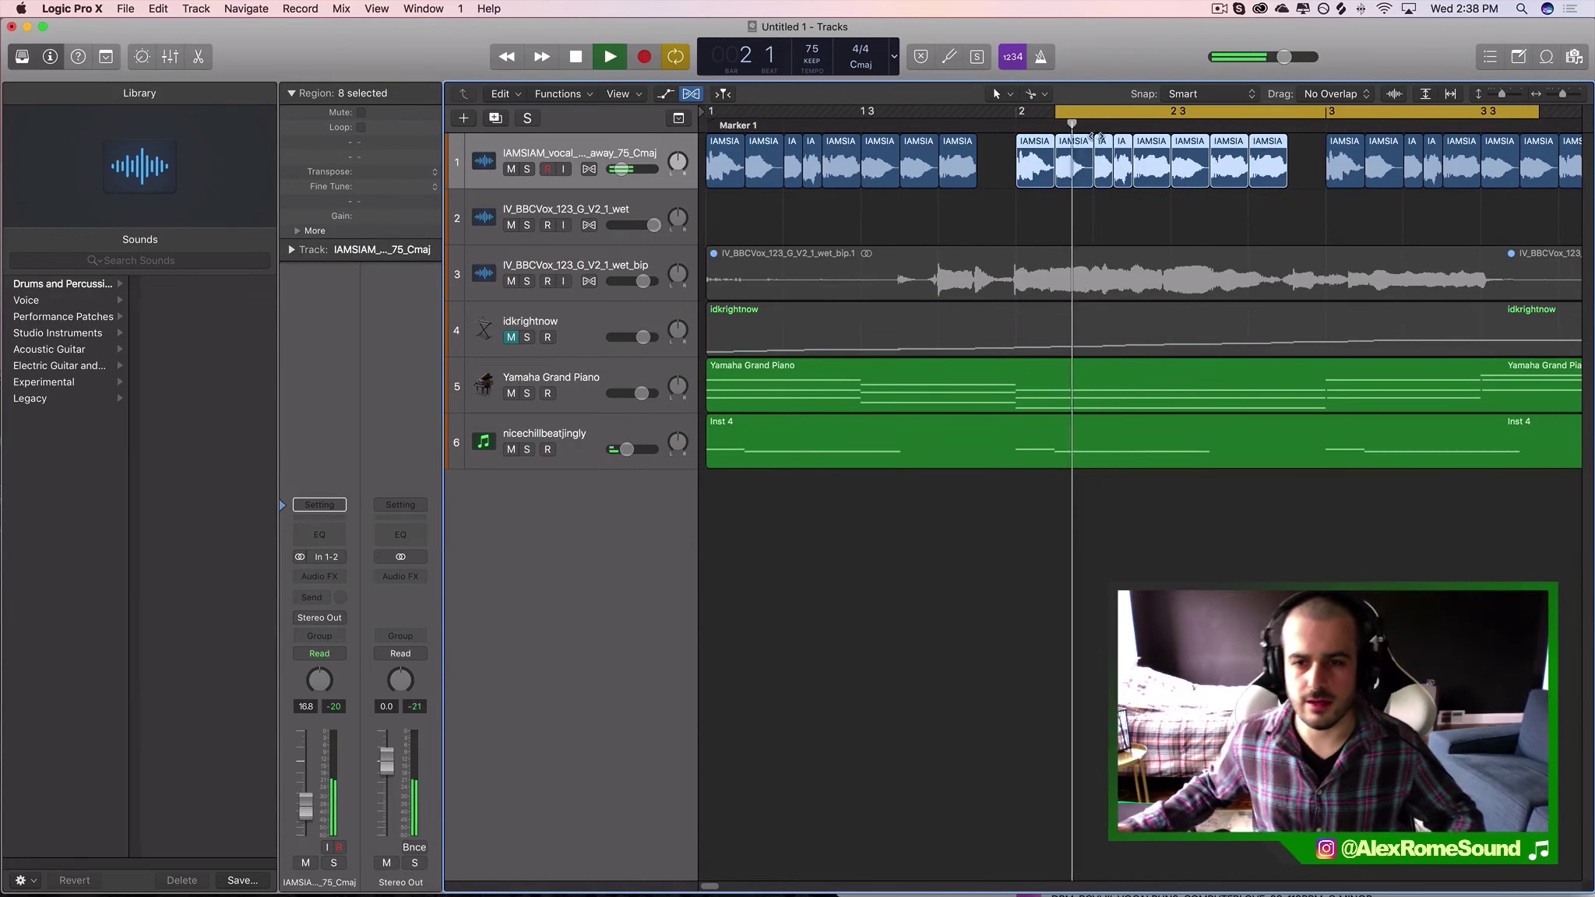
pyautogui.press('space')
pyautogui.press('space')
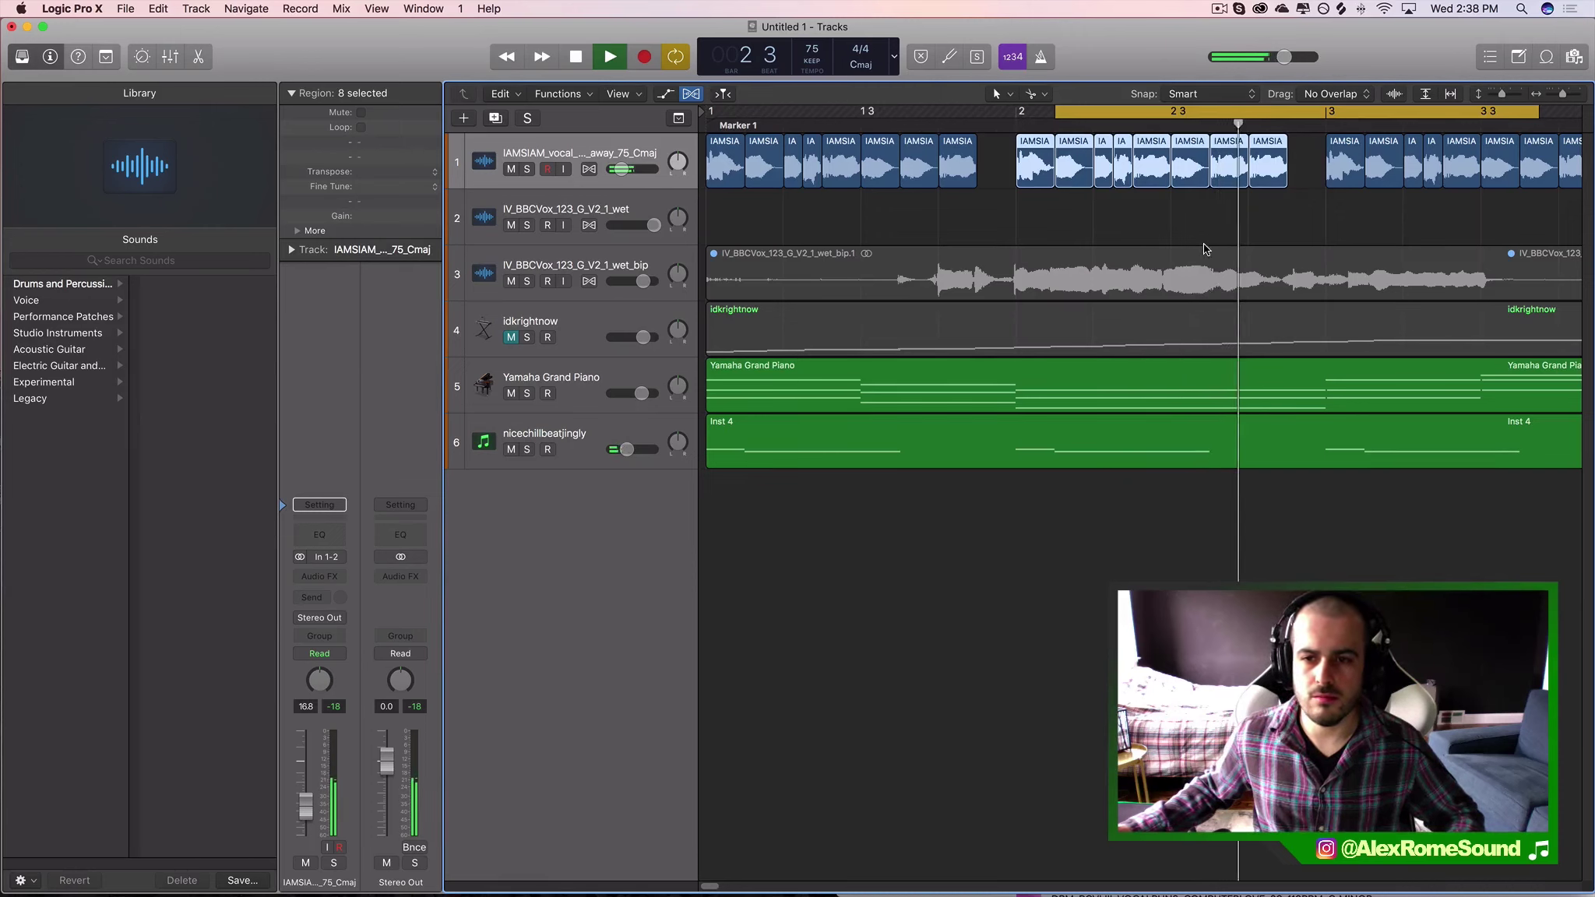
pyautogui.press('space')
pyautogui.press('space')
pyautogui.press('space')
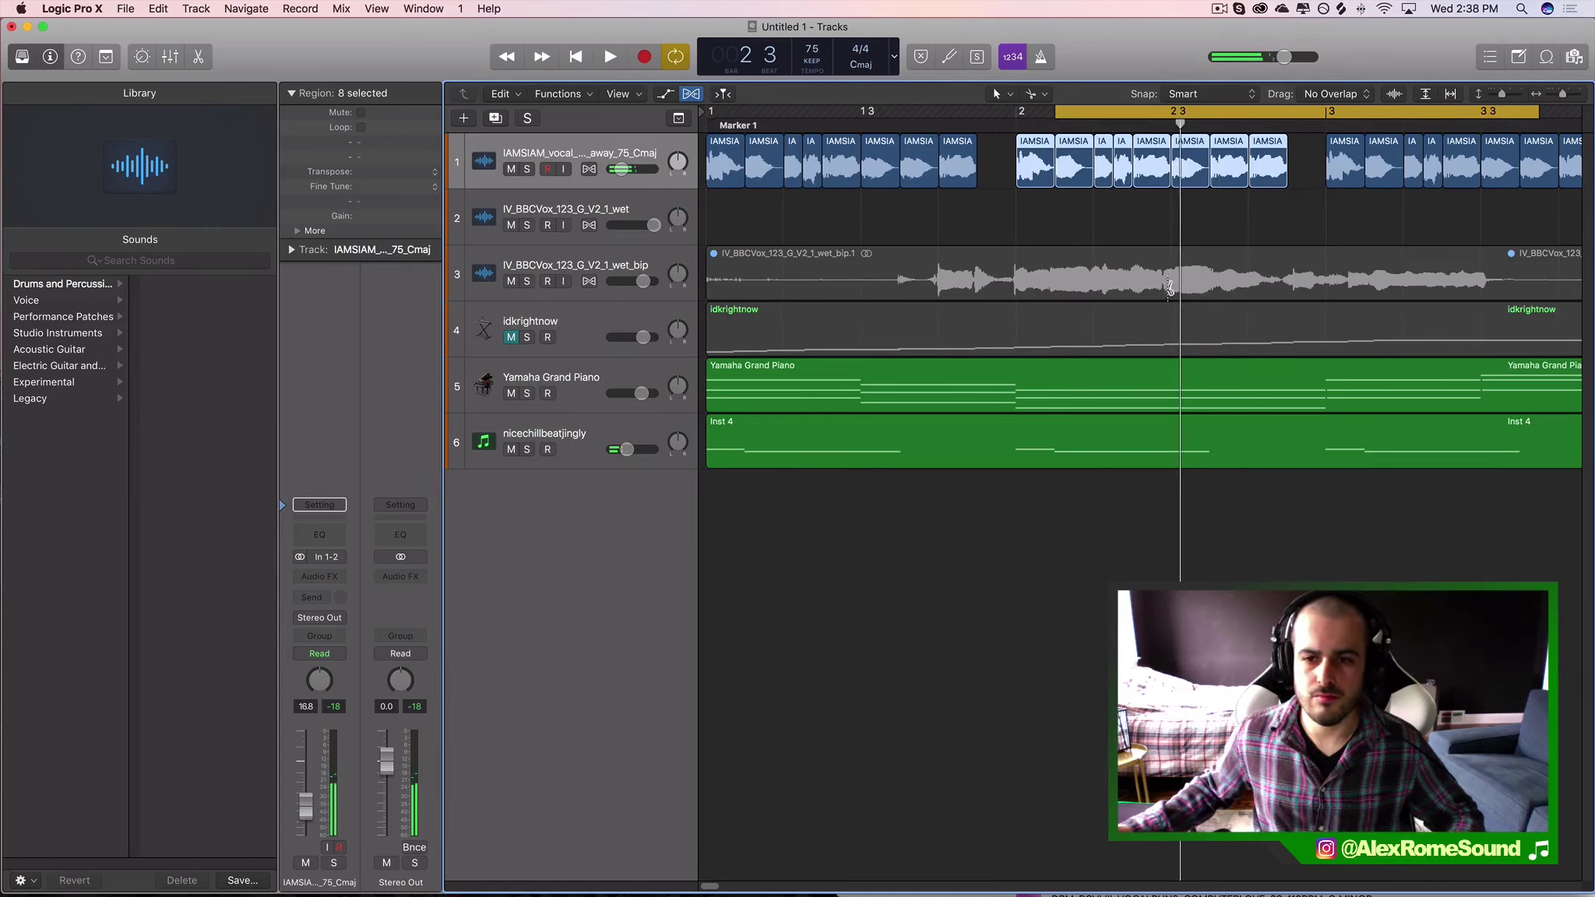
# - Split the IV_BBCVox_123_G_V2_1_wet_bip region at about 2 3 1 and 2 3 3
pyautogui.click(1170, 277)
pyautogui.click(1212, 277)
pyautogui.click(1159, 276)
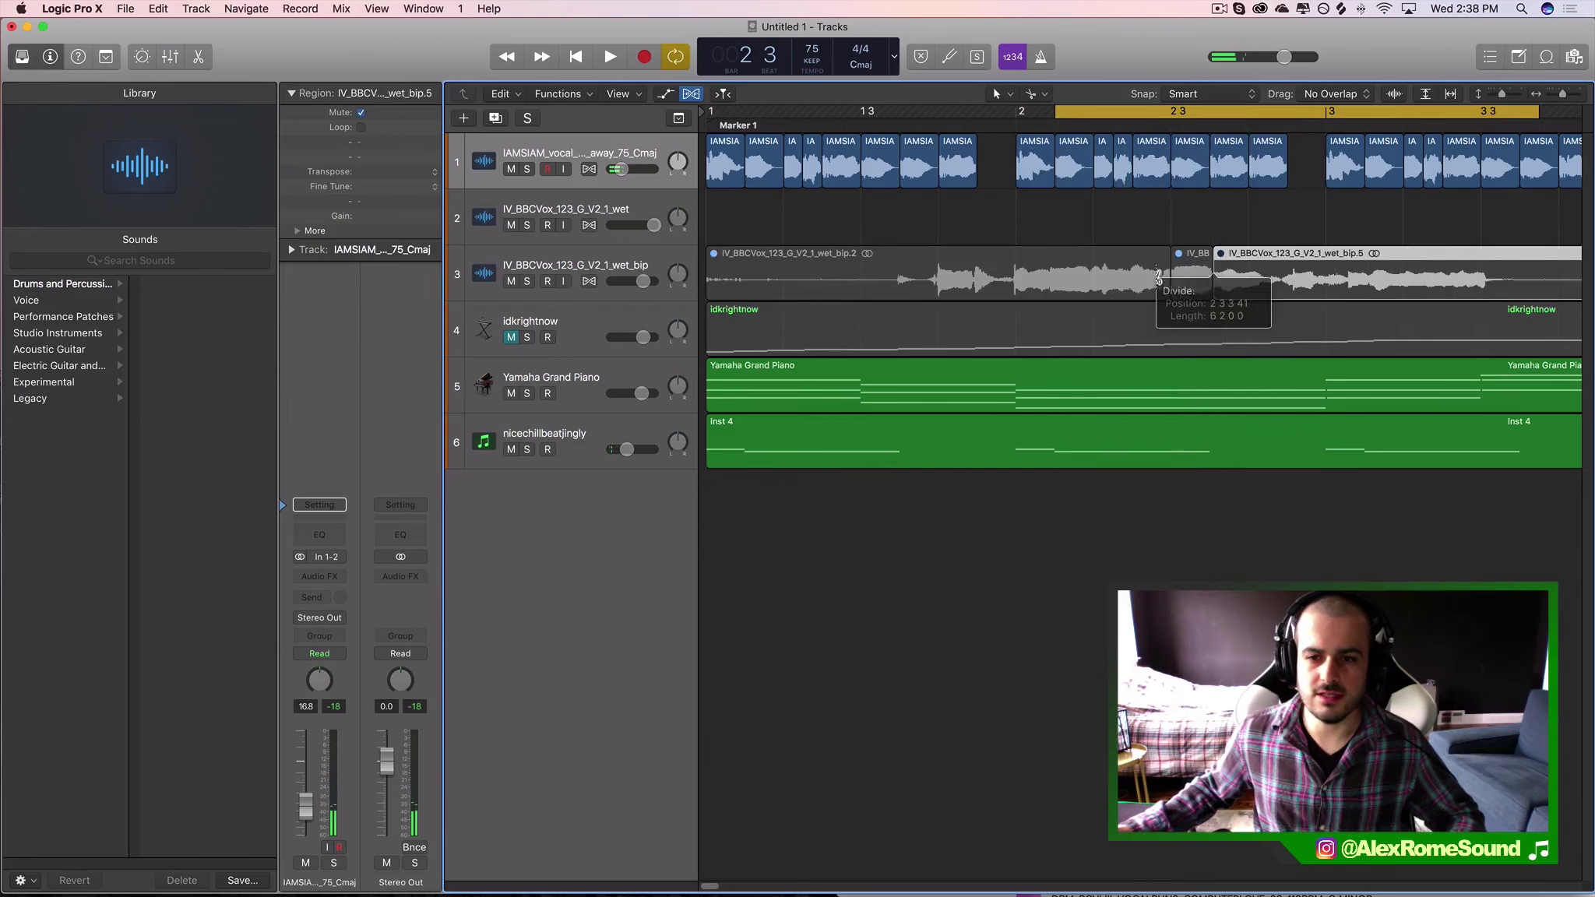
# - Unmute all three regions on the IV_BBCVox_123_G_V2_1_wet_bip track and return to the Pointer tool
pyautogui.click(545, 272)
pyautogui.click(529, 281)
pyautogui.click(532, 281)
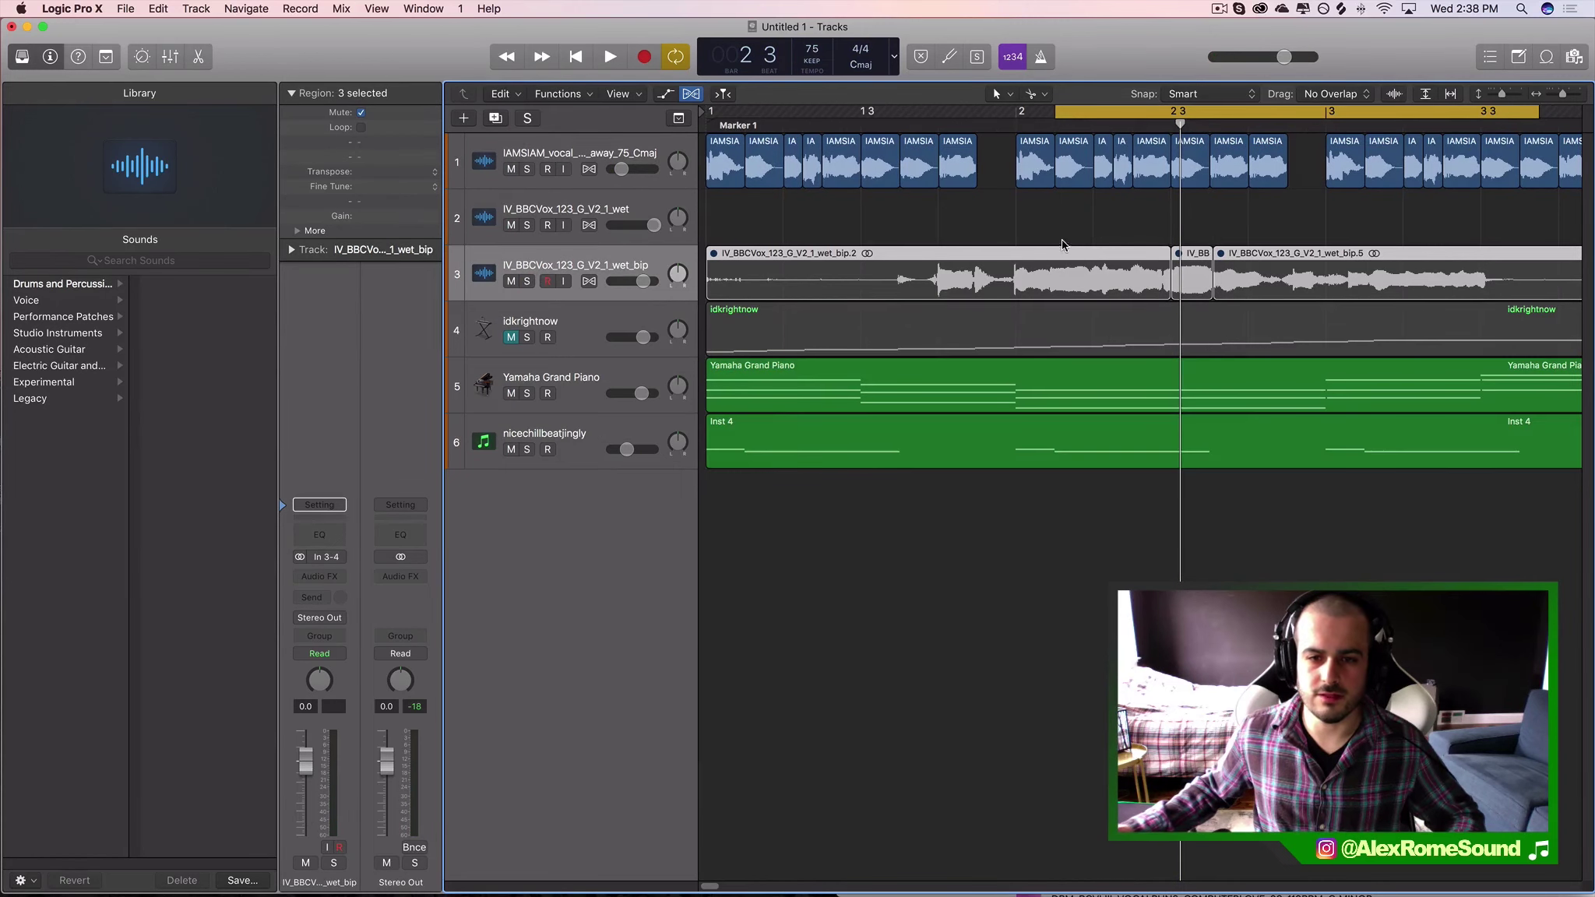
pyautogui.press('t')
pyautogui.press('m')
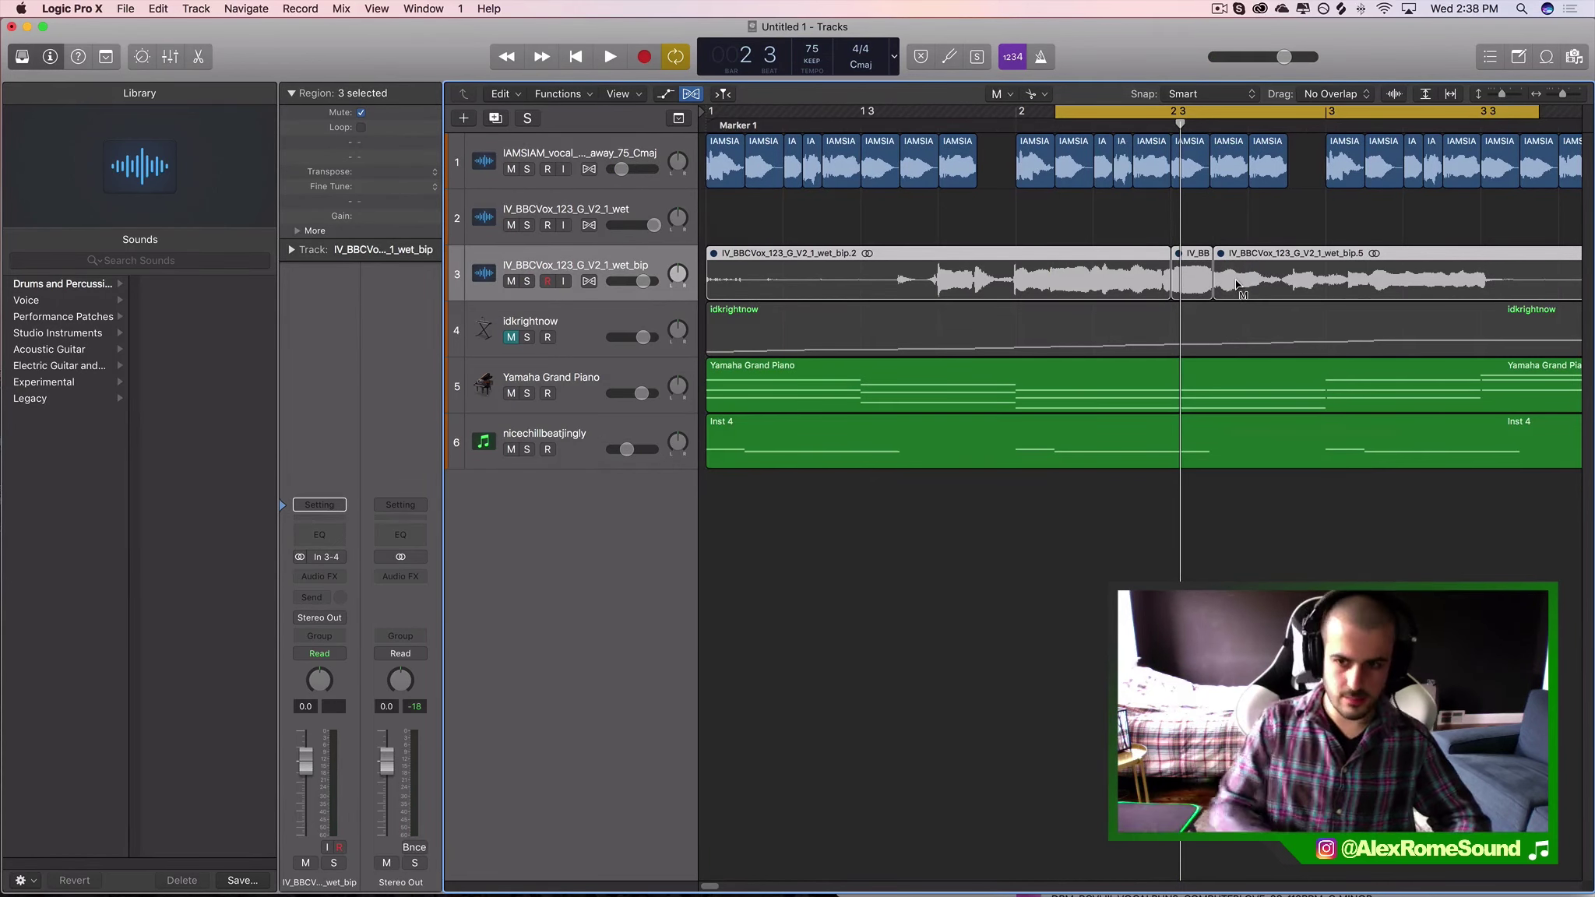
pyautogui.click(1283, 278)
pyautogui.press('t')
pyautogui.press('t')
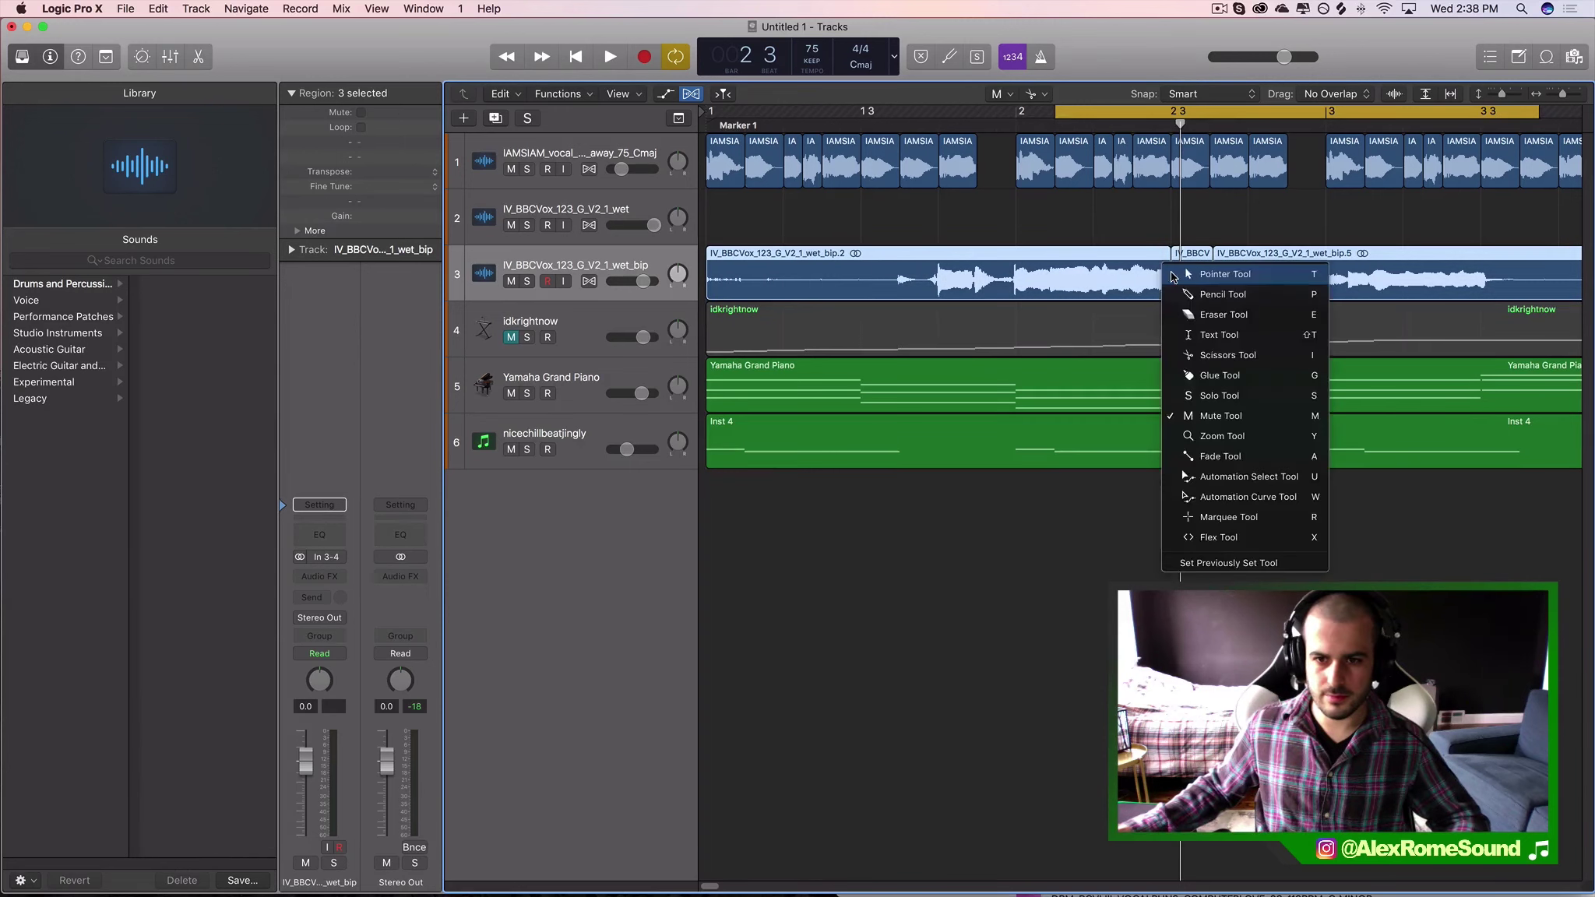
pyautogui.click(1201, 228)
# - Move the short BBCVox slice onto the vocal chop track at 2 3 1, mute its source track and audition the result
pyautogui.moveTo(1189, 296); pyautogui.dragTo(1190, 172)
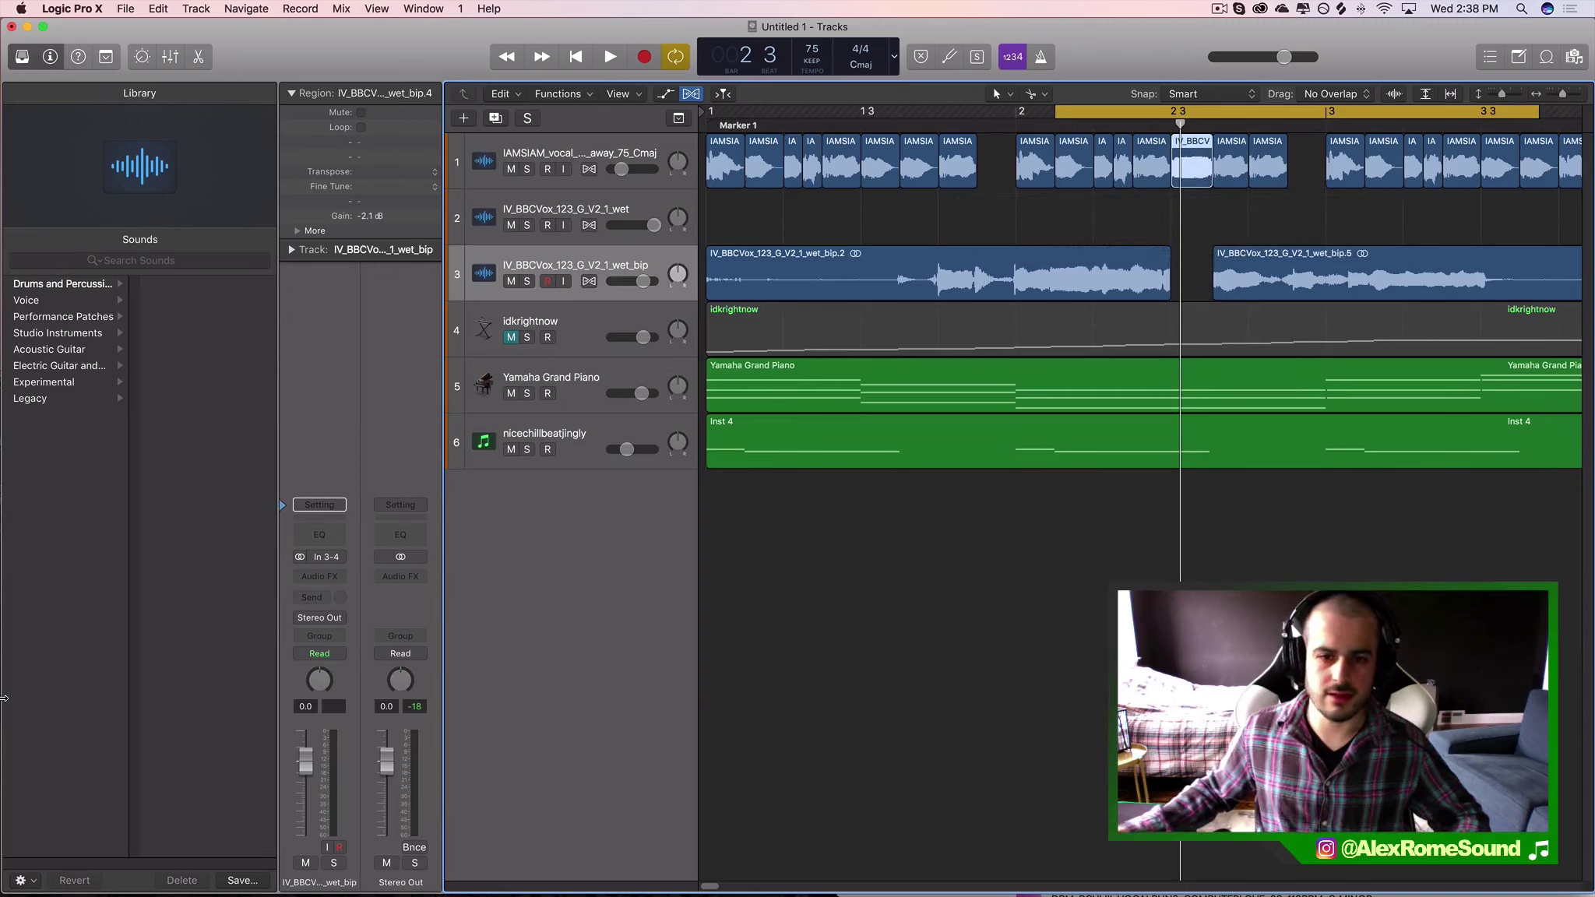
pyautogui.click(511, 282)
pyautogui.press('space')
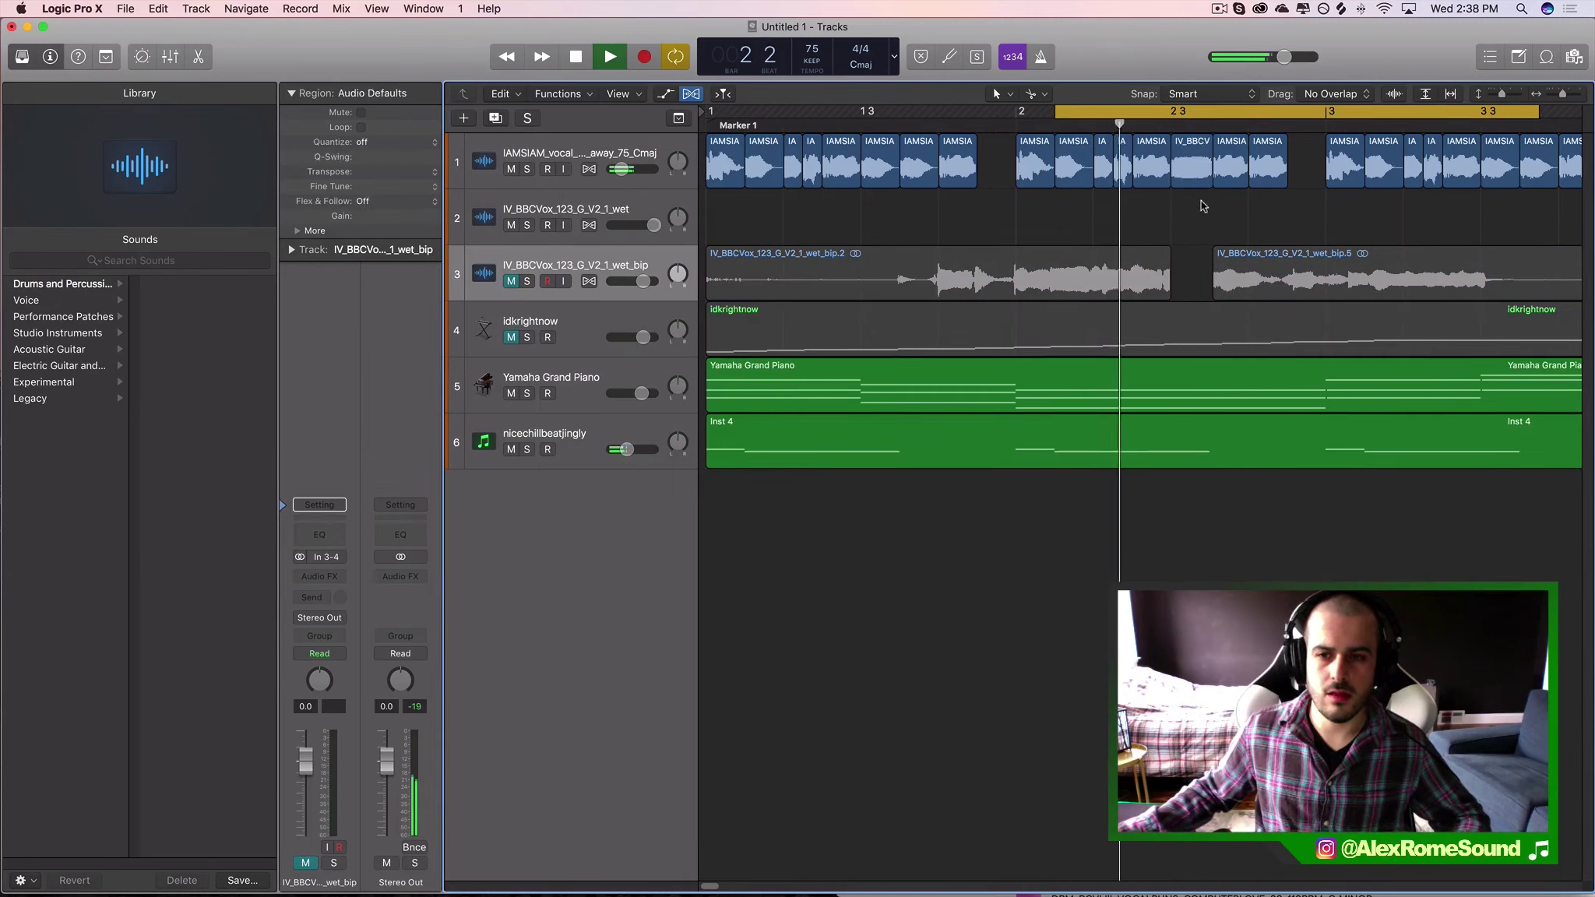
pyautogui.press('space')
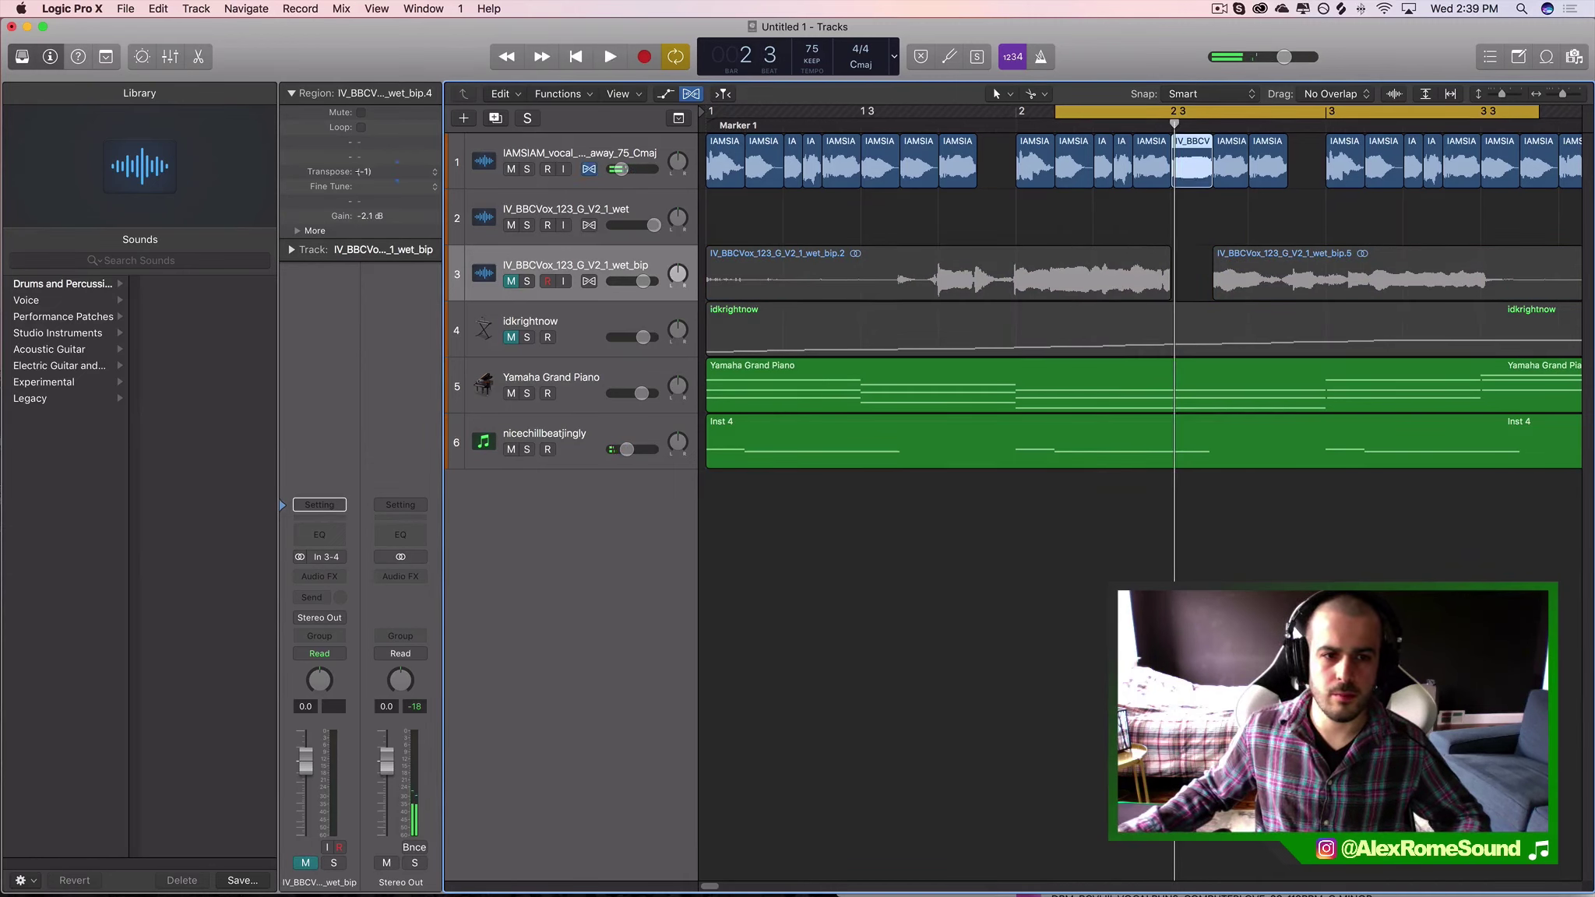
# - Try transposing the inserted BBCVox slice down in stages to -11 while auditioning it among the chops
pyautogui.press('space')
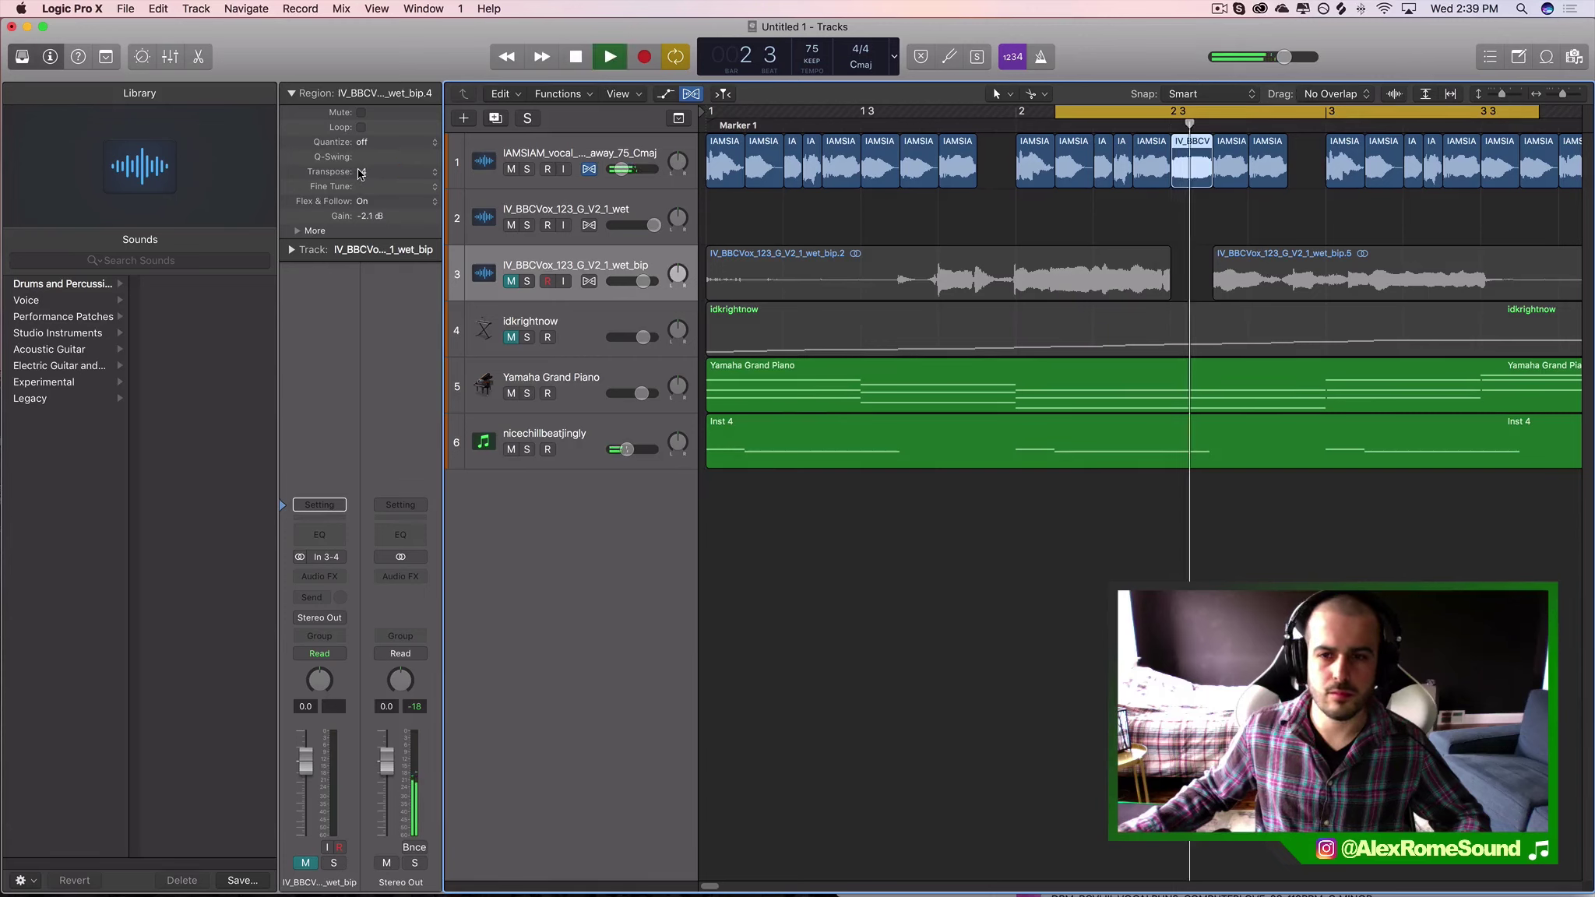
pyautogui.press('space')
pyautogui.press('space')
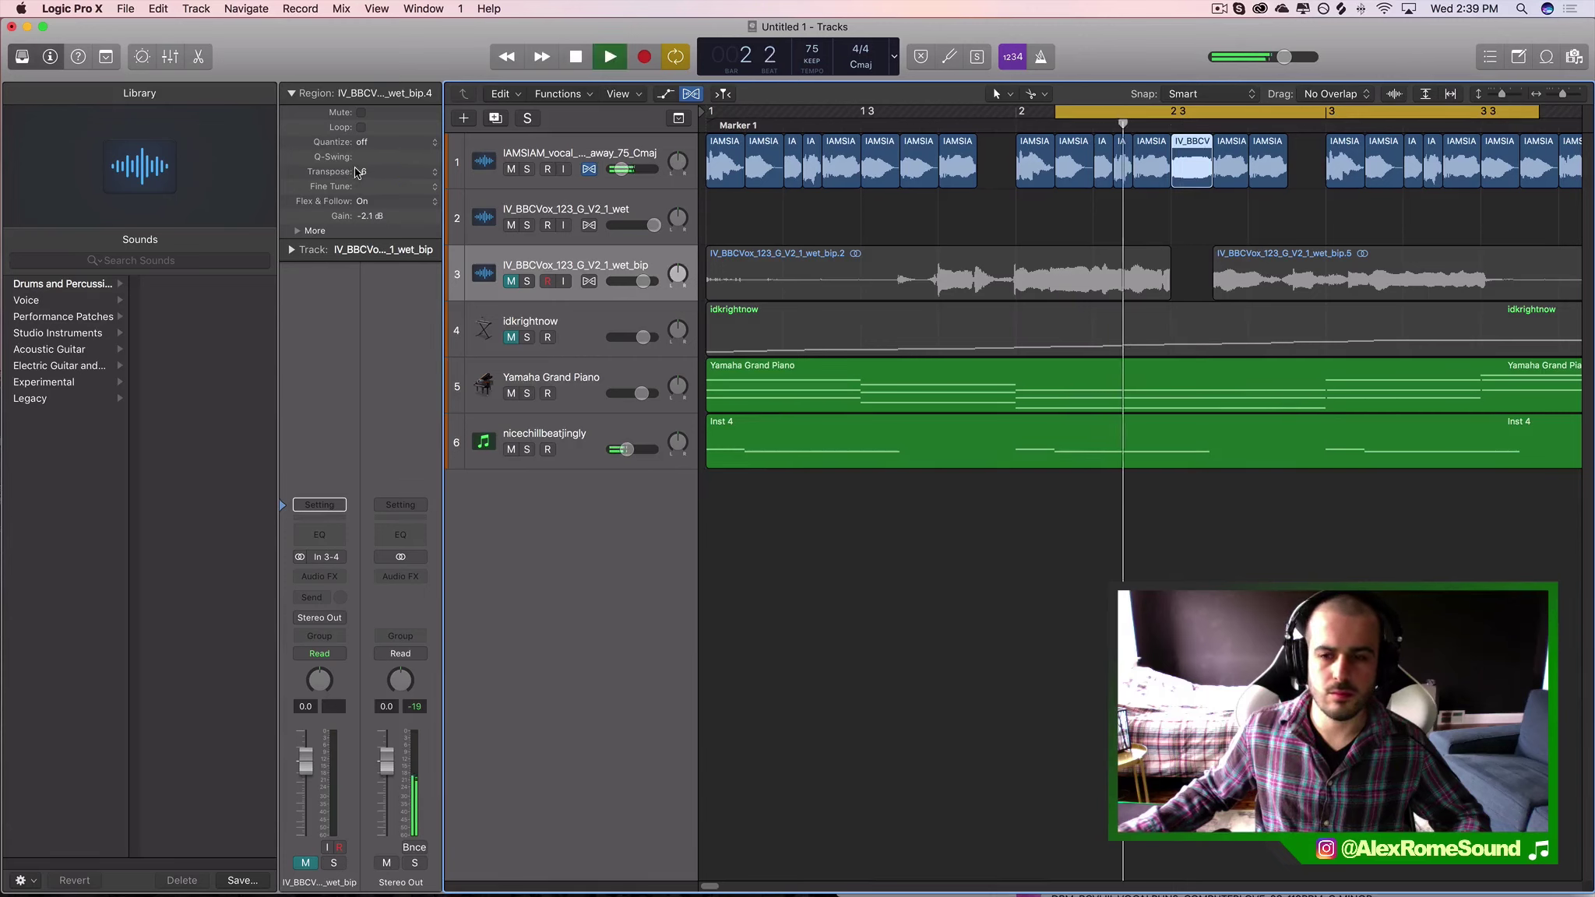
pyautogui.press('space')
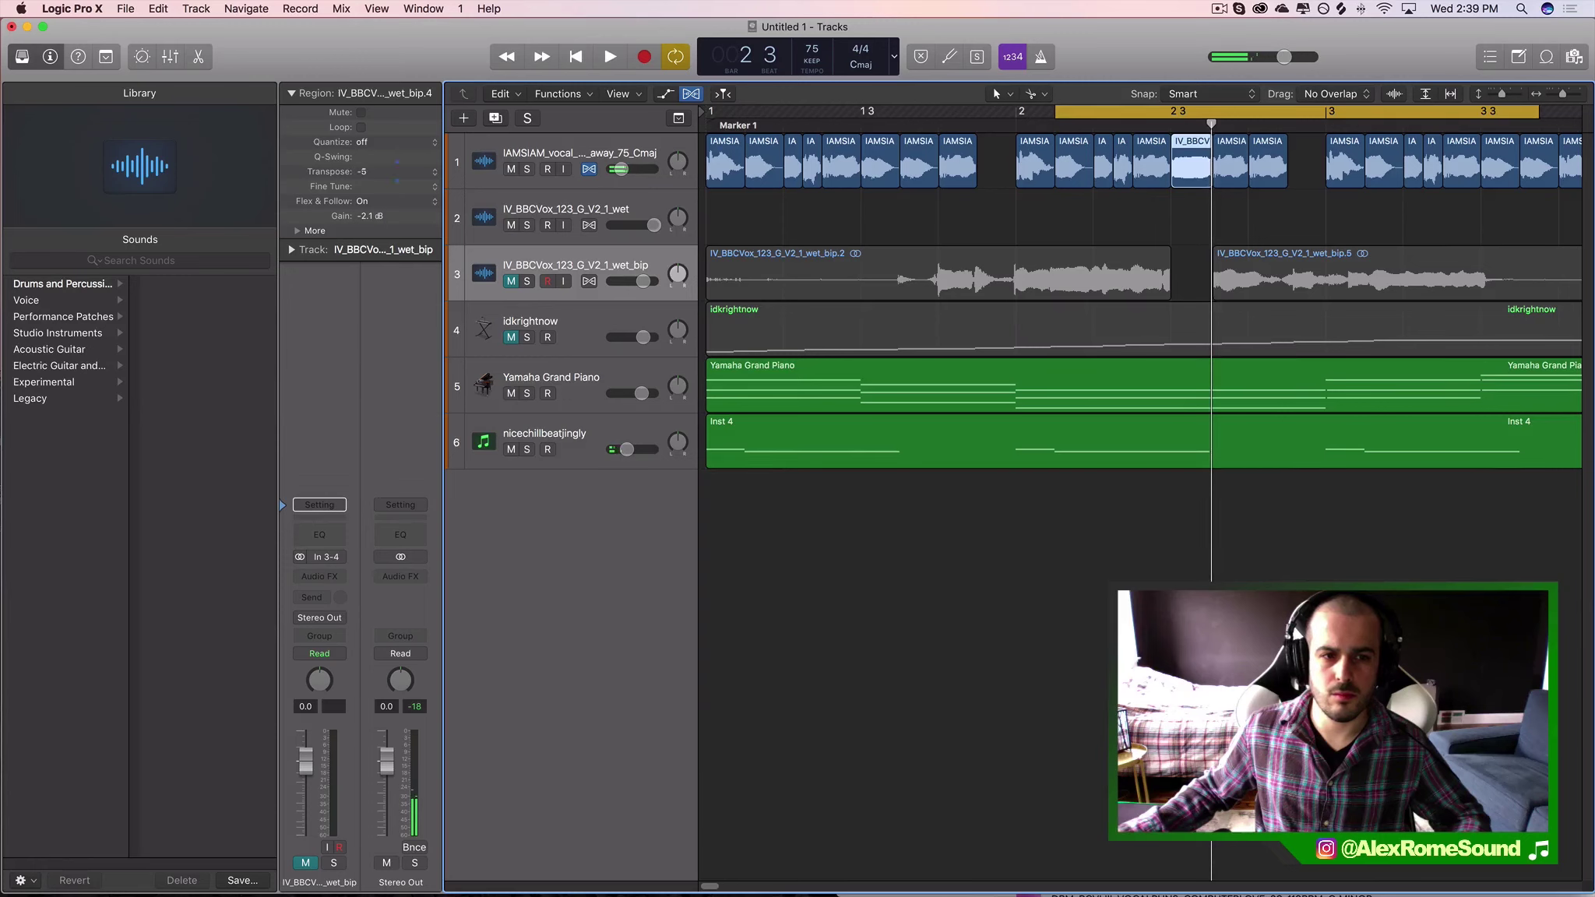
pyautogui.press('space')
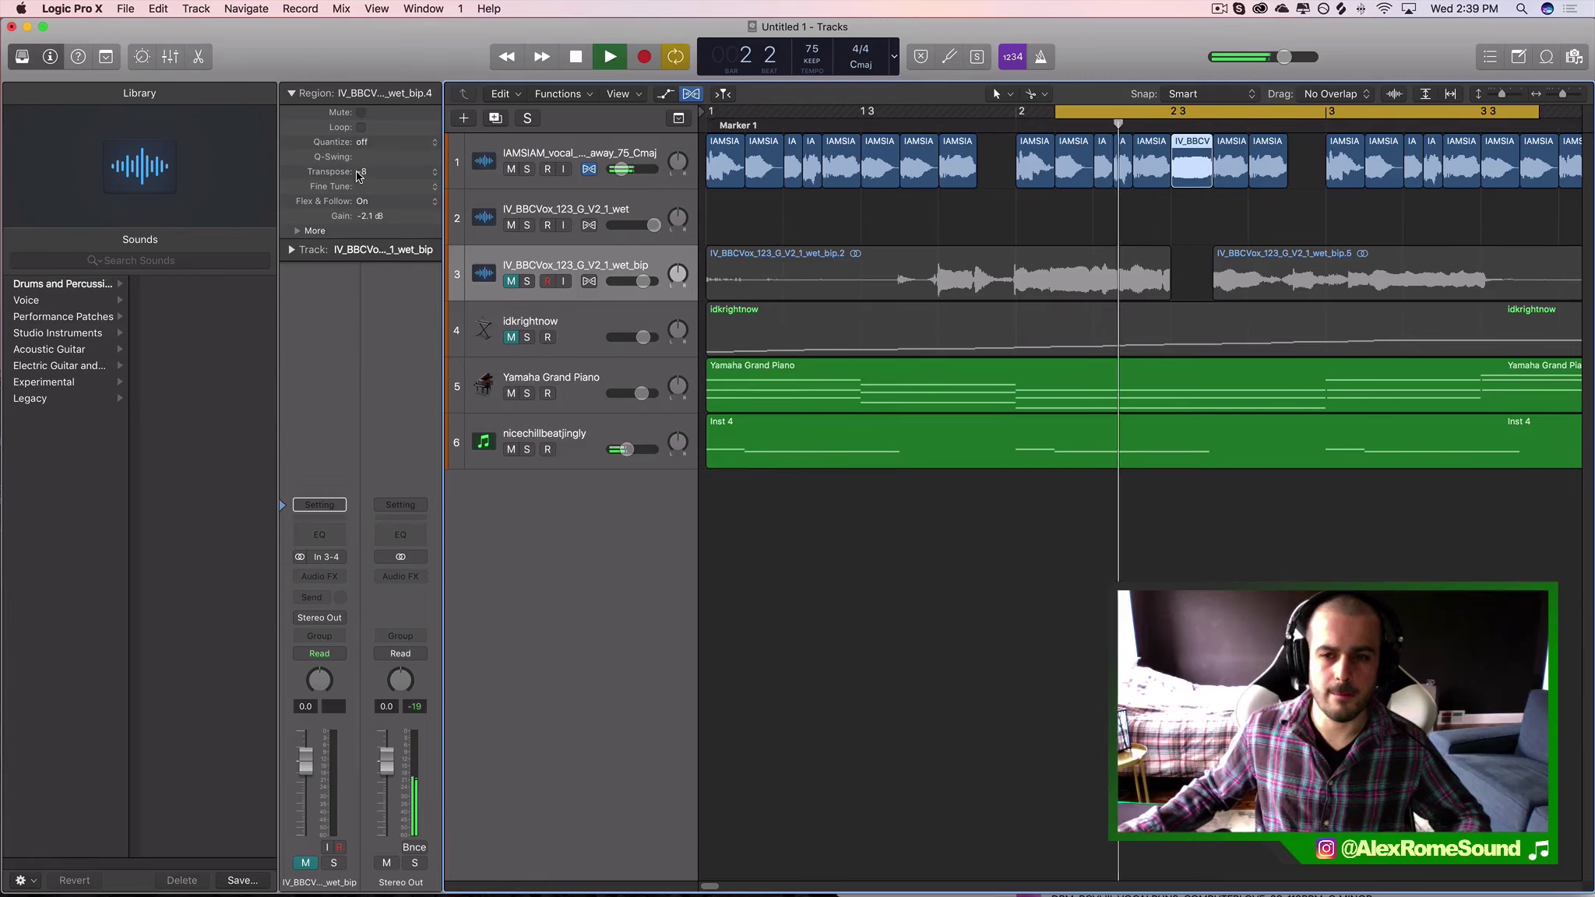
pyautogui.press('space')
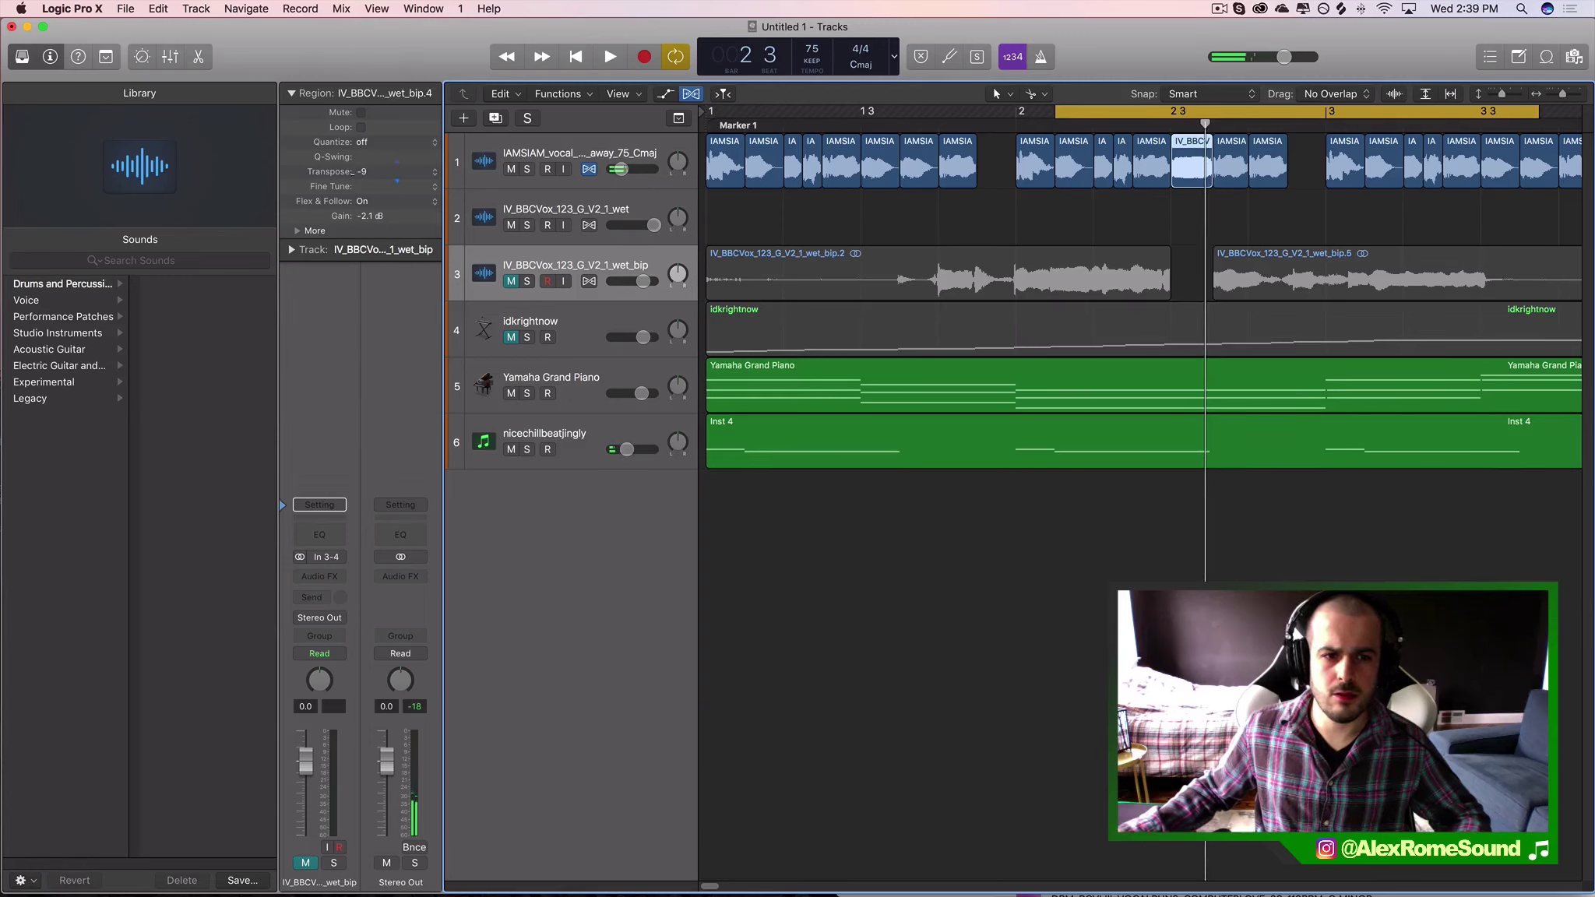
pyautogui.moveTo(355, 172); pyautogui.dragTo(359, 174)
pyautogui.press('space')
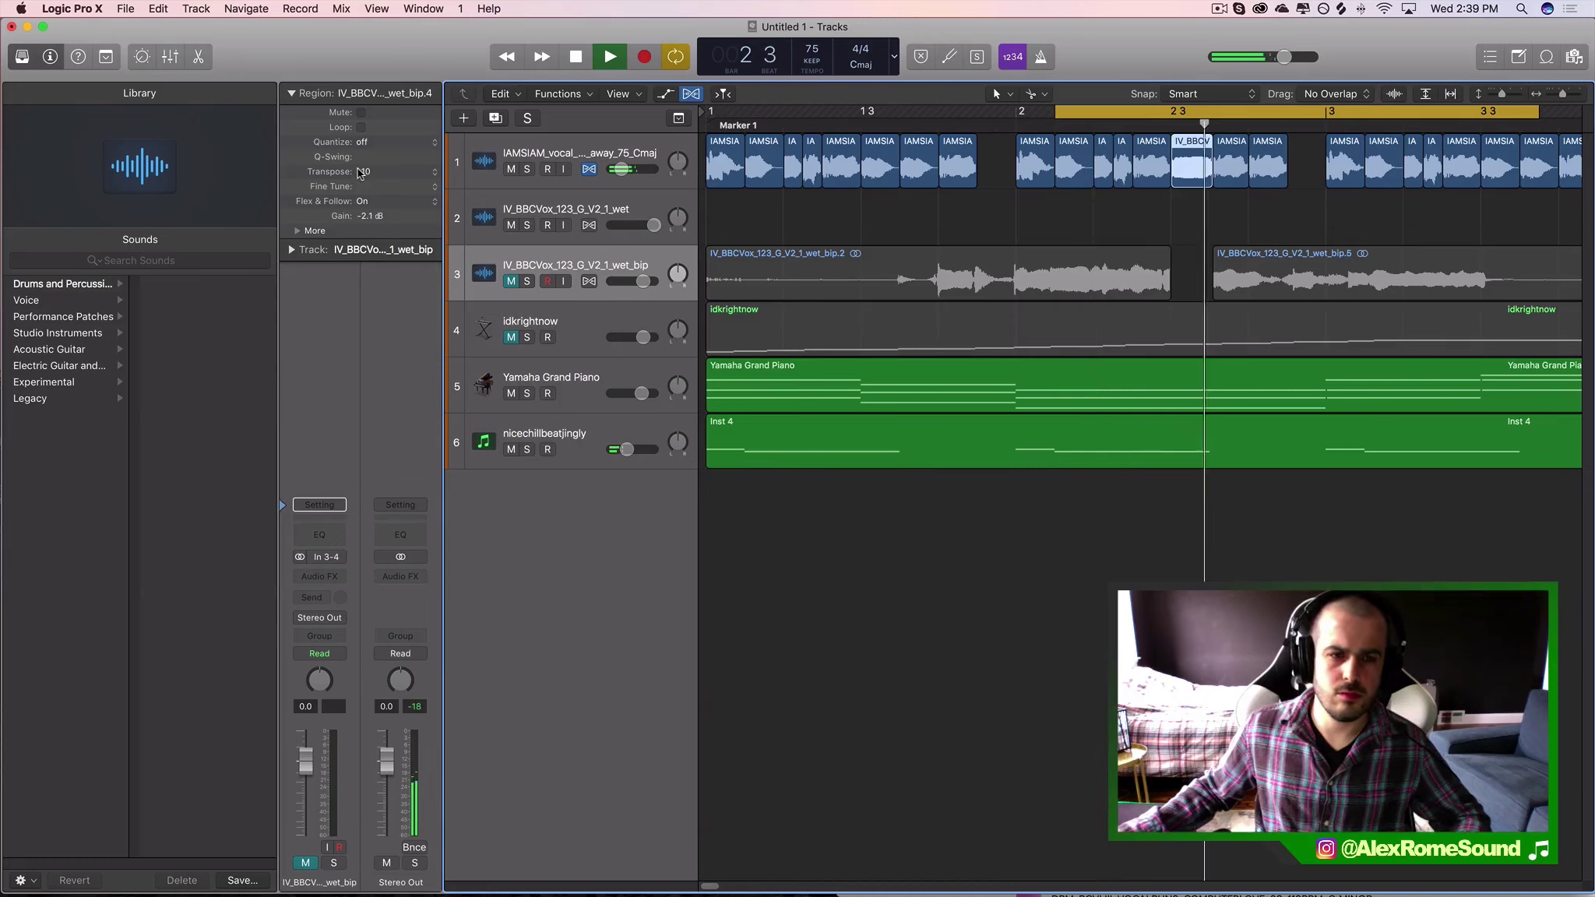
pyautogui.press('space')
pyautogui.press('space')
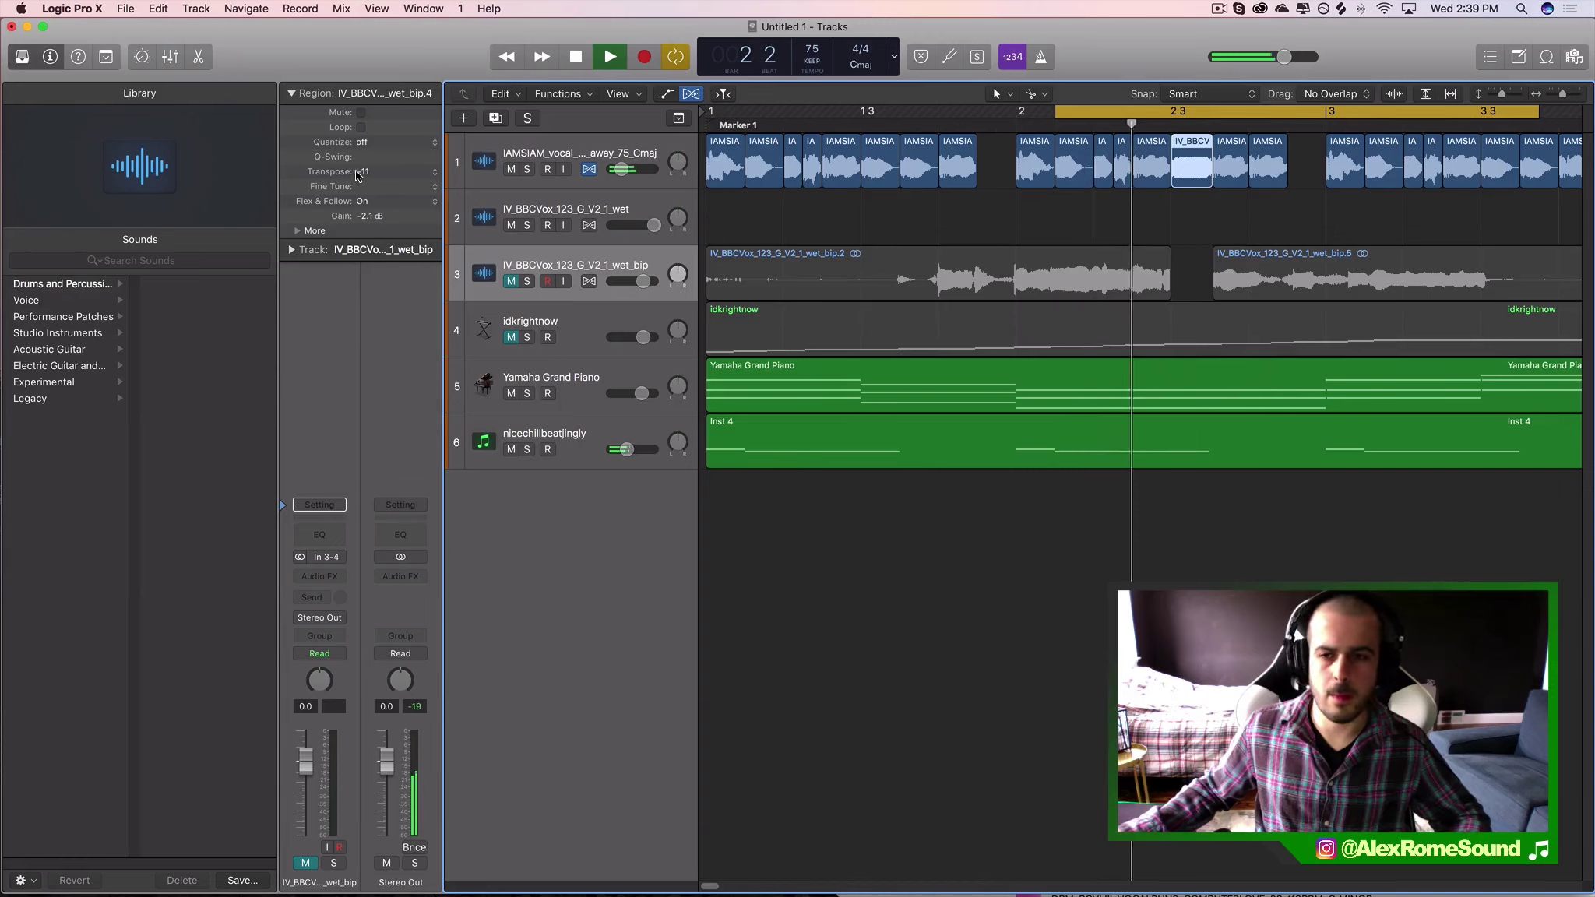
pyautogui.press('space')
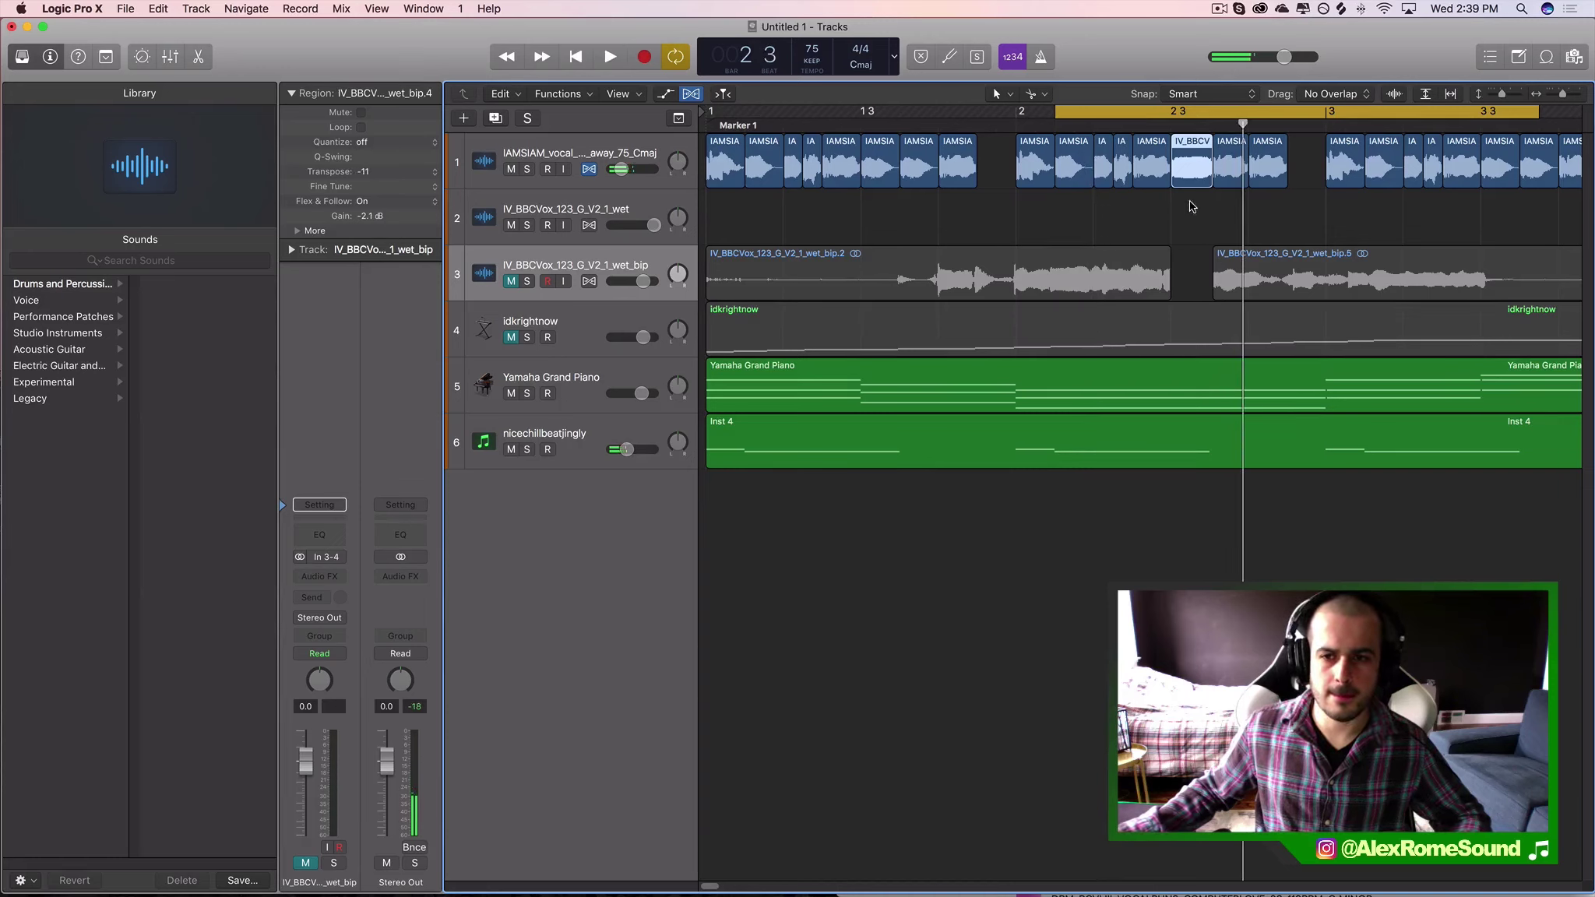
# - Delete the inserted BBCVox slice and fill the gap at 2 3 1 with a copy of the chop at 2 2 3
pyautogui.press('Delete')
pyautogui.press('space')
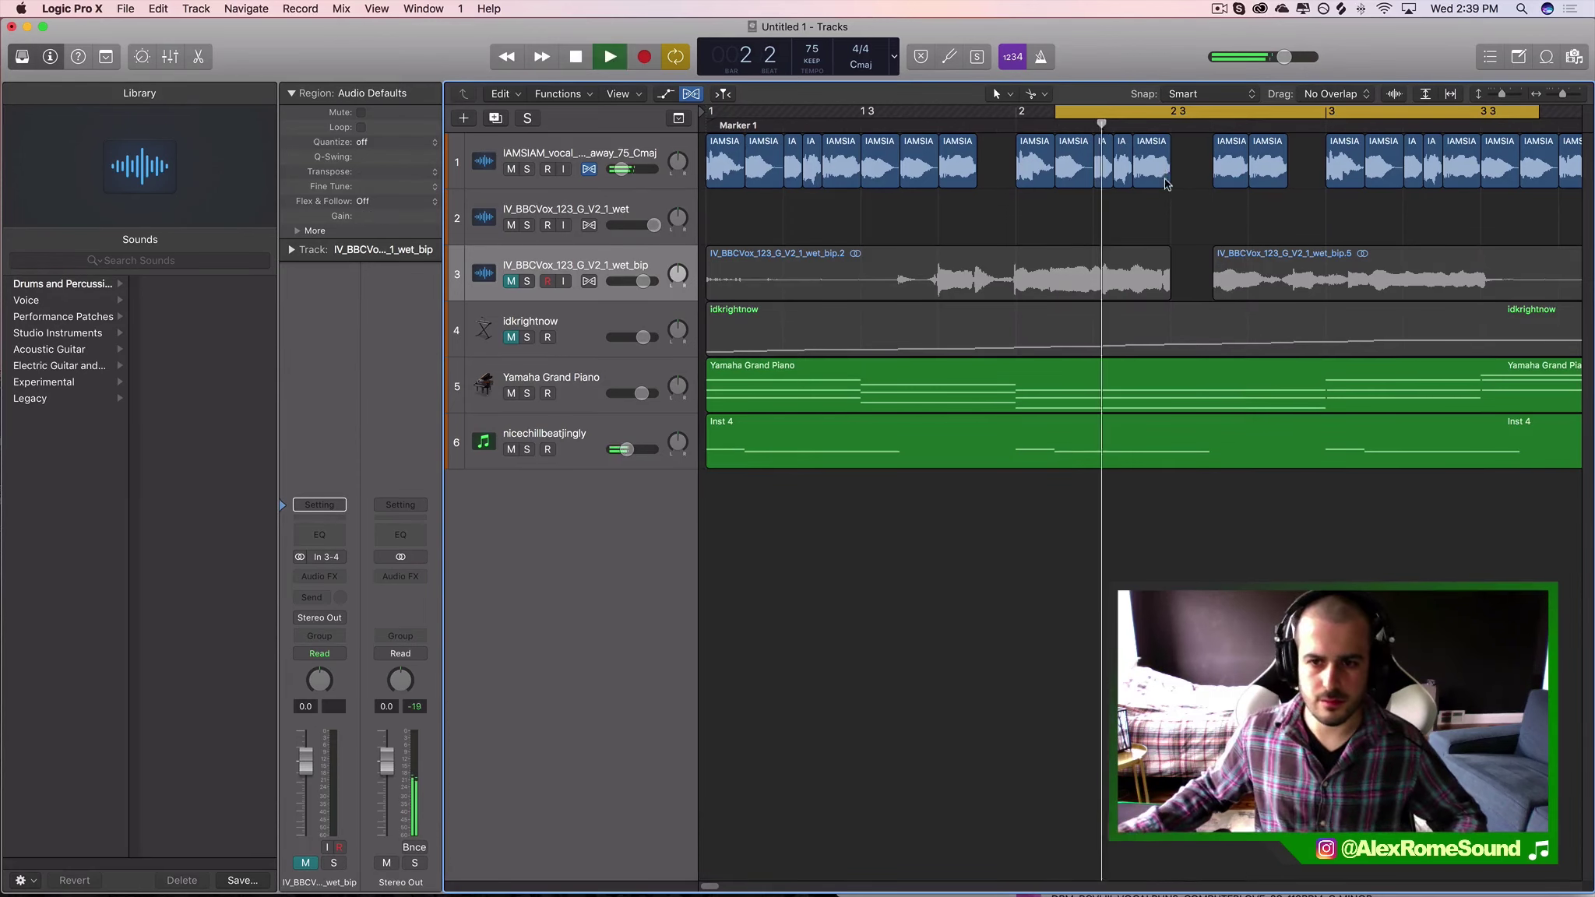
pyautogui.press('space')
pyautogui.click(1167, 184)
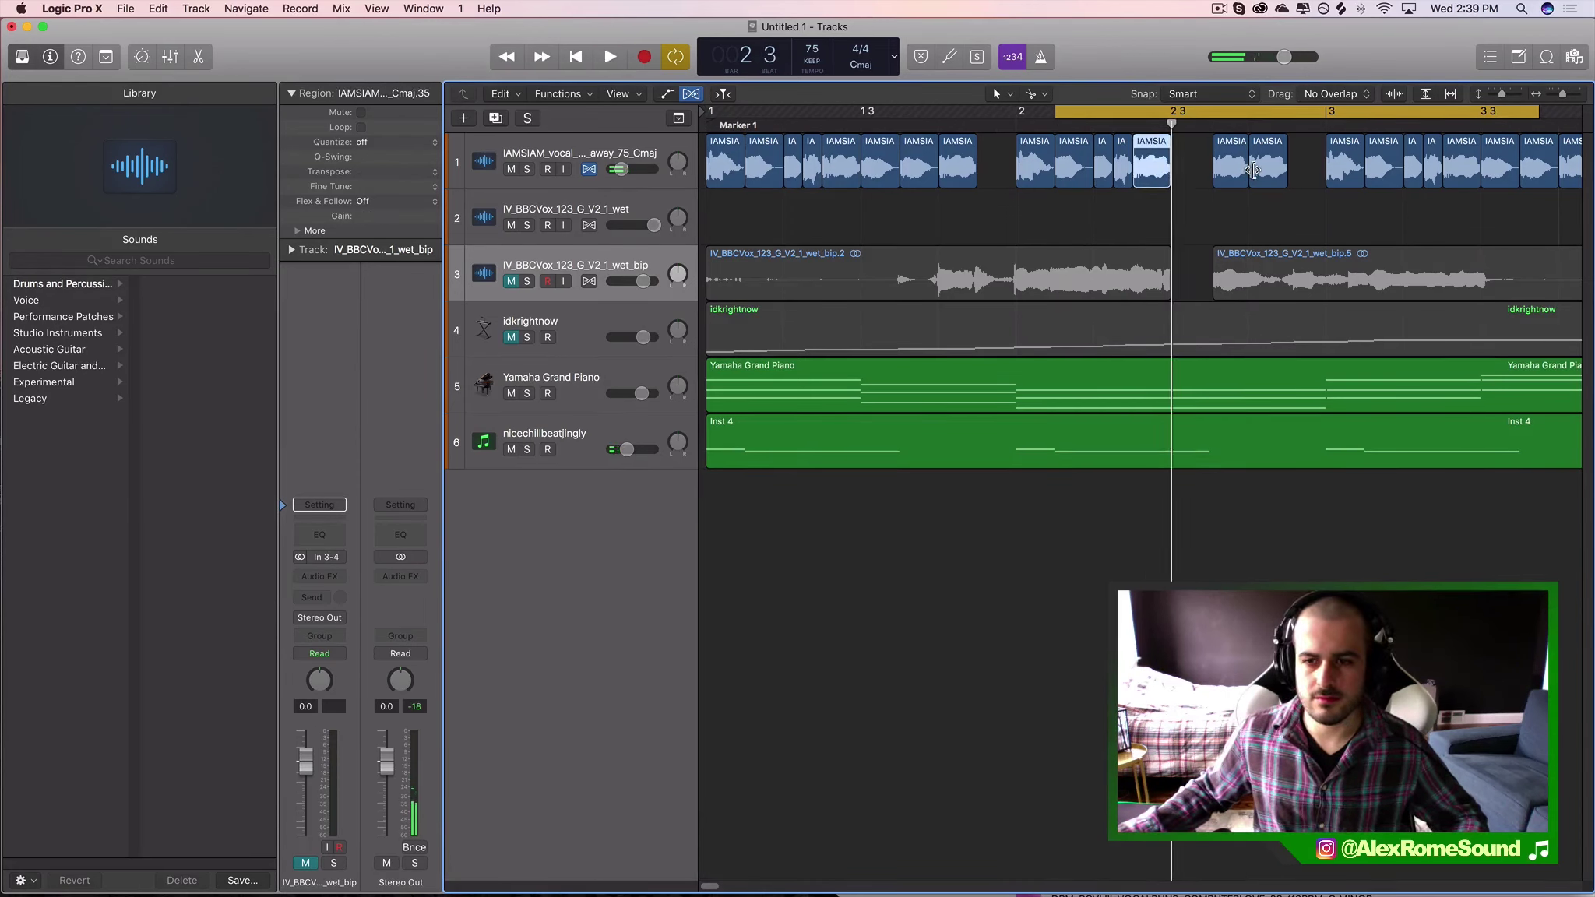
pyautogui.press('space')
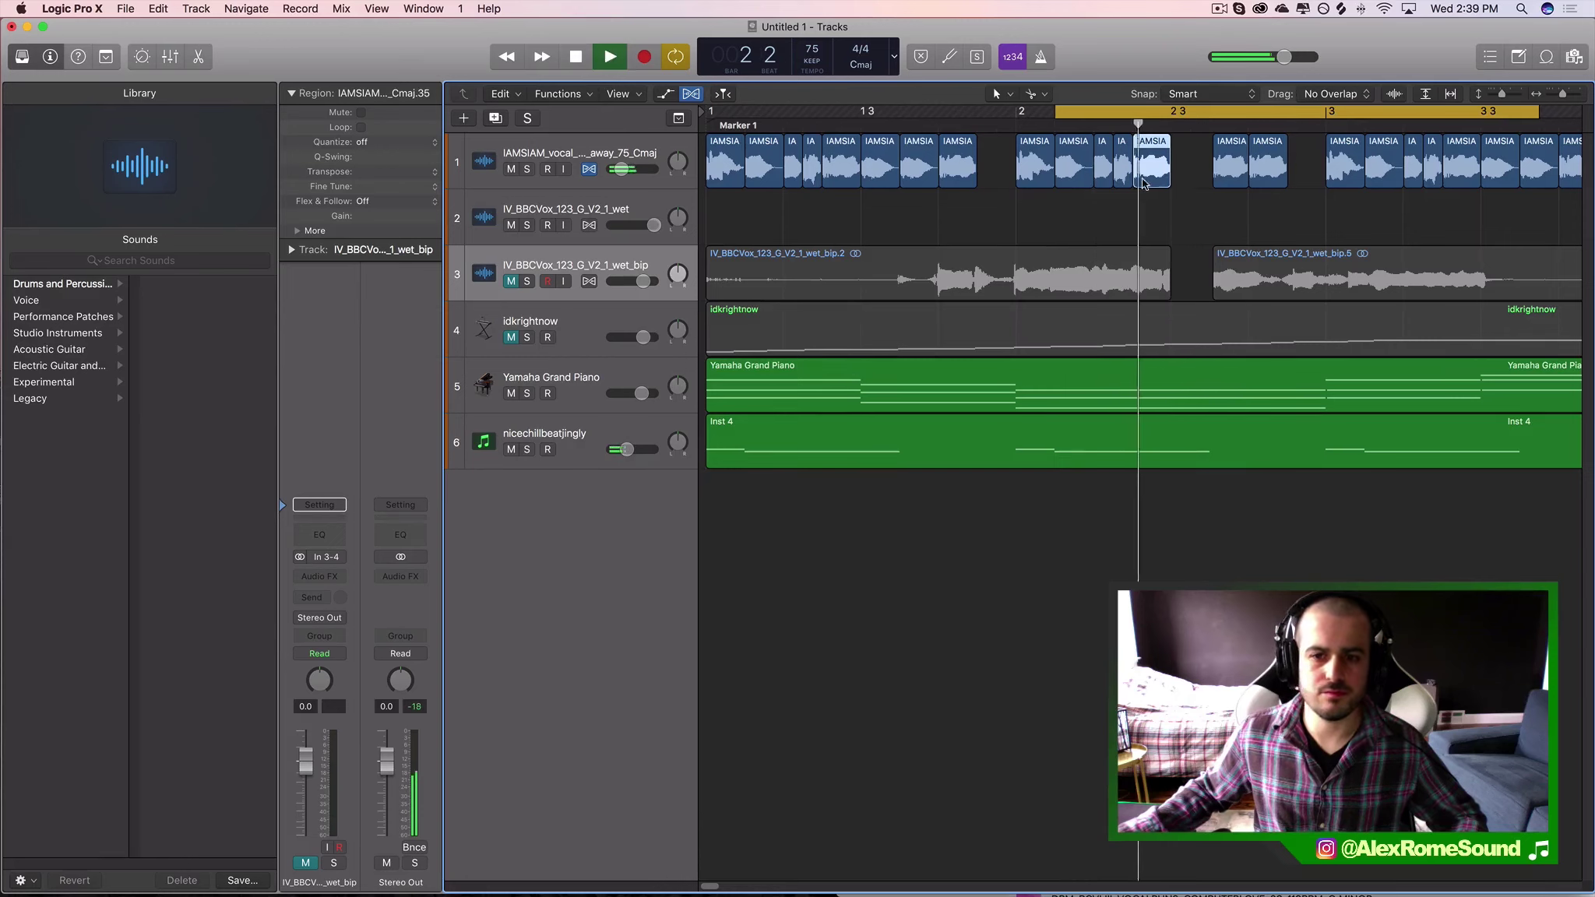
pyautogui.press('space')
pyautogui.click(1122, 182)
pyautogui.moveTo(1164, 175); pyautogui.dragTo(1200, 174)
# - Cycle from about 2 2 4 to 3 2 4, audition the copied chop at 2 3 1 and extend its end slightly
pyautogui.moveTo(1161, 113); pyautogui.dragTo(1468, 113)
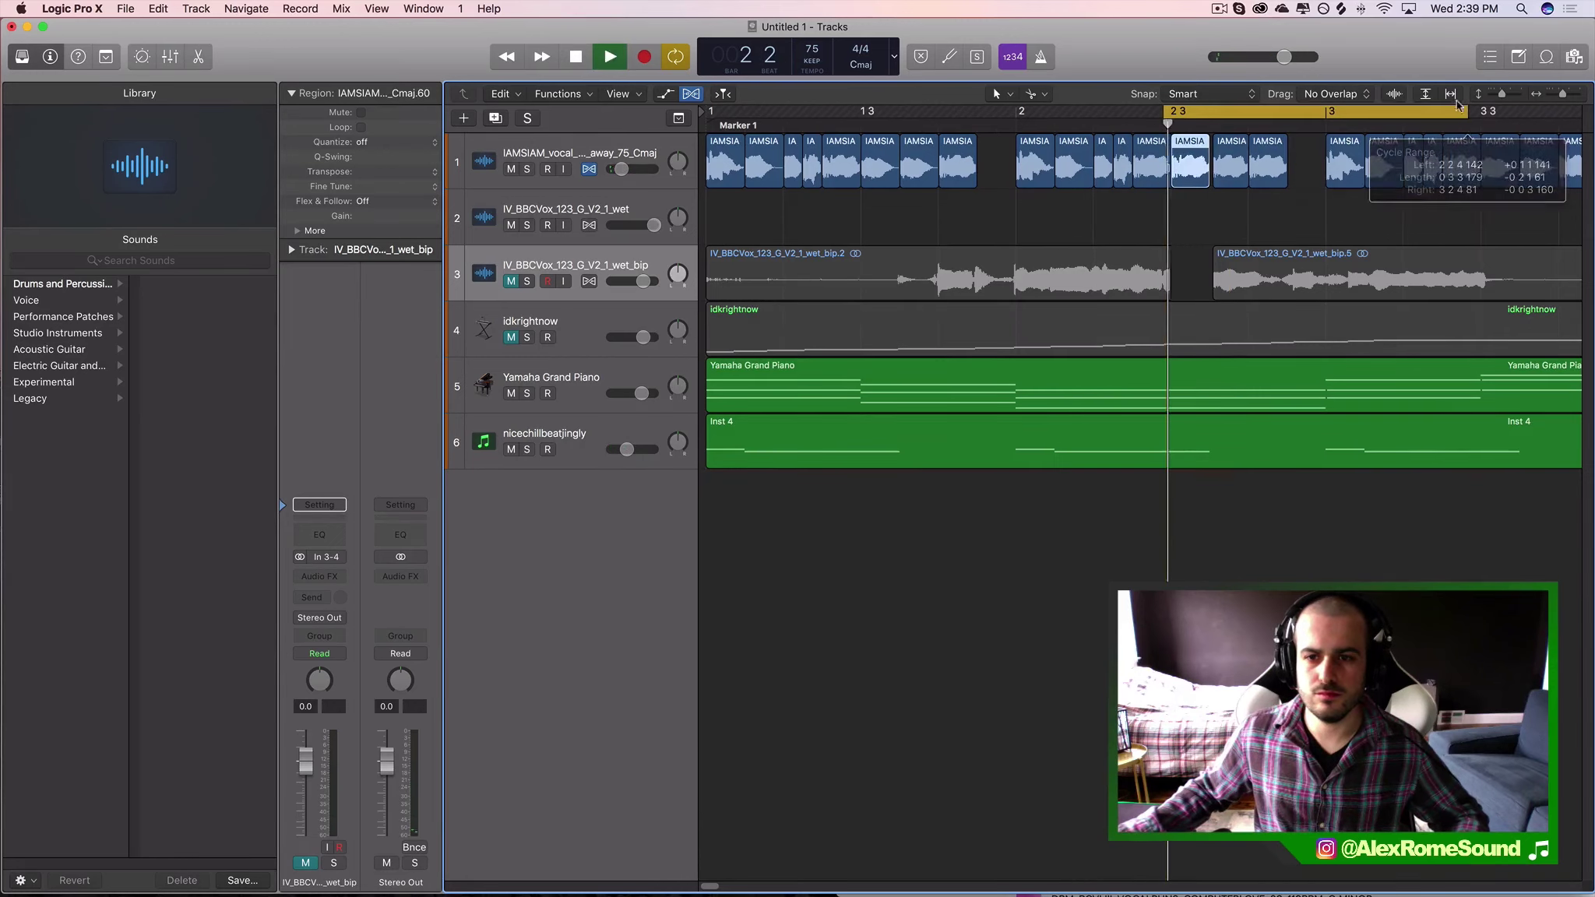
pyautogui.press('space')
pyautogui.press('space')
pyautogui.press('space')
pyautogui.moveTo(1206, 183); pyautogui.dragTo(1206, 180)
pyautogui.moveTo(1210, 173); pyautogui.dragTo(1213, 188)
pyautogui.press('space')
pyautogui.press('space')
pyautogui.click(1190, 181)
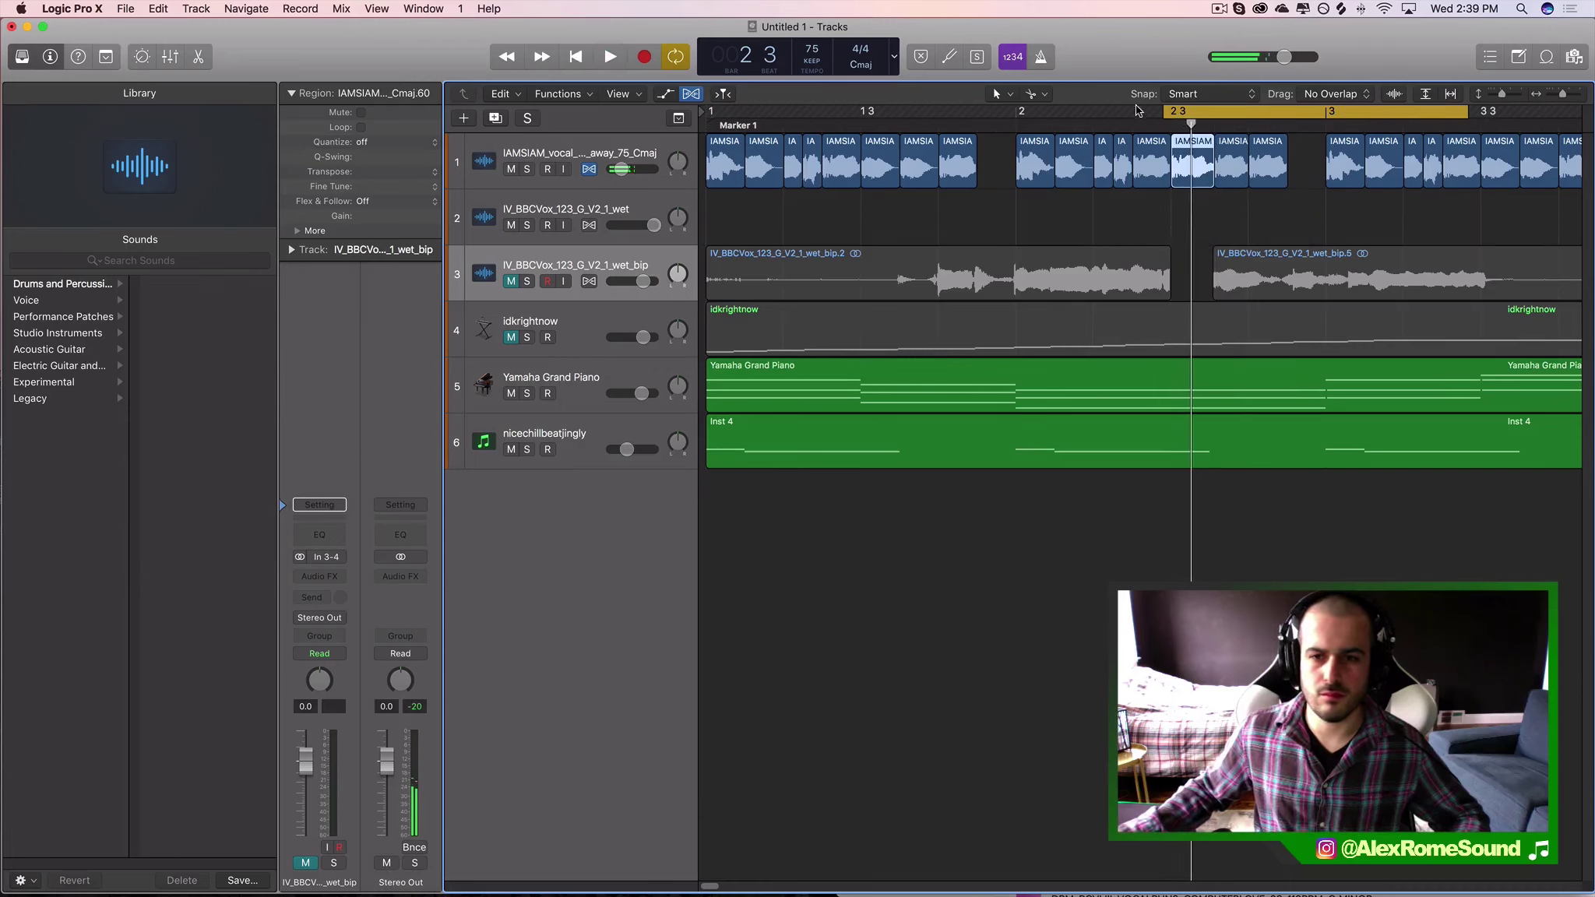
# - Start the cycle range at 2 2 1, transpose the chop at 2 3 1 by +2 and audition it
pyautogui.moveTo(1137, 109); pyautogui.dragTo(1550, 110)
pyautogui.press('space')
pyautogui.press('space')
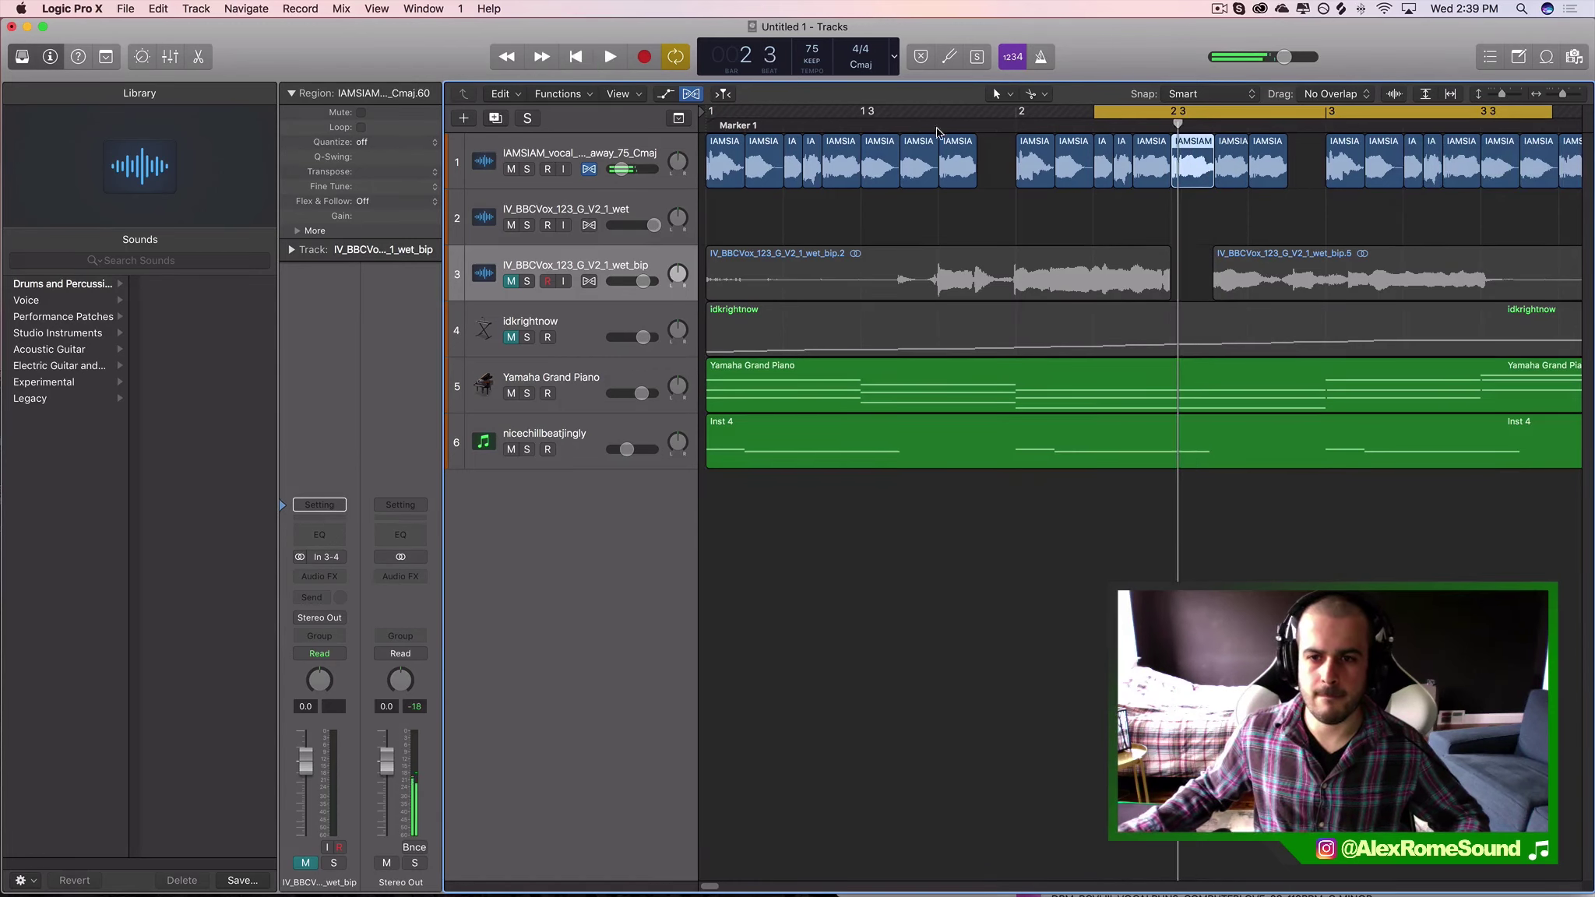
pyautogui.press('space')
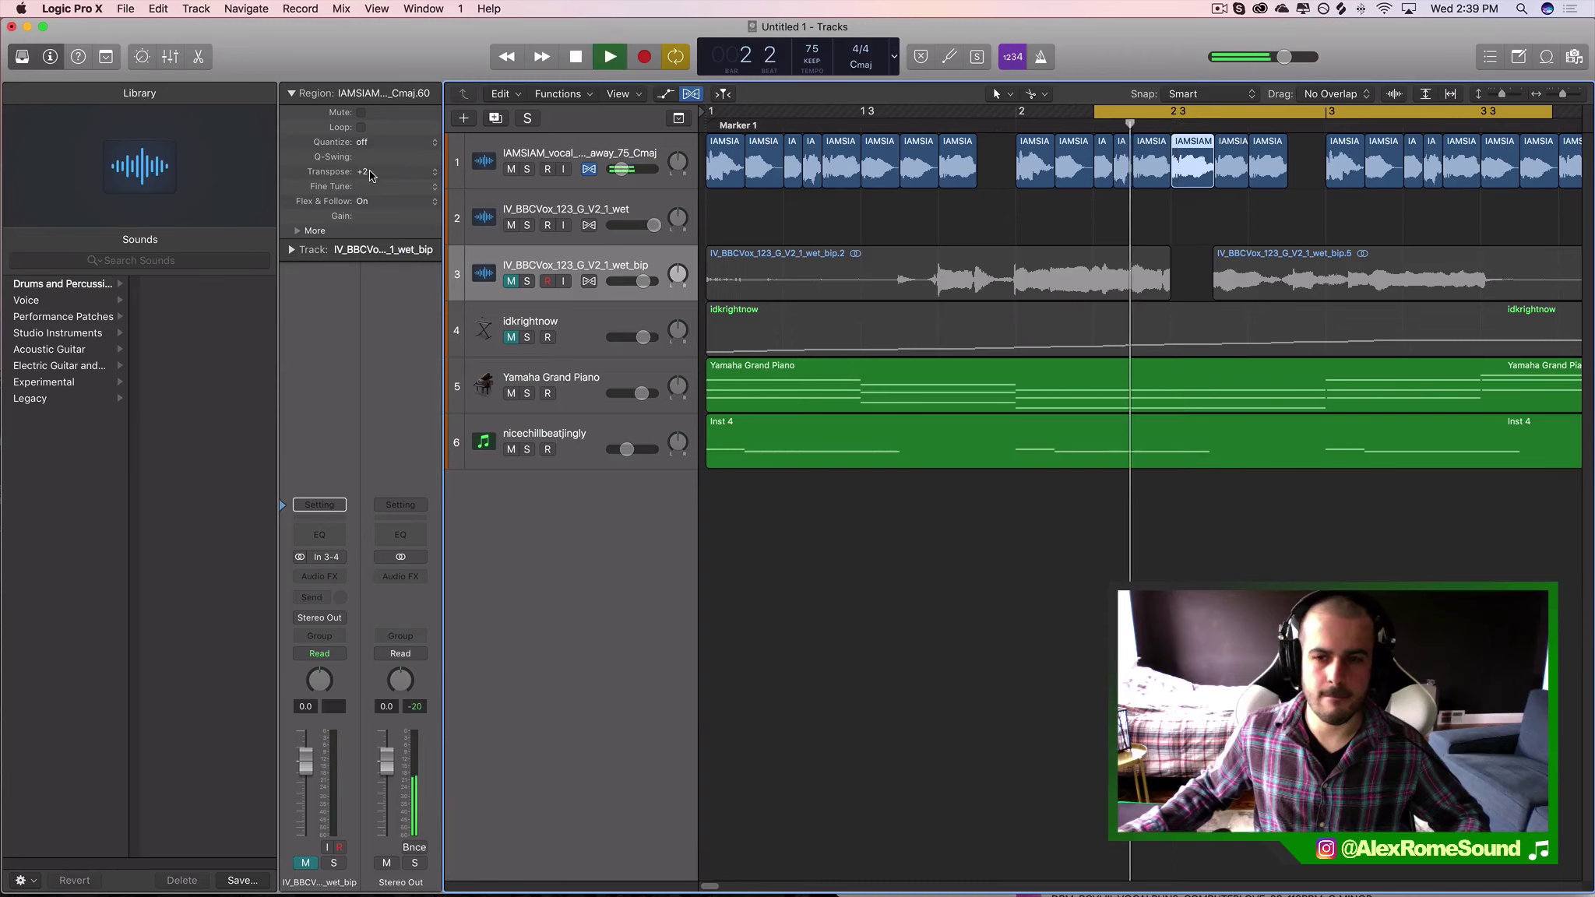
pyautogui.press('space')
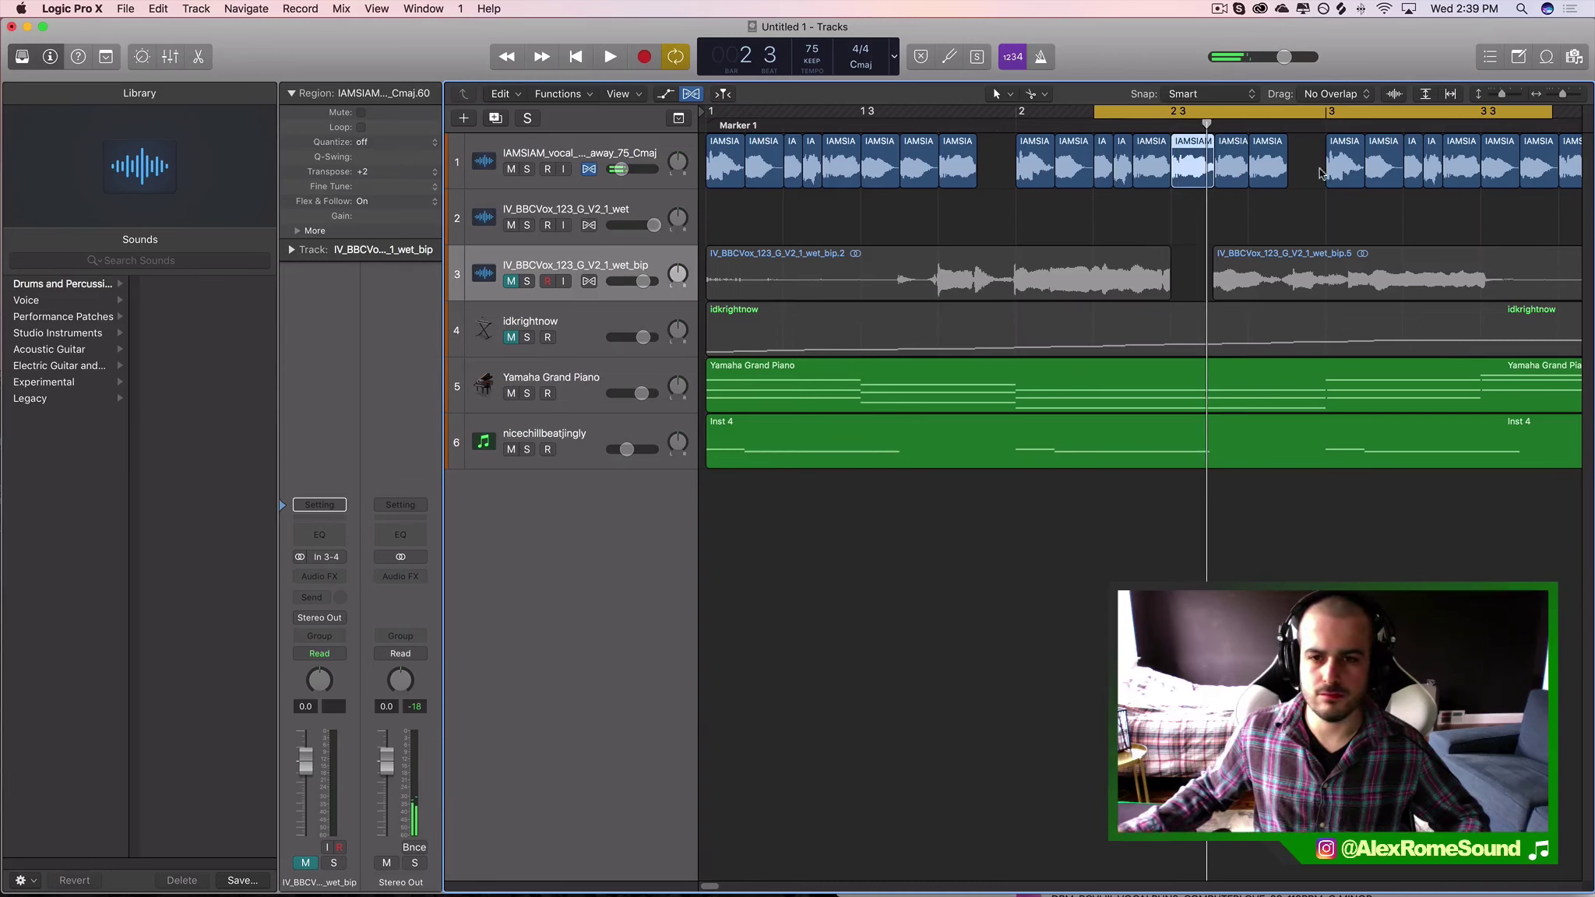
pyautogui.press('space')
# - Extend the start of the chop at 2 3 3 back slightly, transpose it by +2 and audition it
pyautogui.click(1225, 202)
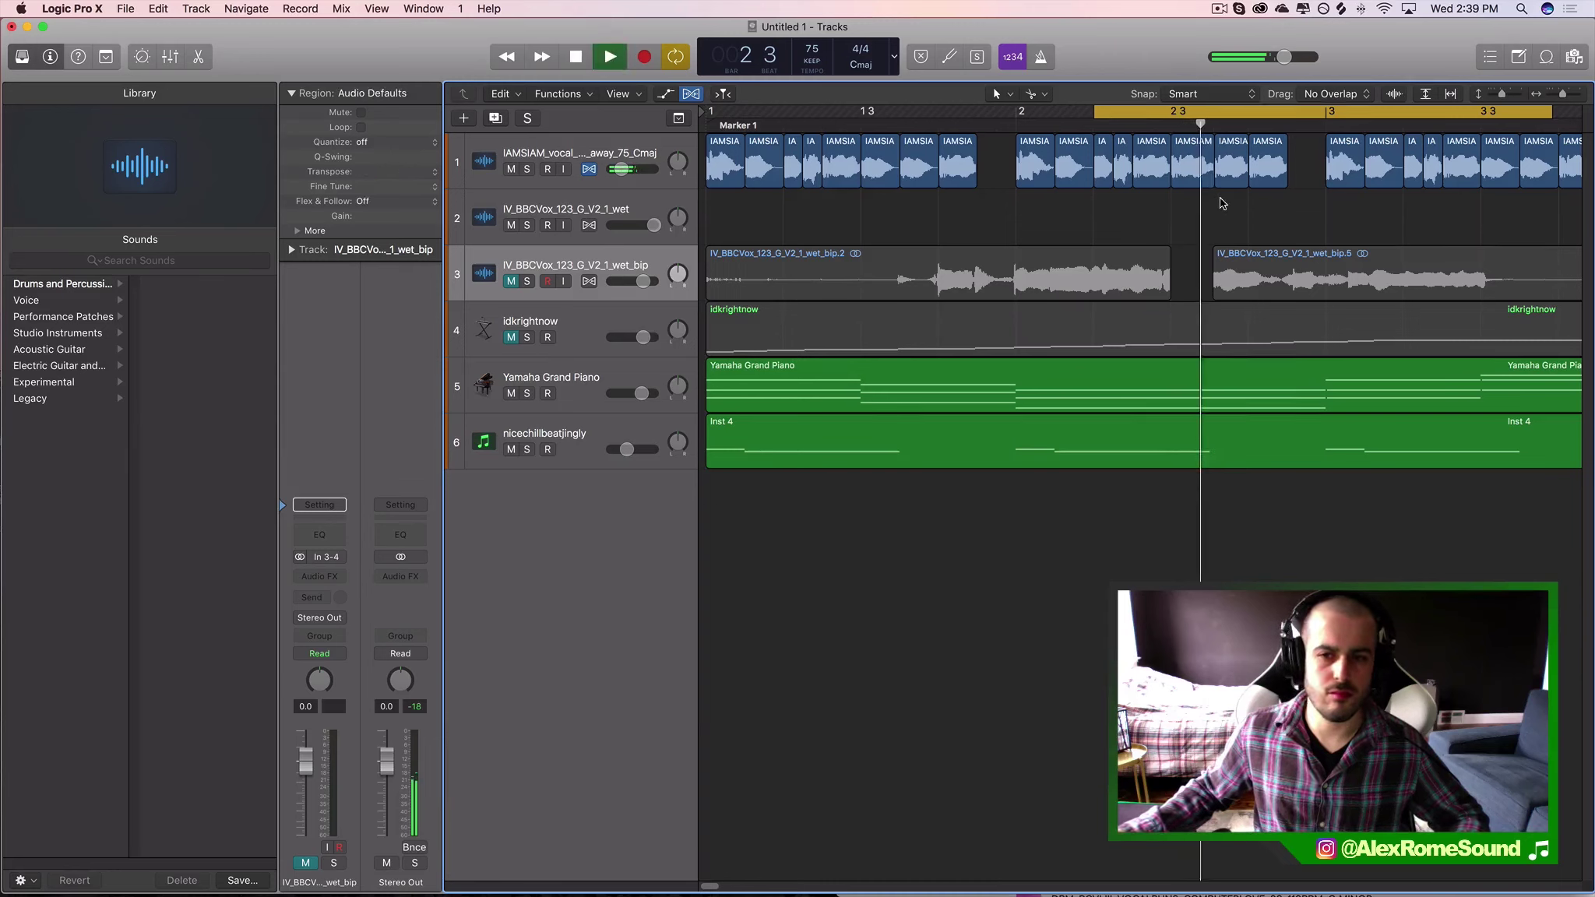
pyautogui.press('space')
pyautogui.click(1231, 178)
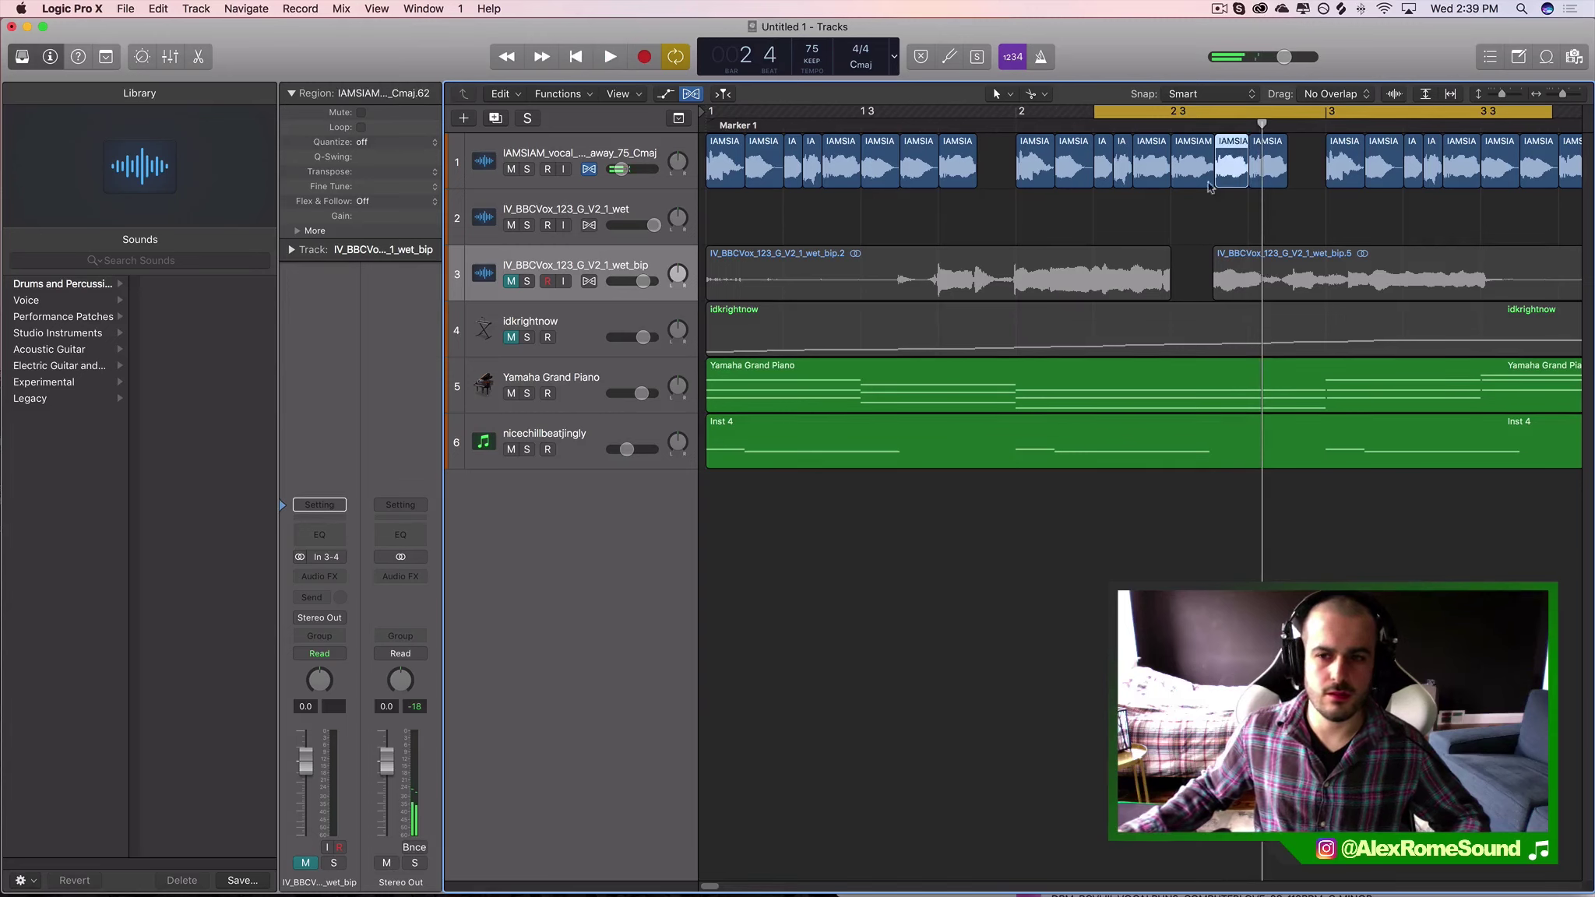
pyautogui.moveTo(1219, 178); pyautogui.dragTo(1212, 178)
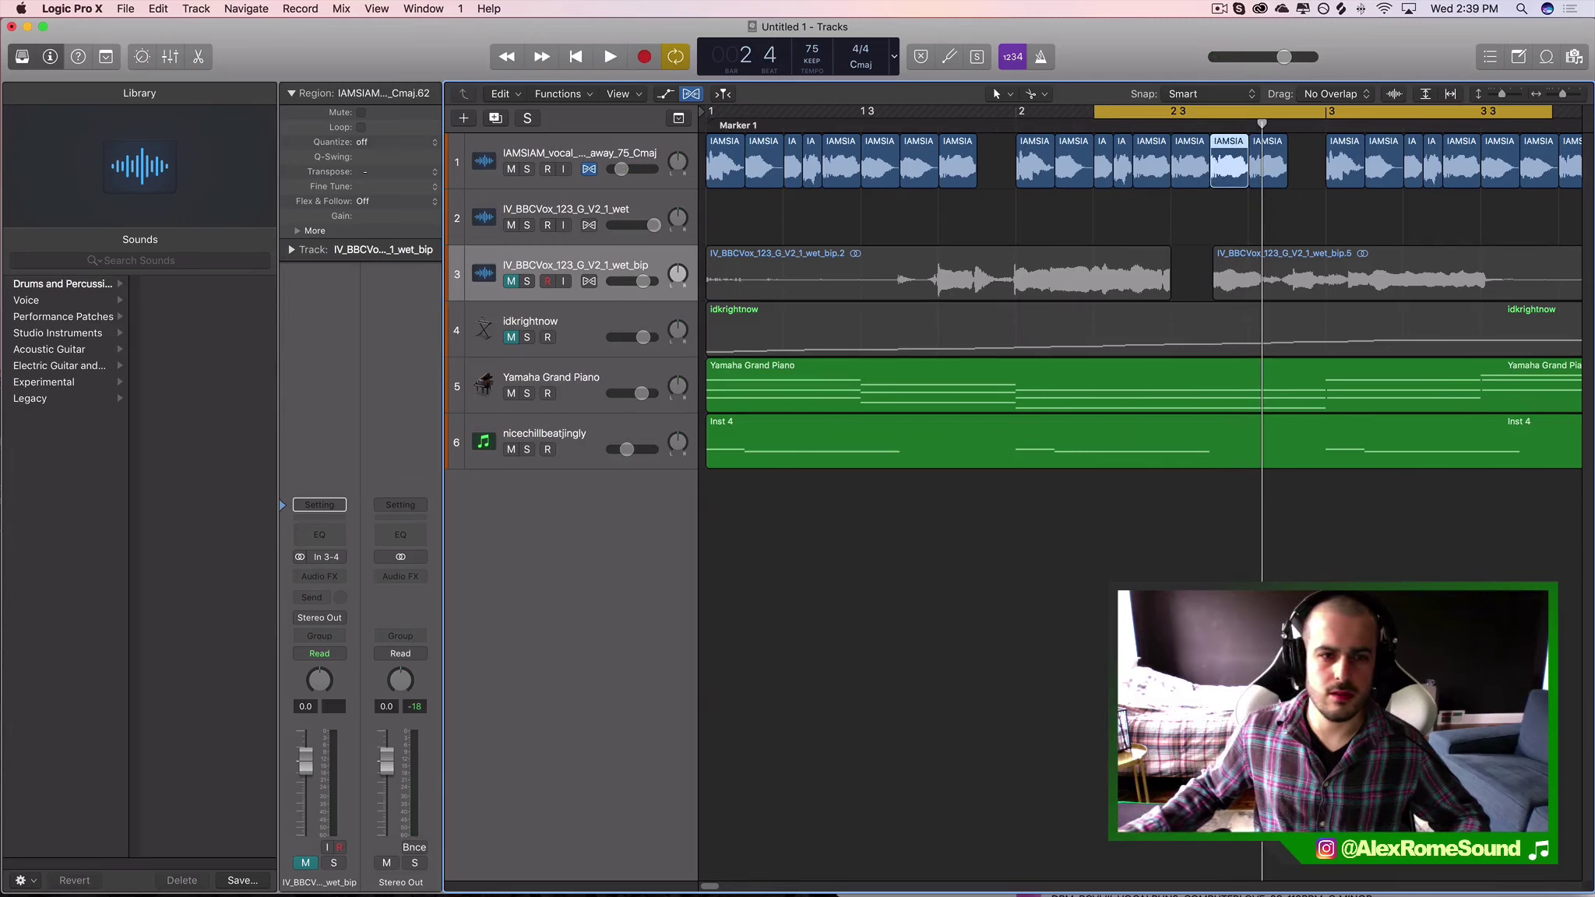
pyautogui.press('space')
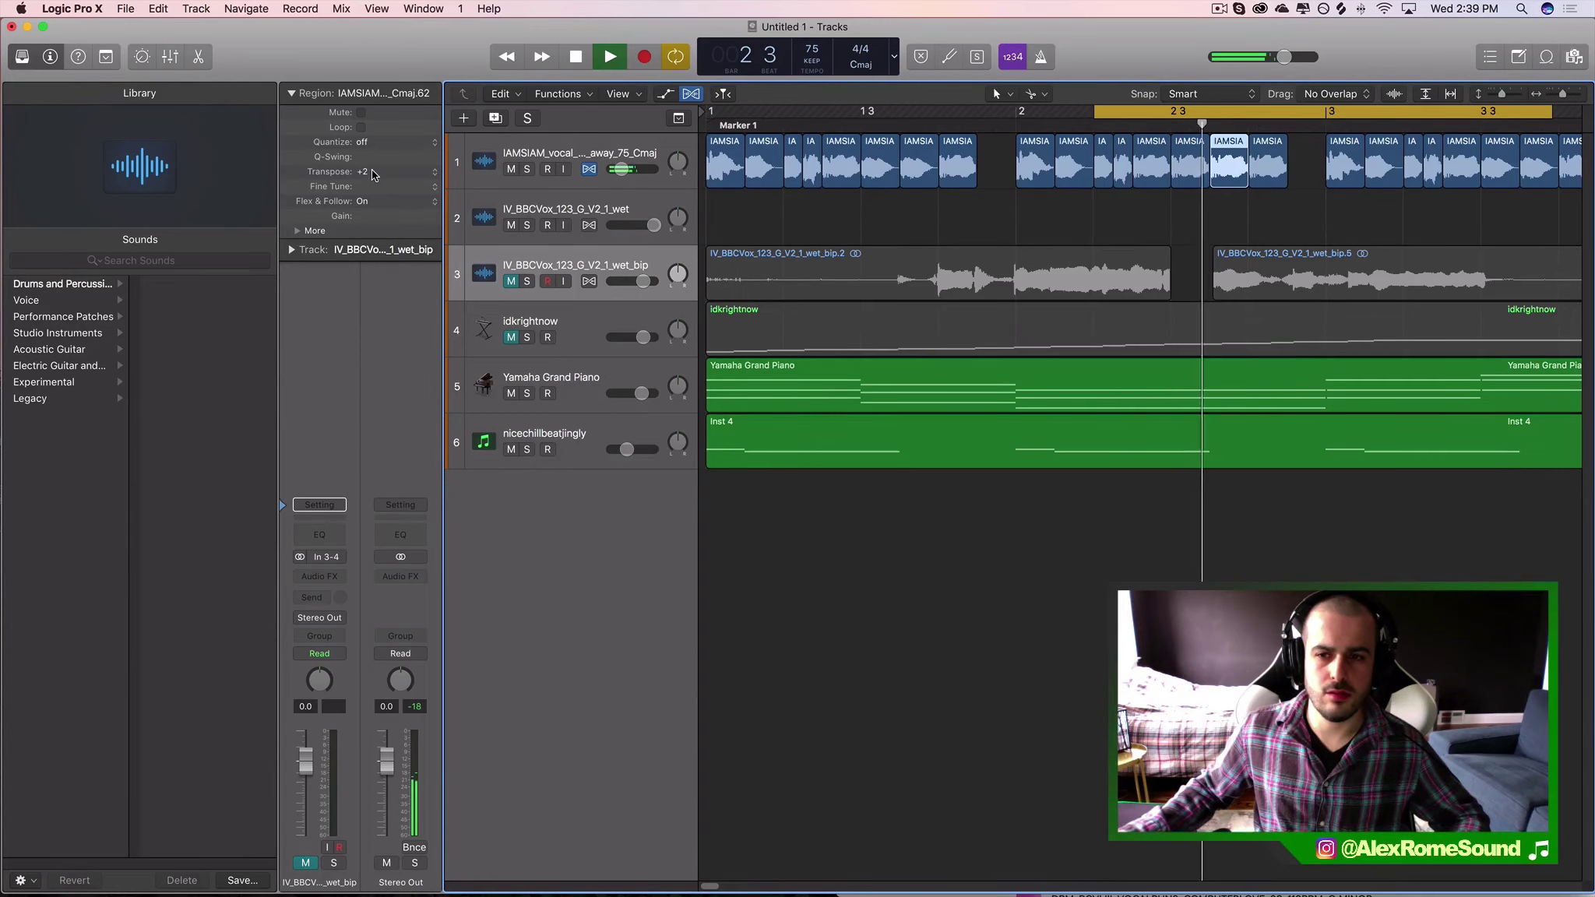
pyautogui.press('space')
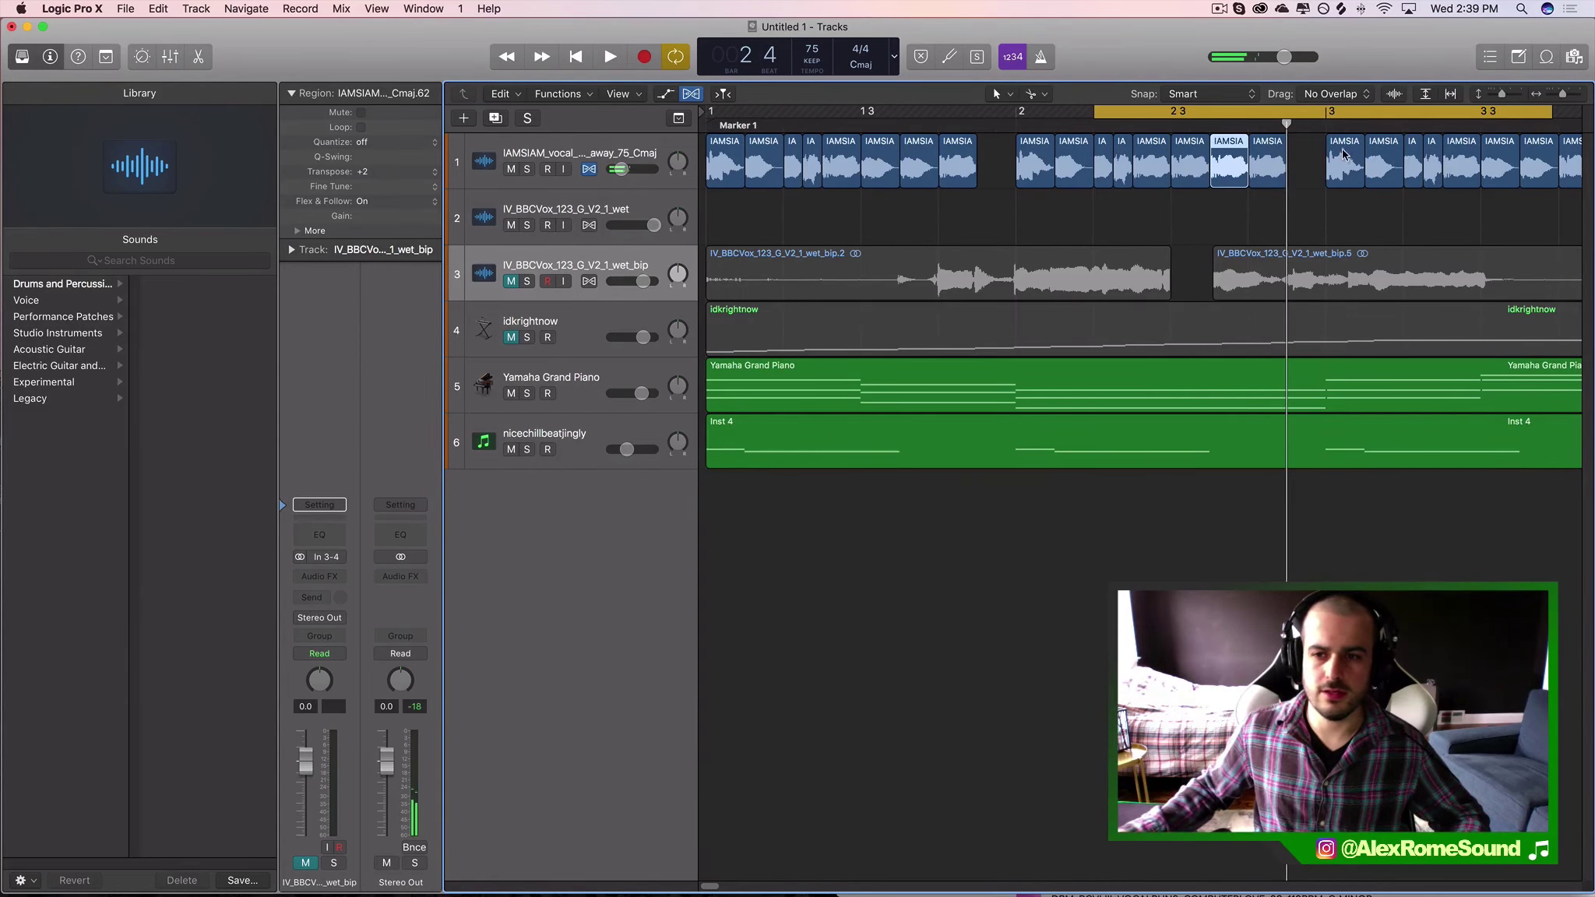
# - Replace the chops in bars 3 and 4 with a copy of the chops from bars 1 and 2
pyautogui.moveTo(1303, 154); pyautogui.dragTo(1402, 167)
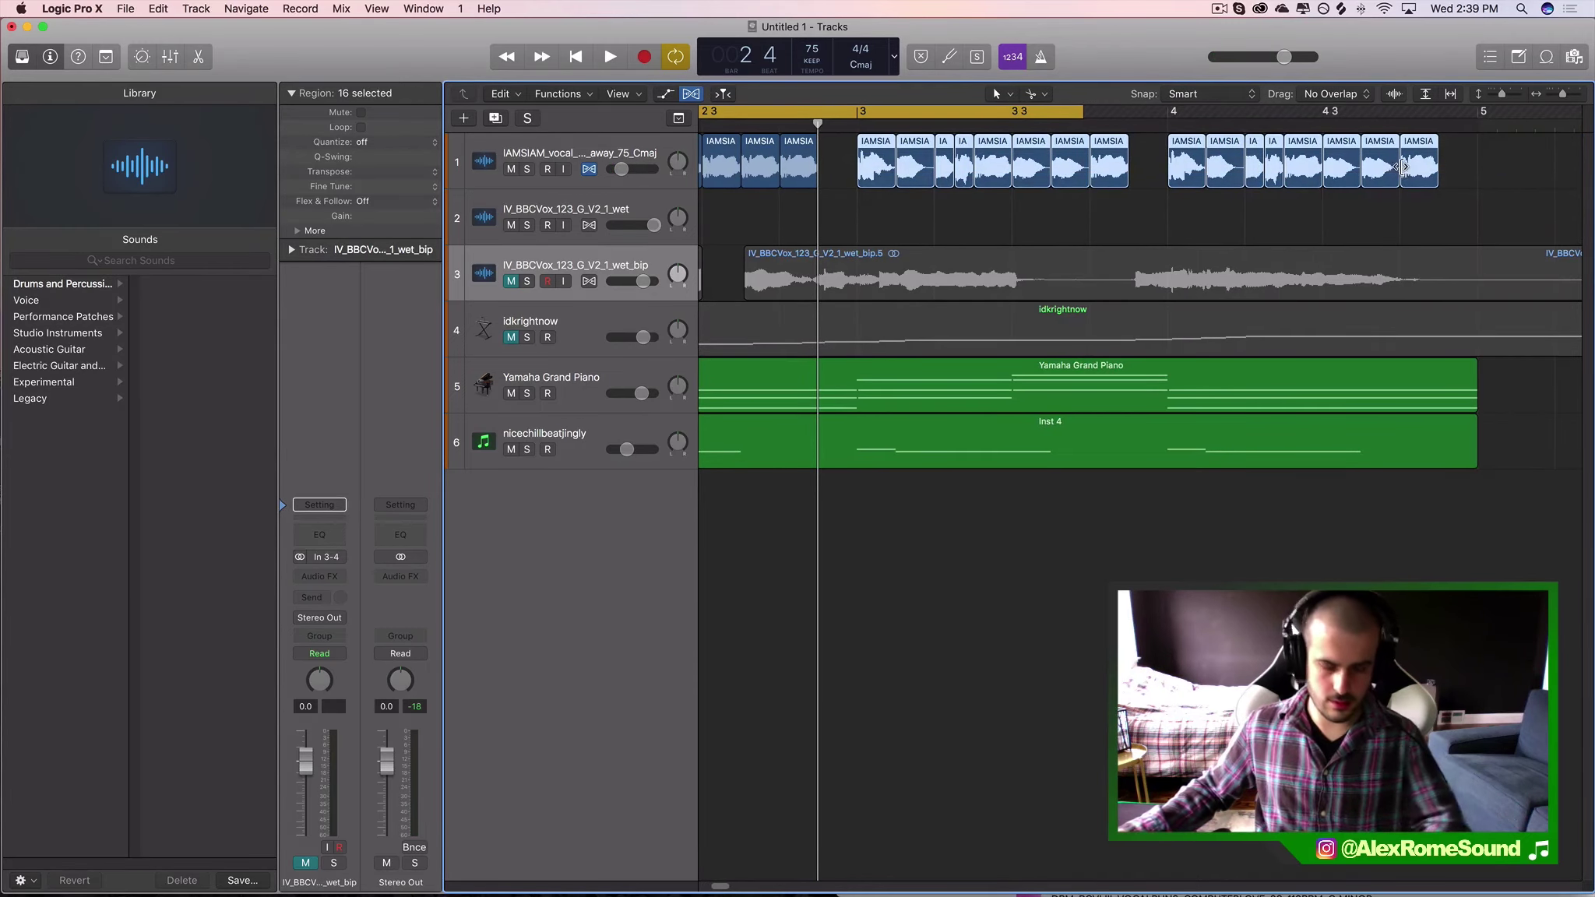
pyautogui.press('Delete')
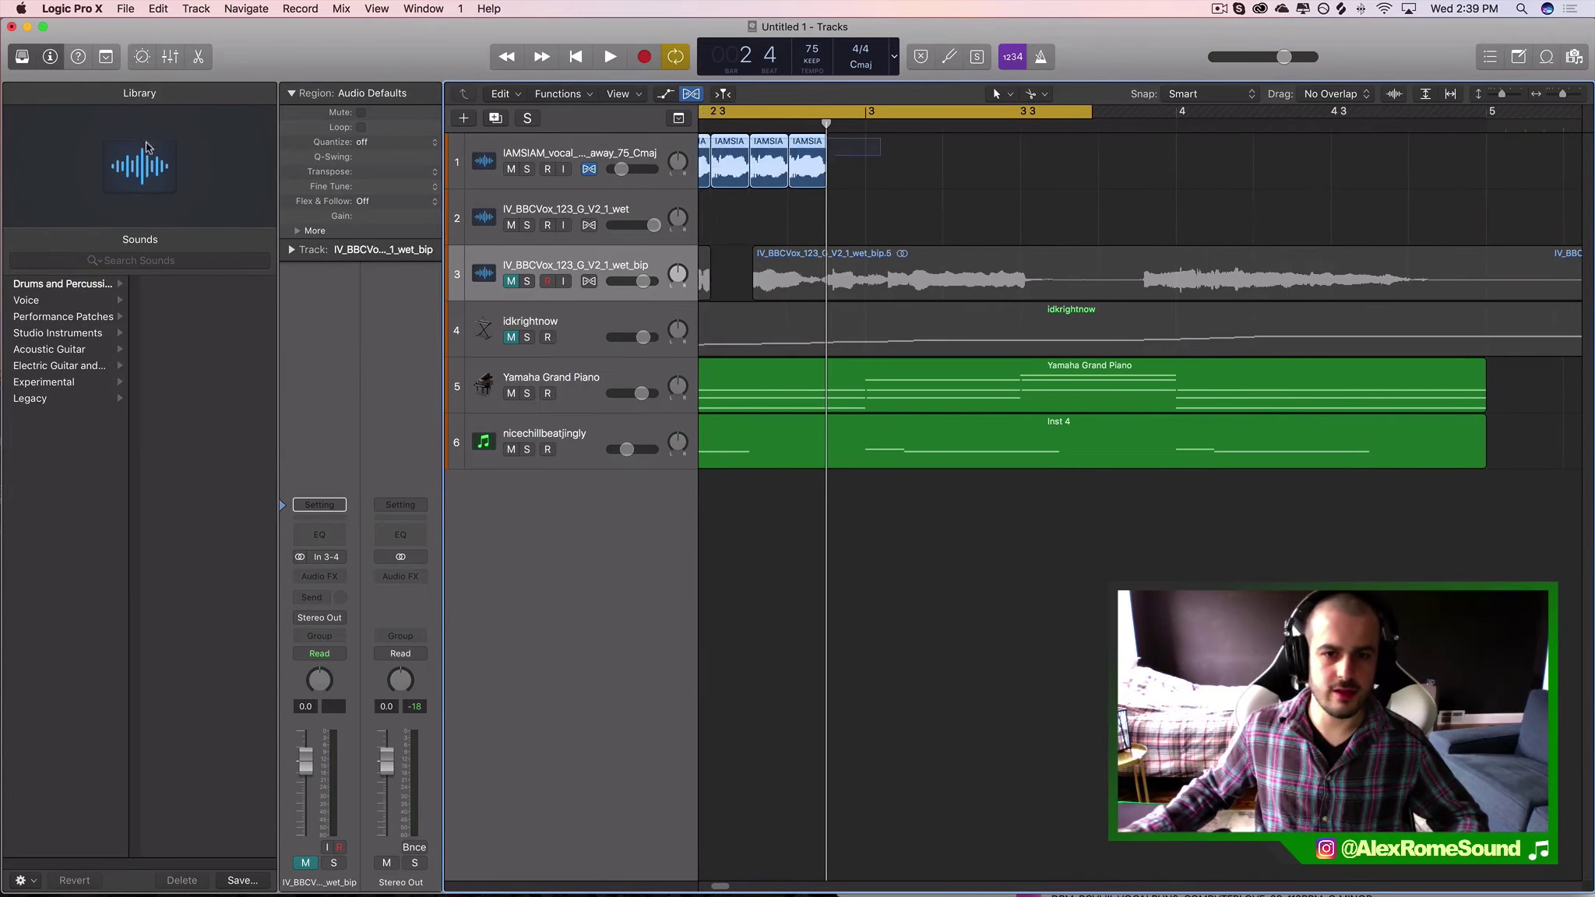
pyautogui.moveTo(146, 147); pyautogui.dragTo(2, 129)
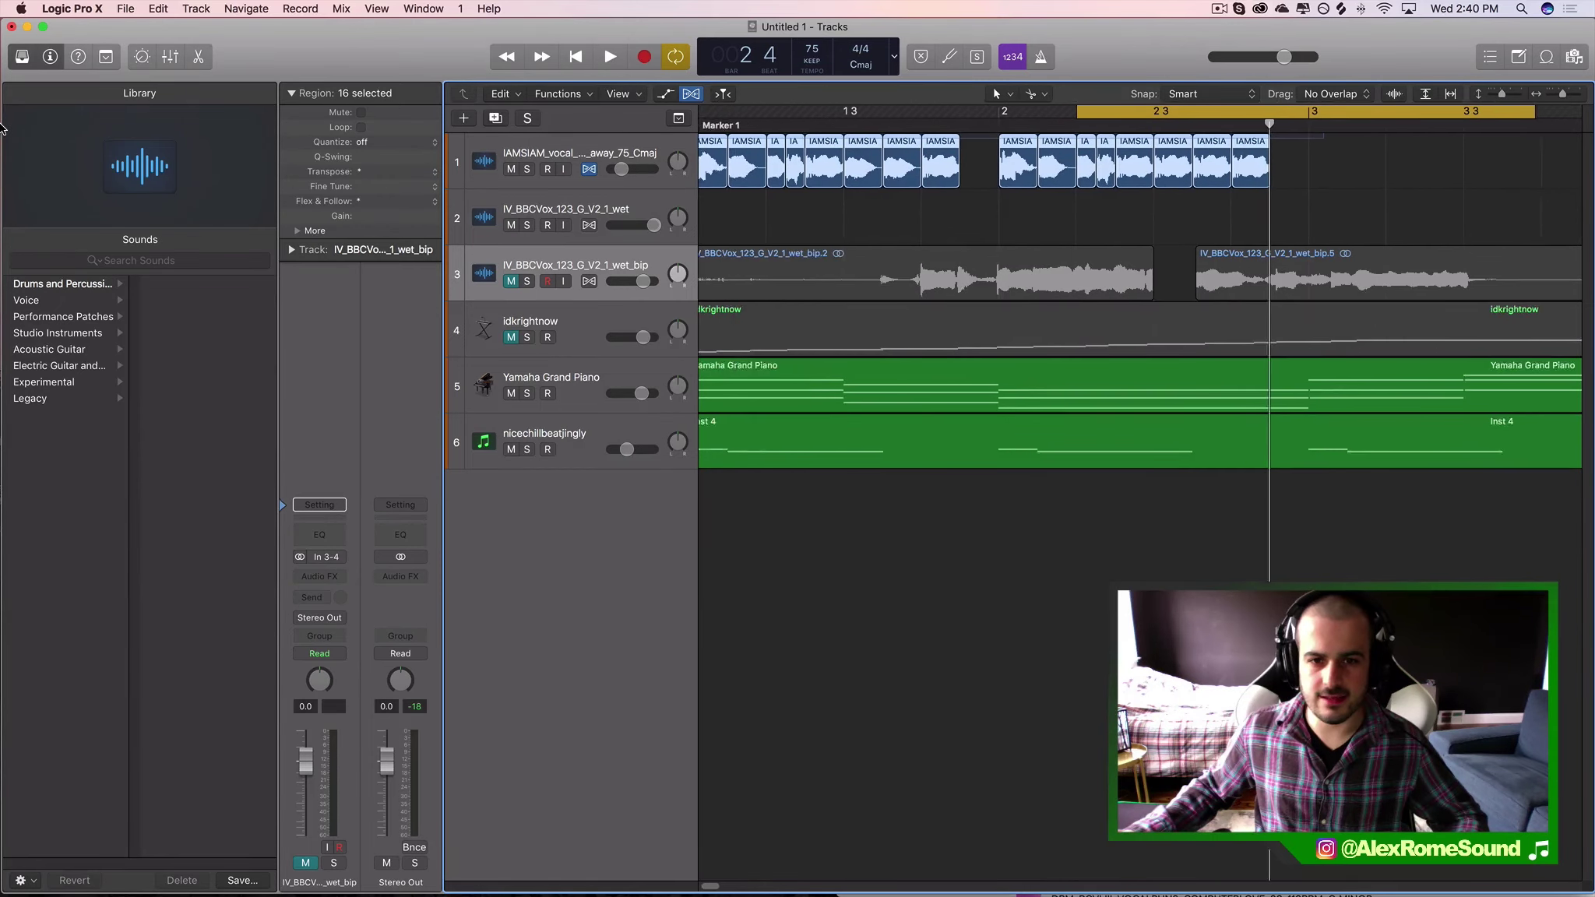
pyautogui.press('super+c')
pyautogui.press('super+v')
pyautogui.moveTo(1303, 173); pyautogui.dragTo(1341, 173)
# - Set the cycle range from bar 1 to bar 5 and select all the chops on the vocal chop track
pyautogui.click(1560, 94)
pyautogui.moveTo(1560, 93); pyautogui.dragTo(1554, 96)
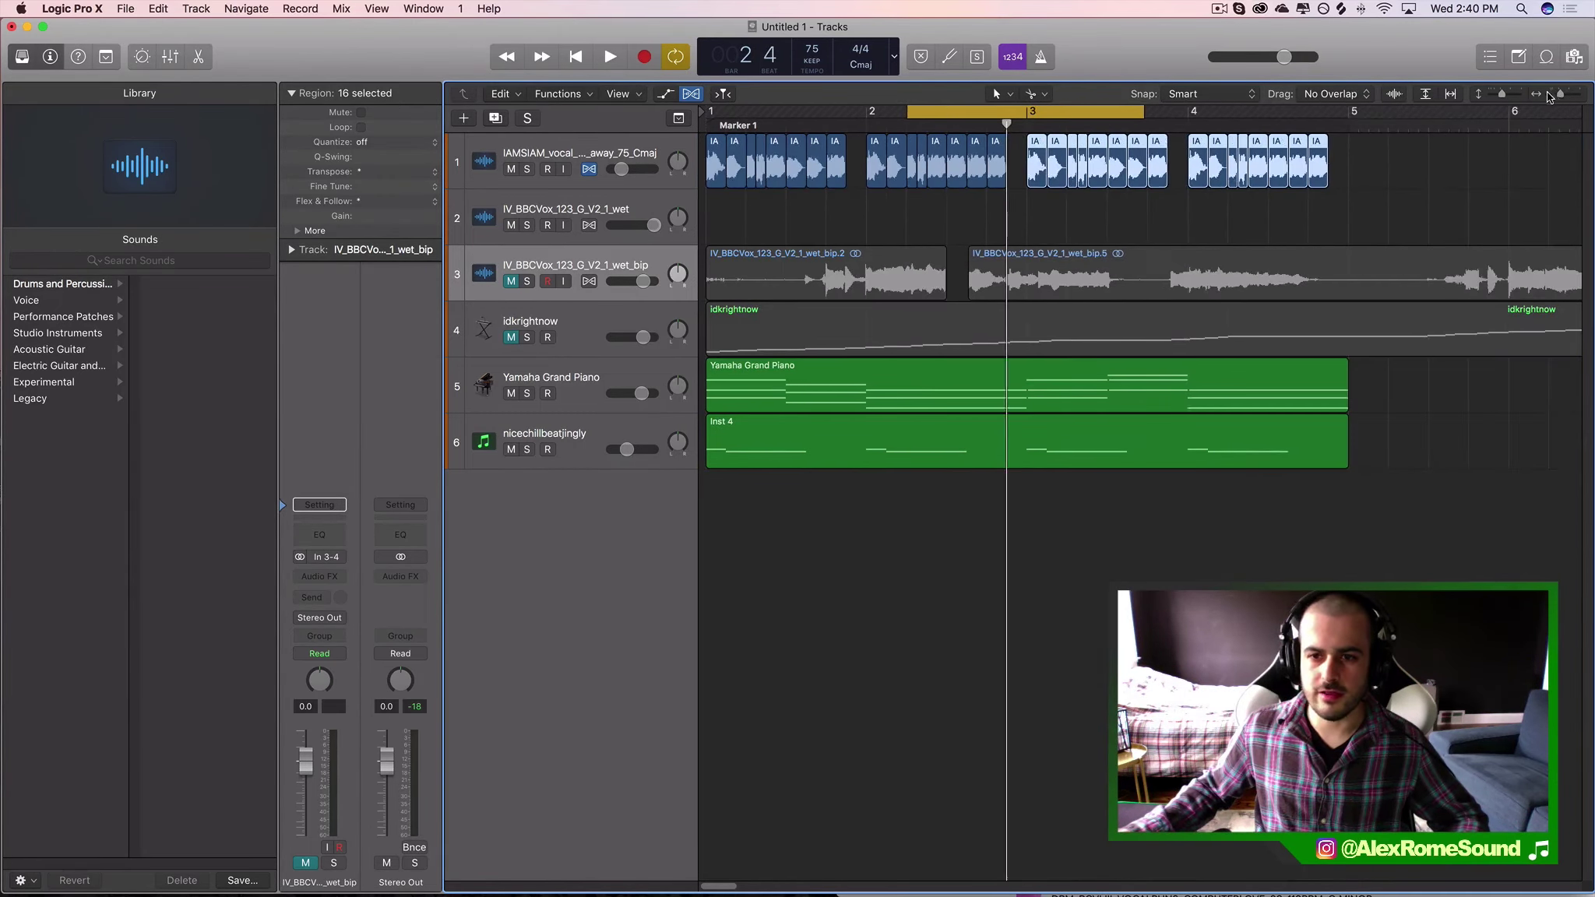
pyautogui.moveTo(1359, 111); pyautogui.dragTo(709, 111)
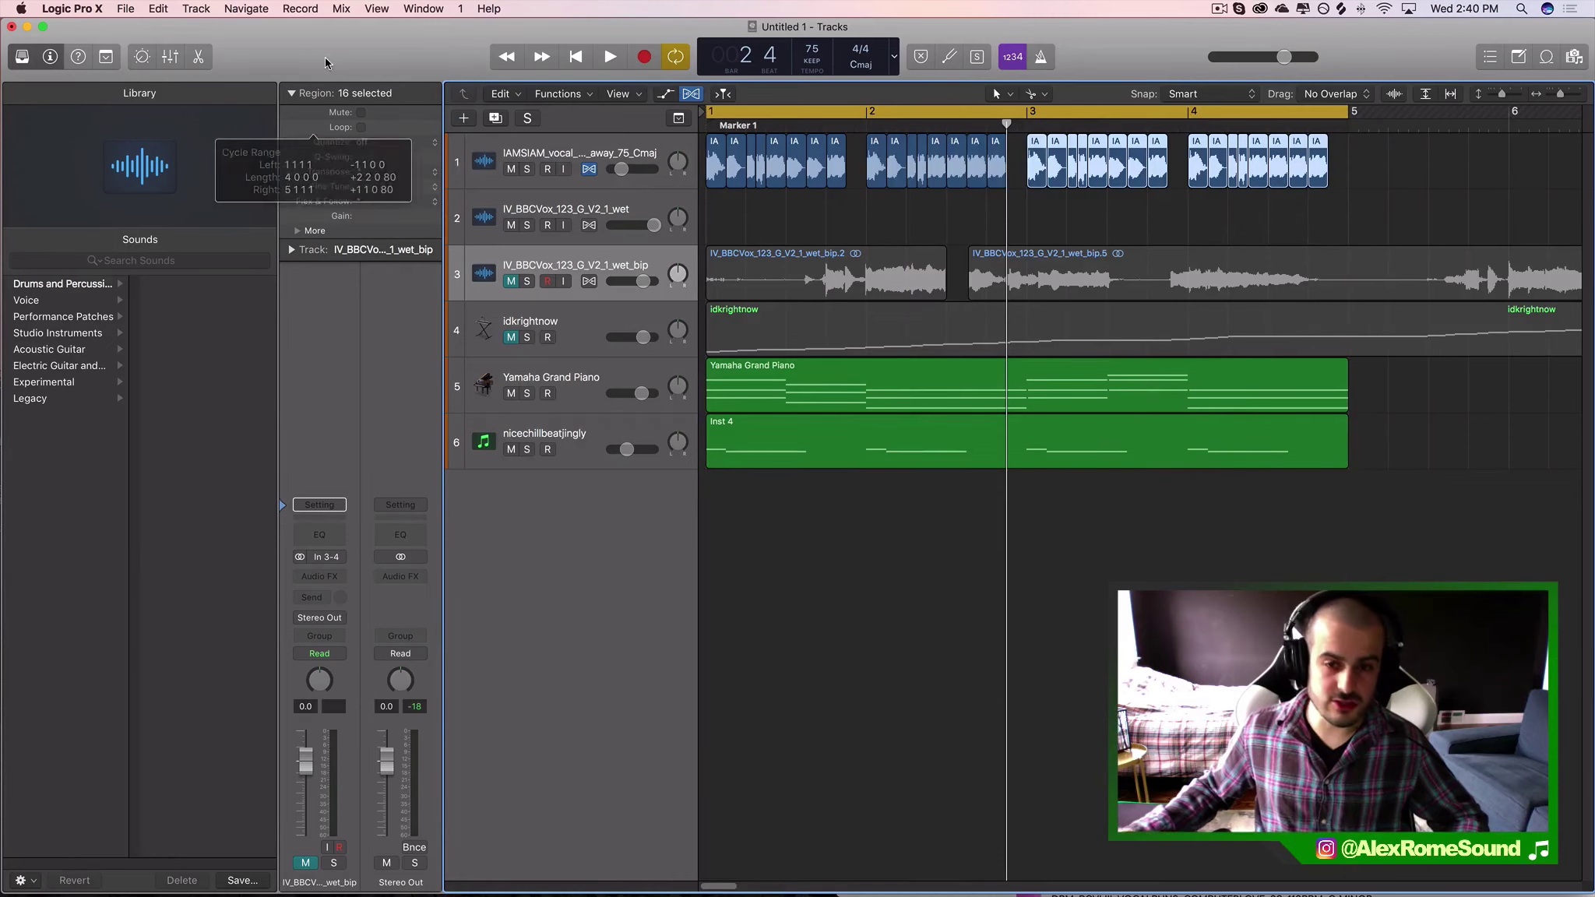
pyautogui.click(1046, 232)
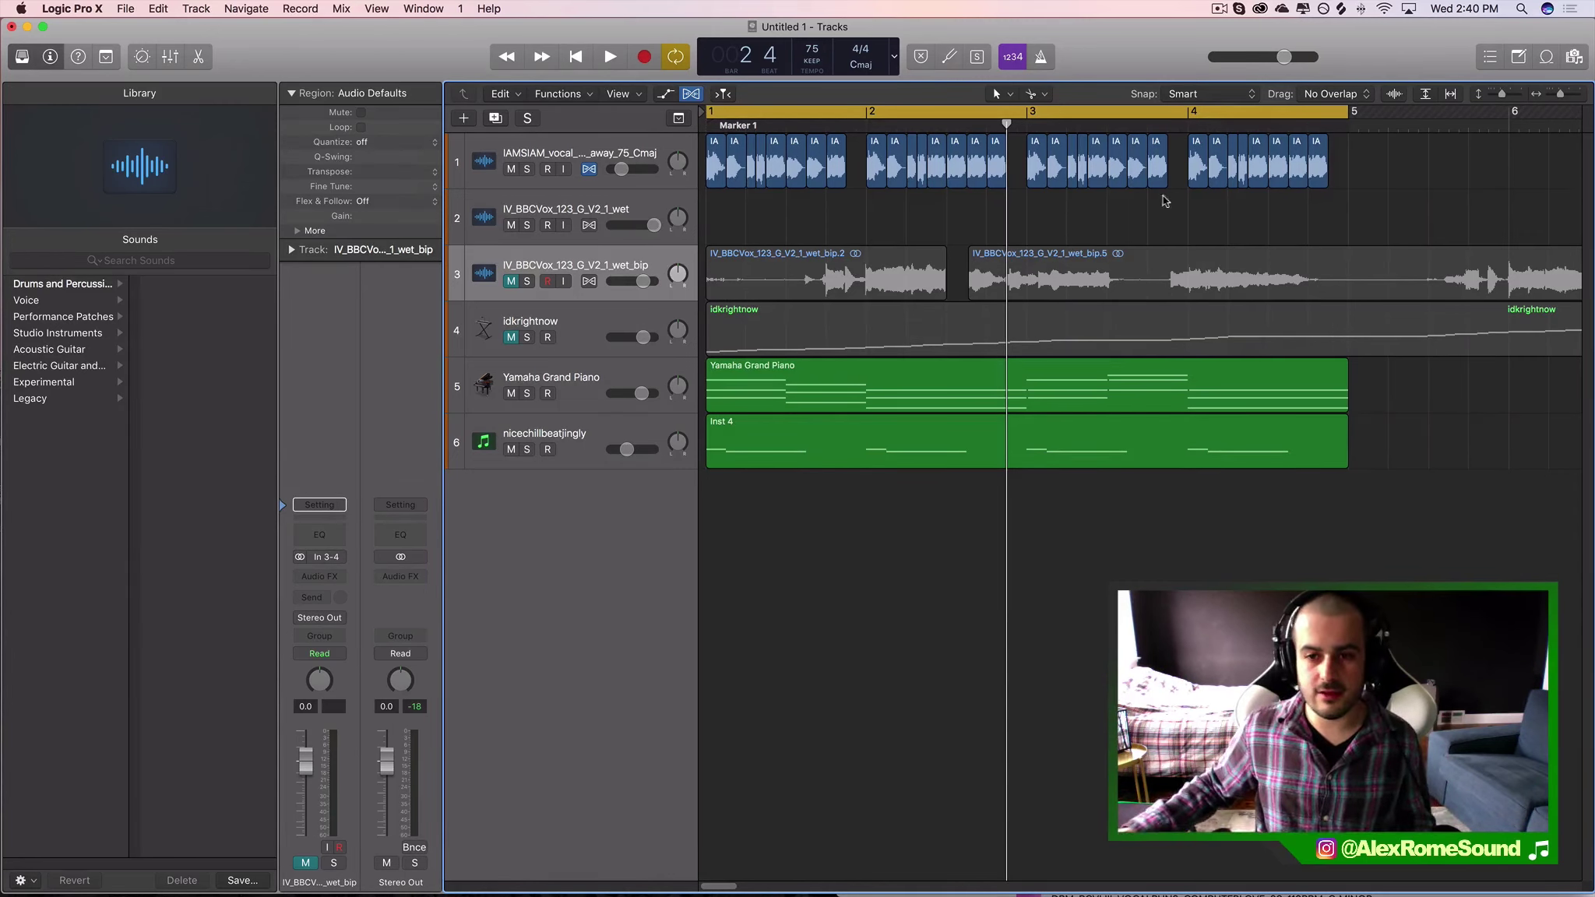
pyautogui.moveTo(1408, 182); pyautogui.dragTo(609, 180)
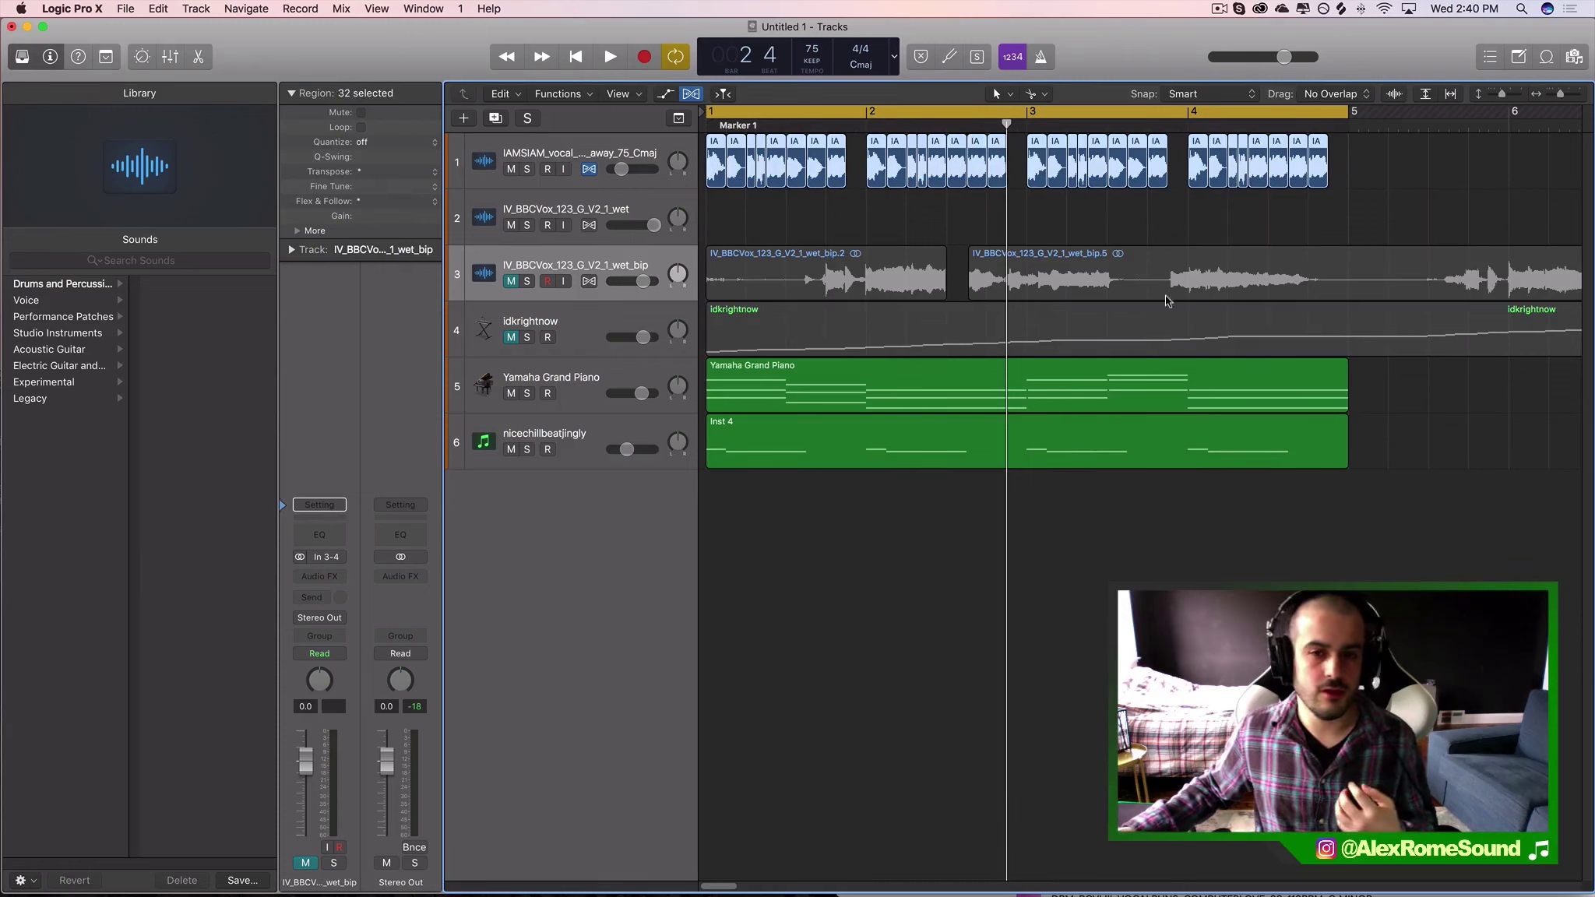
pyautogui.moveTo(1101, 226); pyautogui.dragTo(704, 140)
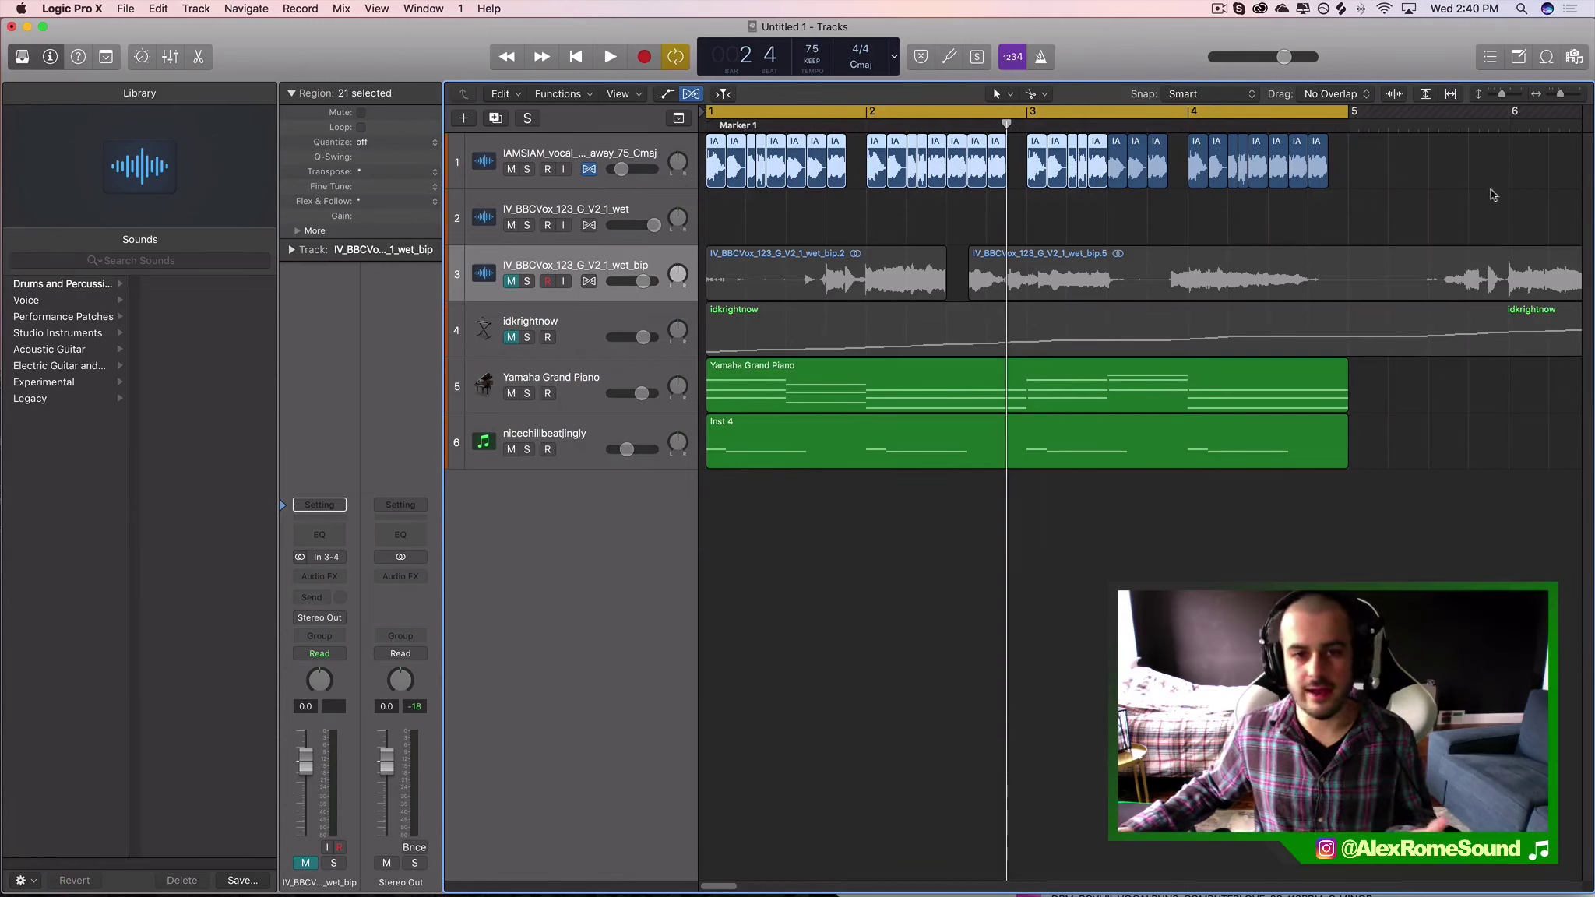
pyautogui.moveTo(1493, 195); pyautogui.dragTo(1075, 156)
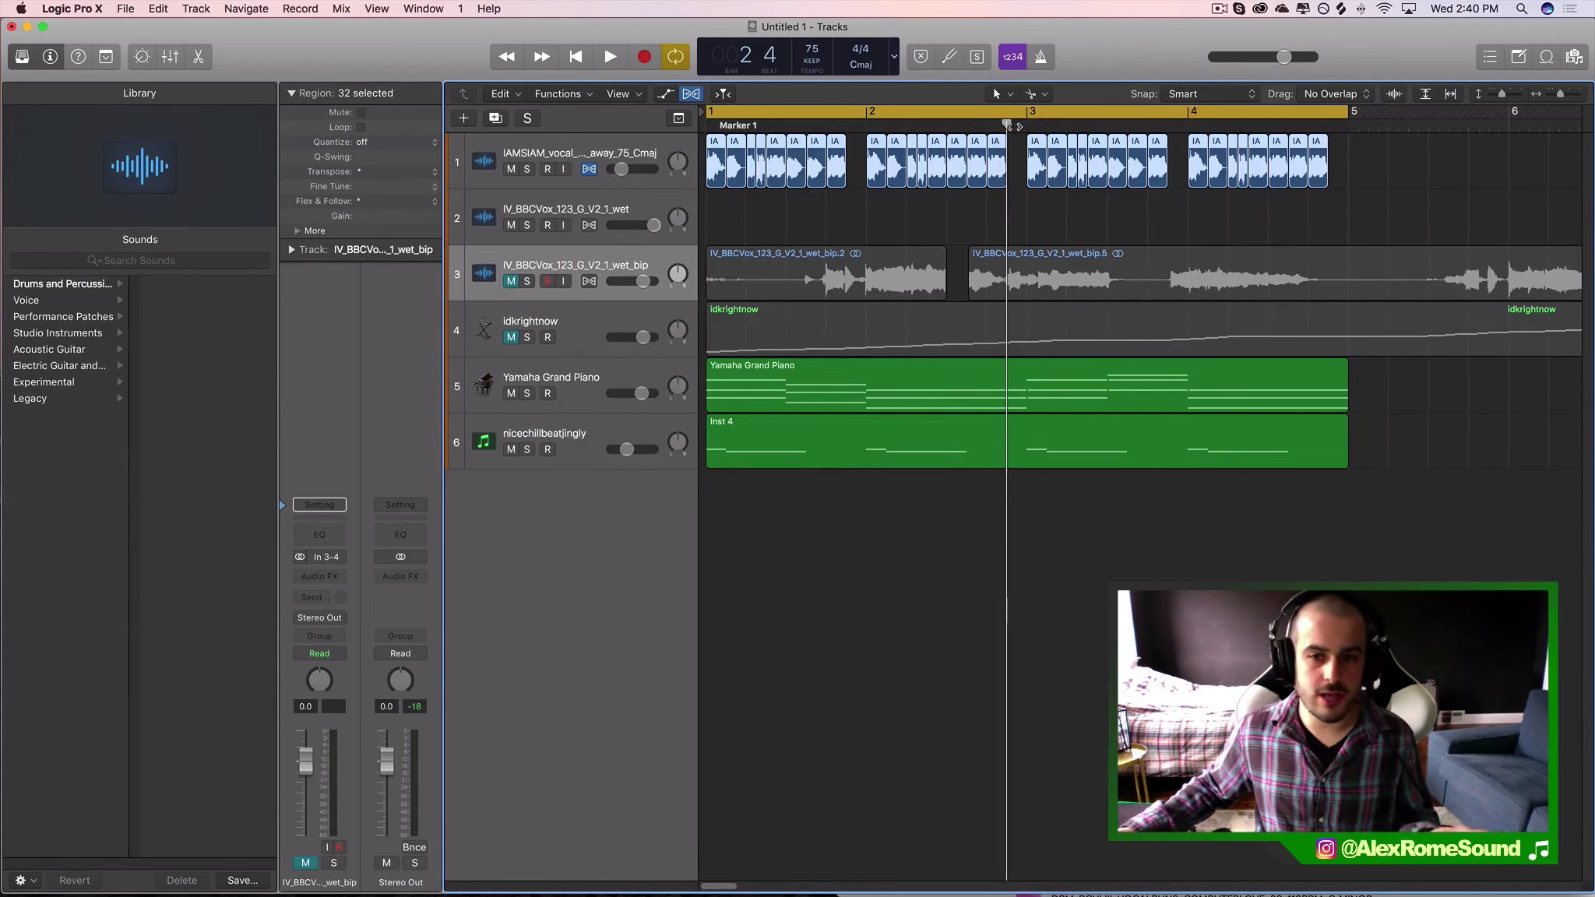
pyautogui.press('Return')
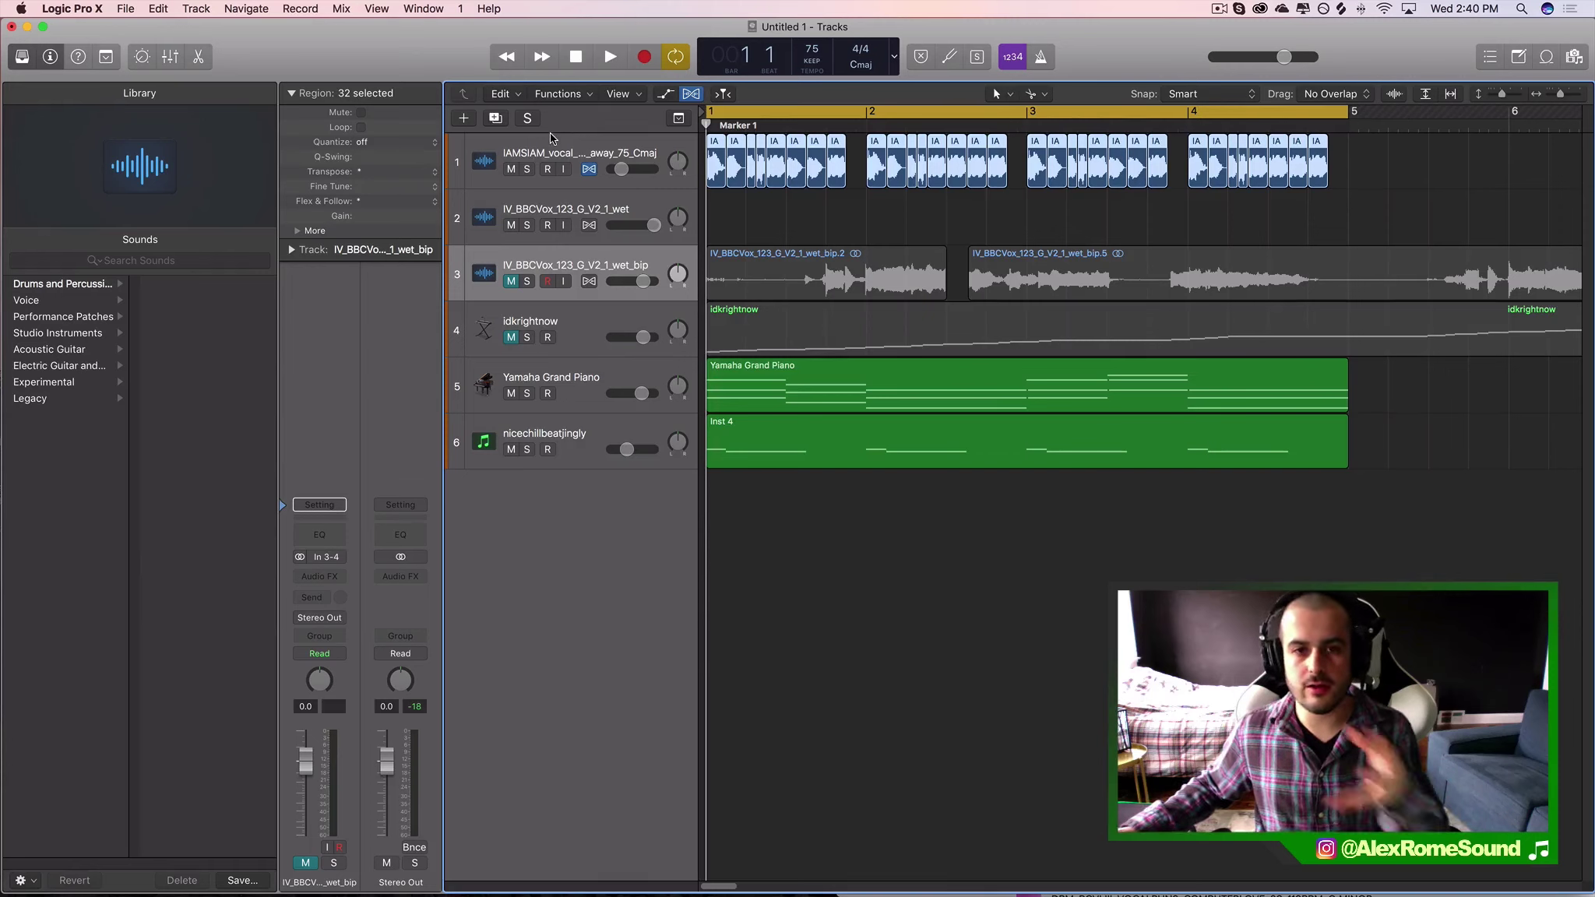
pyautogui.moveTo(1489, 195); pyautogui.dragTo(572, 131)
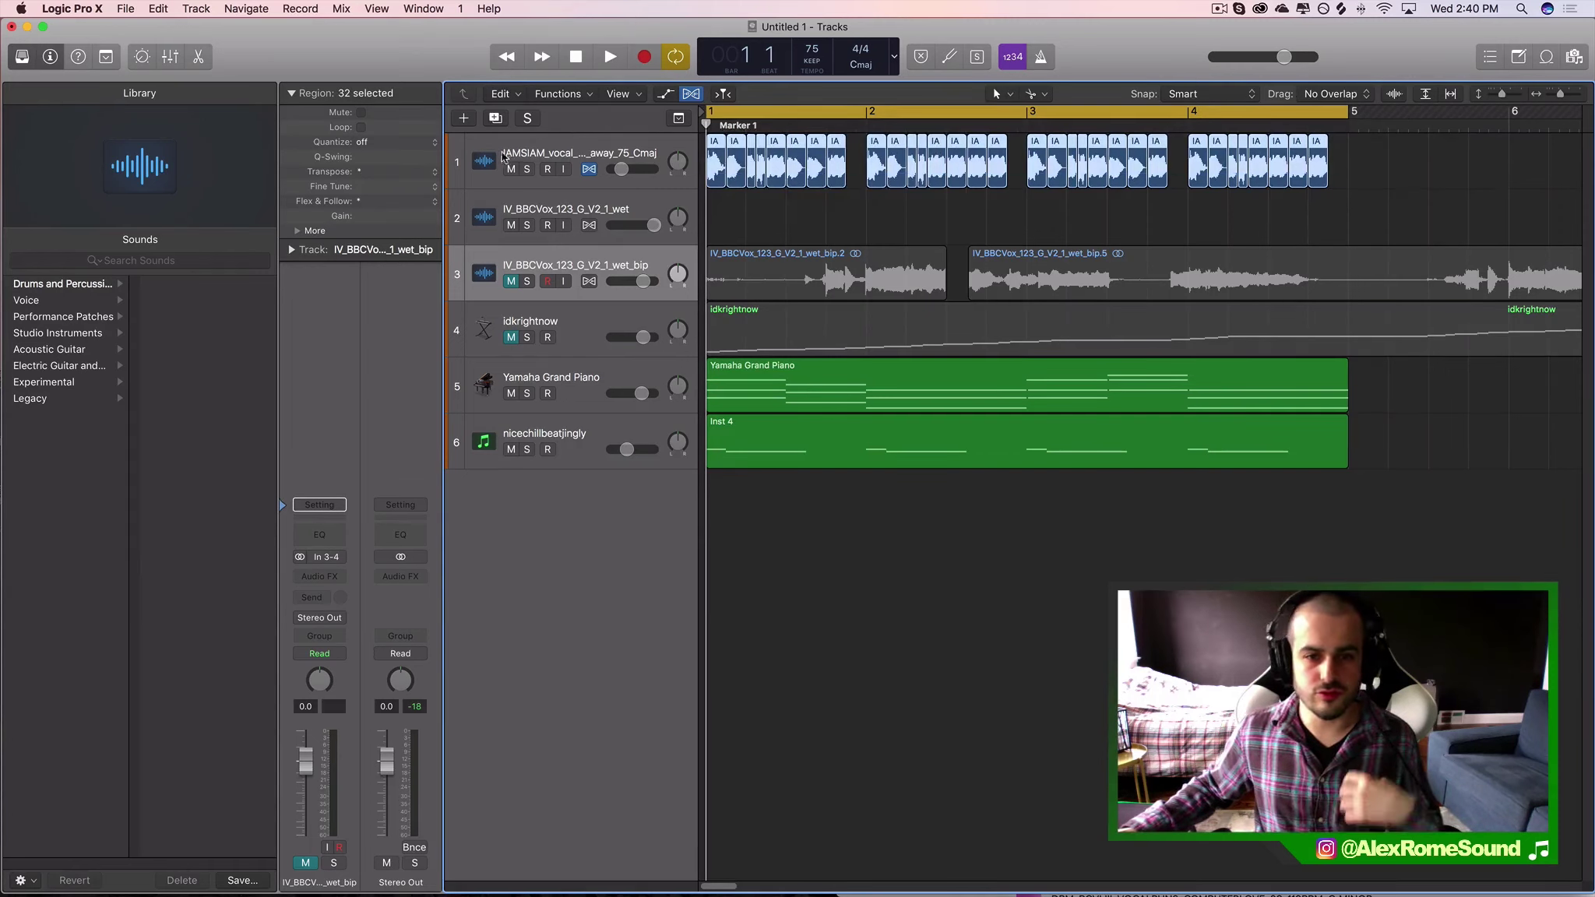
pyautogui.moveTo(1392, 230); pyautogui.dragTo(530, 122)
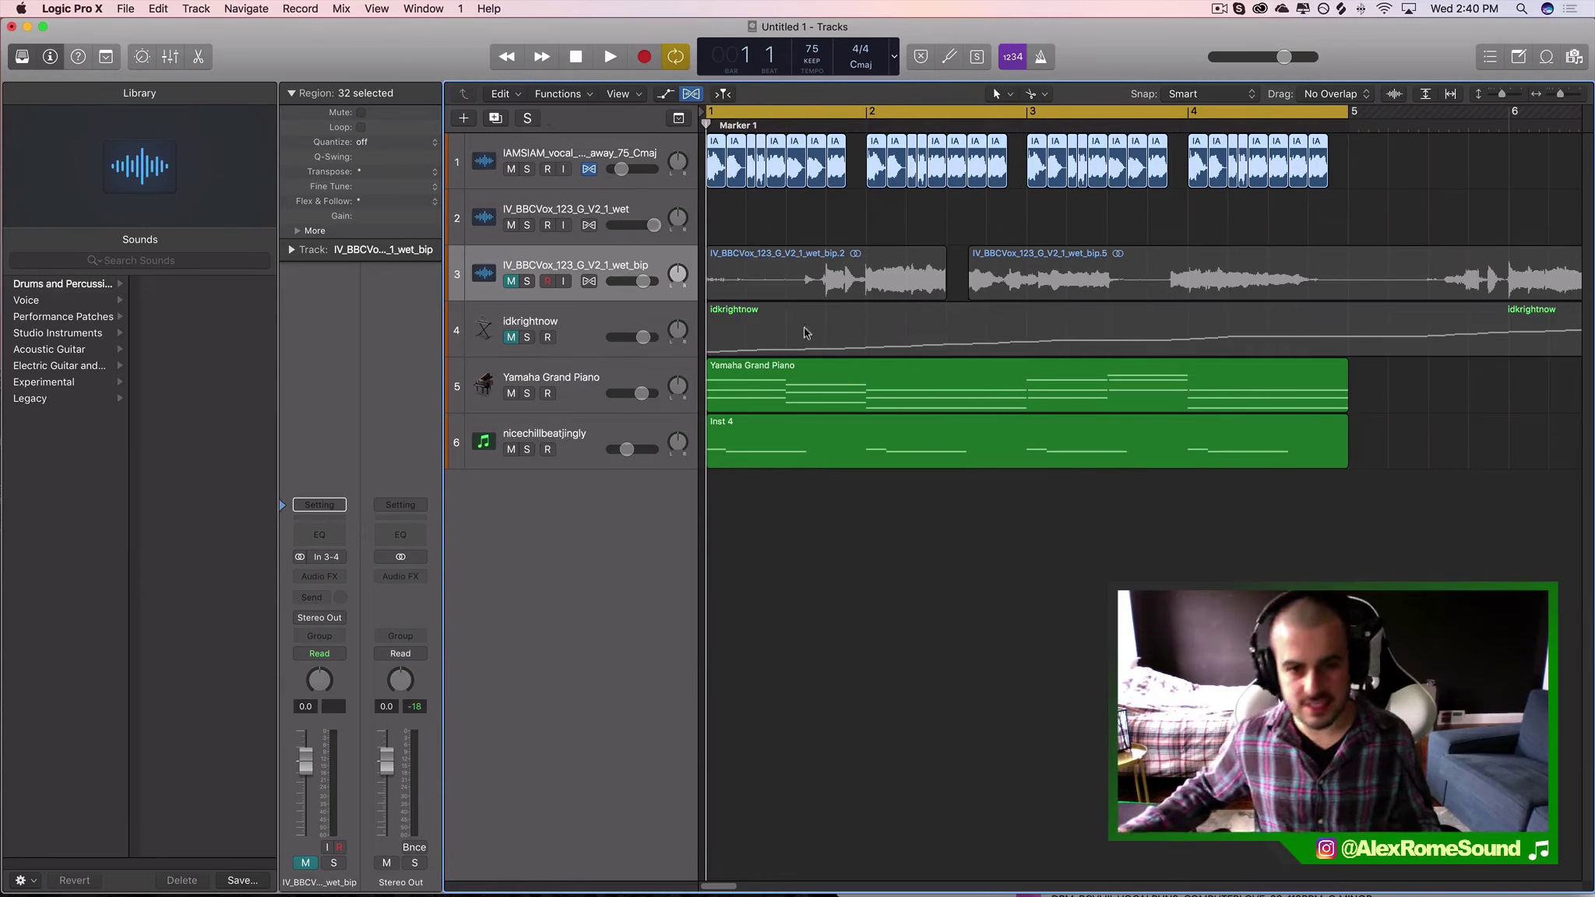
# - Insert a Space Designer reverb on the vocal chop track, IAMSIAM_vocal_phrase_angelica_bess_taking_the_pain_away_75_Cmaj
pyautogui.click(575, 147)
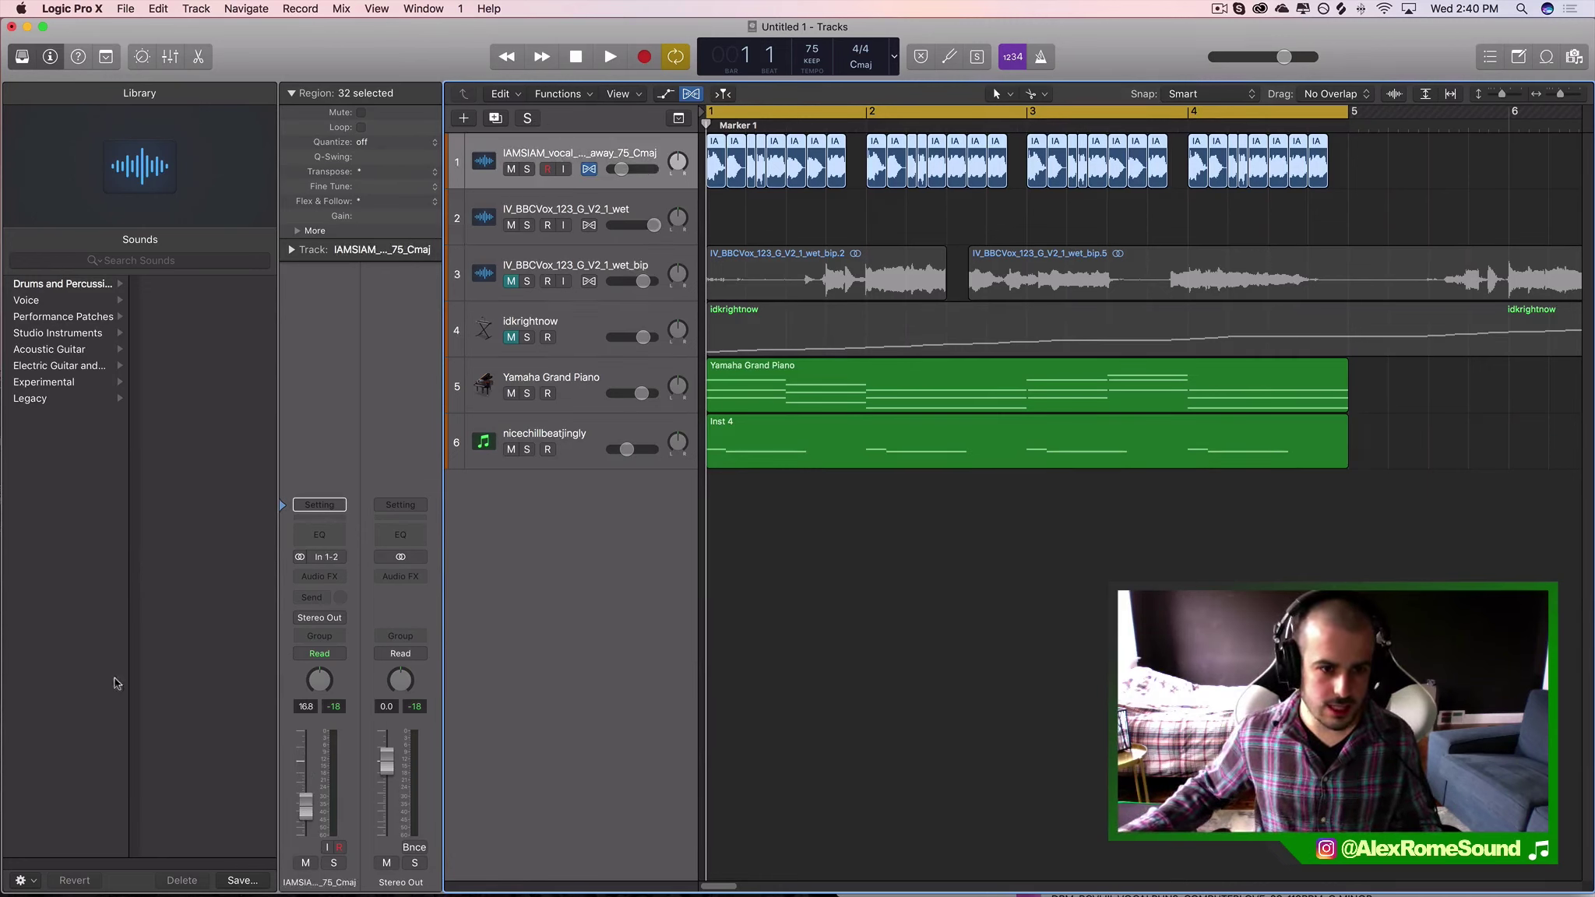
pyautogui.click(351, 575)
pyautogui.moveTo(366, 803)
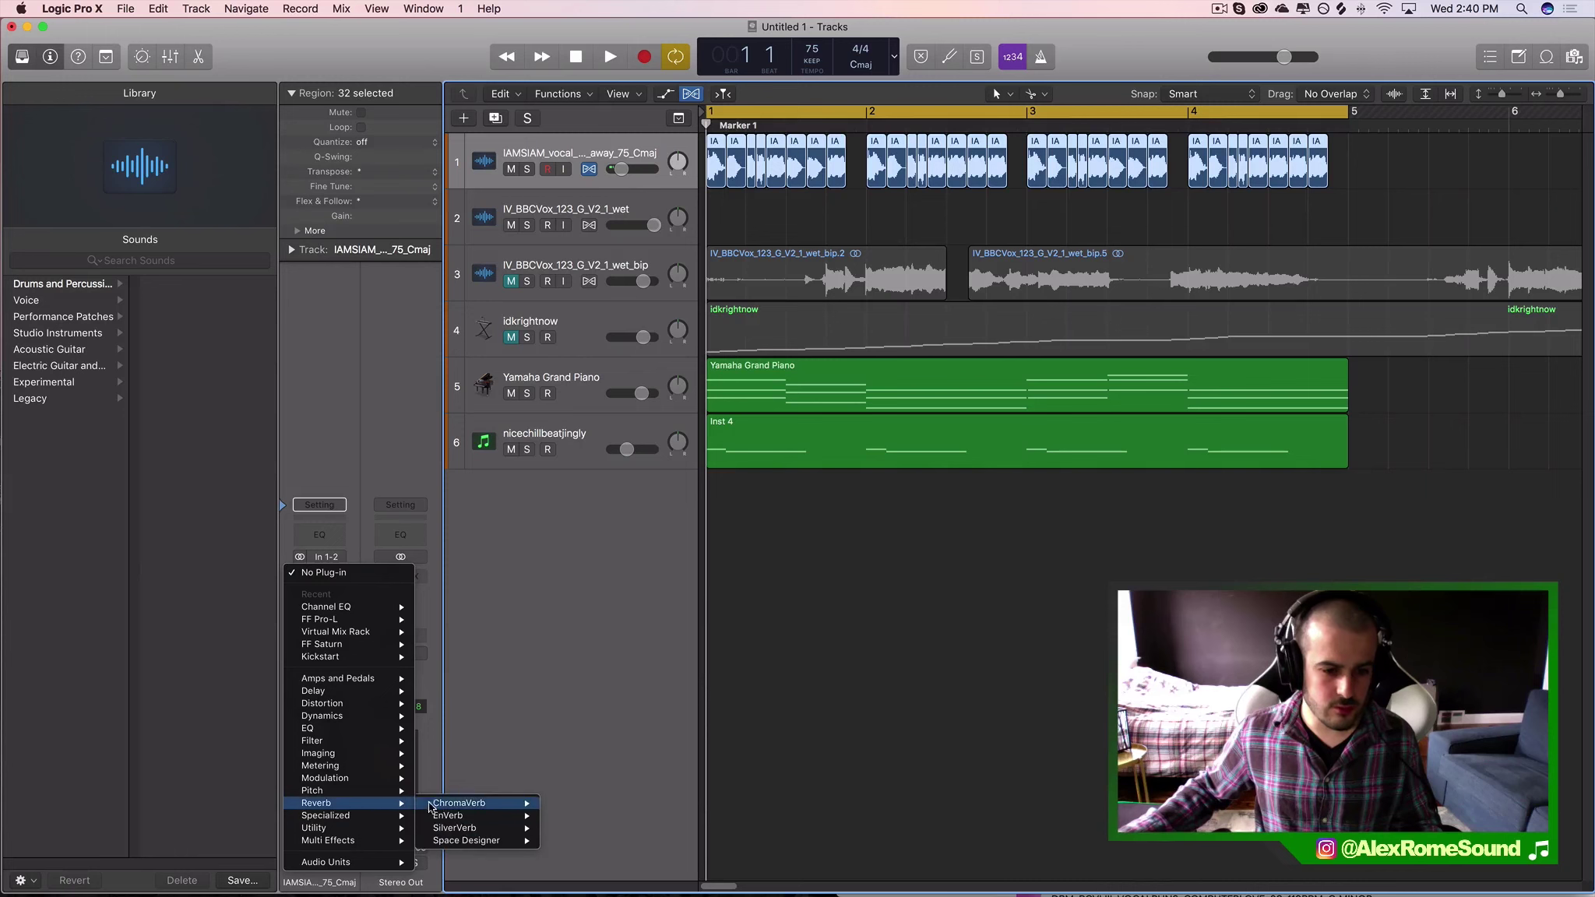
pyautogui.moveTo(468, 841)
pyautogui.click(572, 841)
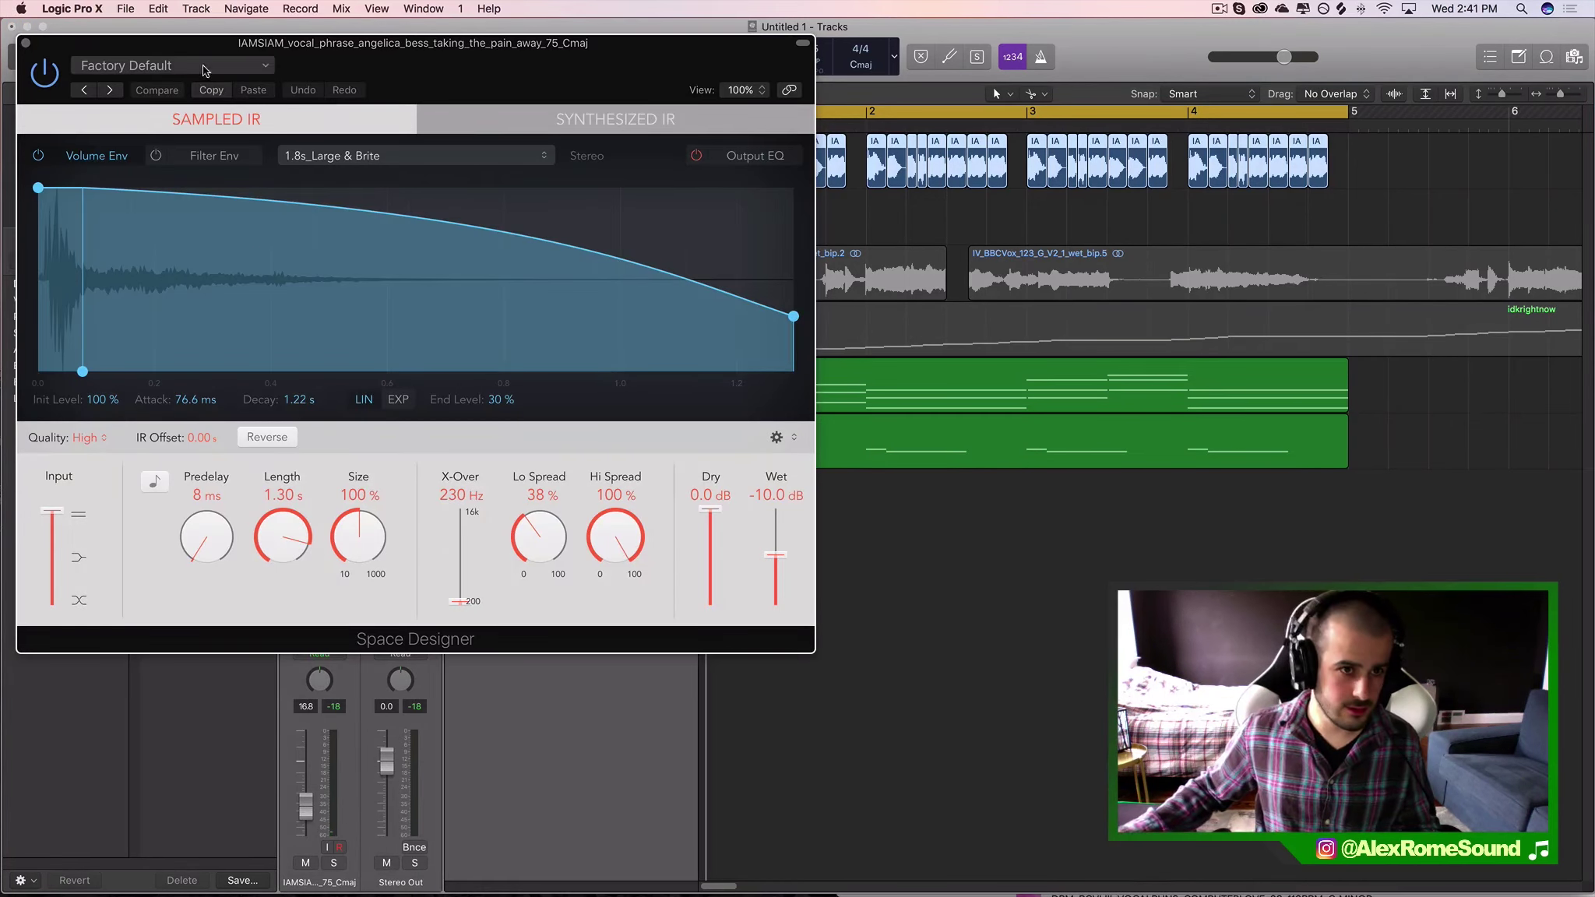
# - Load the 02.1s Big Drums preset in Space Designer, set Wet to -22 dB and close the plug-in during playback
pyautogui.click(198, 68)
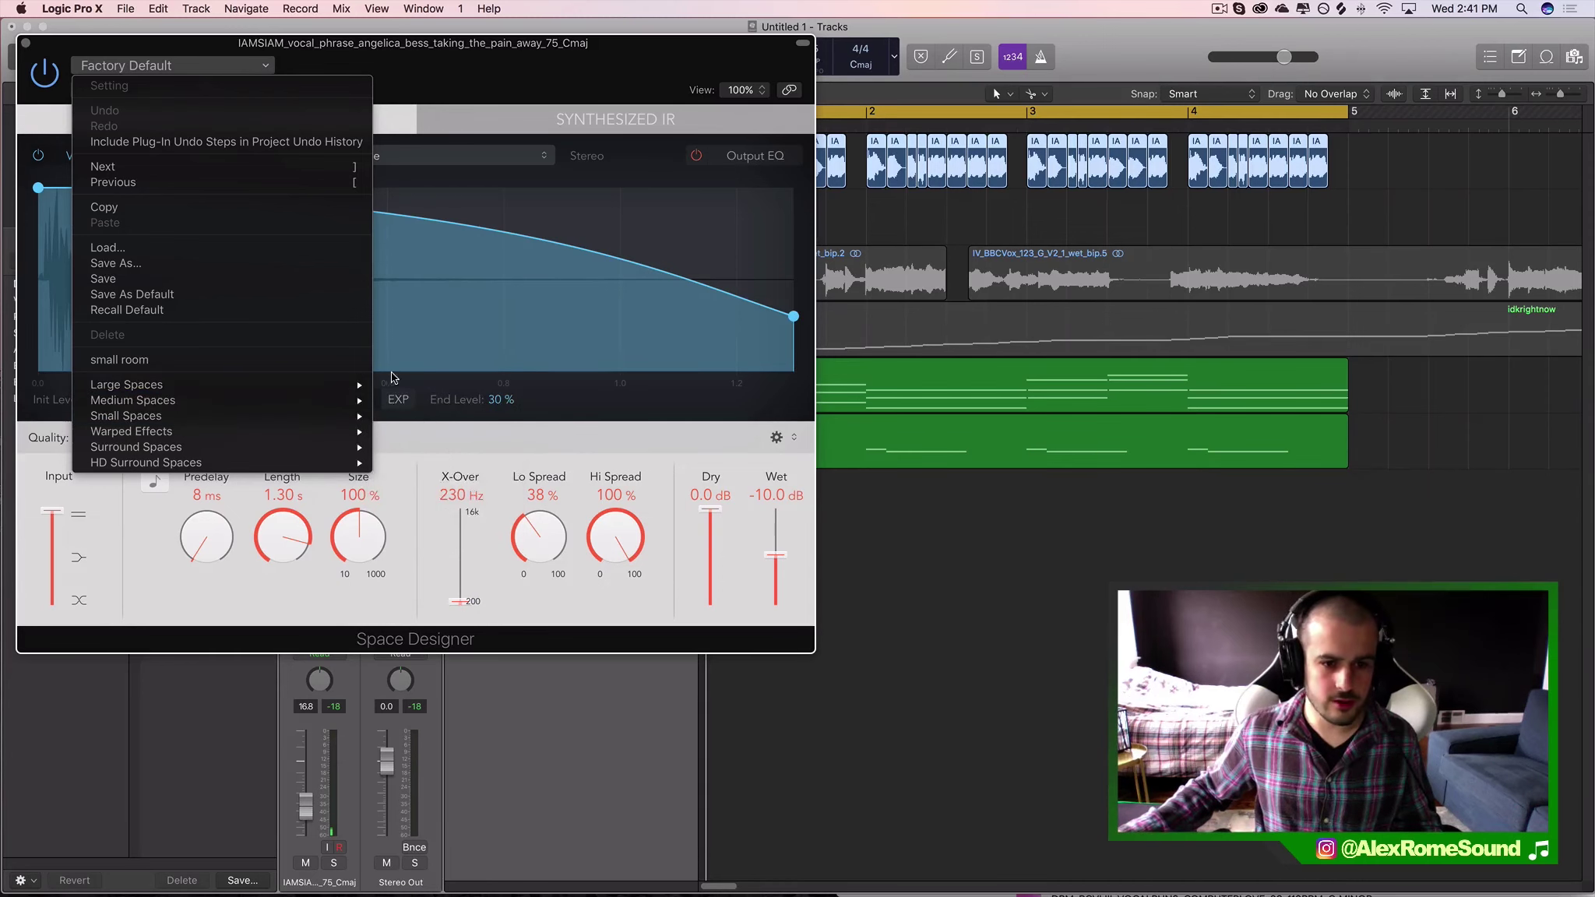
pyautogui.moveTo(362, 385)
pyautogui.moveTo(436, 385)
pyautogui.click(604, 453)
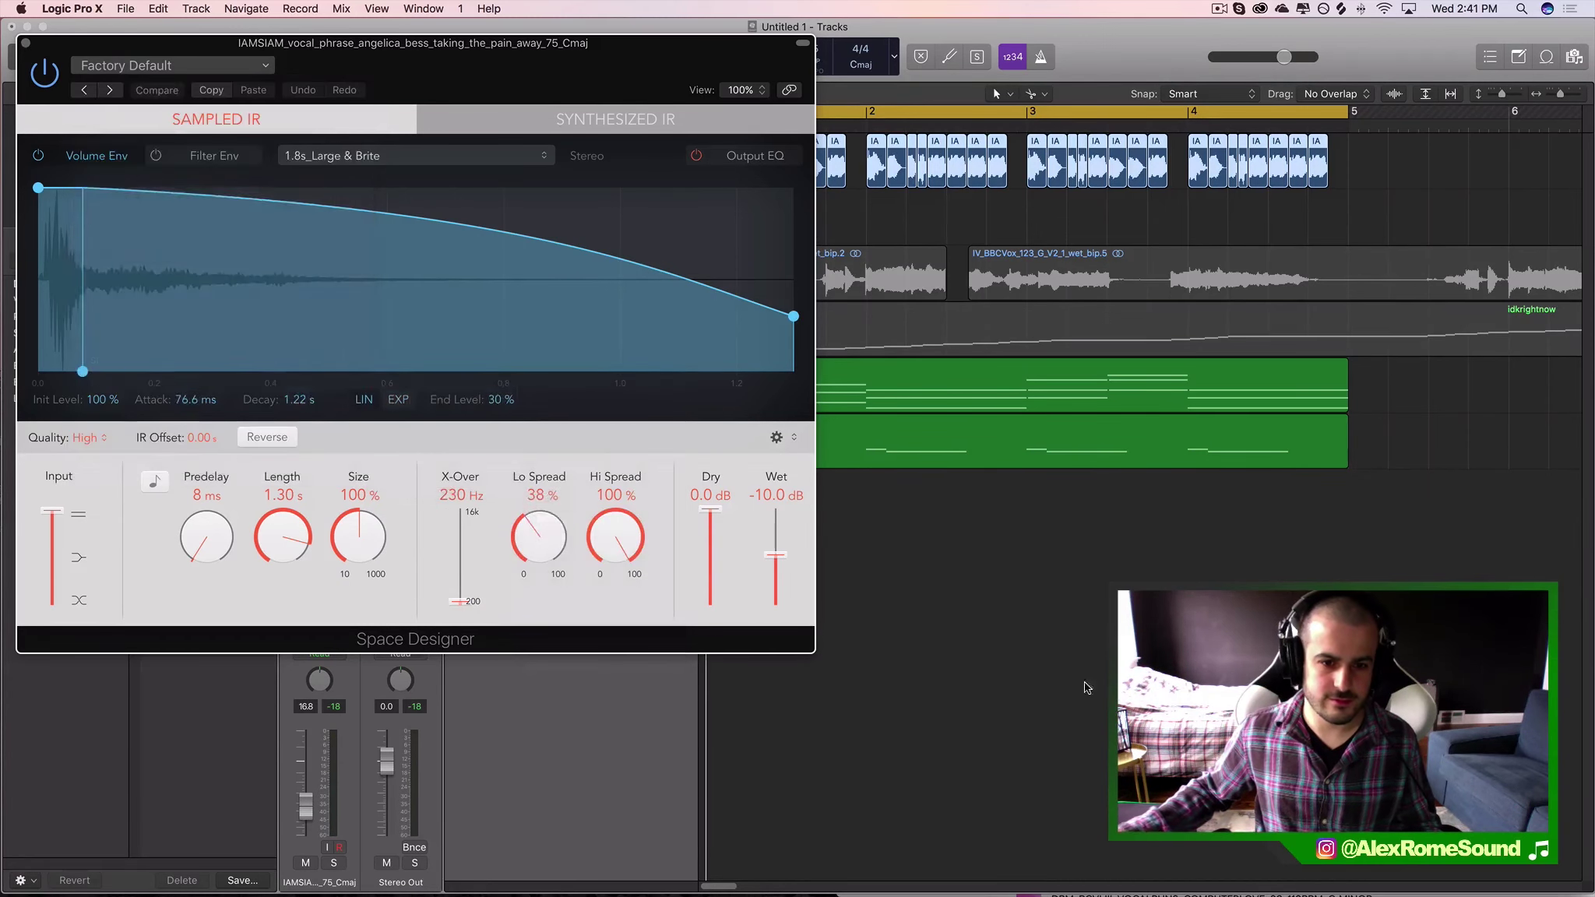
pyautogui.moveTo(446, 581); pyautogui.dragTo(595, 481)
pyautogui.press('space')
pyautogui.scroll(-6, 797, 537)
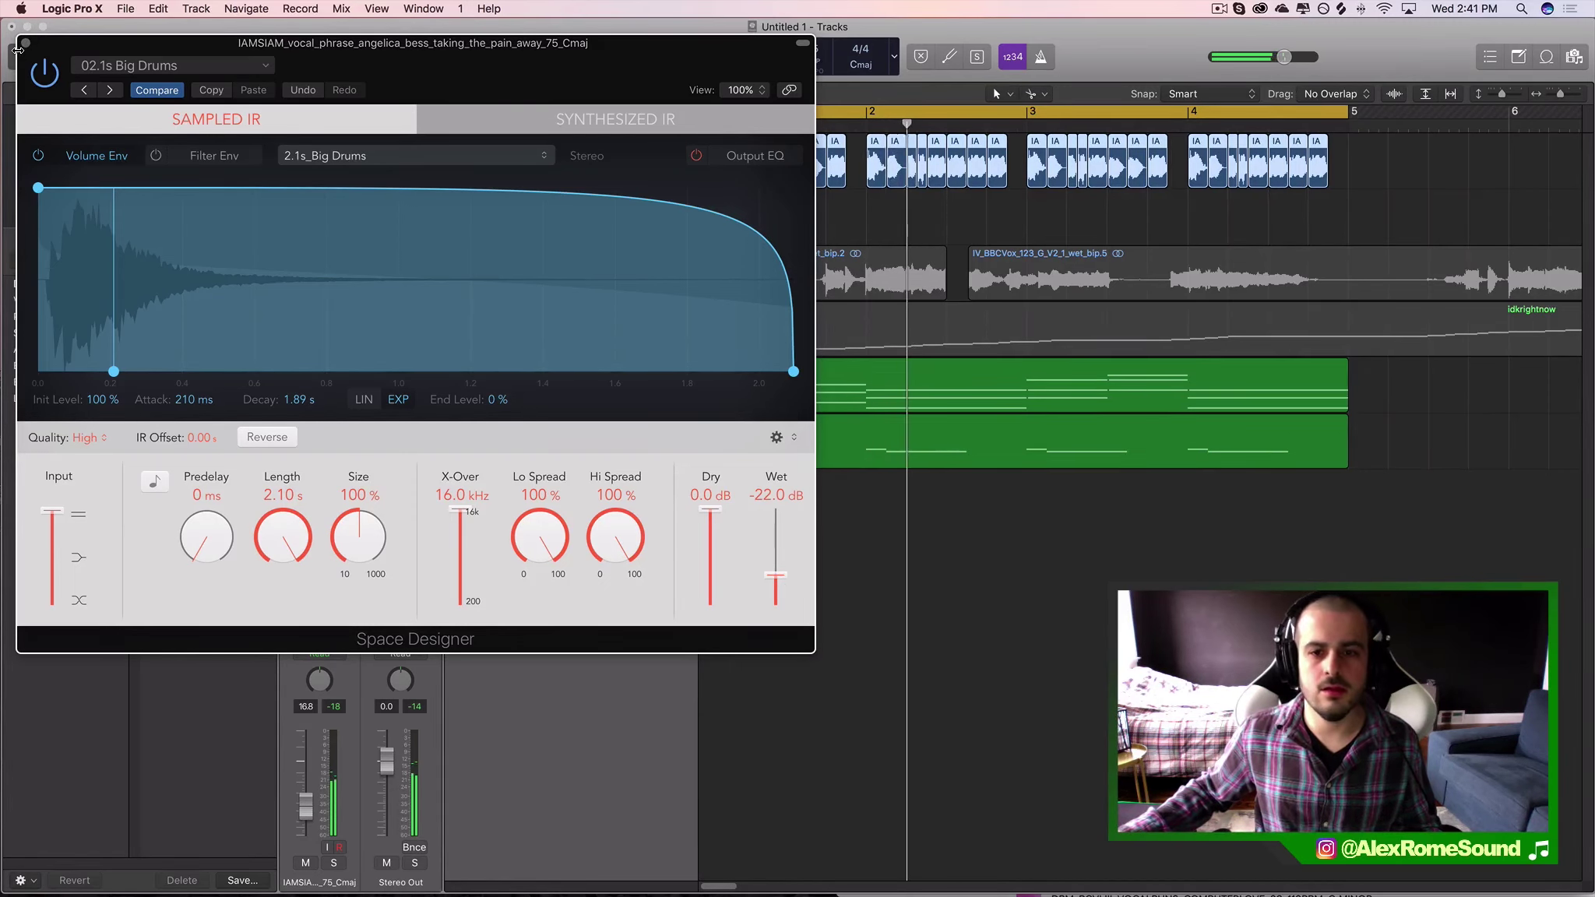
pyautogui.click(26, 43)
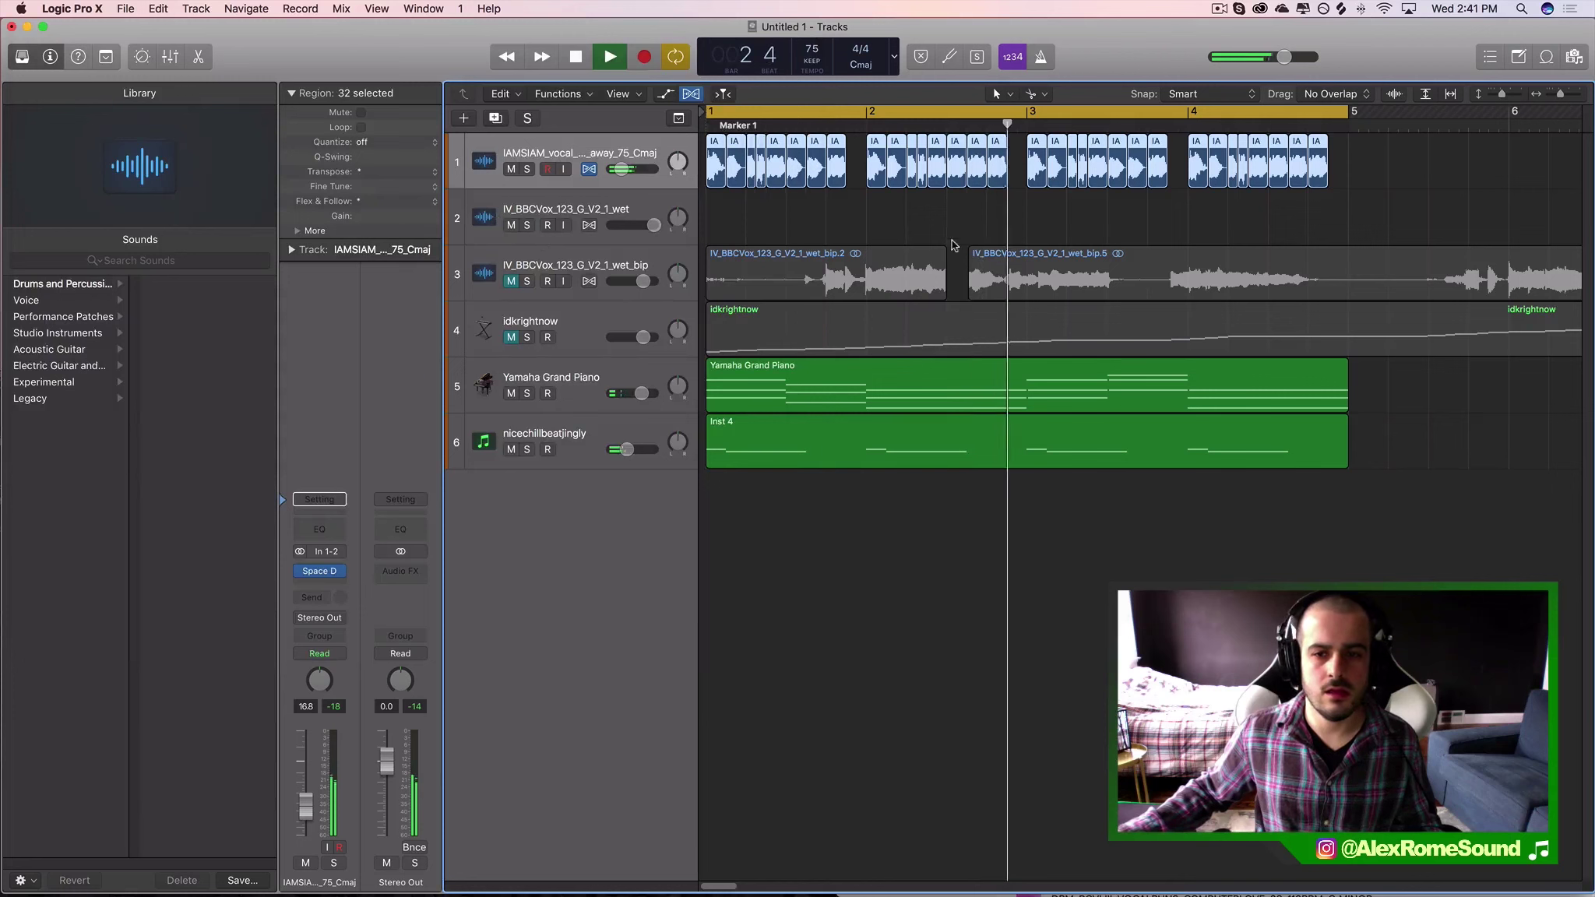
# - Set the cycle range from just after beat 2 of bar 2 to bar 3, then audition and transpose the chop at 2 3 3 to +7
pyautogui.press('space')
pyautogui.moveTo(917, 113); pyautogui.dragTo(1011, 165)
pyautogui.press('space')
pyautogui.press('space')
pyautogui.click(979, 184)
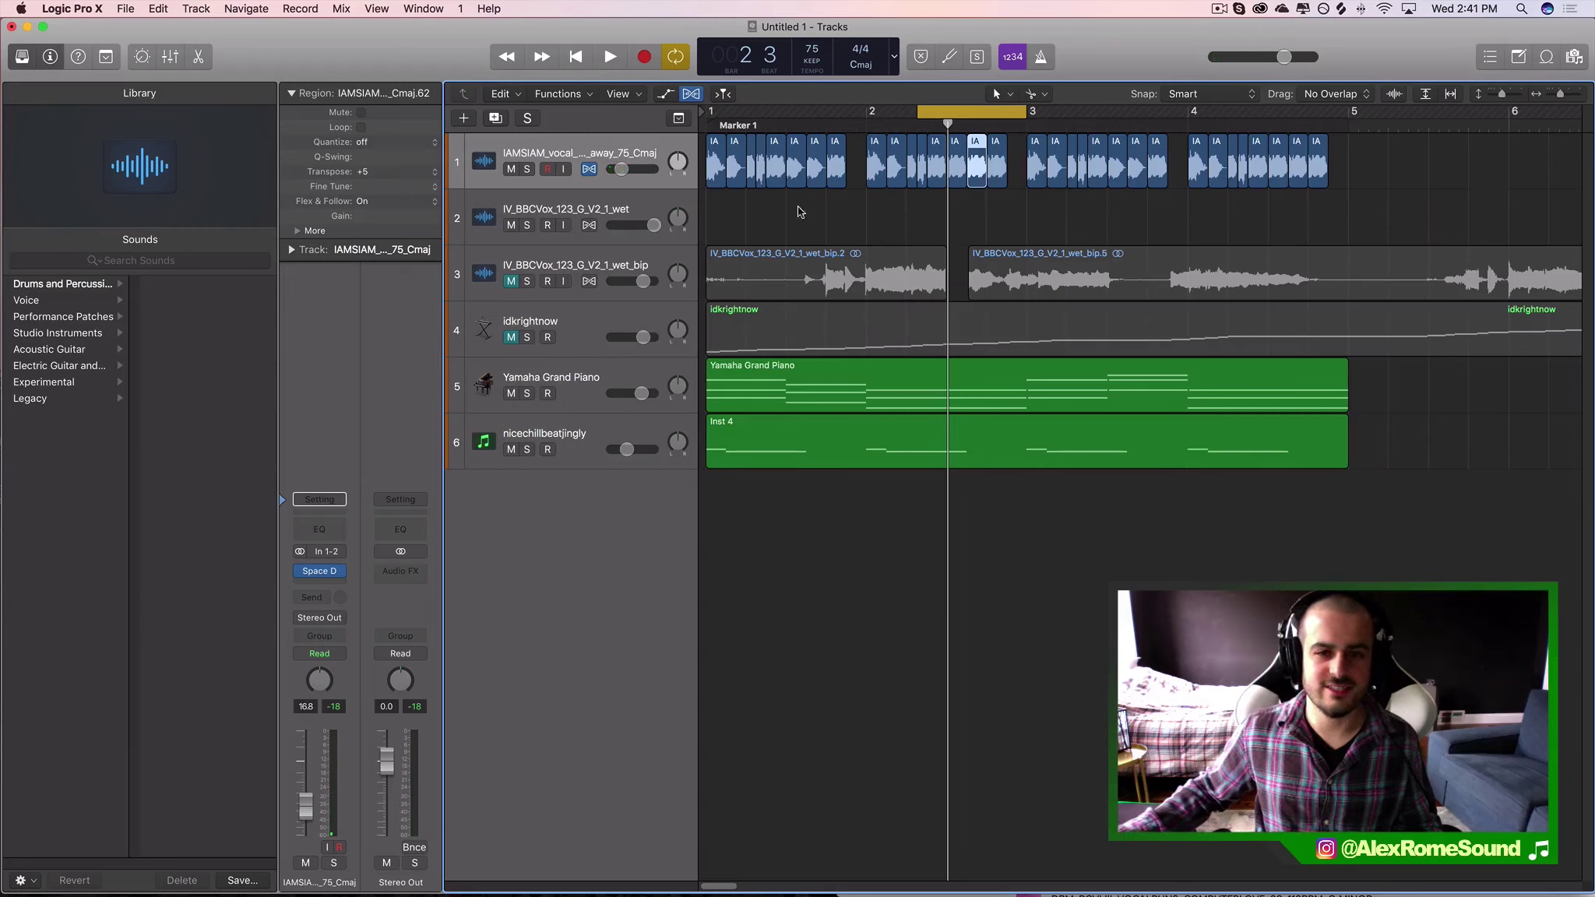
pyautogui.press('space')
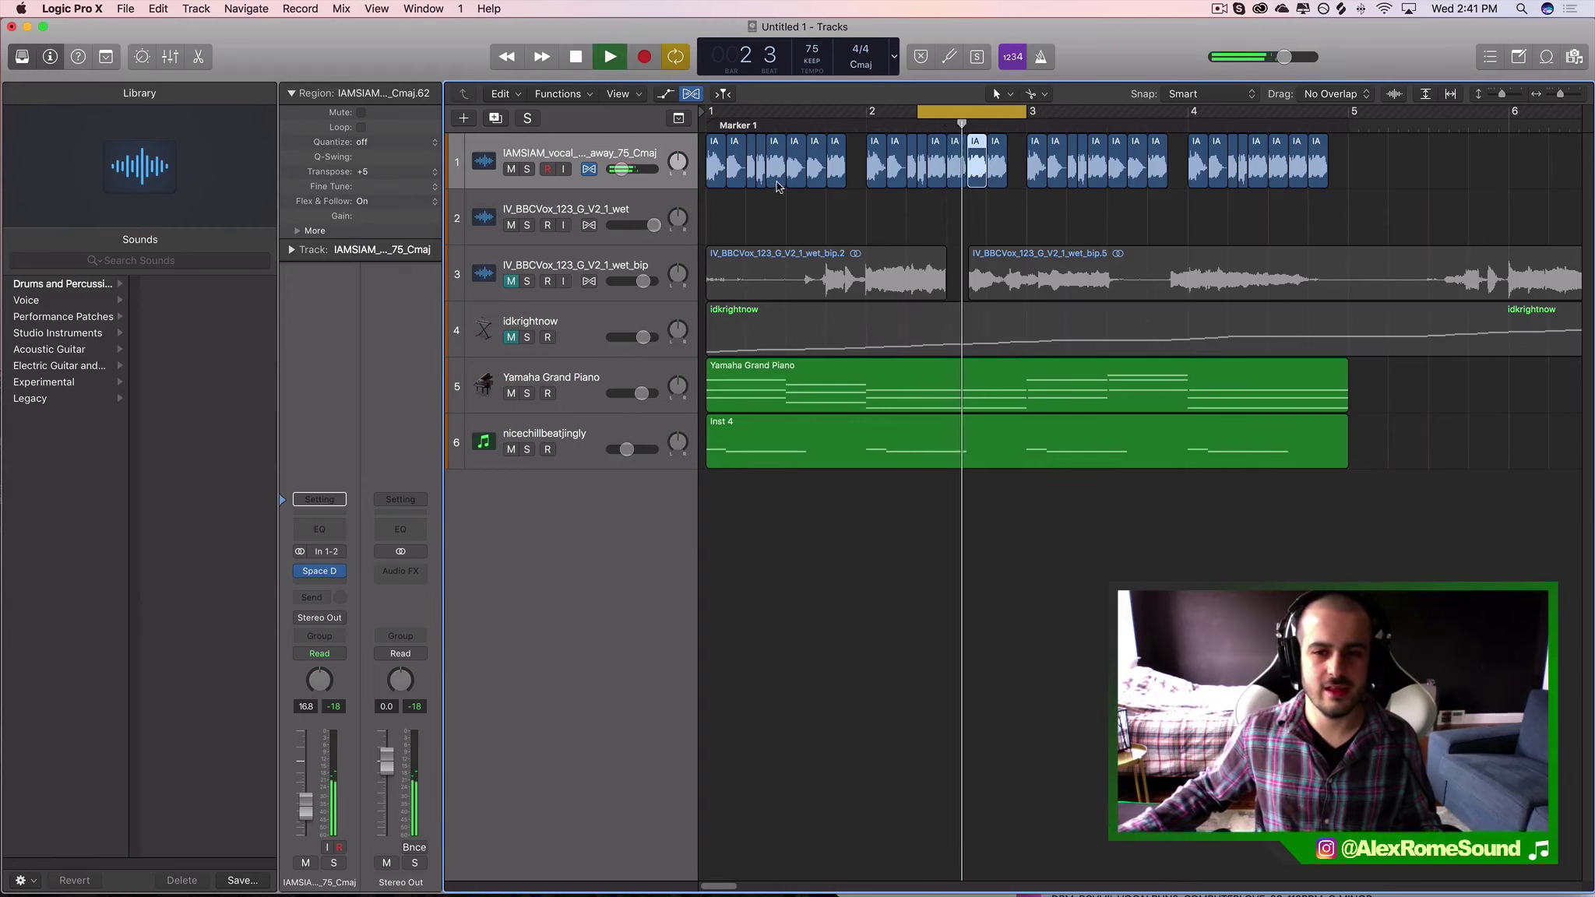
pyautogui.press('space')
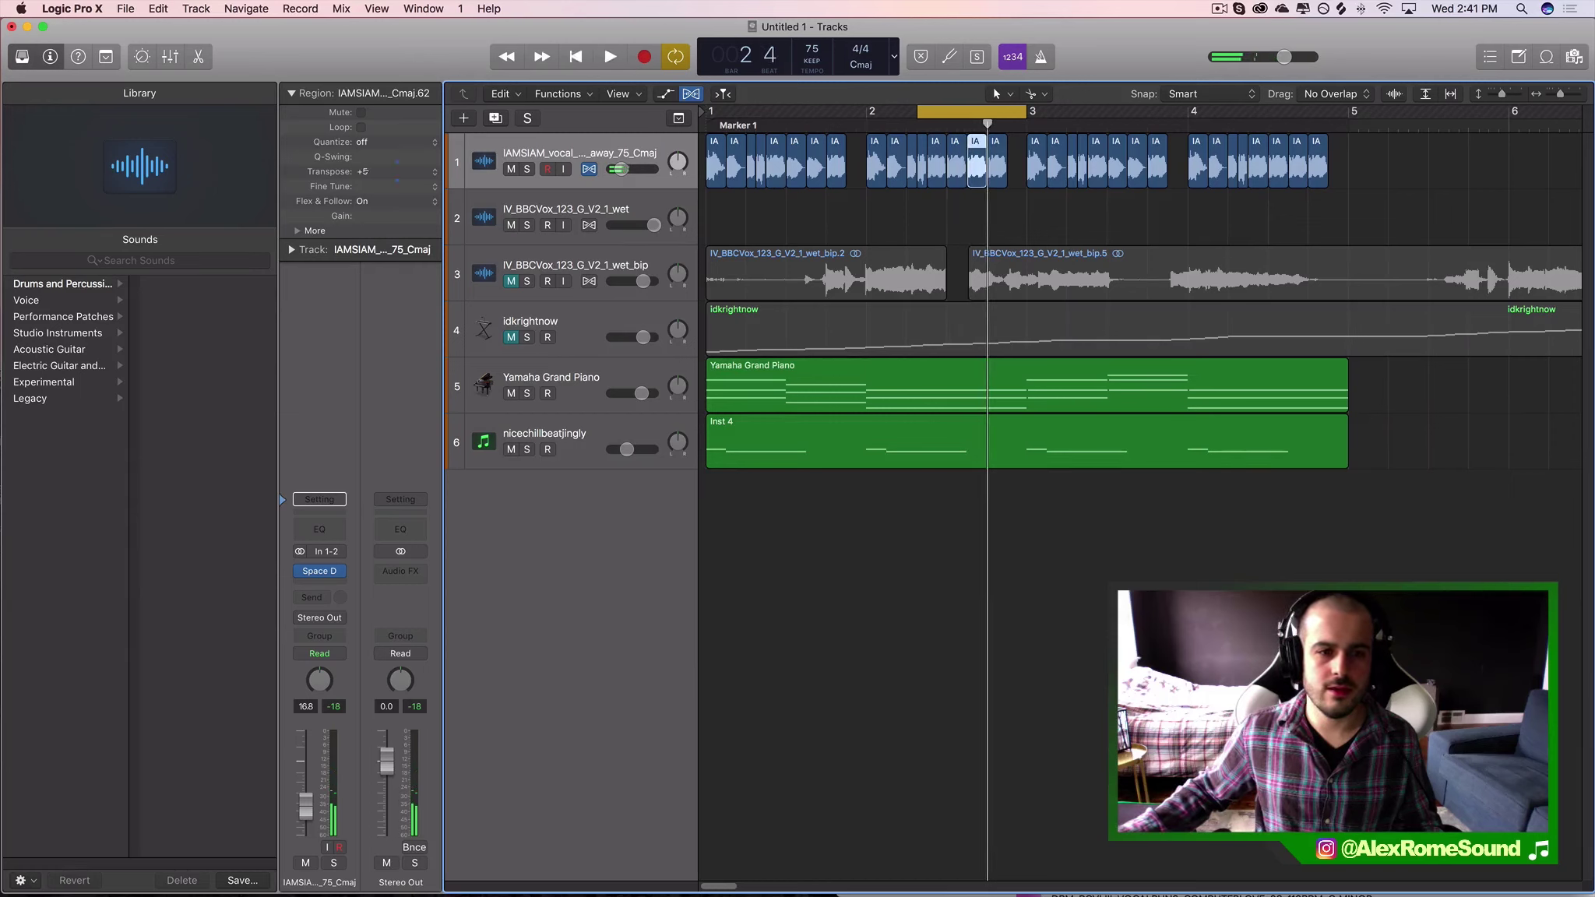
pyautogui.press('space')
pyautogui.press('space')
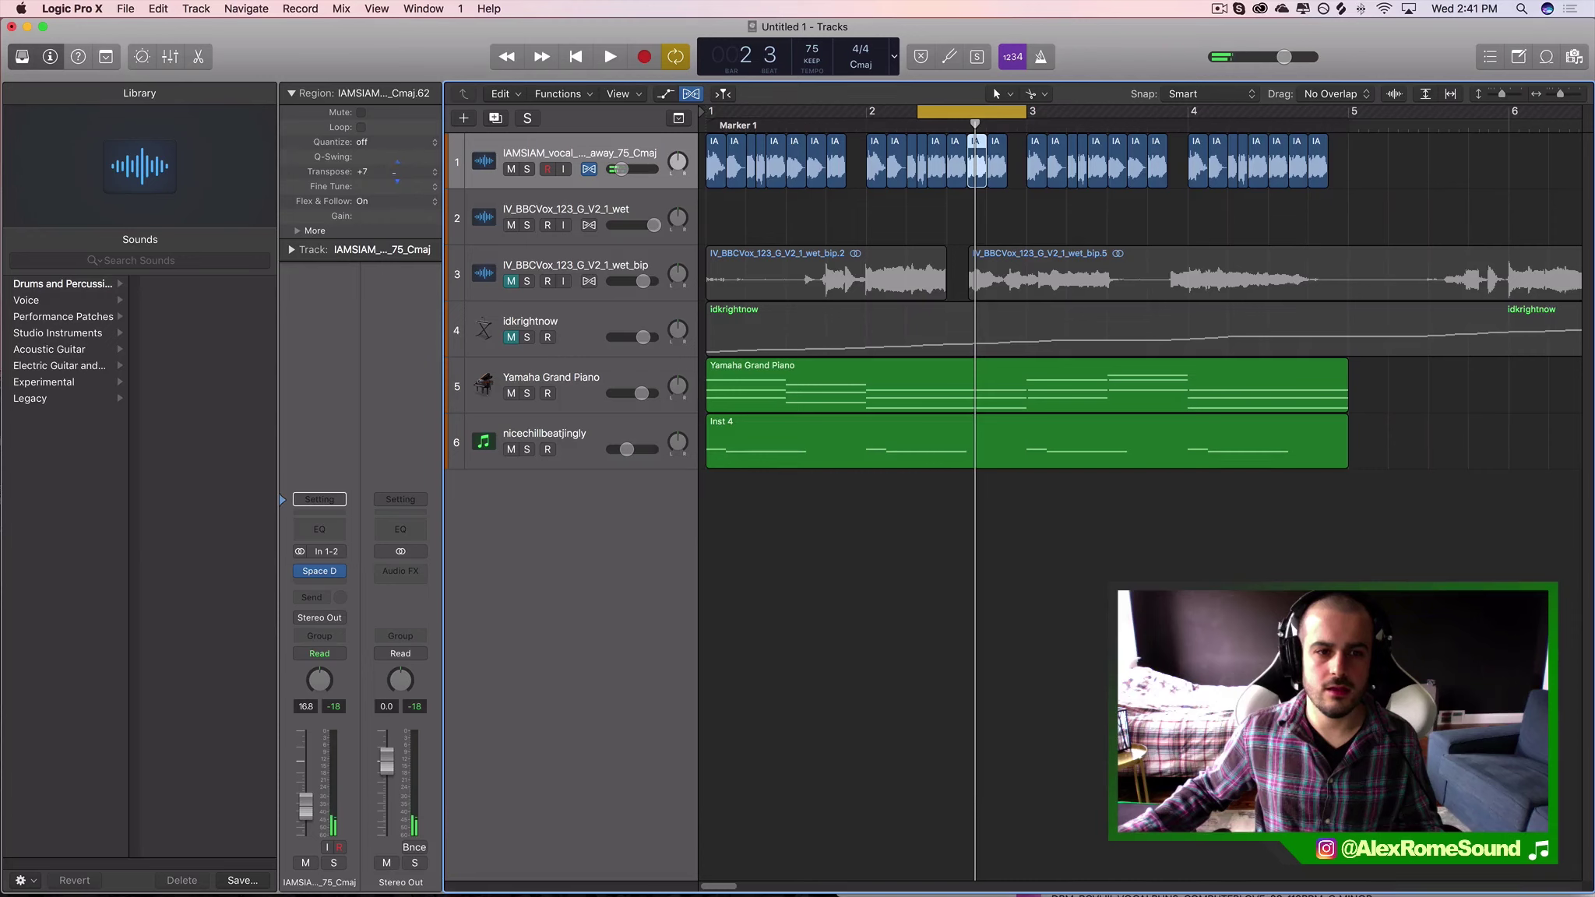
# - Delete the last chop in bar 2, extend the chop at 2 3 3 to bar 3 and turn off cycling
pyautogui.press('space')
pyautogui.press('space')
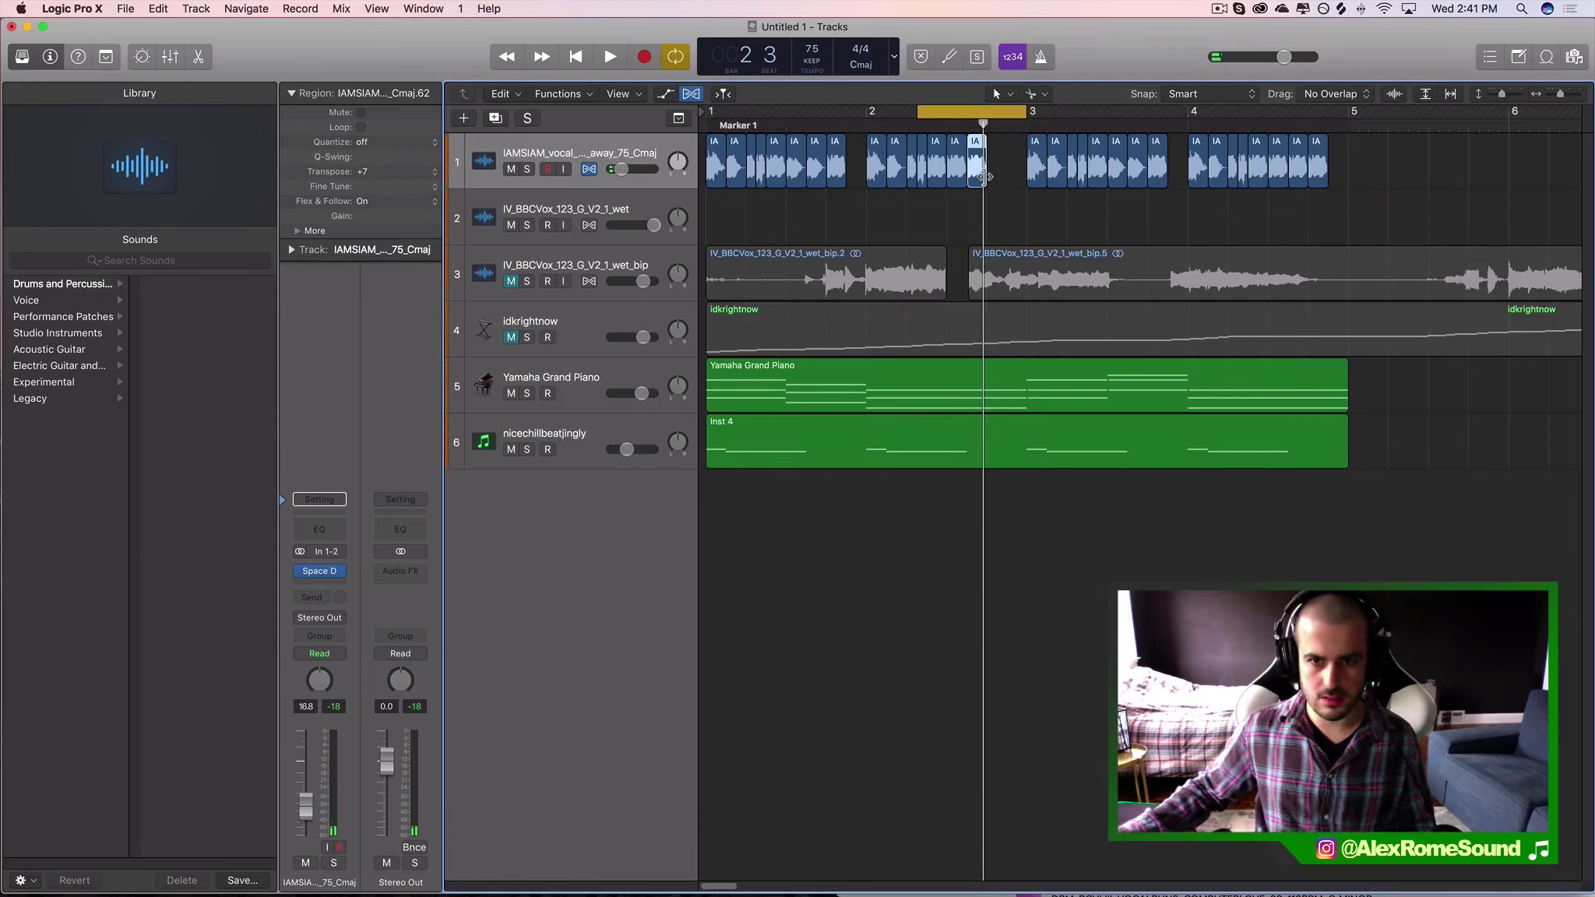
pyautogui.moveTo(983, 177); pyautogui.dragTo(1038, 187)
pyautogui.press('space')
pyautogui.press('c')
pyautogui.press('space')
# - Replace the chops in bars 3 and 4 with a copy of the edited chops from bars 1 and 2
pyautogui.moveTo(1131, 167); pyautogui.dragTo(644, 193)
pyautogui.press('Delete')
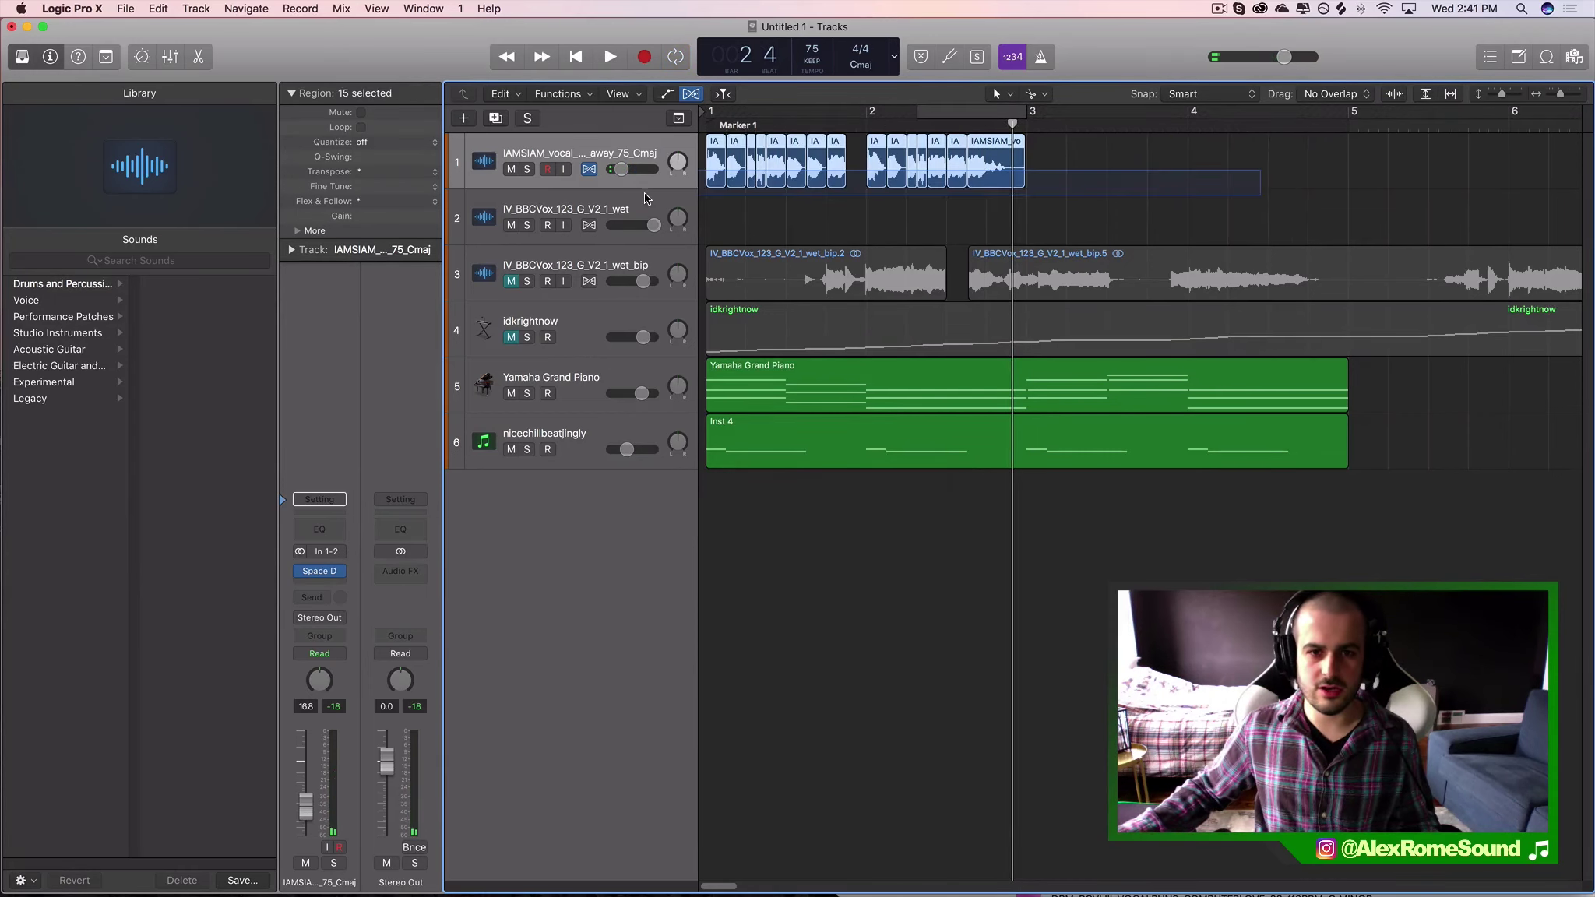
pyautogui.press('super+z')
pyautogui.moveTo(1034, 170); pyautogui.dragTo(1037, 170)
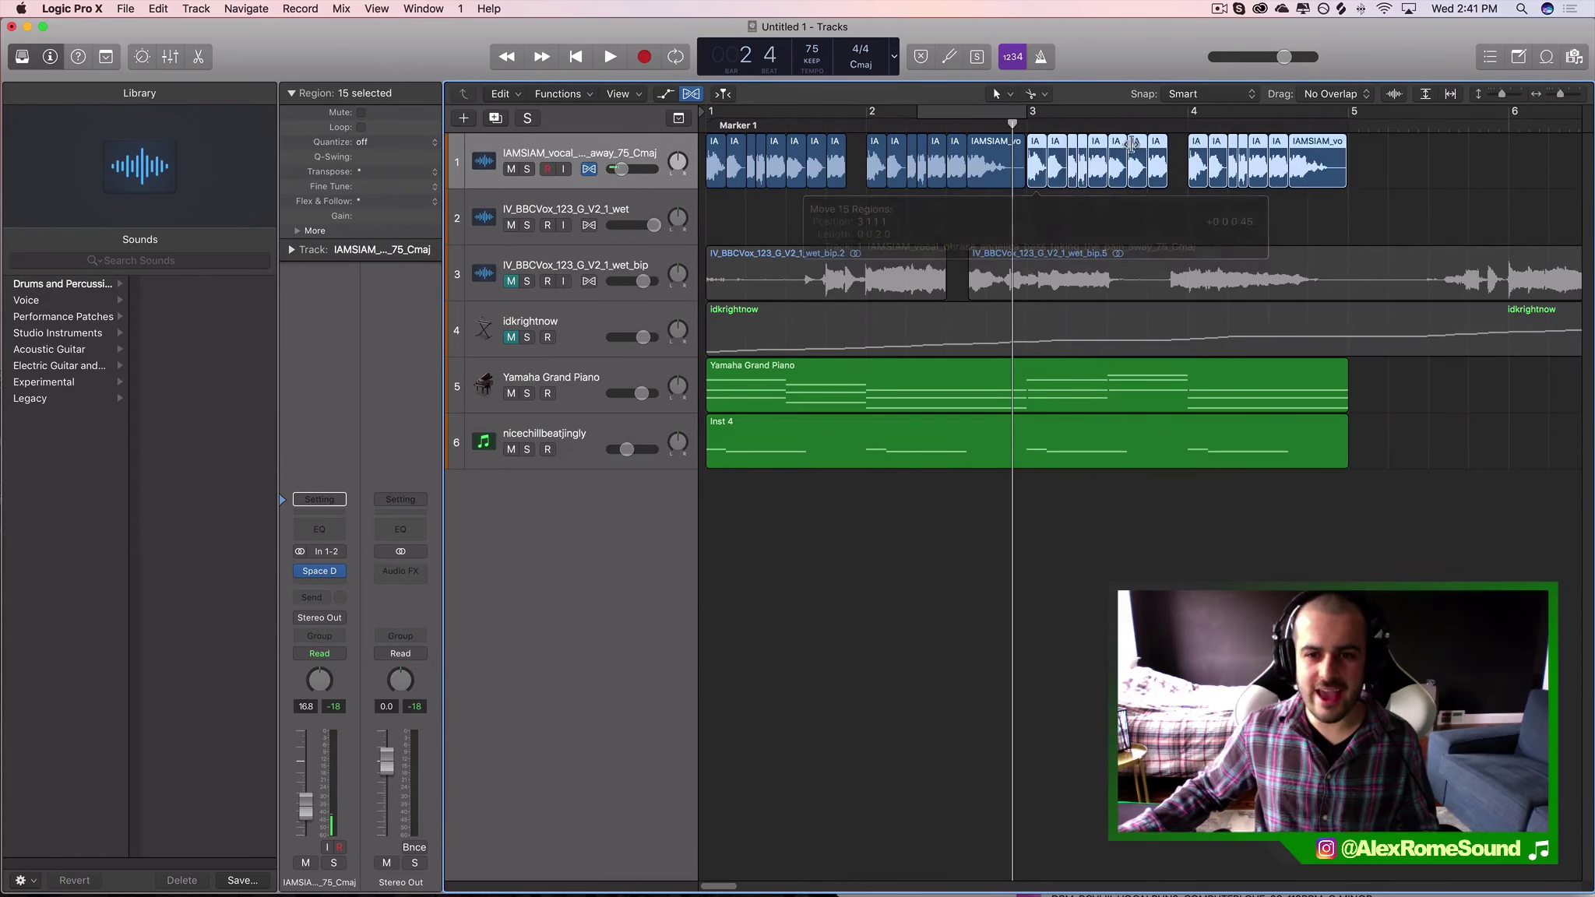
# - Cycle from bar 1 to bar 5 and, during playback, extend the last chops of bars 1 and 3 to the following bar lines
pyautogui.moveTo(1354, 115); pyautogui.dragTo(708, 115)
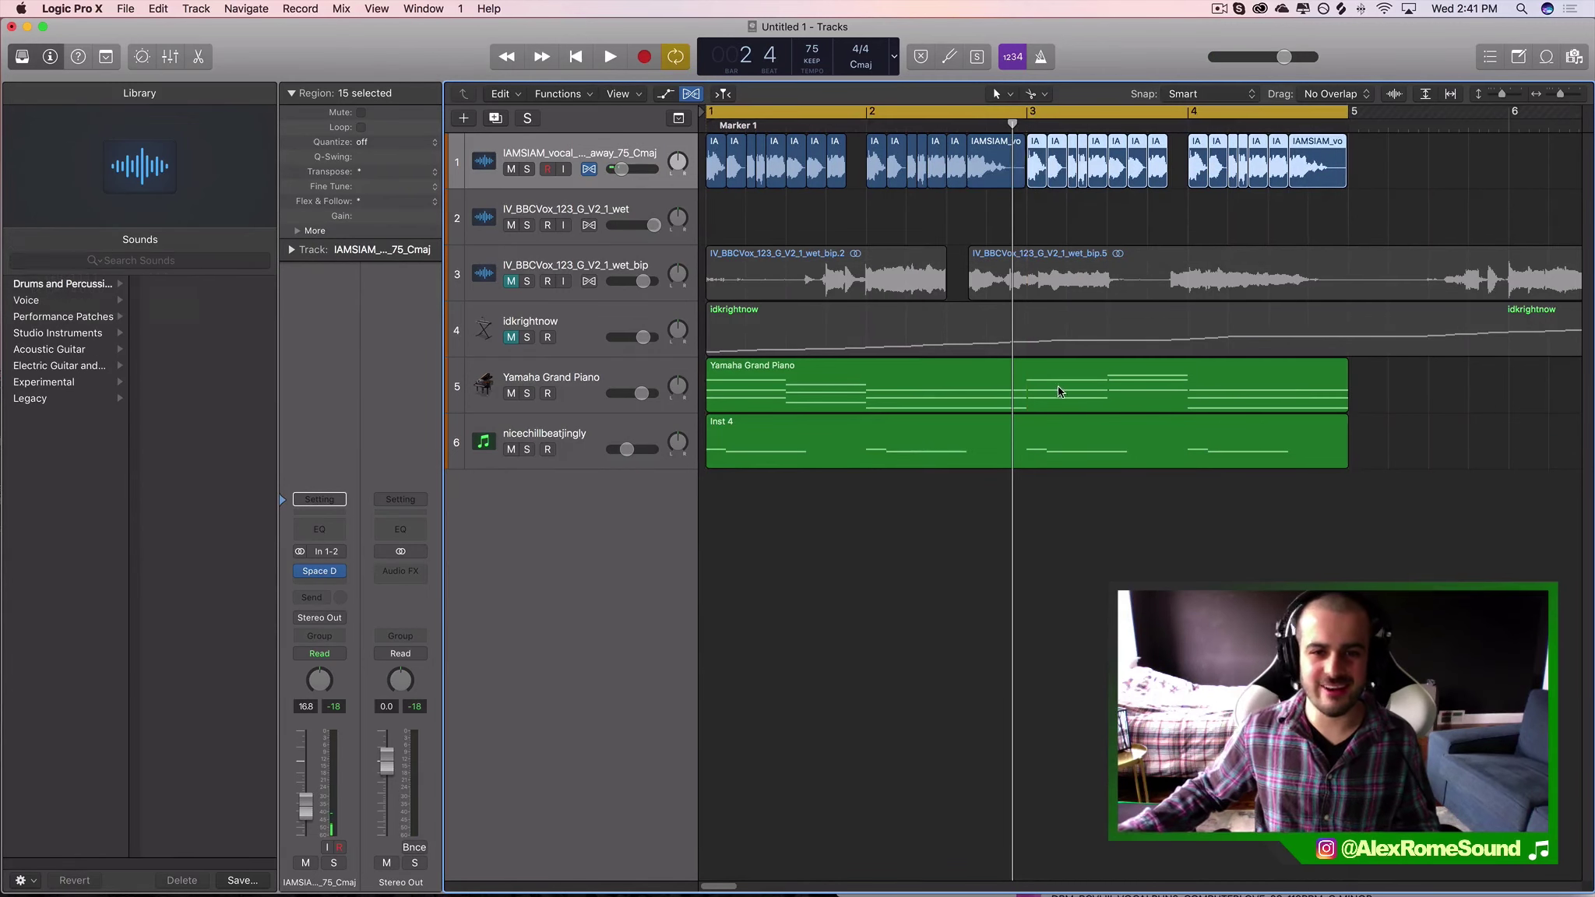
pyautogui.press('space')
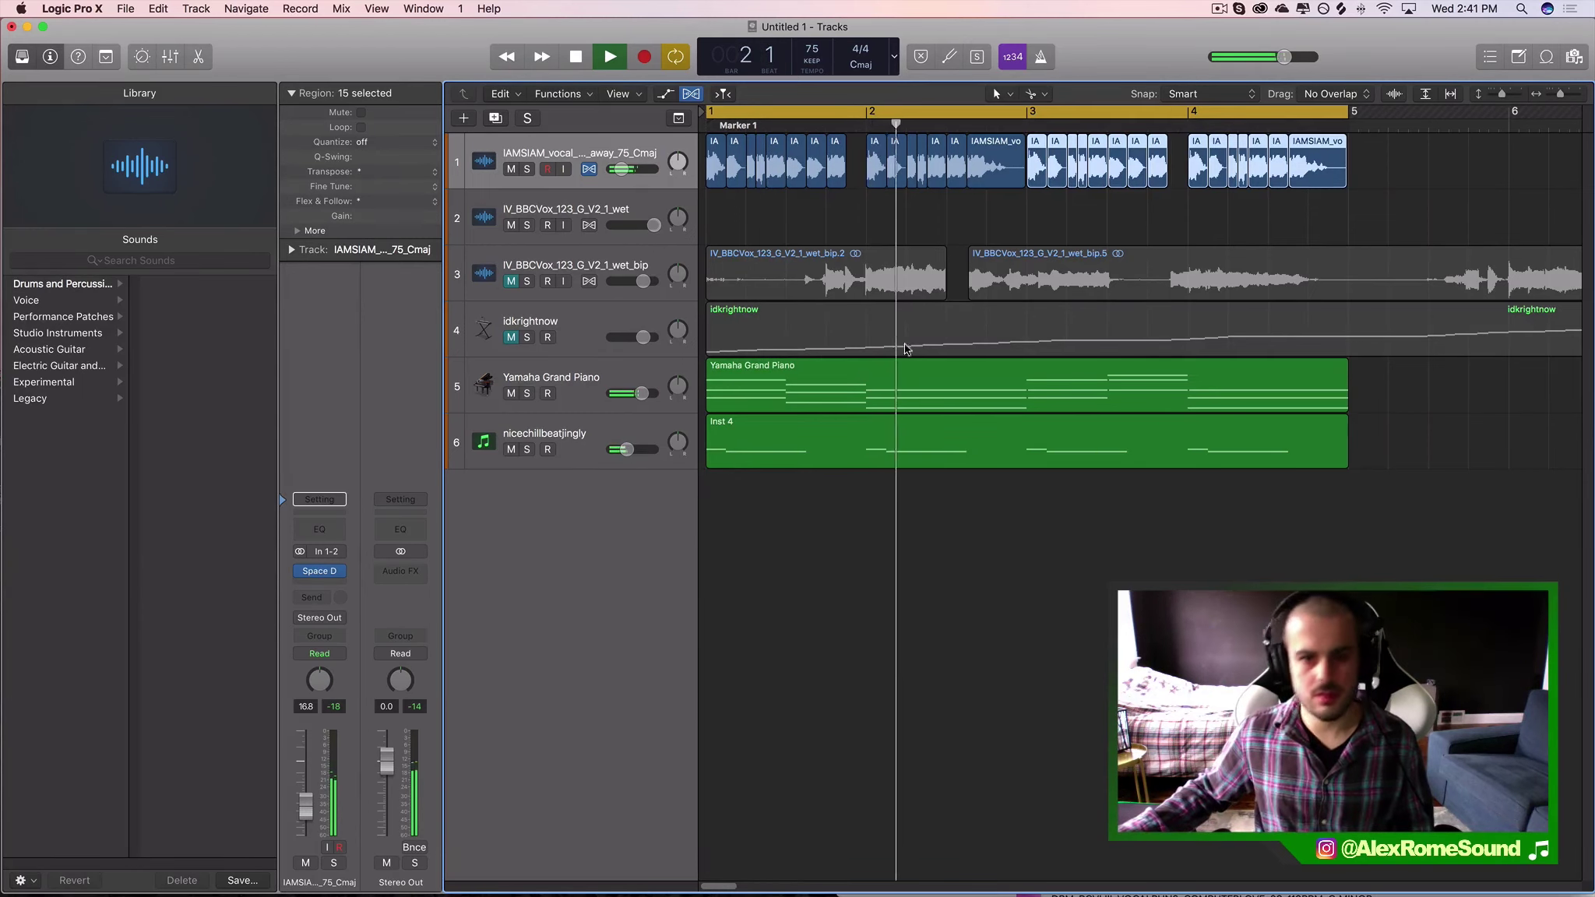
pyautogui.moveTo(848, 181); pyautogui.dragTo(865, 186)
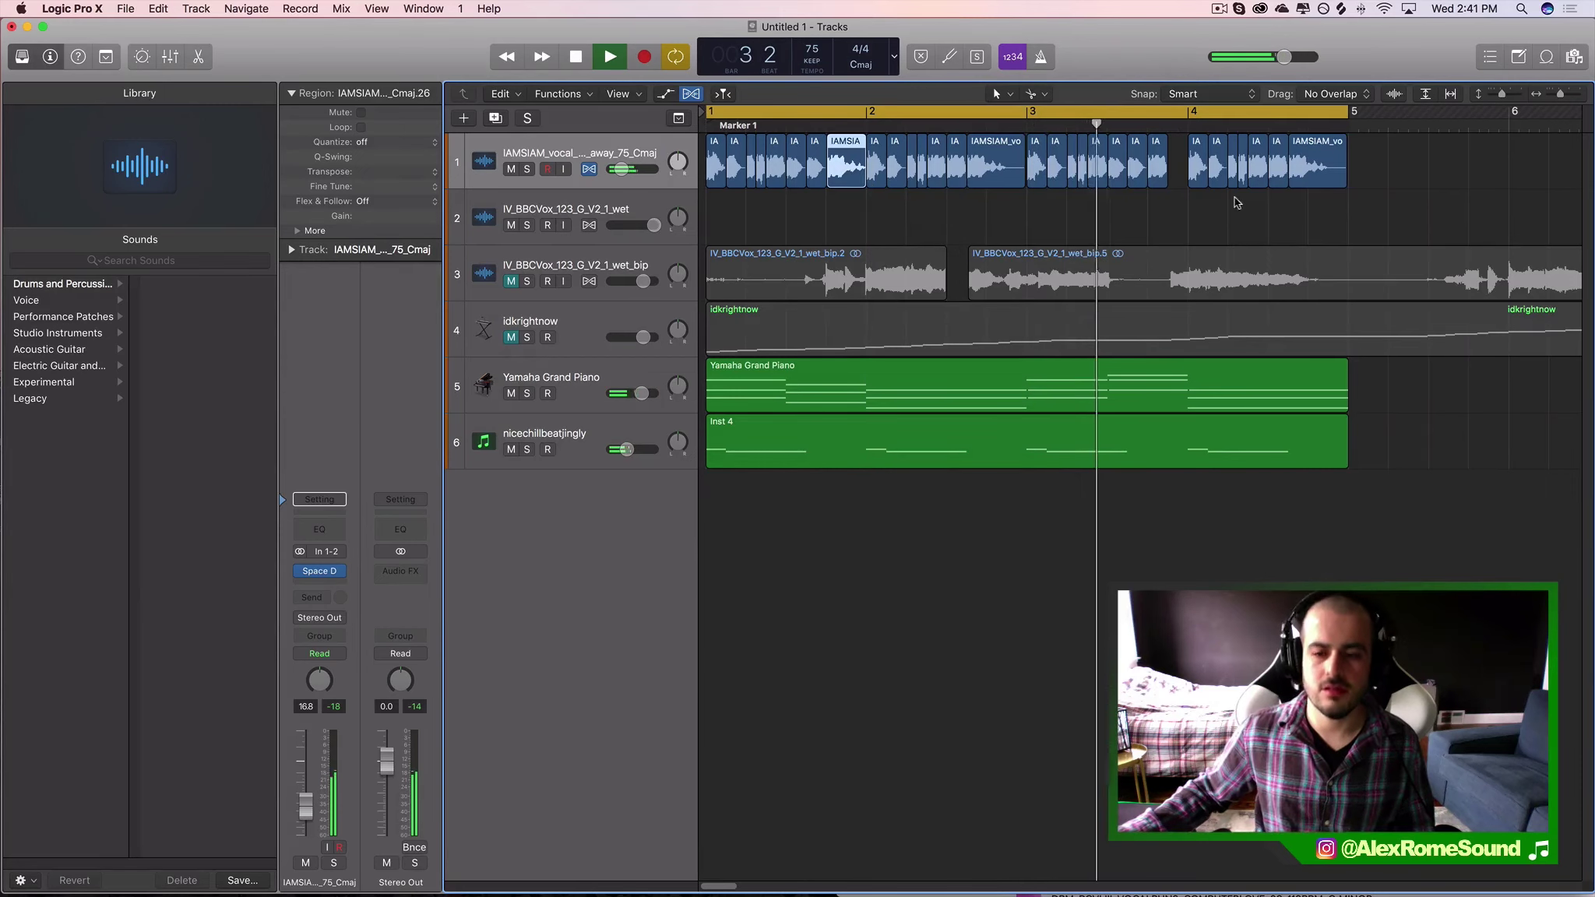
pyautogui.moveTo(1164, 182); pyautogui.dragTo(1183, 179)
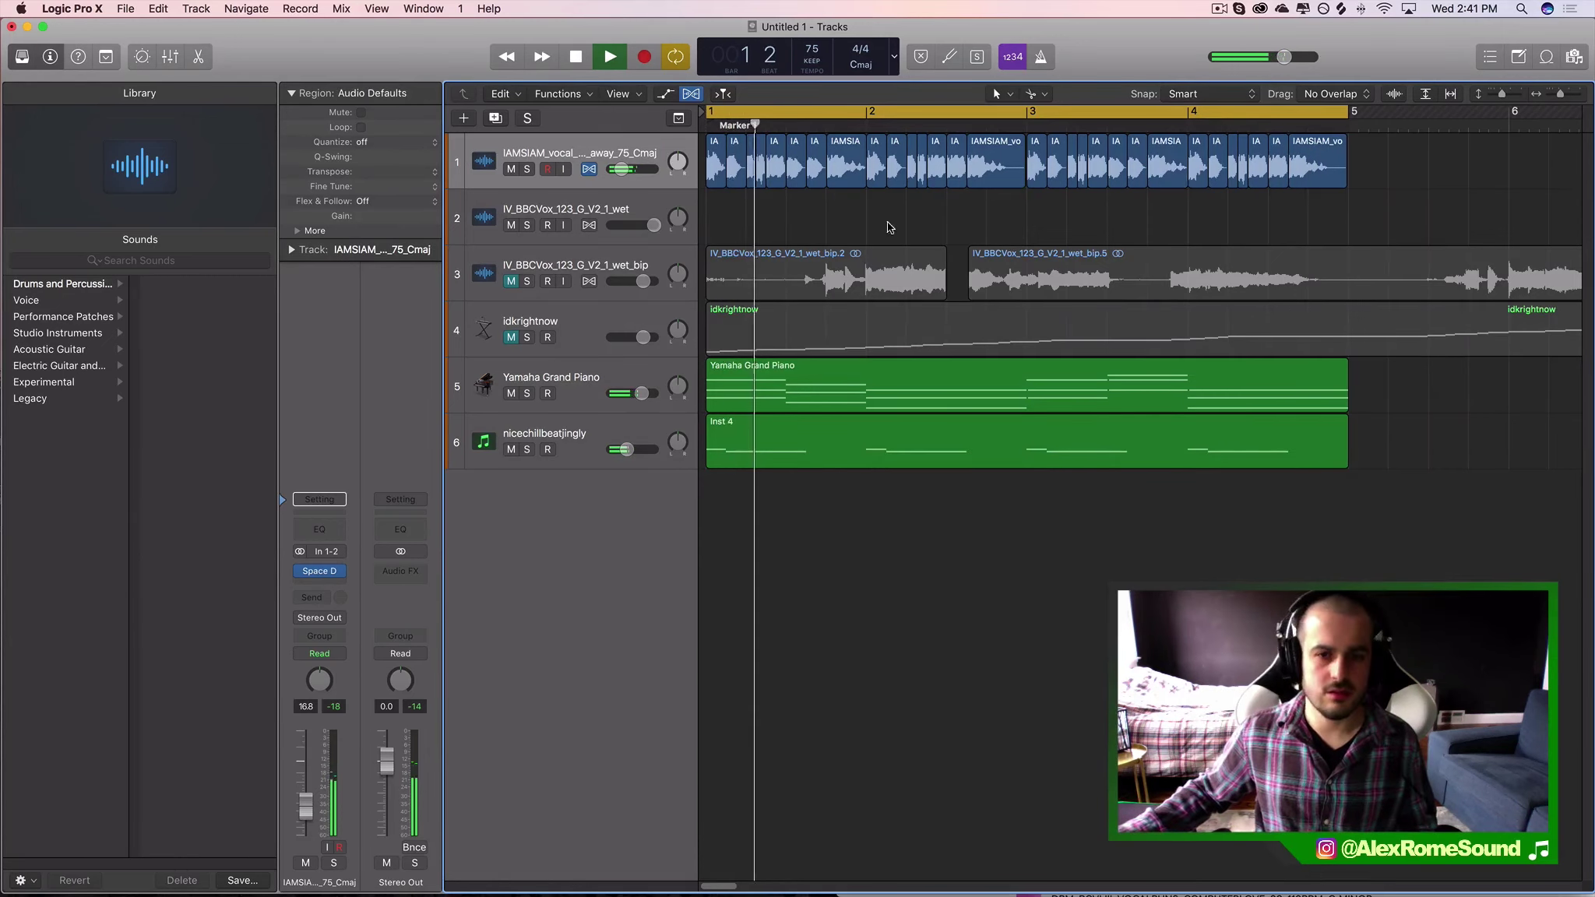
pyautogui.click(1385, 150)
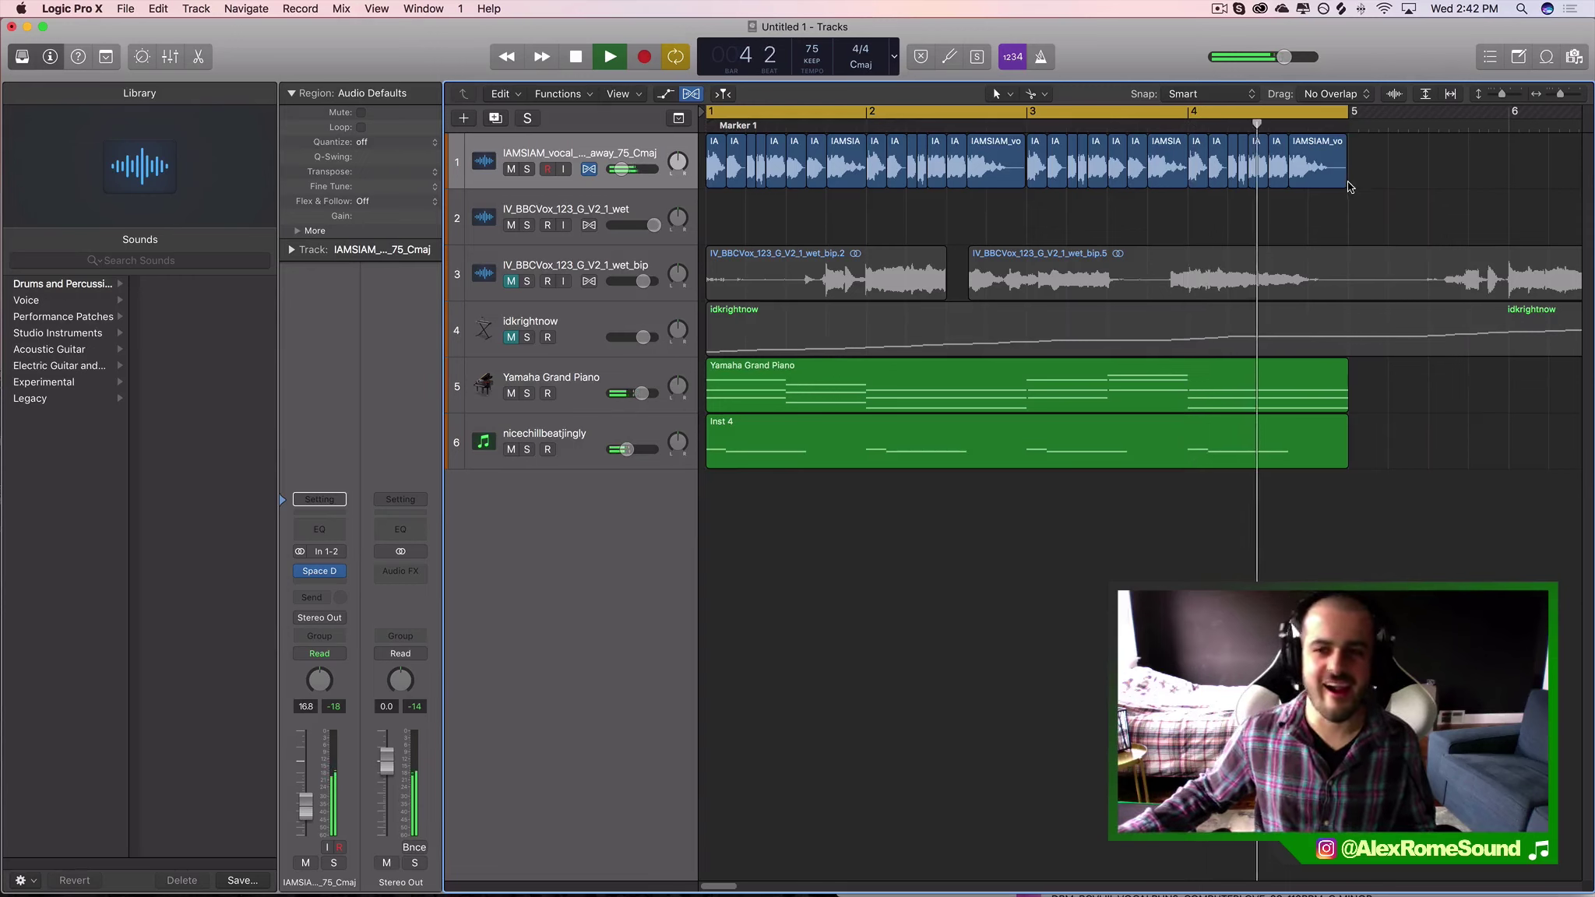
pyautogui.press('space')
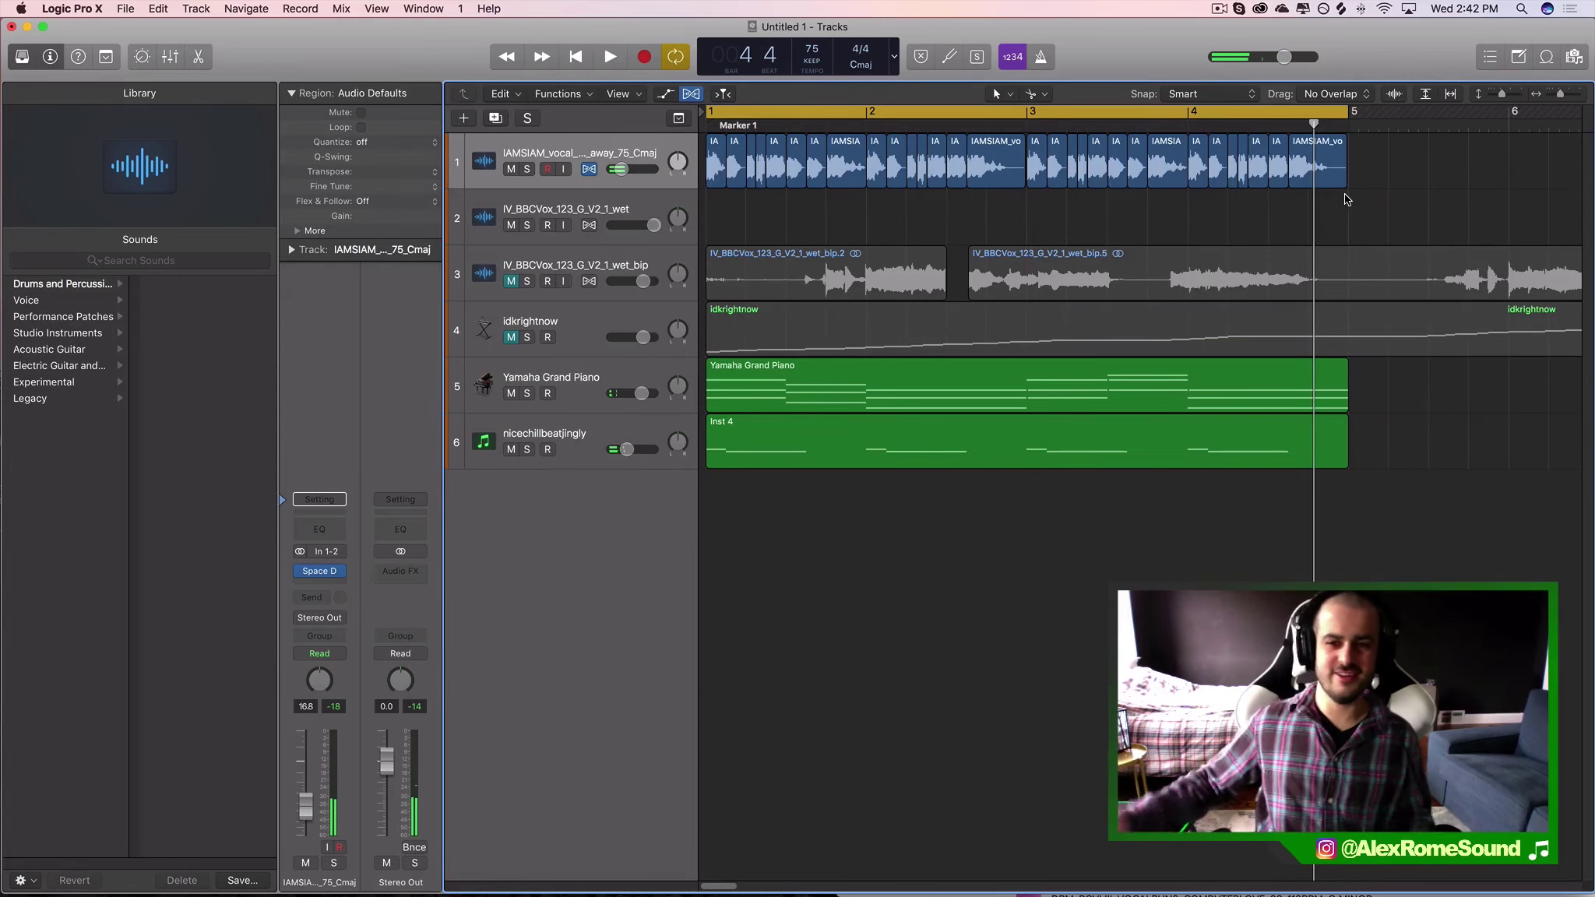
pyautogui.moveTo(1434, 192); pyautogui.dragTo(1193, 168)
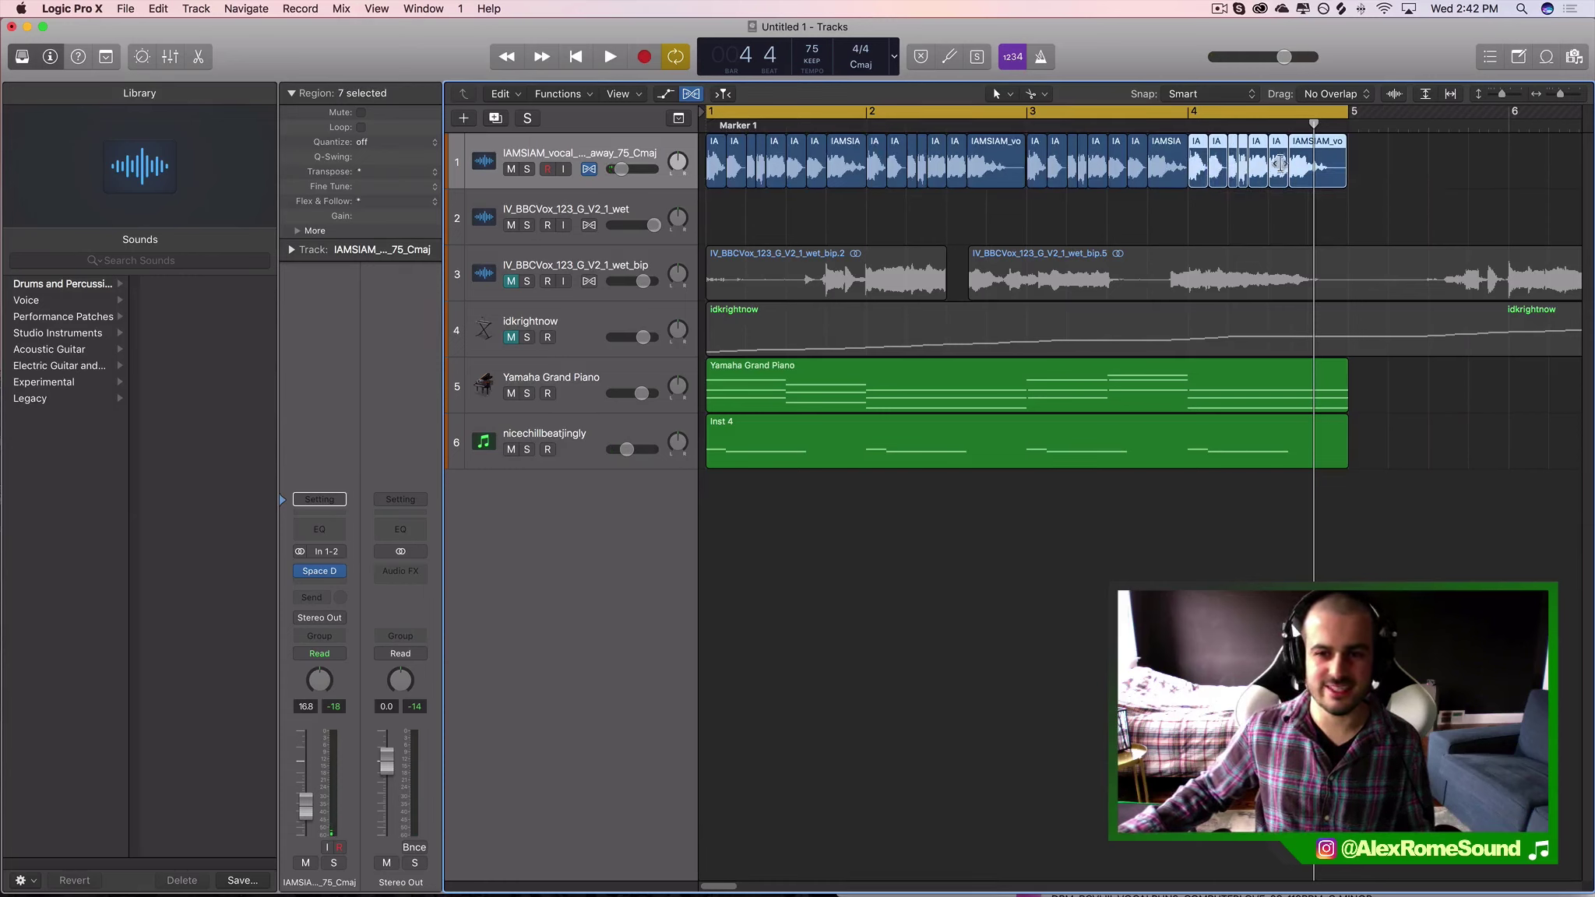
pyautogui.click(1213, 225)
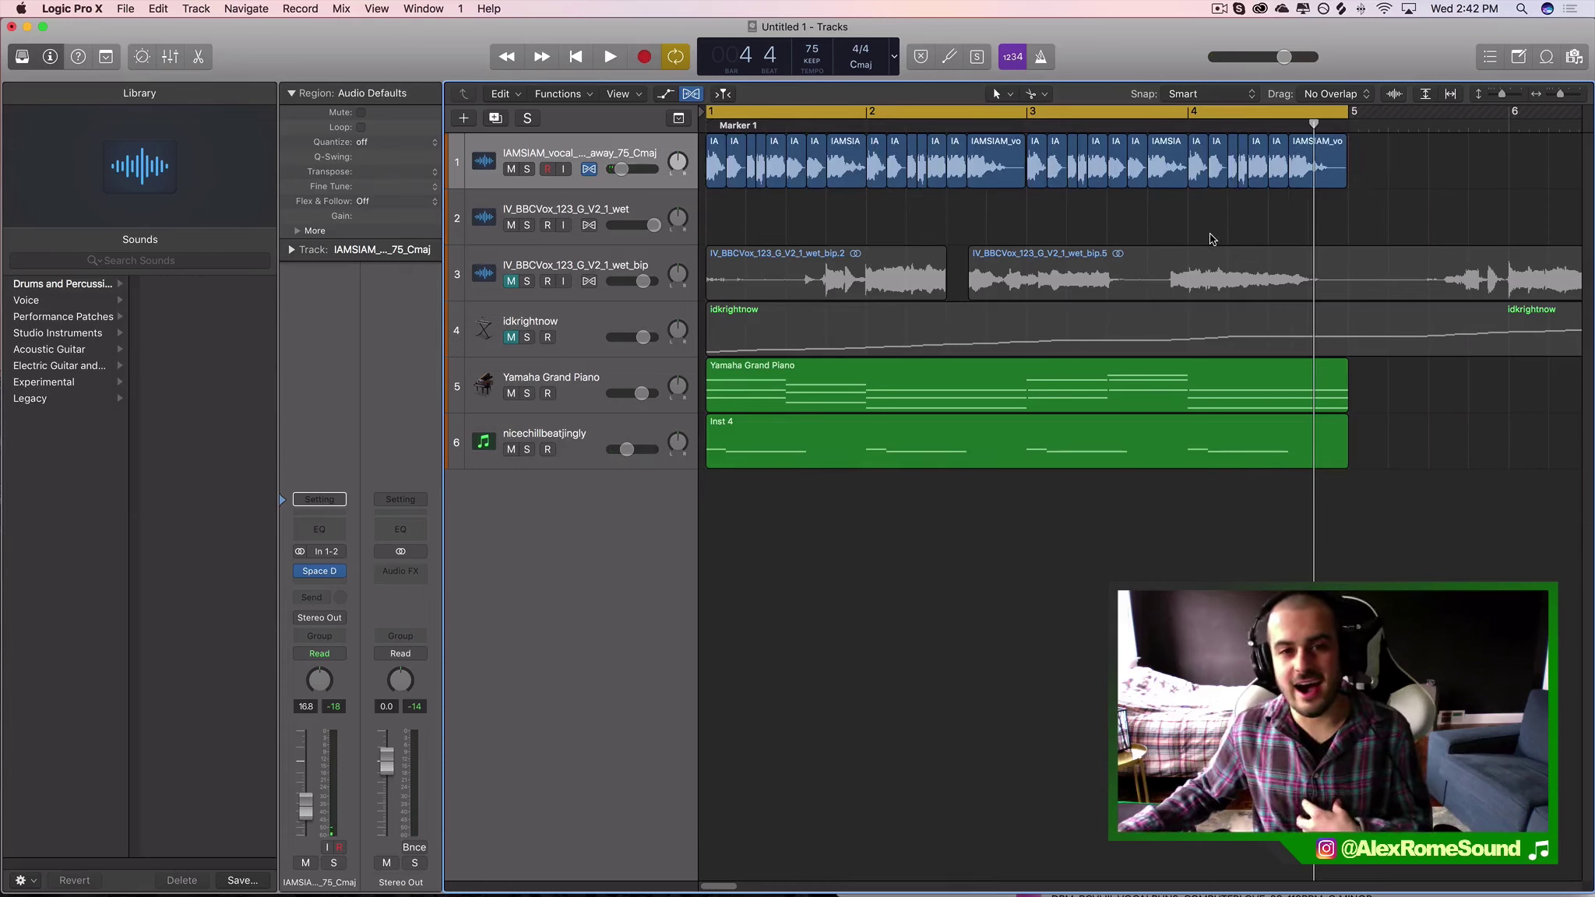
pyautogui.moveTo(1394, 173); pyautogui.dragTo(553, 123)
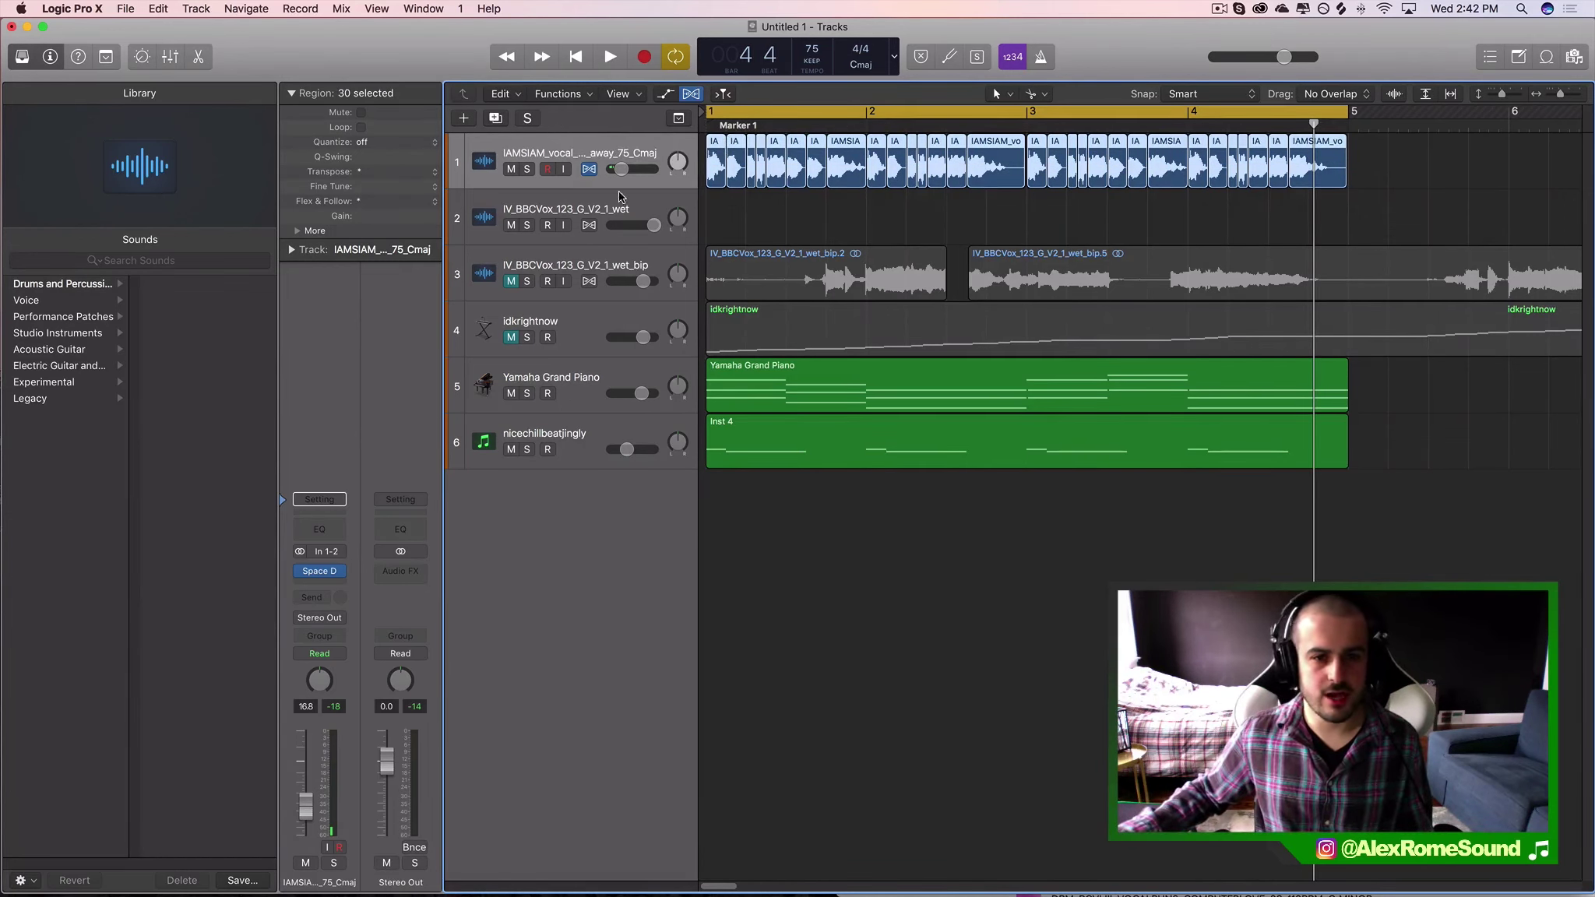
pyautogui.click(747, 219)
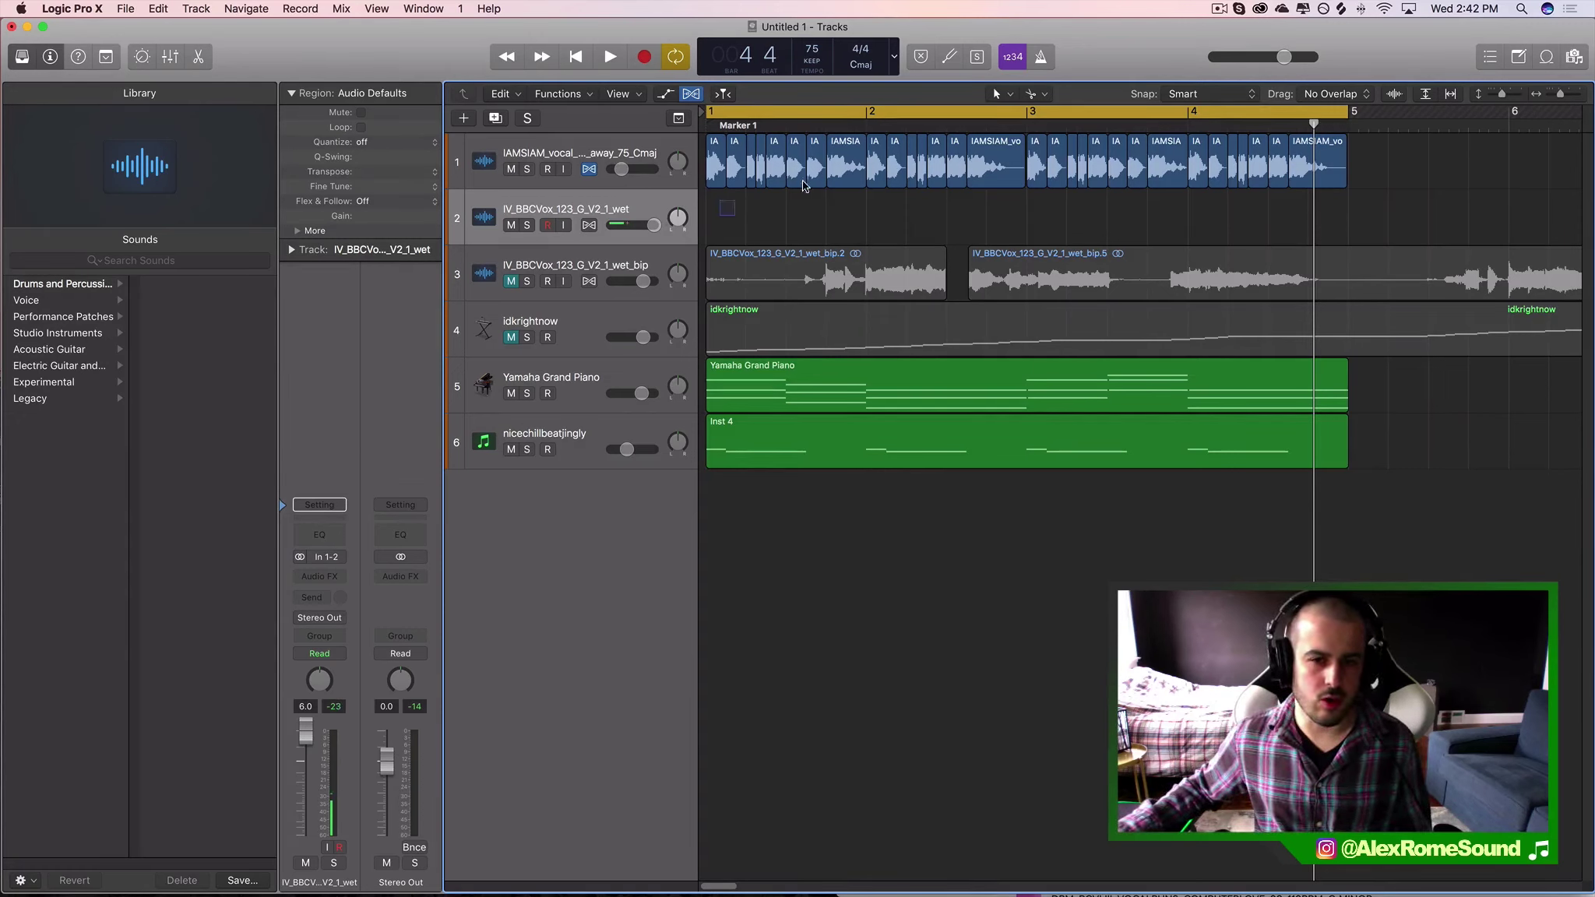
pyautogui.moveTo(804, 185); pyautogui.dragTo(935, 219)
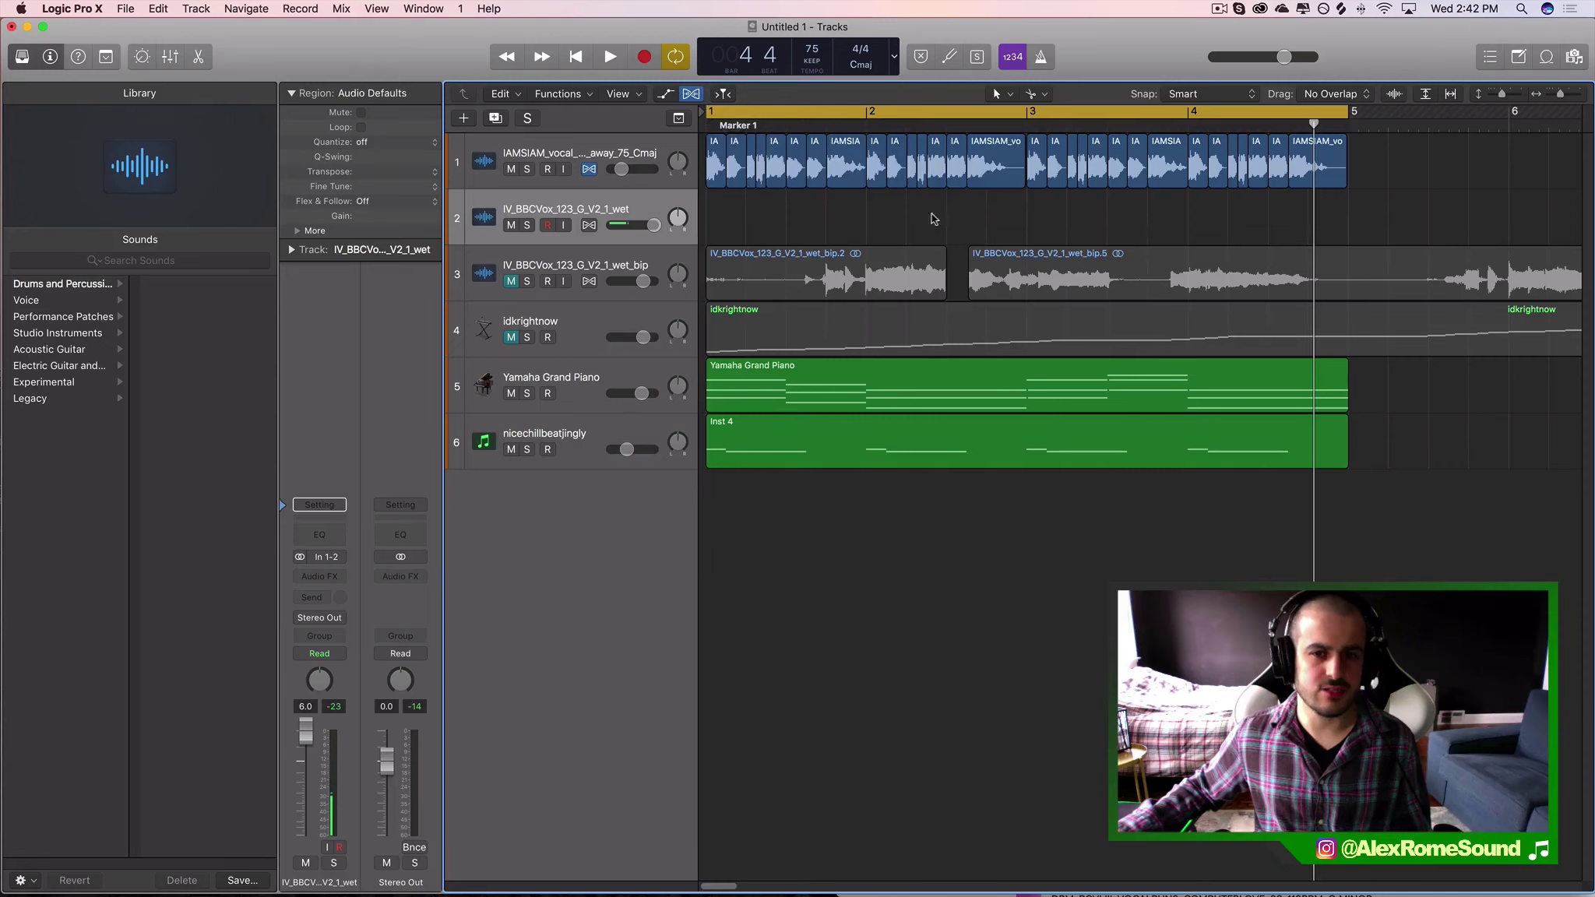
pyautogui.moveTo(804, 226); pyautogui.dragTo(970, 185)
pyautogui.click(816, 214)
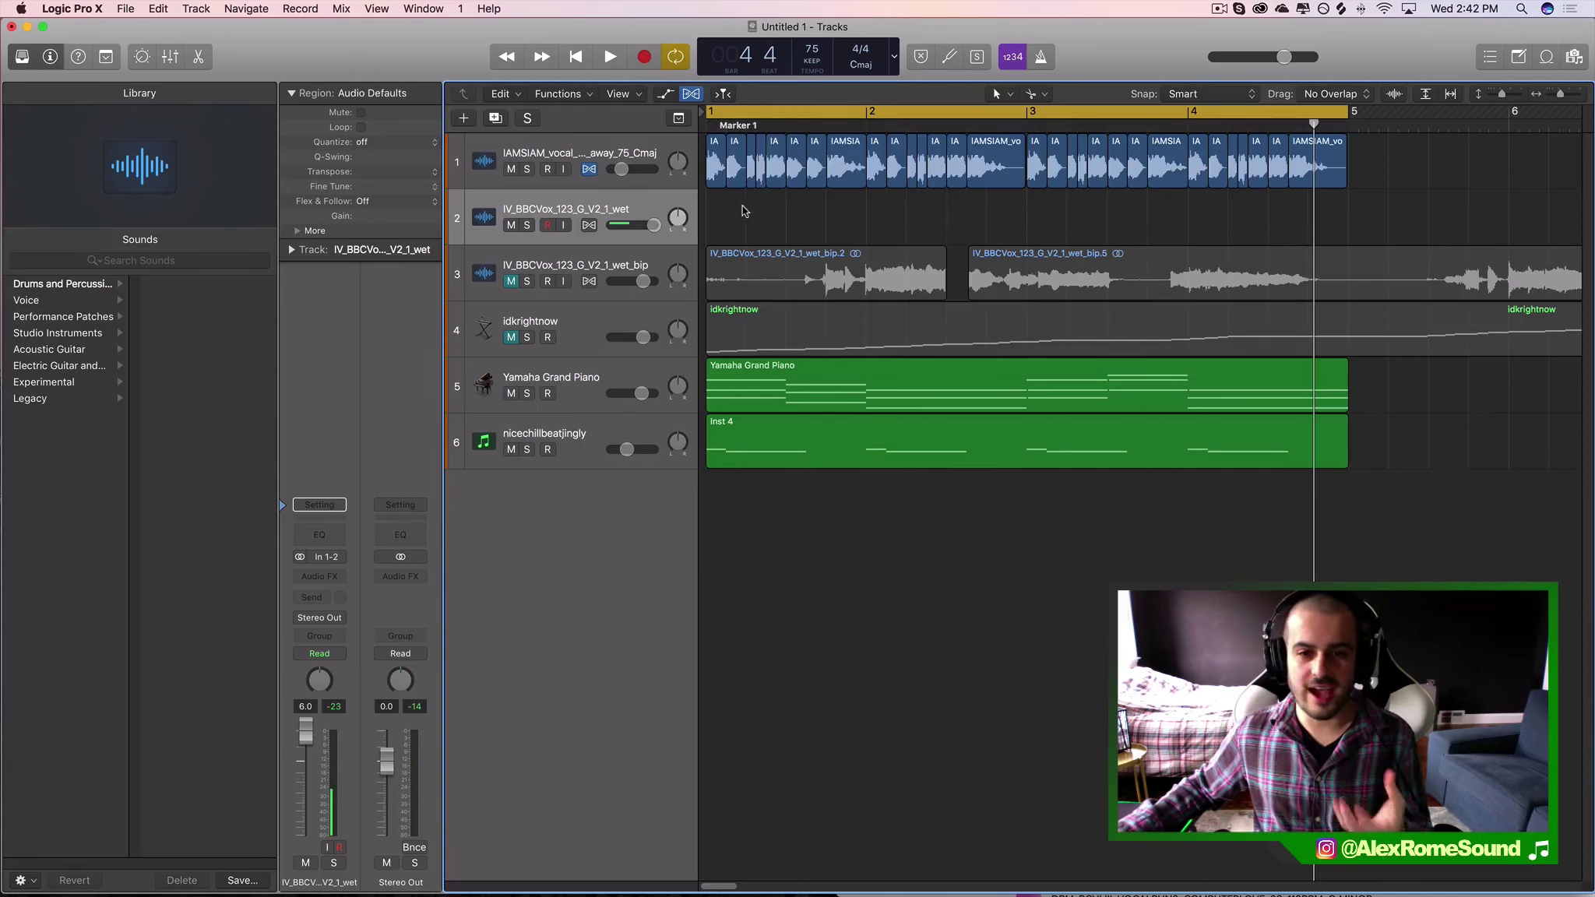
pyautogui.moveTo(744, 212); pyautogui.dragTo(1340, 175)
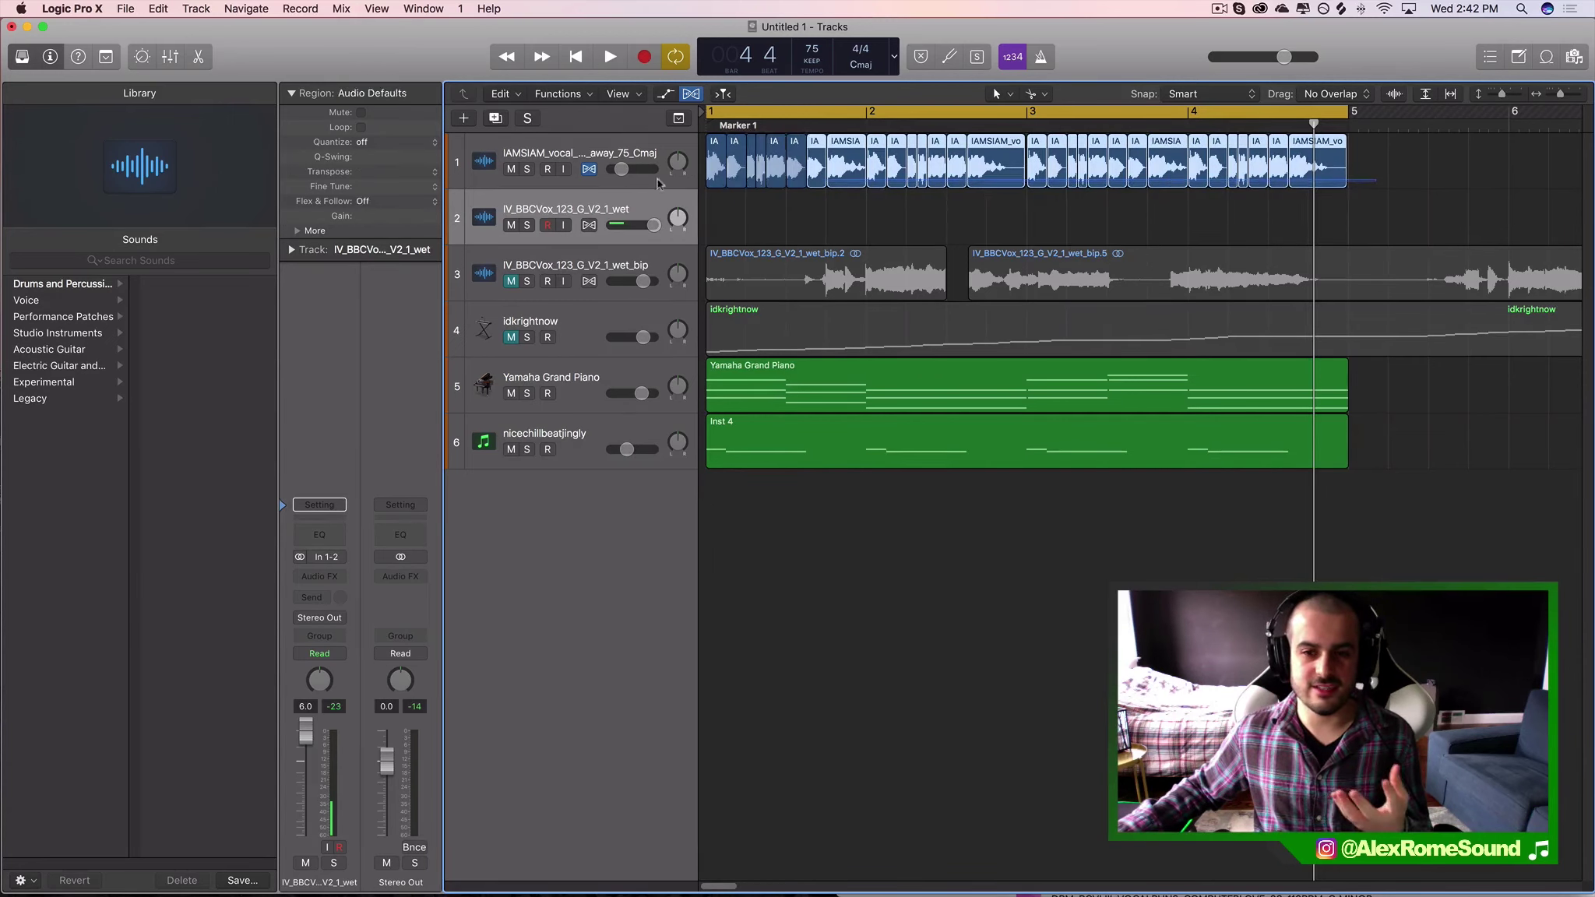
pyautogui.click(545, 184)
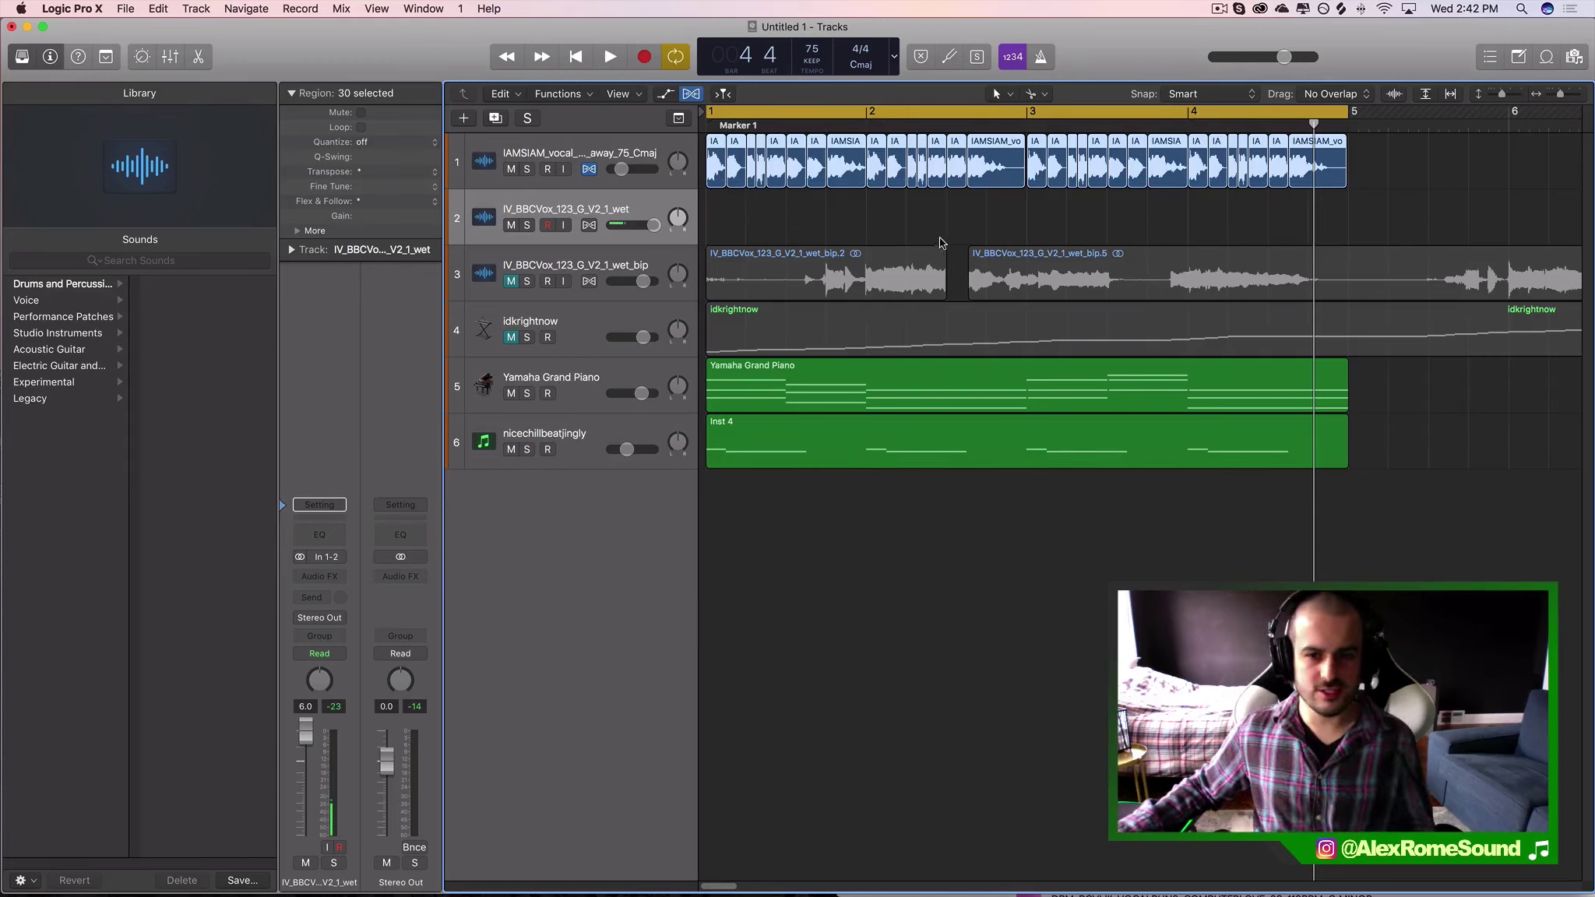
pyautogui.click(942, 235)
pyautogui.click(519, 161)
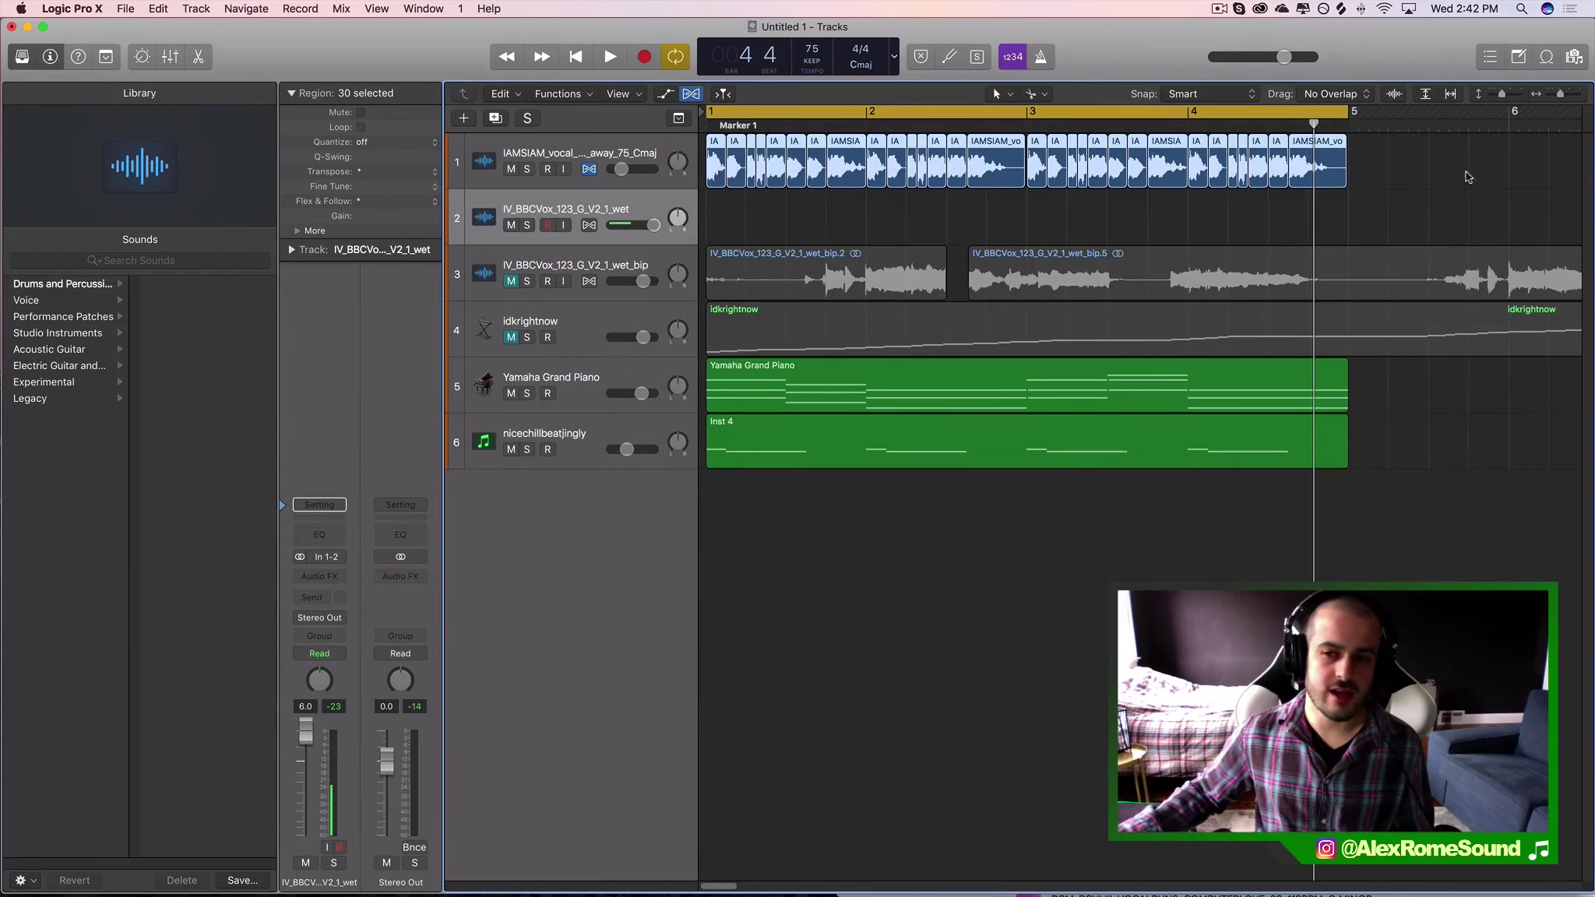
pyautogui.click(1310, 126)
pyautogui.press('Return')
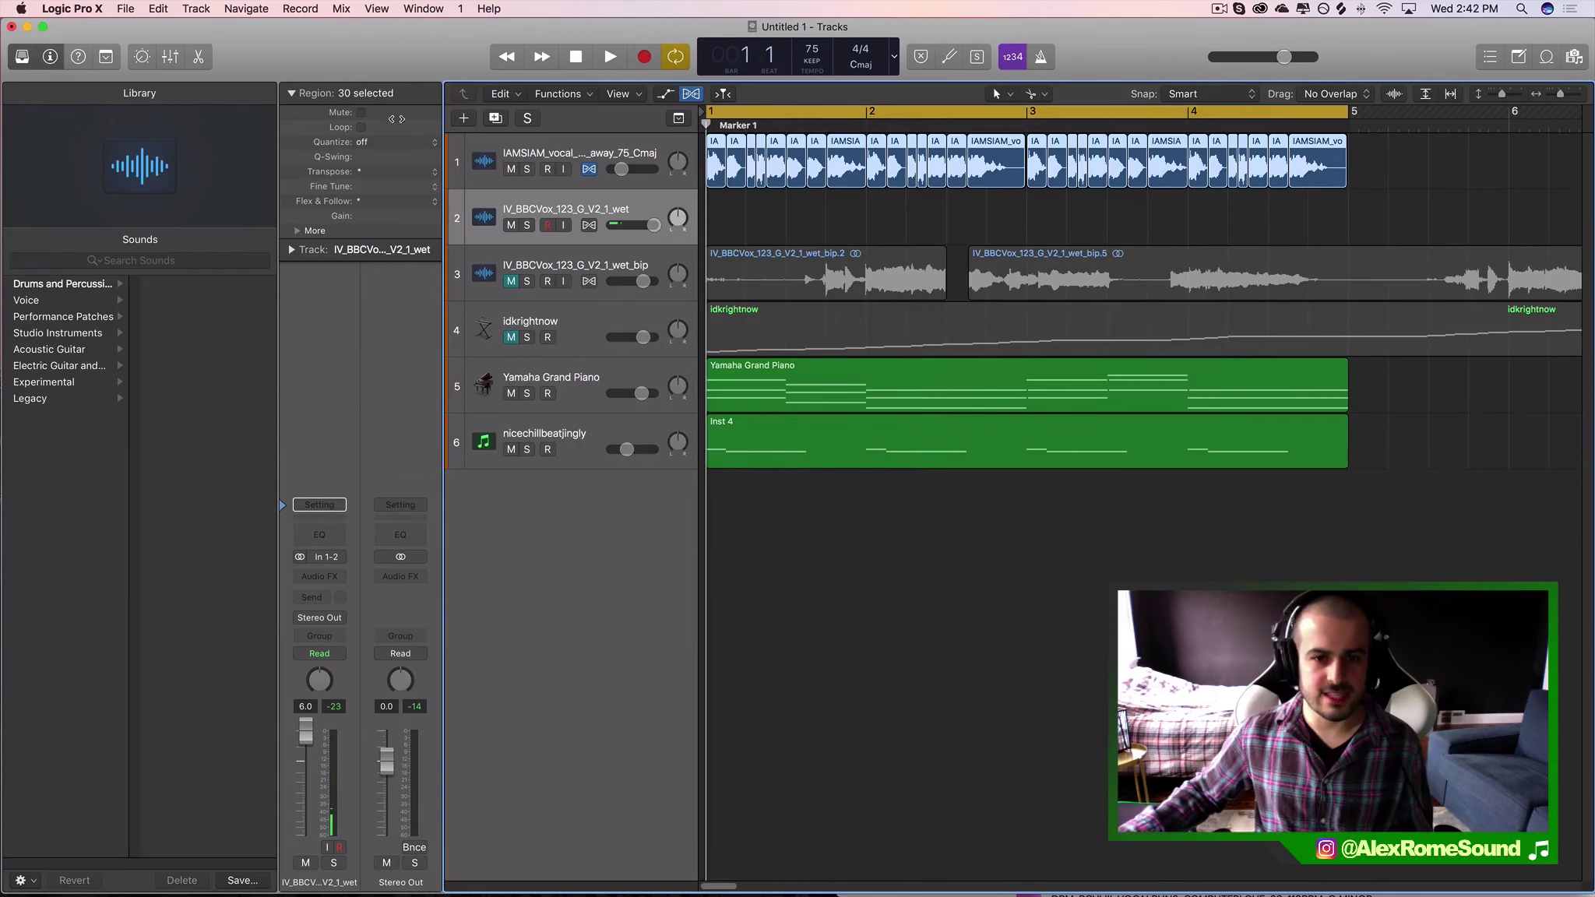
pyautogui.press('space')
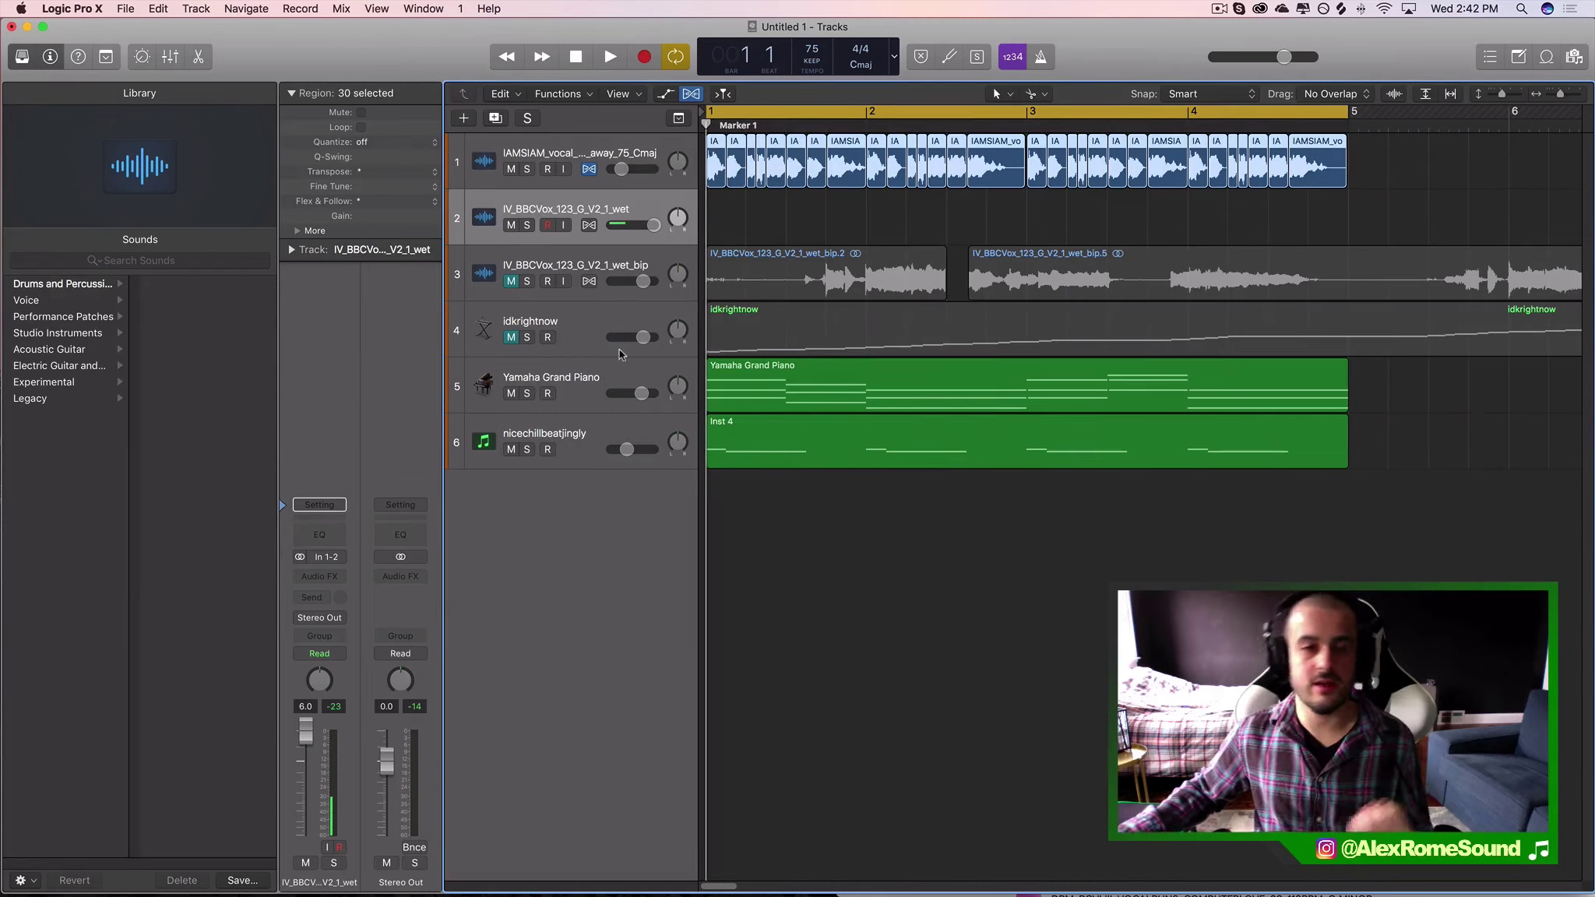
pyautogui.click(804, 227)
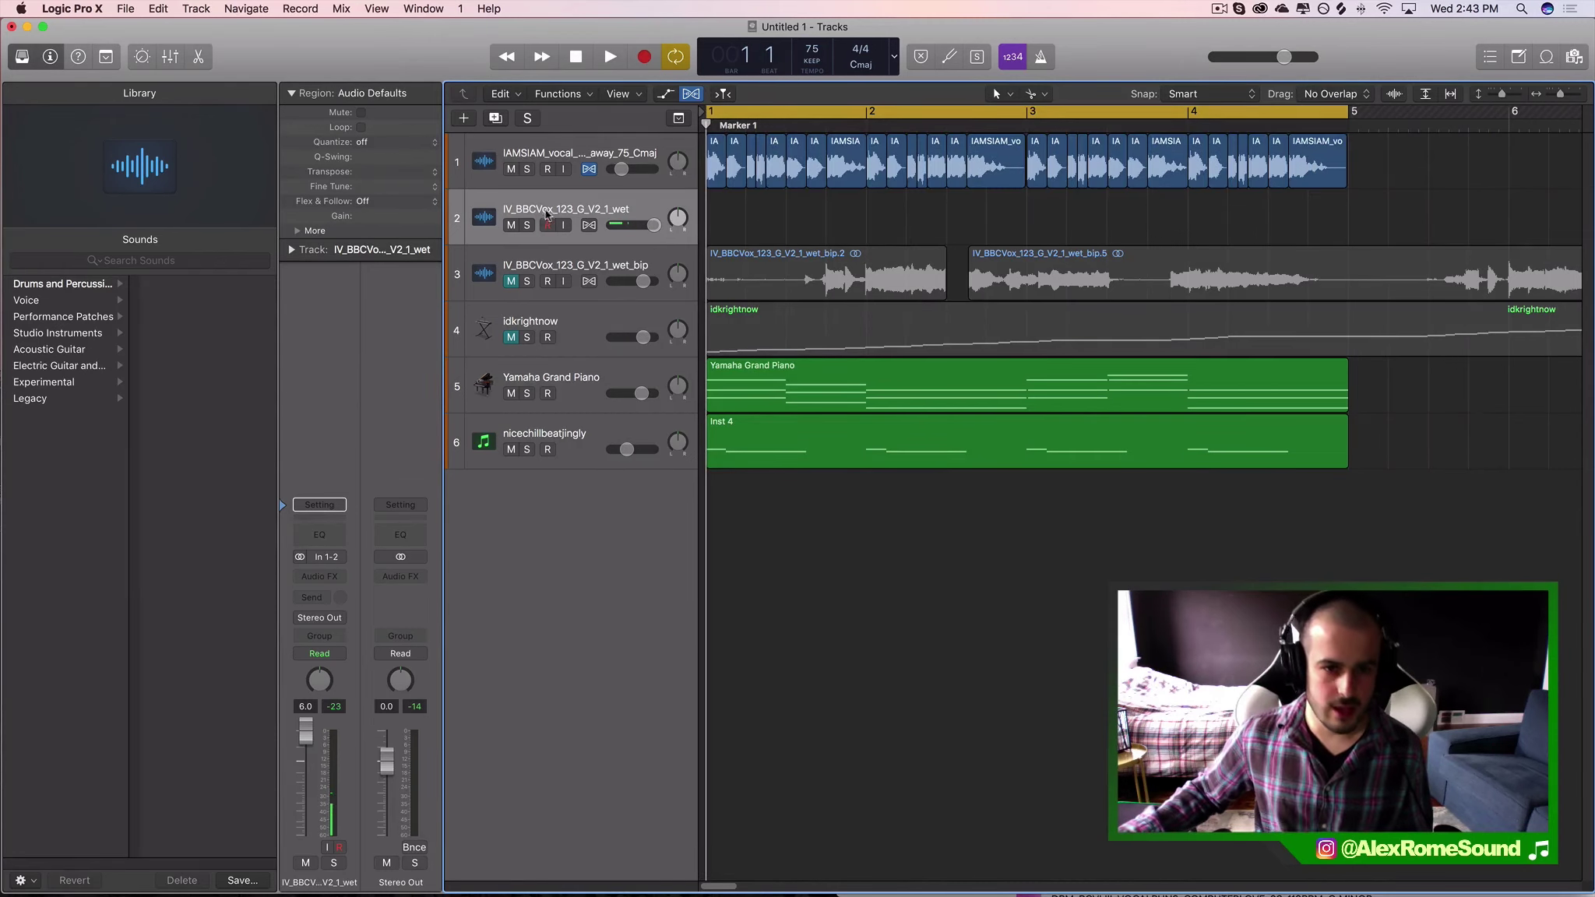